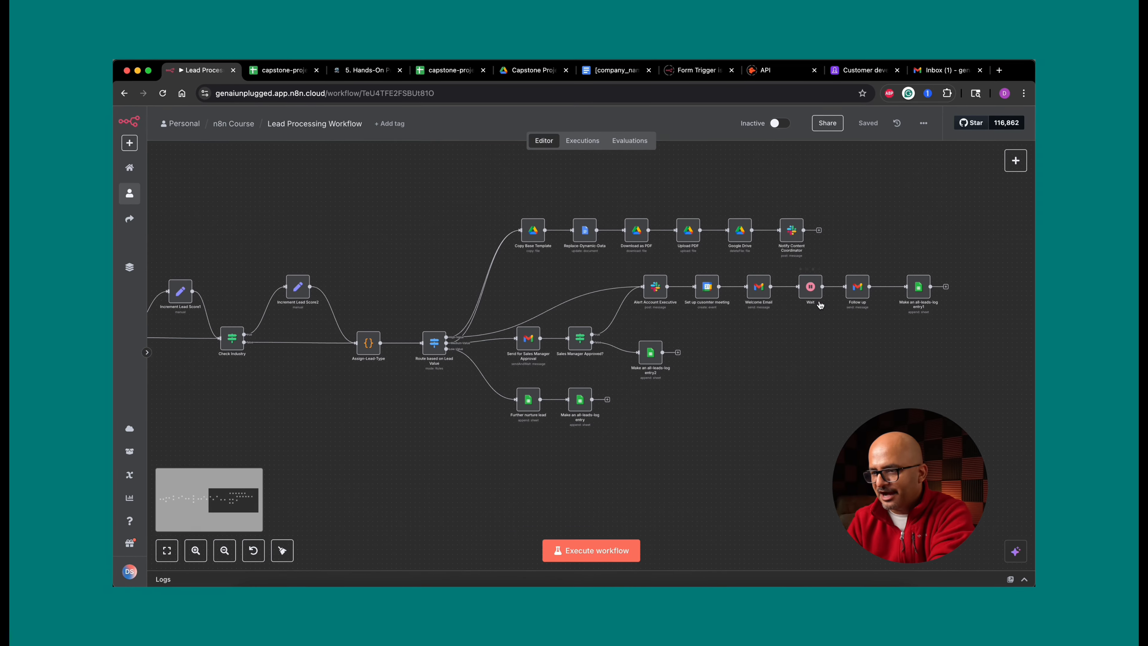
# - Fill in the test Contact Us form with the lead's name, e-mail, company DevilOnWheels and Support interest area, then submit it
pyautogui.click(796, 245)
pyautogui.click(895, 245)
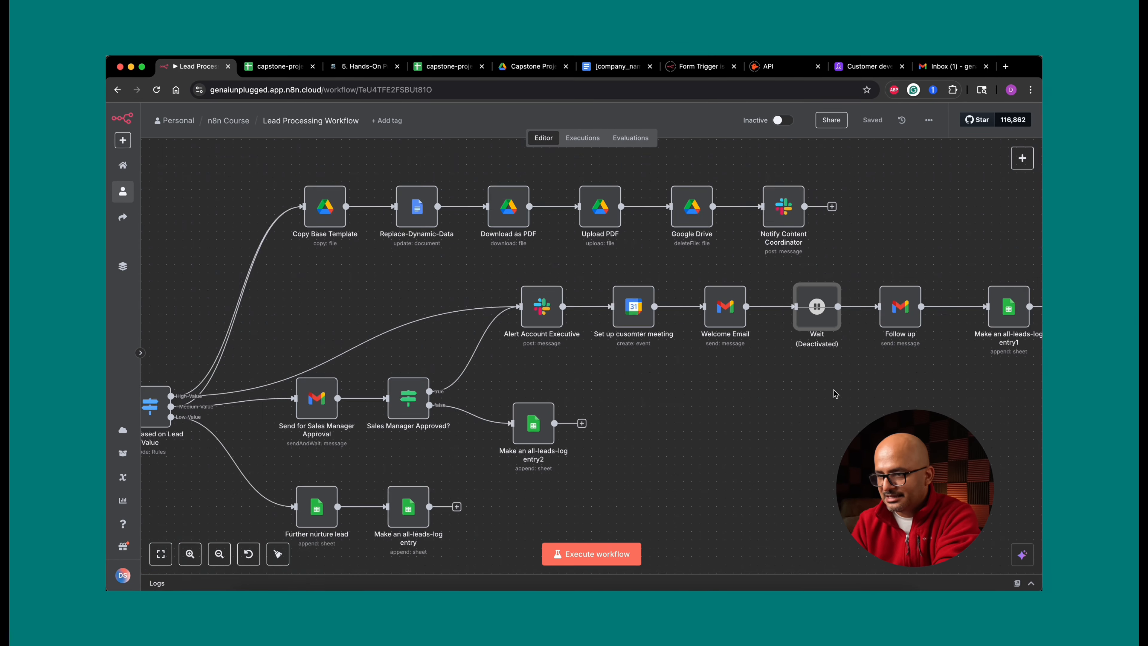
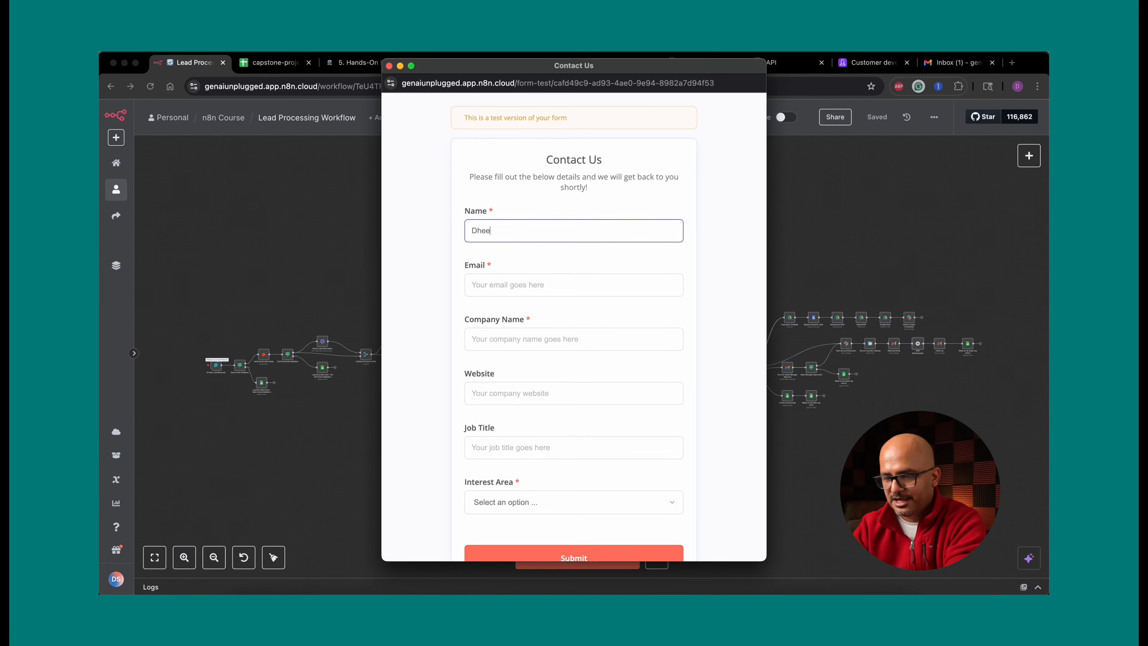
pyautogui.press('Tab')
pyautogui.press('Tab')
pyautogui.write('DevilOnWheels')
pyautogui.press('Tab')
pyautogui.scroll(-2, 545, 407)
pyautogui.click(545, 455)
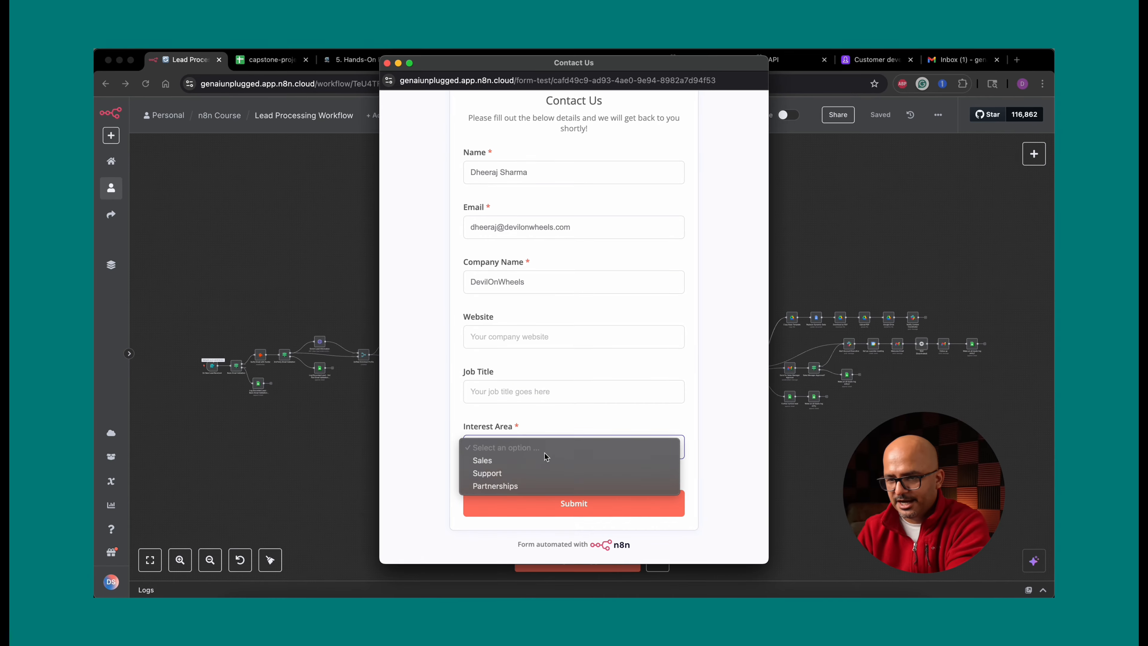
pyautogui.click(545, 473)
pyautogui.click(574, 504)
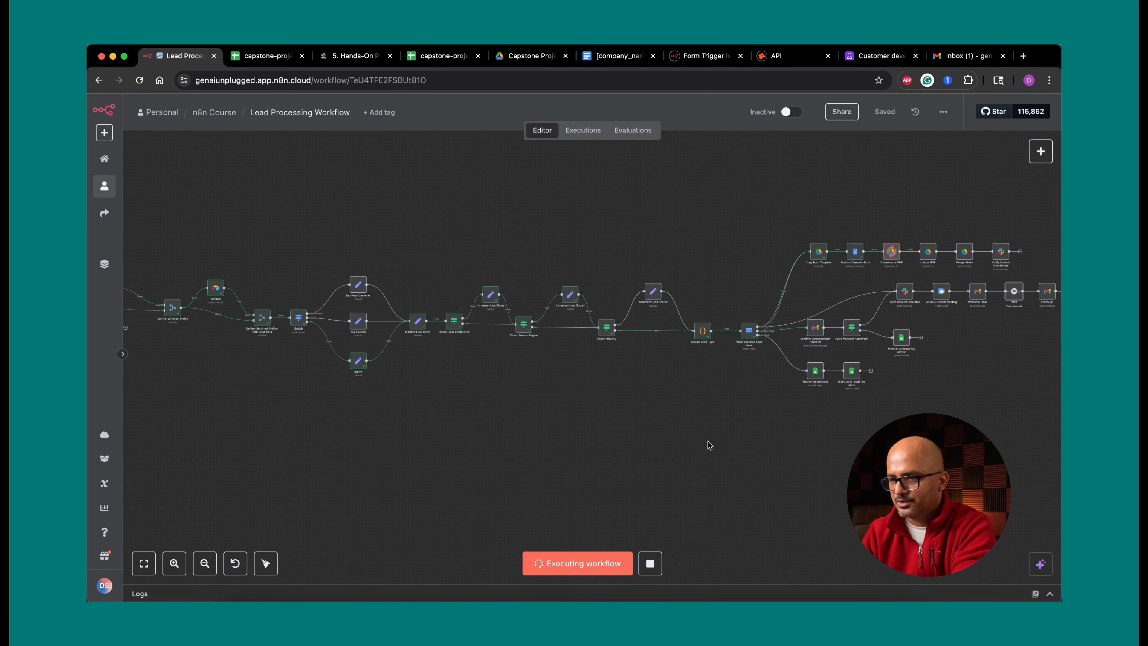
# - Watch the workflow execution progress through the lead routing nodes
pyautogui.hscroll(5, 708, 445)
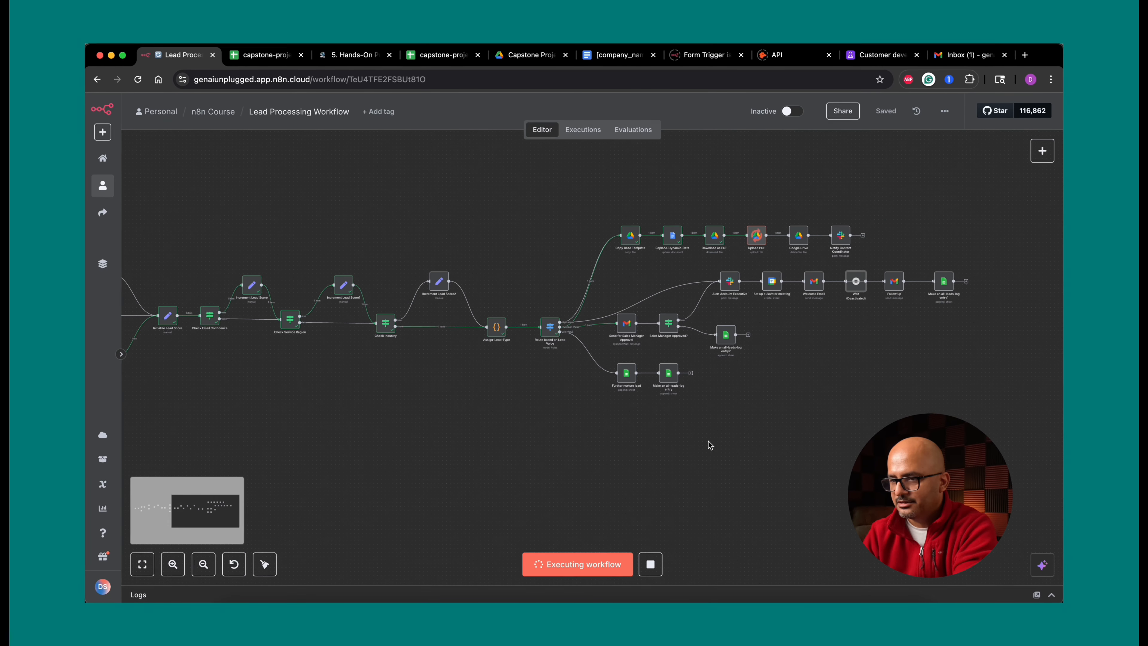
pyautogui.scroll(5, 710, 444)
pyautogui.scroll(-3, 621, 320)
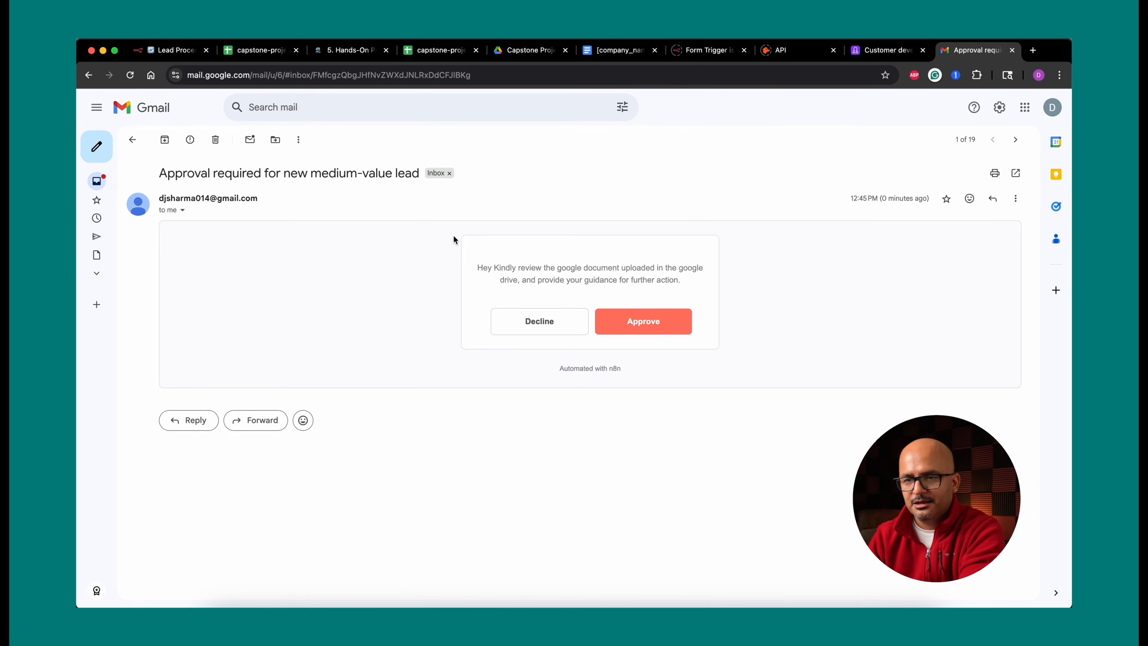
pyautogui.click(643, 320)
pyautogui.click(171, 51)
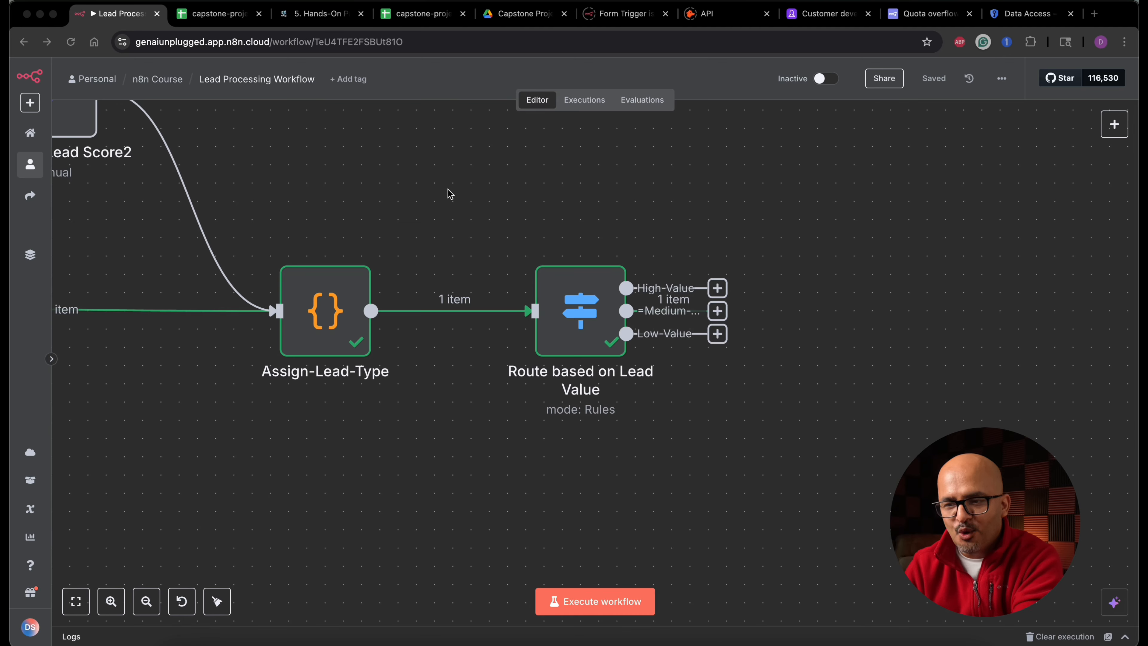
# - Review the process notes and the all-leads-log and leads-to-be-nurtured sheets in capstone-project-mock-data
pyautogui.click(329, 15)
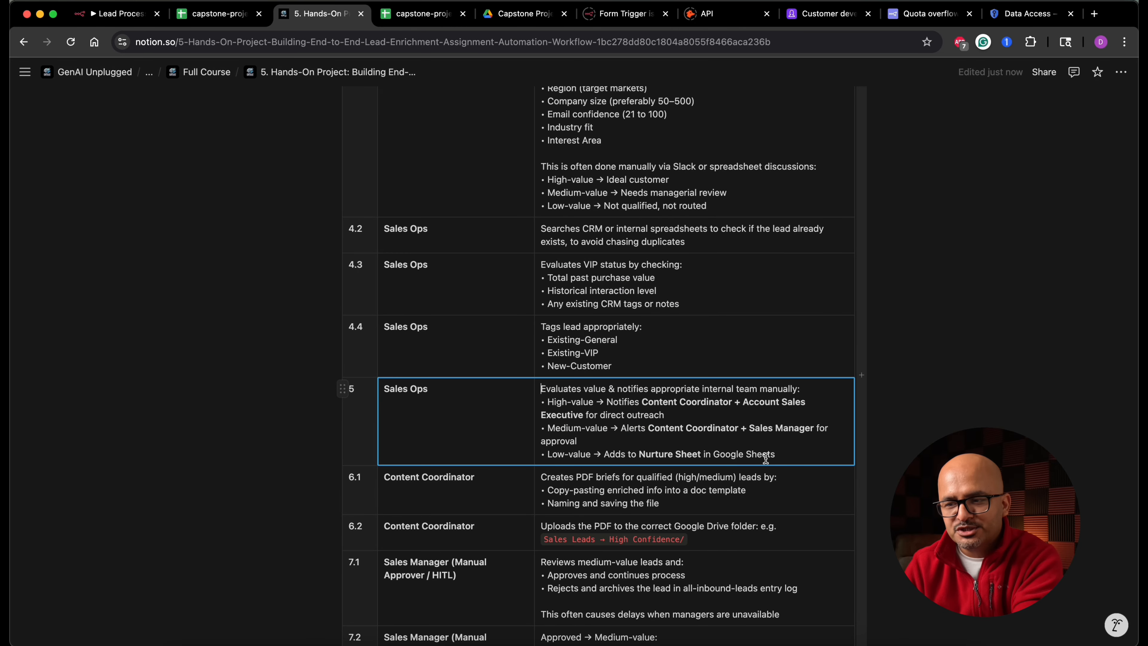
pyautogui.click(235, 14)
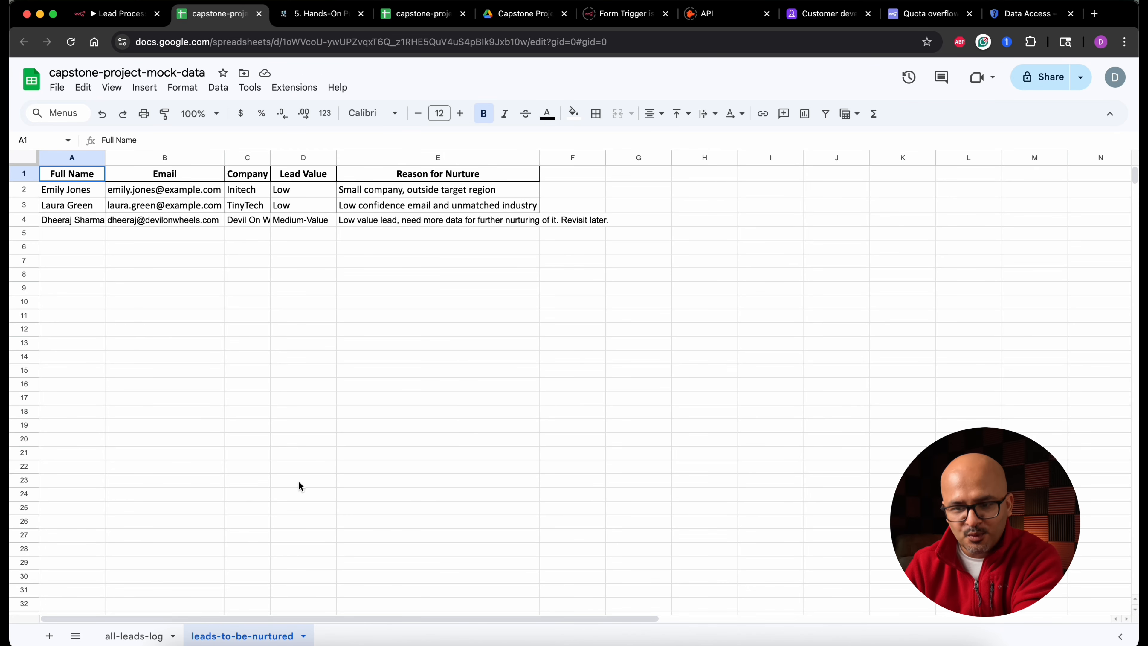
pyautogui.click(135, 636)
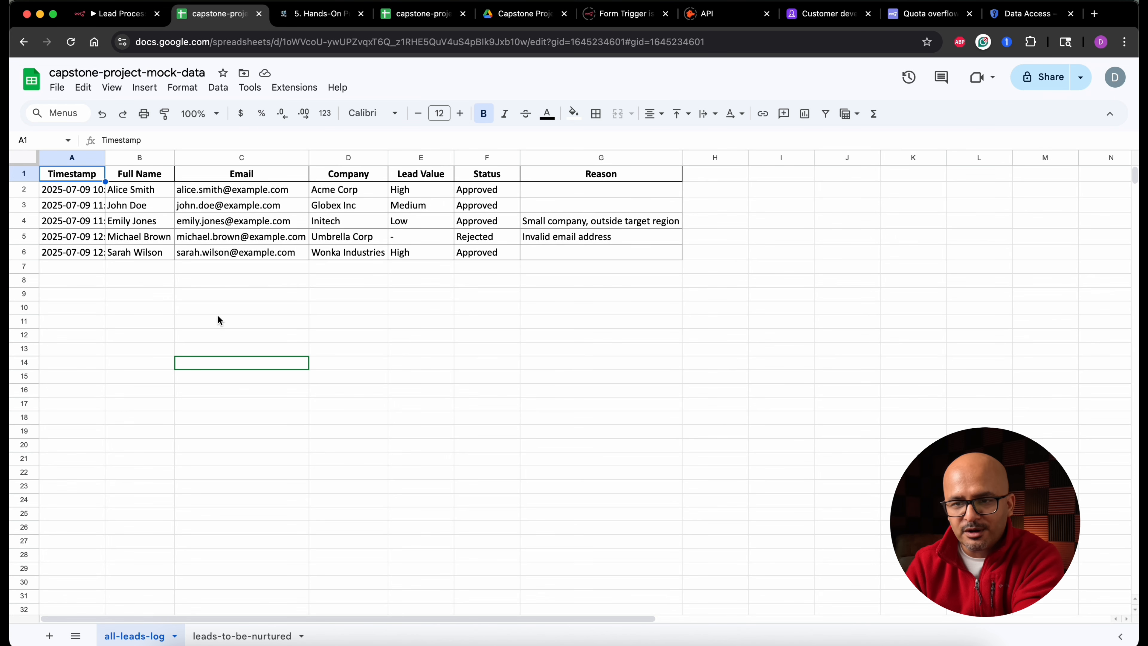
pyautogui.click(264, 637)
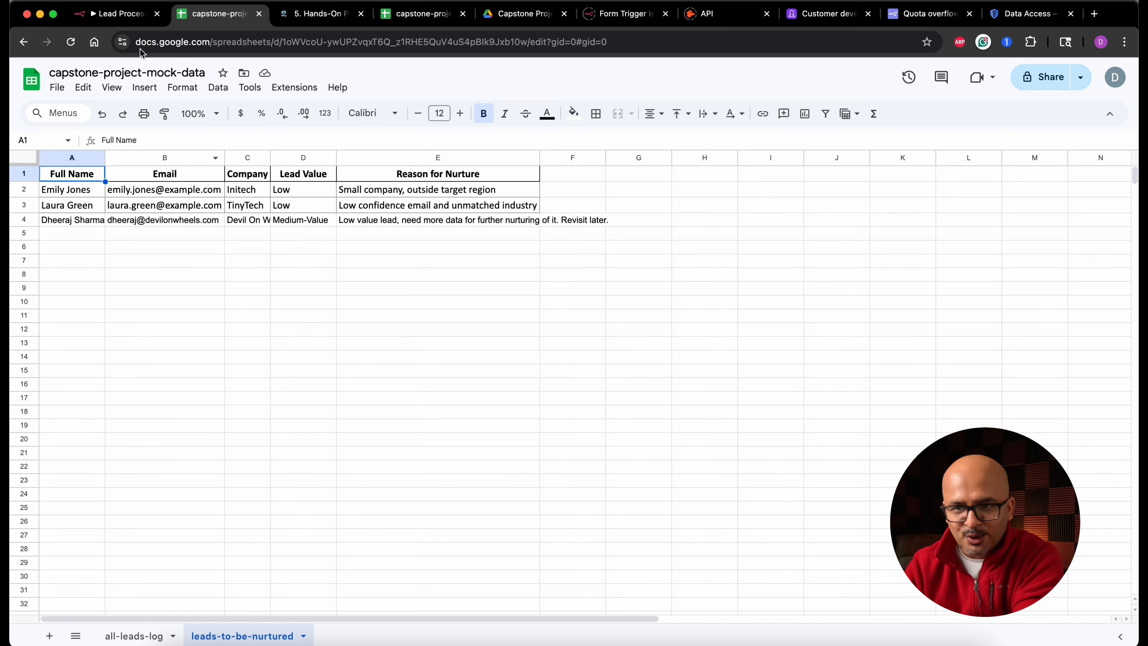
# - Add a Google Sheets Append row in sheet node to the Low-Value output of the Route based on Lead Value node
pyautogui.click(129, 15)
pyautogui.click(717, 333)
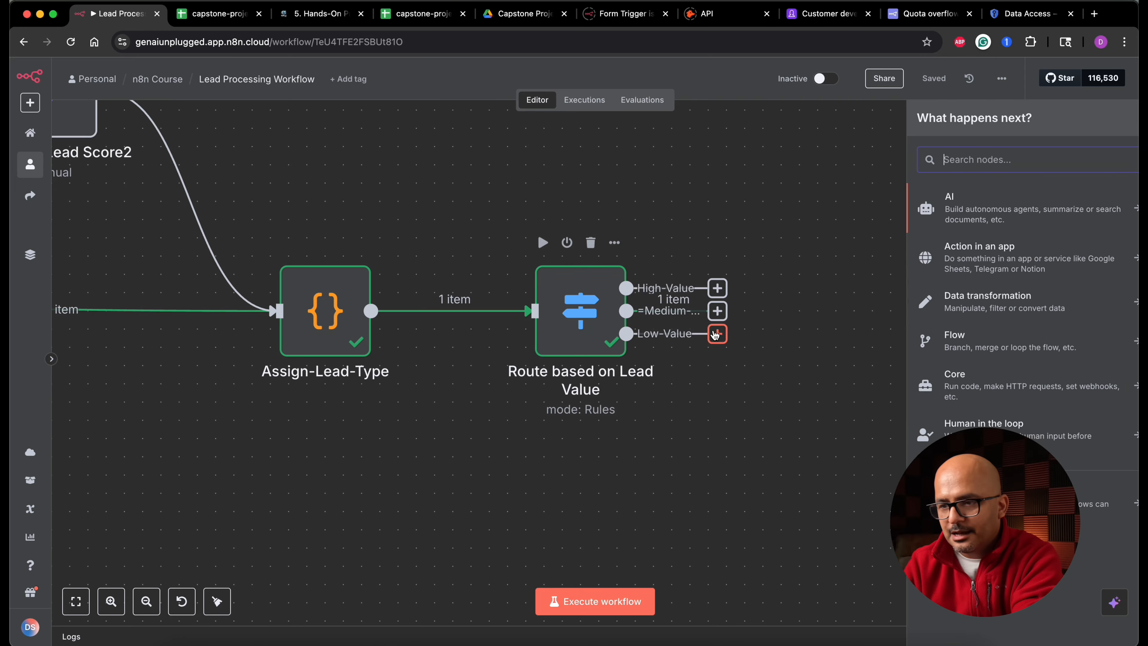
pyautogui.write('google shee')
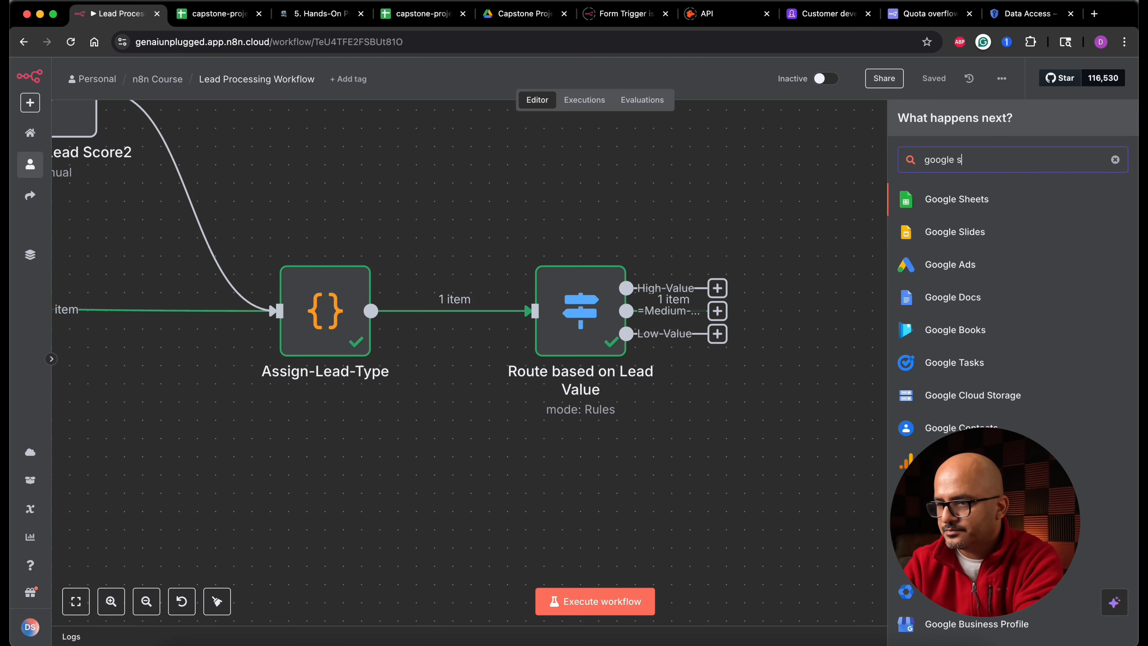
pyautogui.click(954, 204)
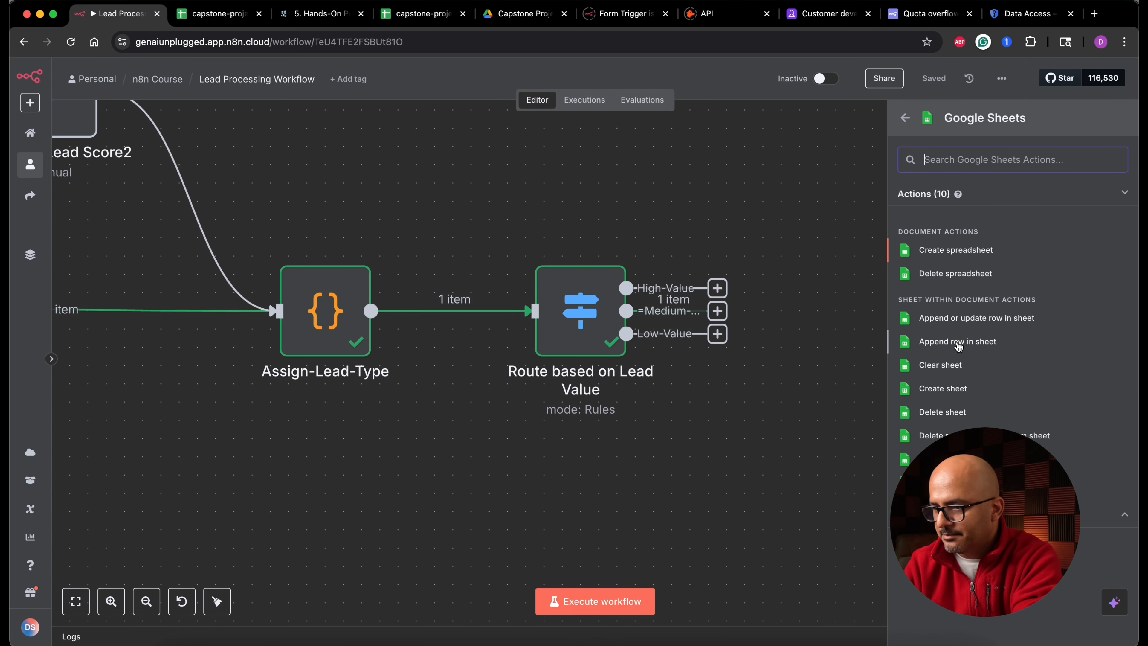
pyautogui.click(958, 343)
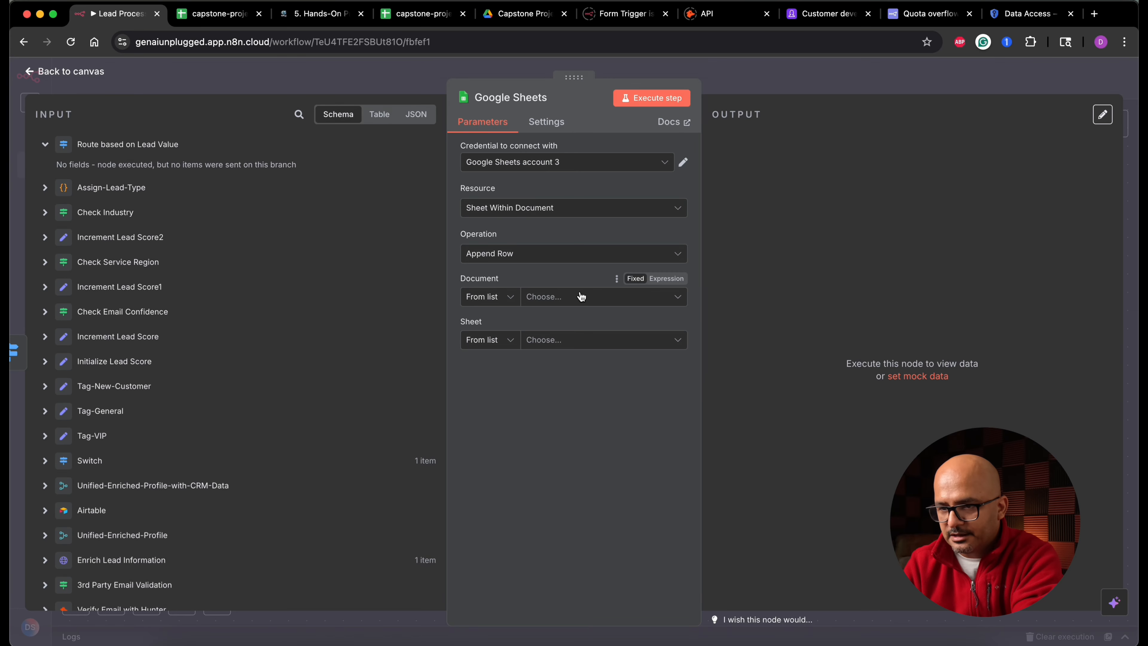
# - Set the Google Sheets node's document to capstone-project-mock-data and its sheet to leads-to-be-nurtured
pyautogui.click(592, 306)
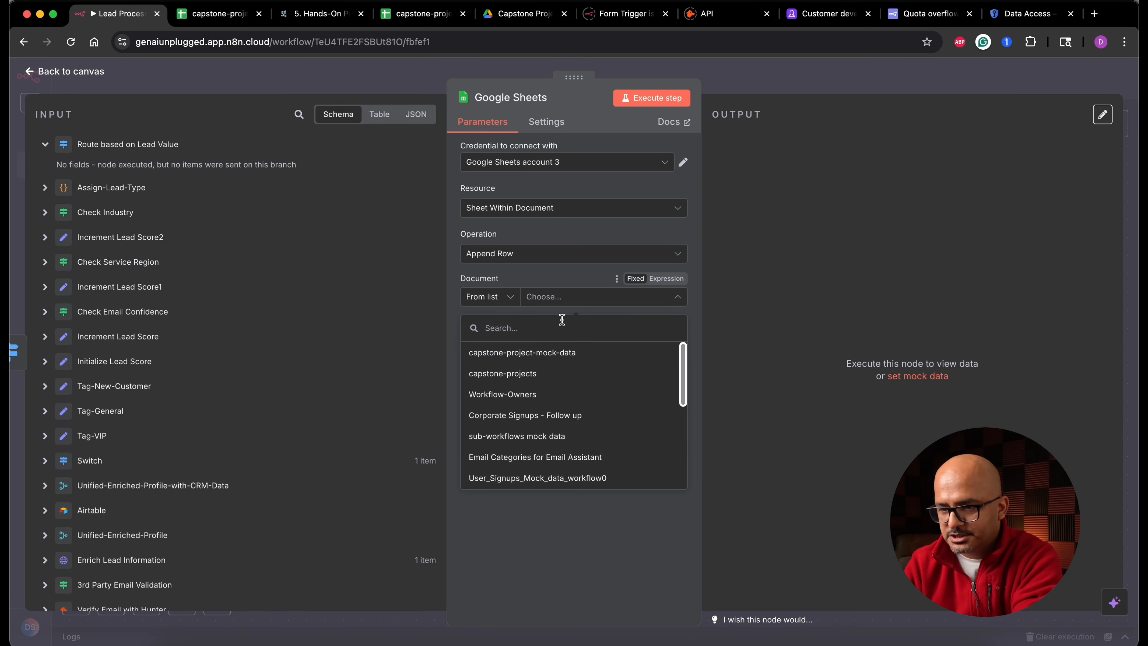
pyautogui.click(550, 357)
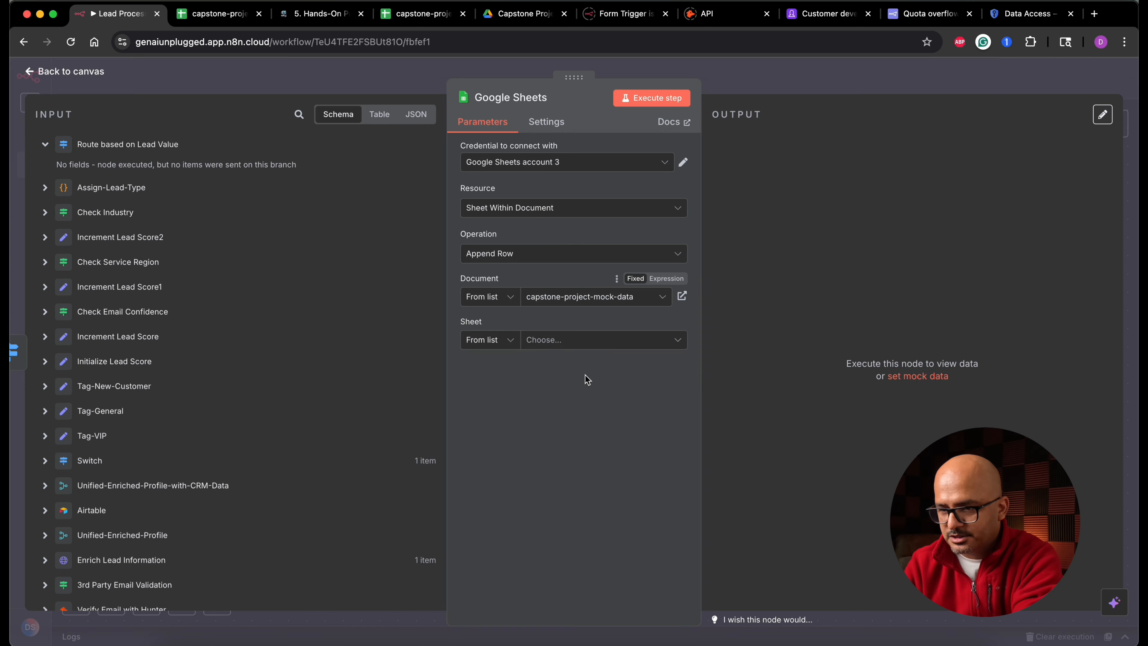
pyautogui.click(576, 344)
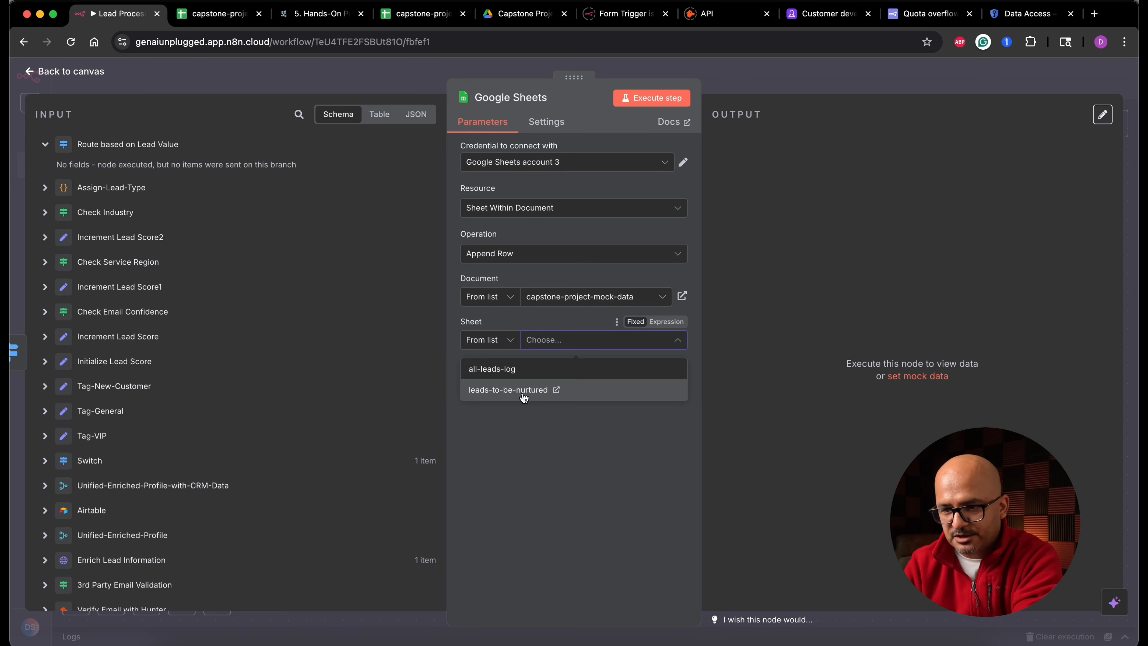
pyautogui.click(522, 390)
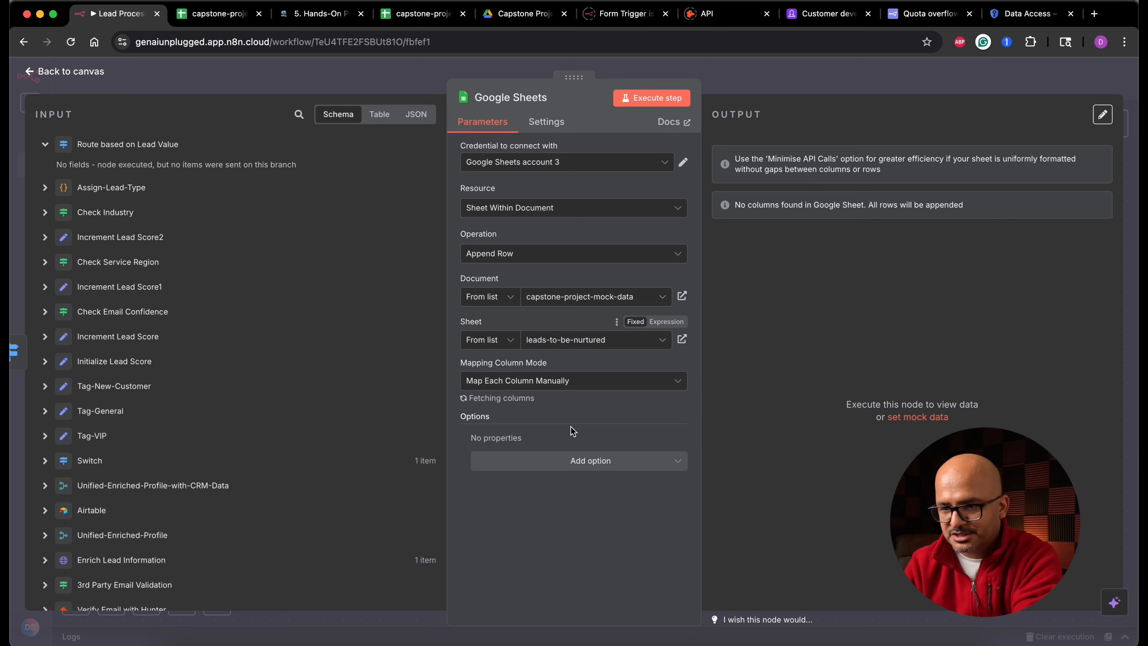
pyautogui.scroll(-3, 555, 412)
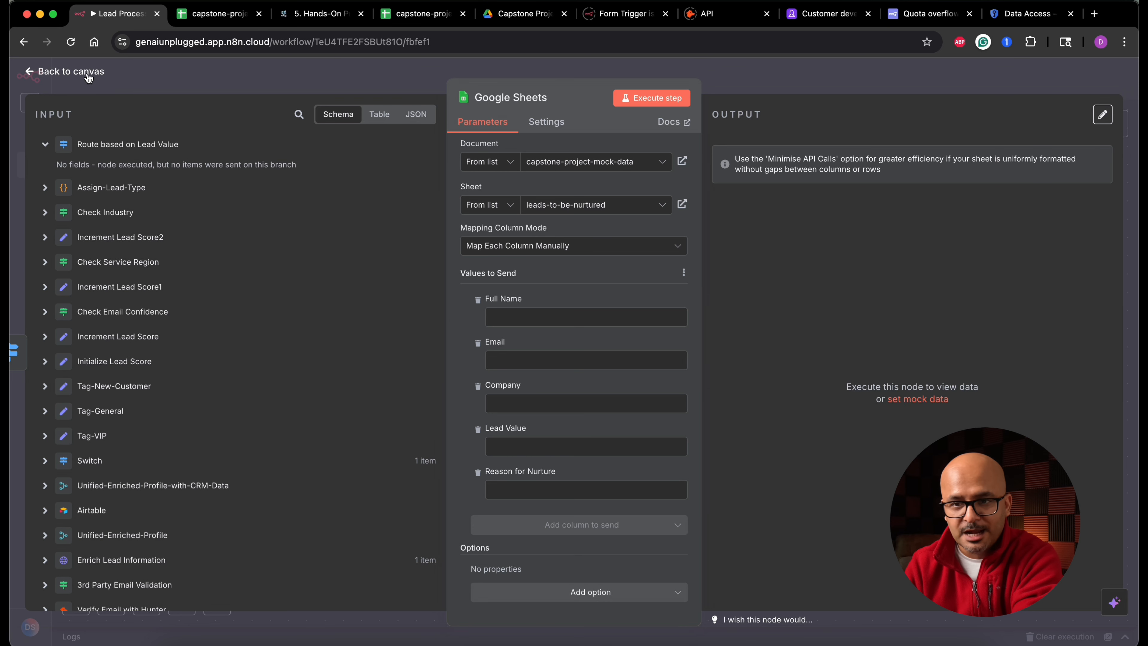
pyautogui.click(95, 81)
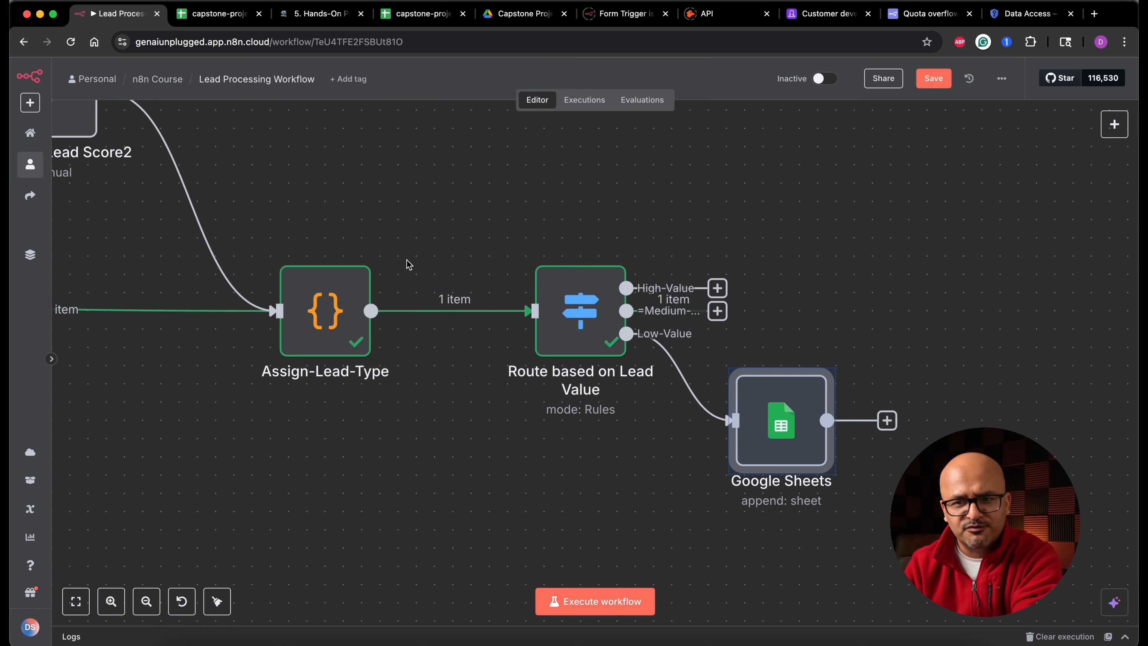
# - Change the default lead_type in Assign-Lead-Type's code to Low-Value and execute the step
pyautogui.doubleClick(333, 339)
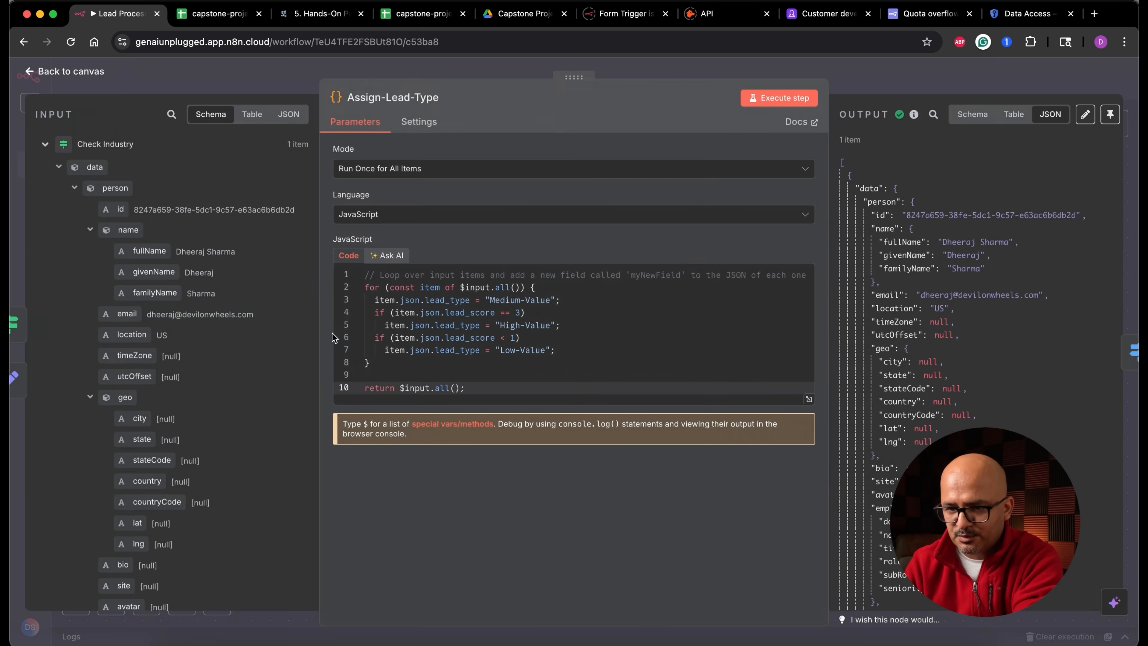
pyautogui.doubleClick(501, 300)
pyautogui.write('Low')
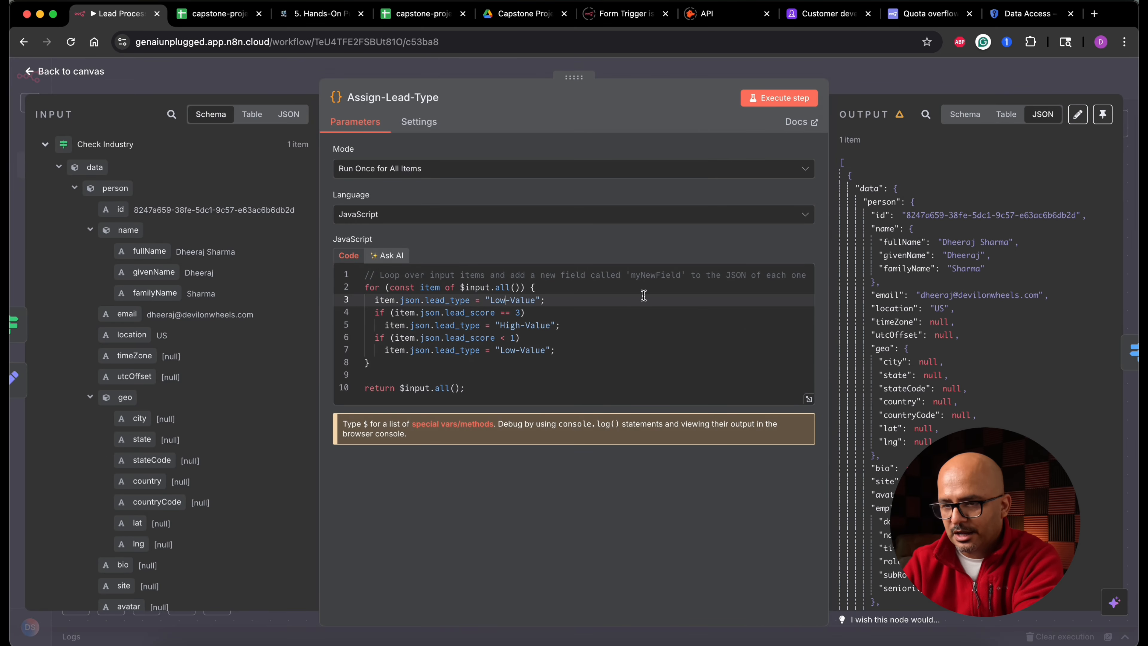
pyautogui.click(783, 98)
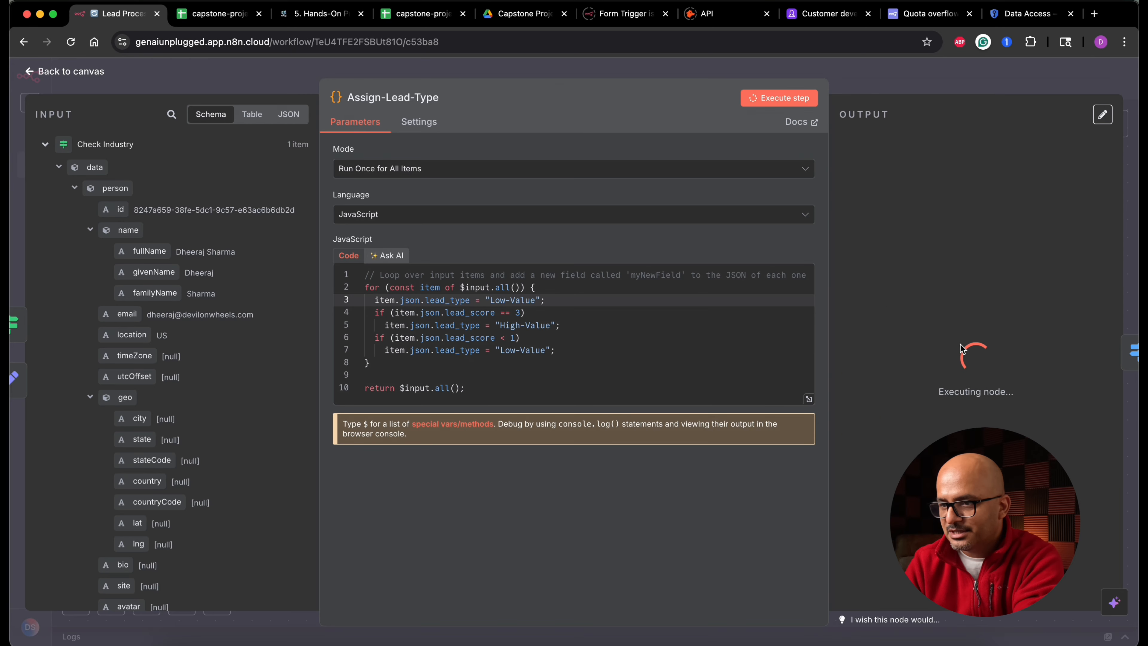
pyautogui.scroll(-10, 960, 344)
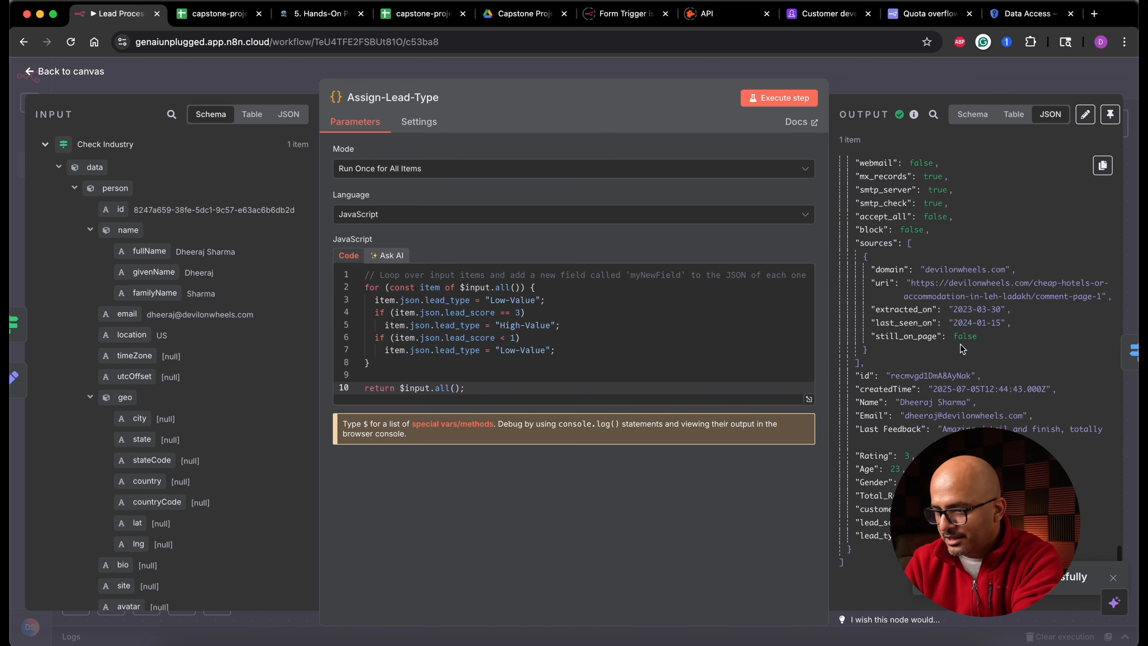
pyautogui.click(84, 73)
# - Map fullName, email, company name and lead_type into the Full Name, Email, Company and Lead Value columns of the Google Sheets node
pyautogui.click(542, 243)
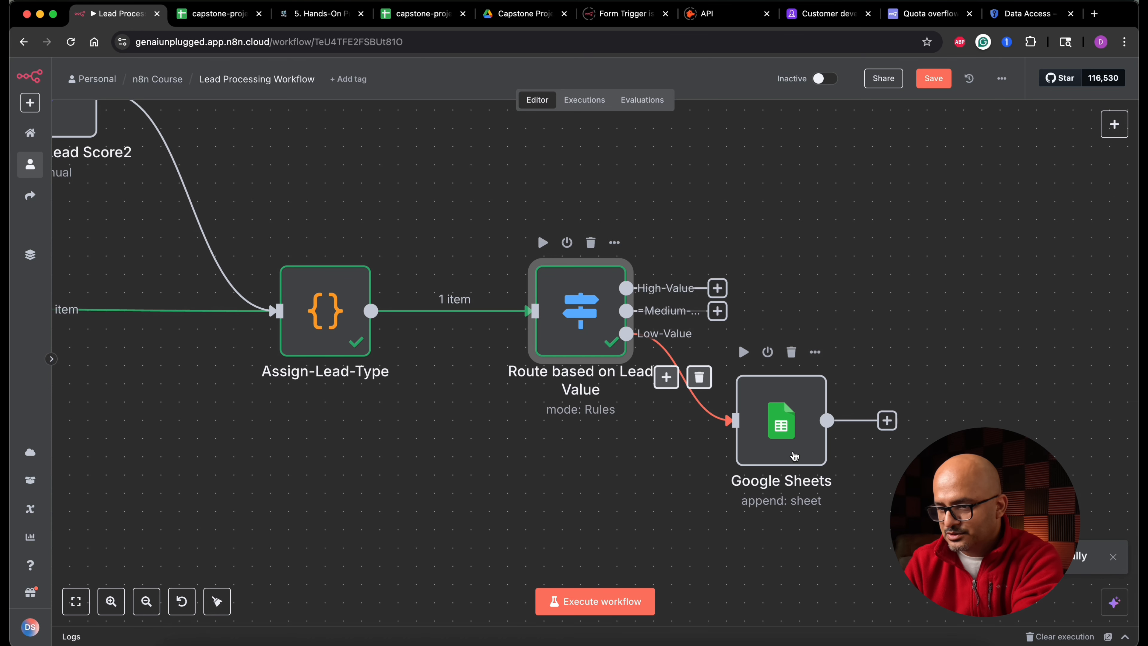
pyautogui.doubleClick(794, 456)
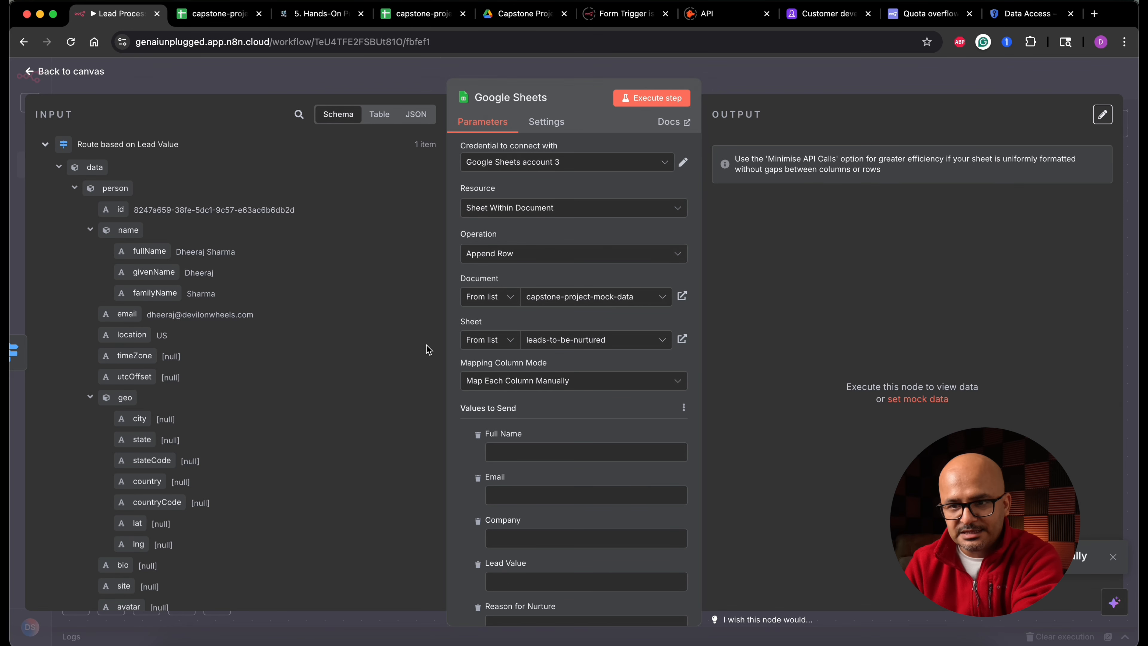
pyautogui.moveTo(150, 251); pyautogui.dragTo(532, 451)
pyautogui.scroll(-3, 468, 475)
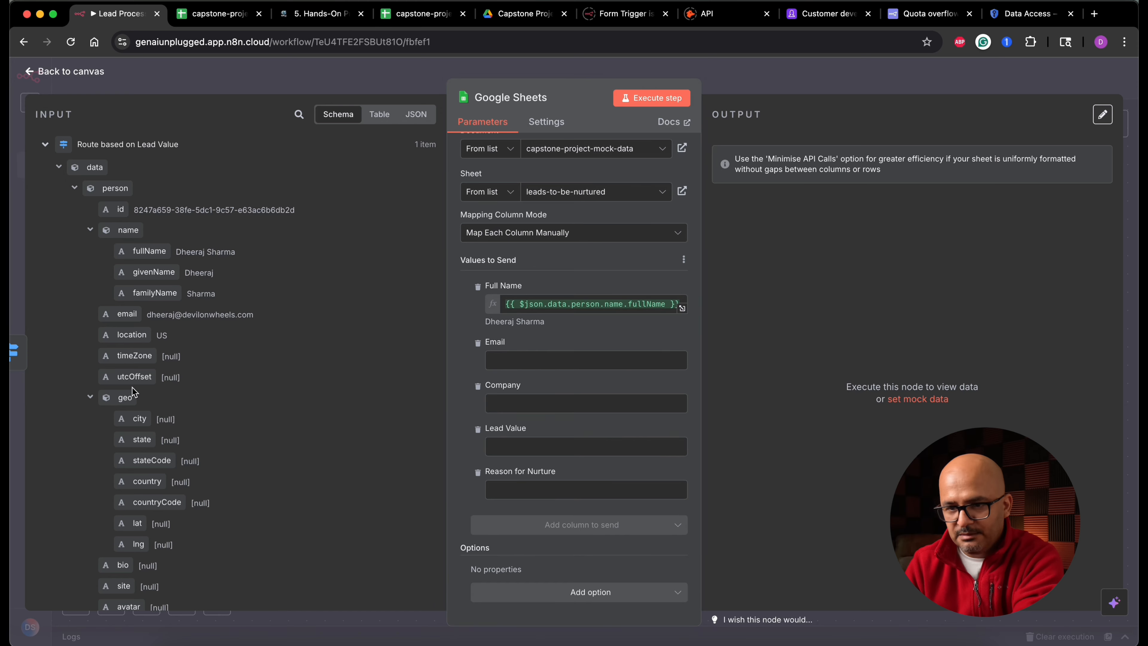
pyautogui.moveTo(126, 314); pyautogui.dragTo(588, 360)
pyautogui.click(74, 188)
pyautogui.moveTo(127, 251); pyautogui.dragTo(584, 416)
pyautogui.click(75, 209)
pyautogui.scroll(-10, 62, 285)
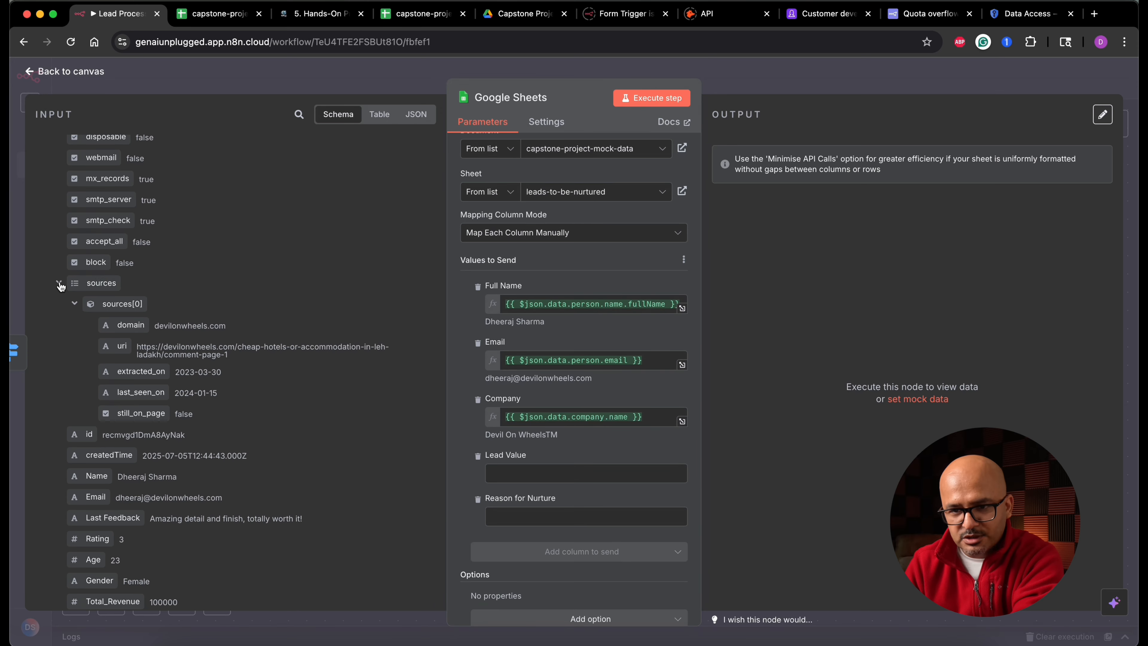
pyautogui.moveTo(112, 554); pyautogui.dragTo(565, 473)
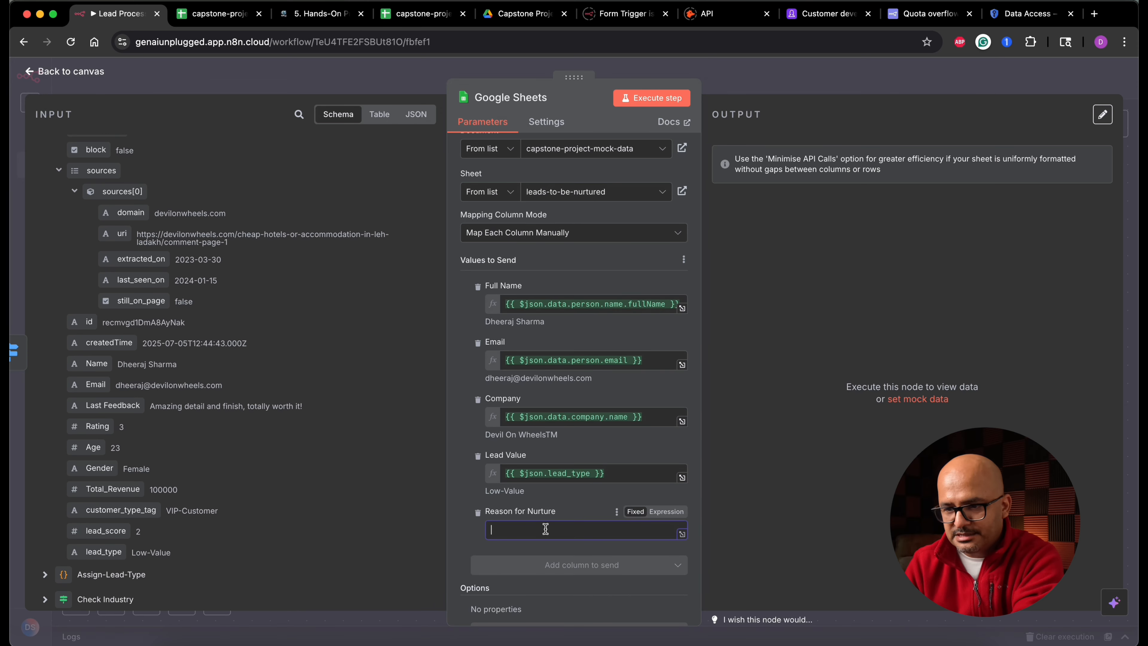
# - Set Reason for Nurture to "Need more research and details." and execute the Google Sheets step
pyautogui.write('Needm more re')
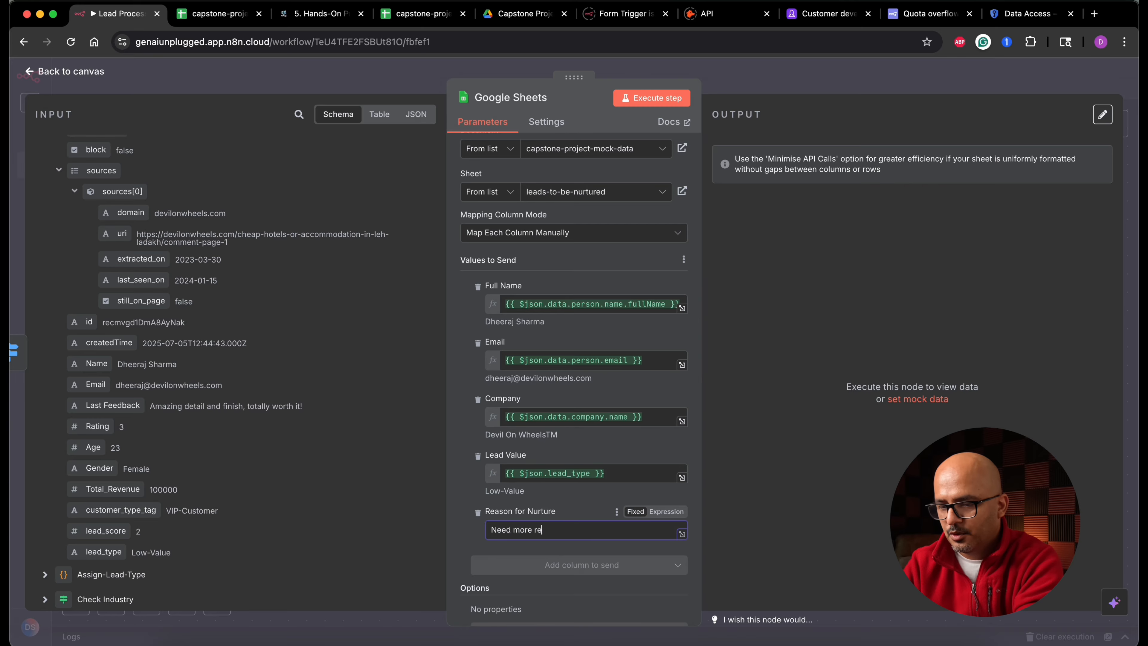
pyautogui.write('search and det')
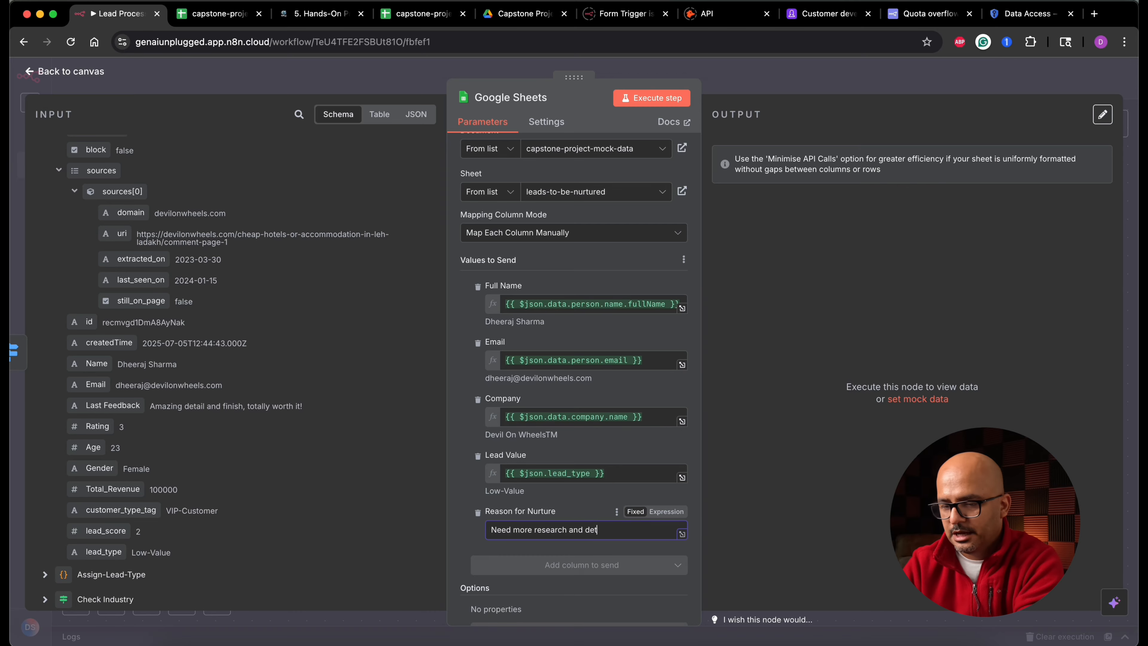
pyautogui.write('ails.')
pyautogui.click(651, 97)
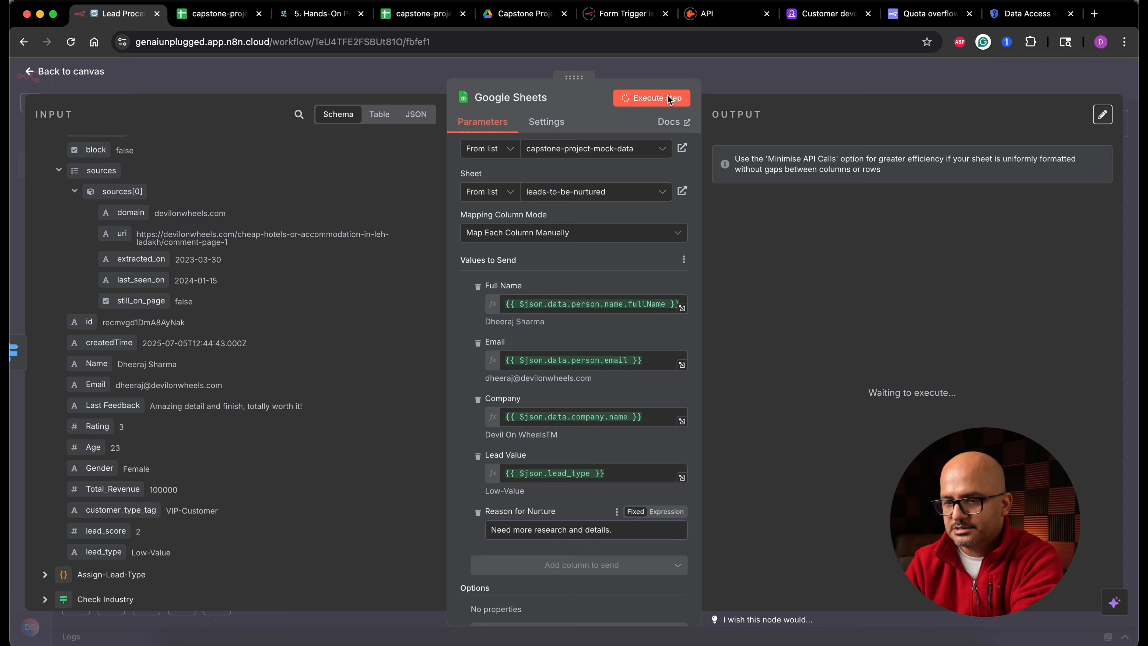
# - Check the appended row in the leads-to-be-nurtured sheet and return to the workflow canvas
pyautogui.click(221, 14)
pyautogui.moveTo(81, 236); pyautogui.dragTo(388, 237)
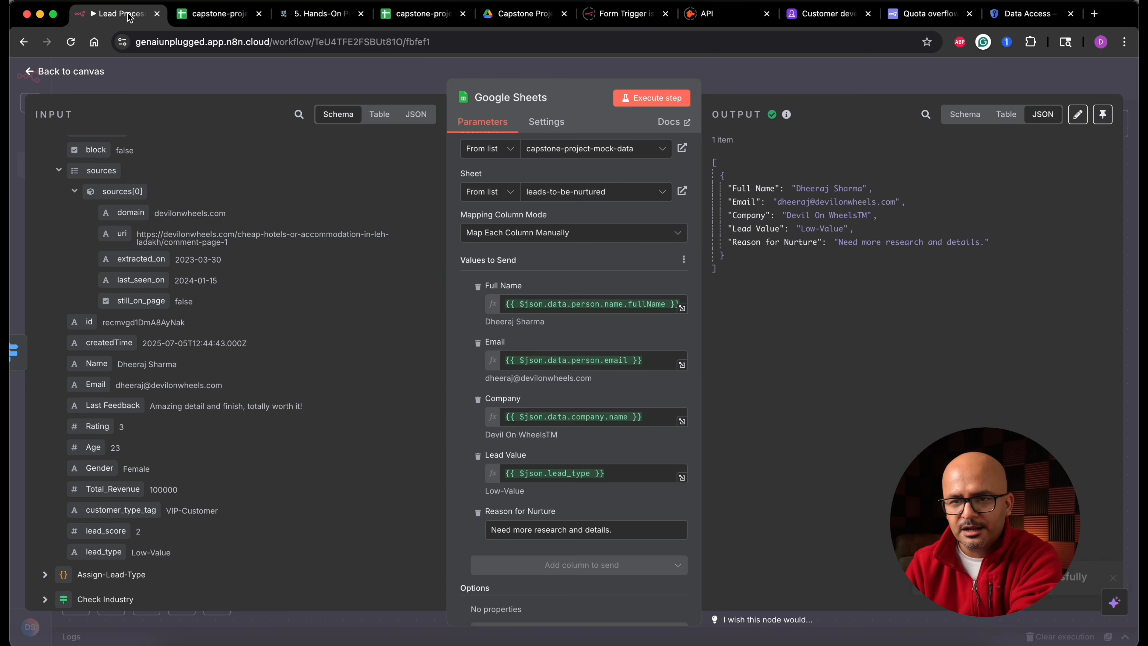
pyautogui.click(129, 13)
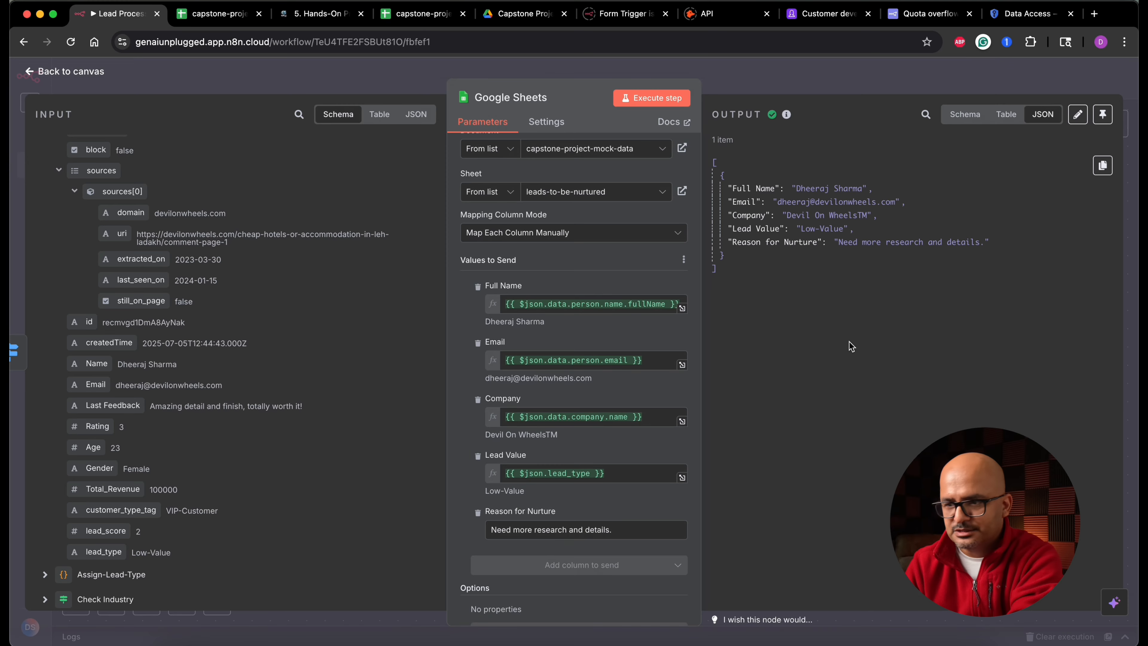
pyautogui.click(95, 72)
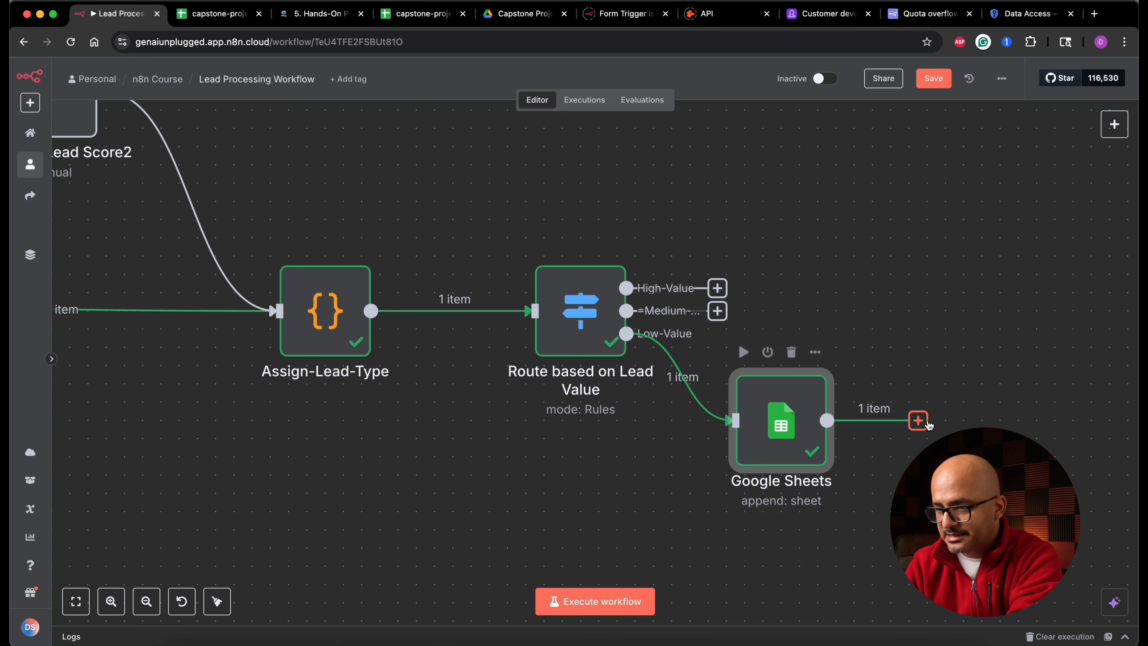
# - Add a Google Sheets "Append row in sheet" node after the existing Google Sheets node
pyautogui.click(918, 420)
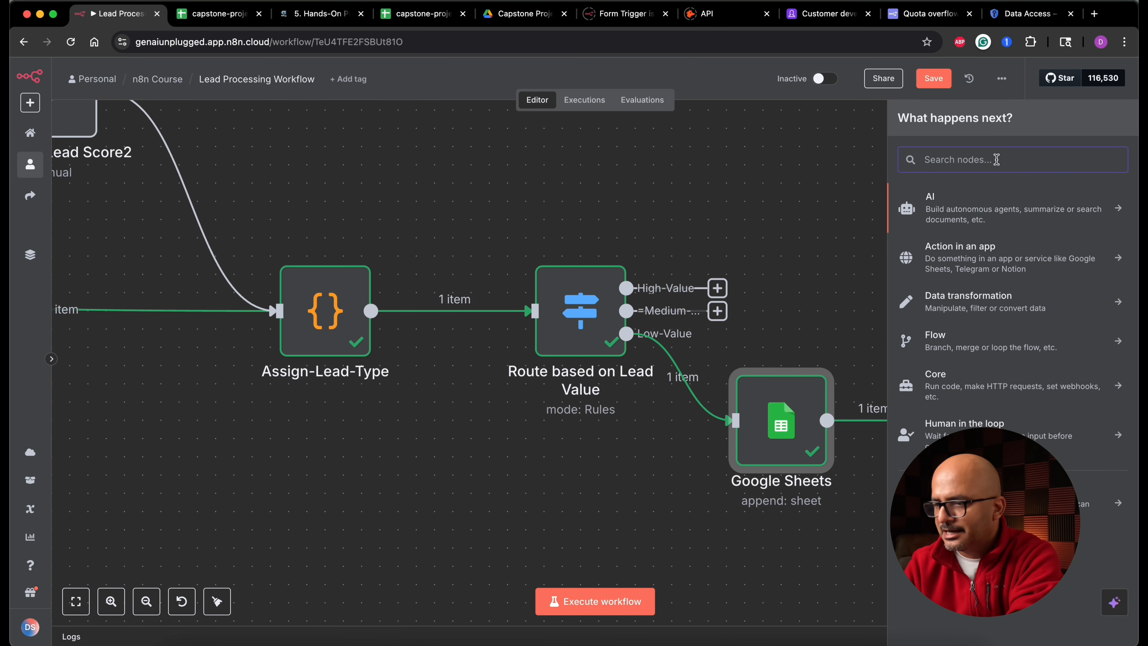
pyautogui.write('s')
pyautogui.press('BackSpace')
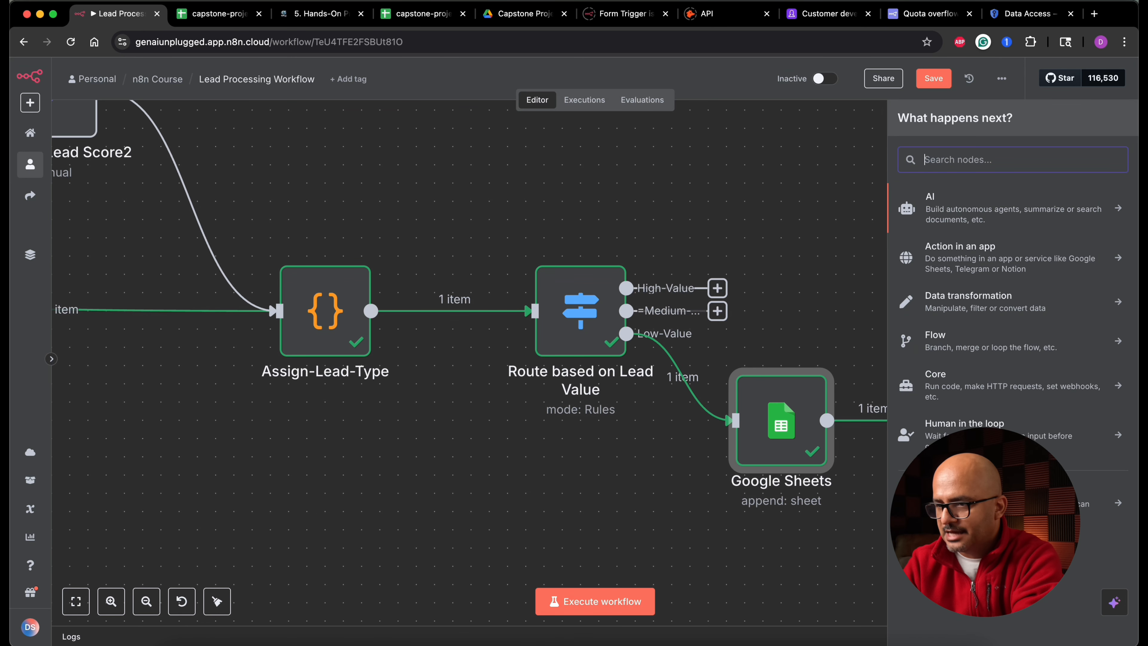
pyautogui.write('sheet')
pyautogui.click(945, 199)
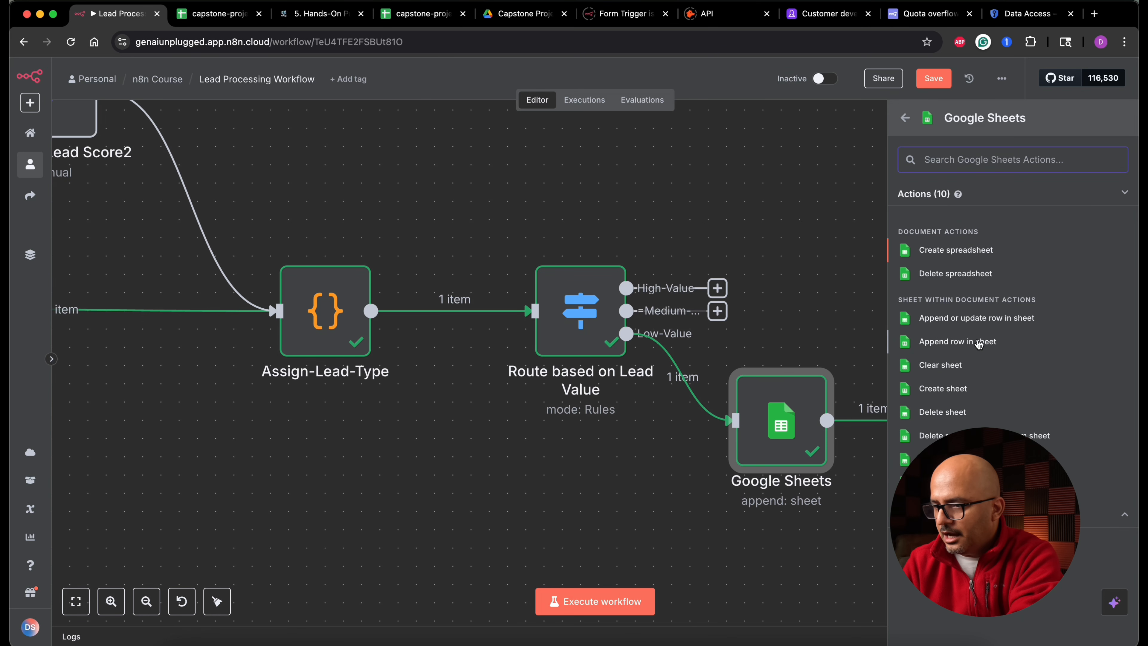
pyautogui.click(957, 342)
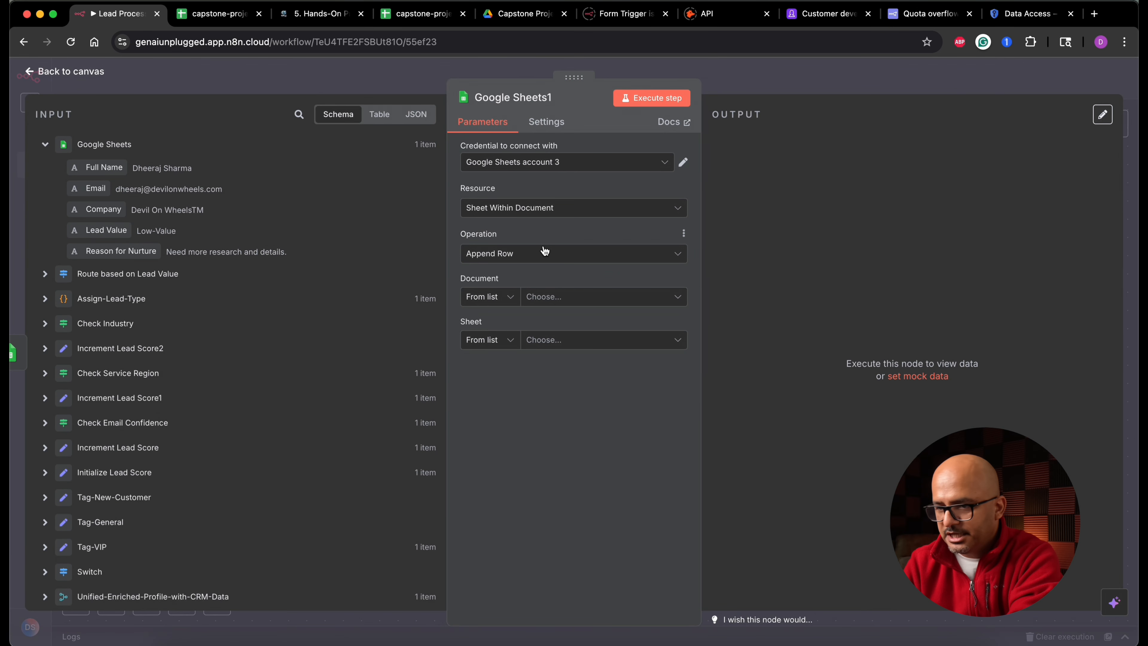
# - Select the capstone-project-mock-data document and the all-leads-log sheet for the new node
pyautogui.click(586, 297)
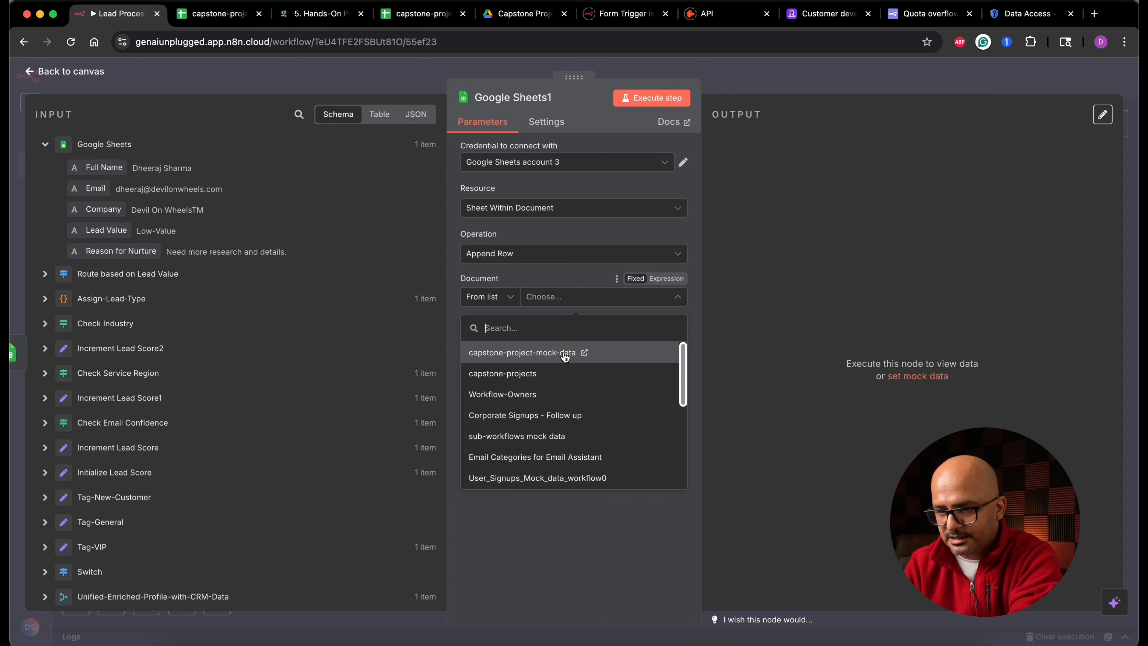
pyautogui.click(565, 358)
pyautogui.click(562, 371)
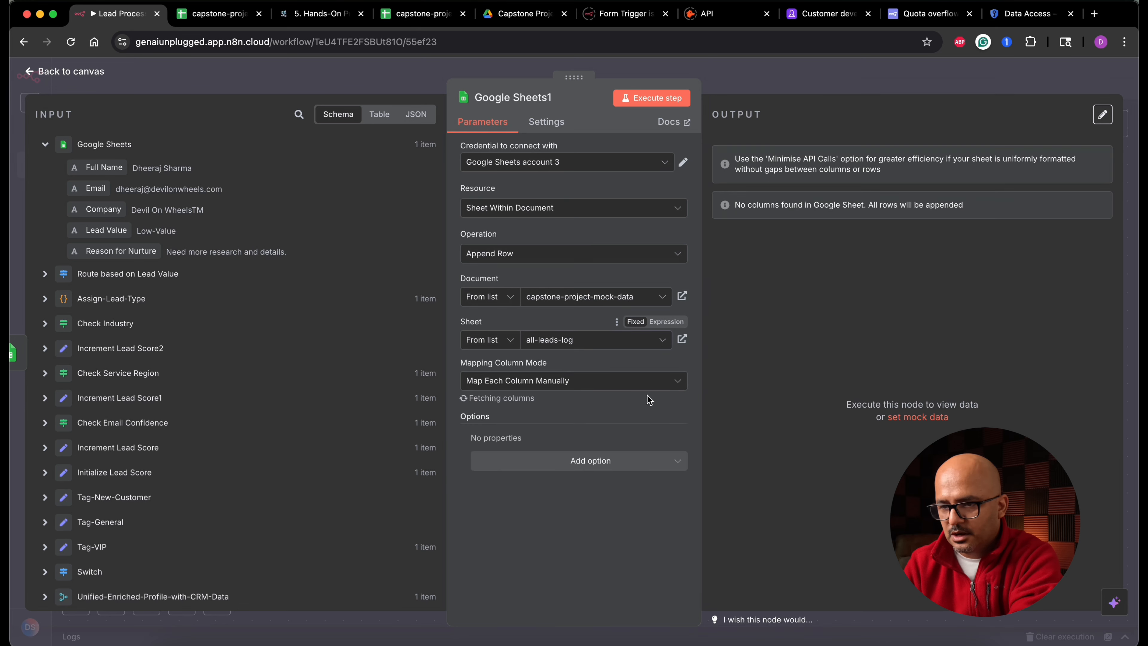
pyautogui.scroll(-5, 595, 418)
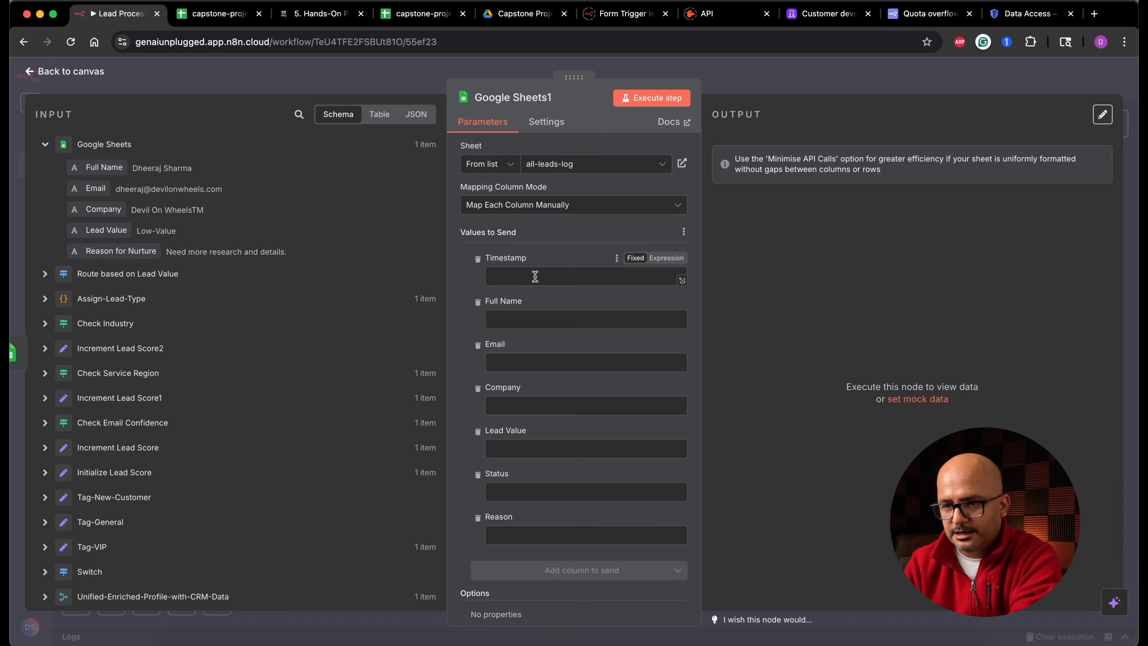
# - Set the Timestamp column to the expression {{ $now }}
pyautogui.click(535, 275)
pyautogui.click(667, 257)
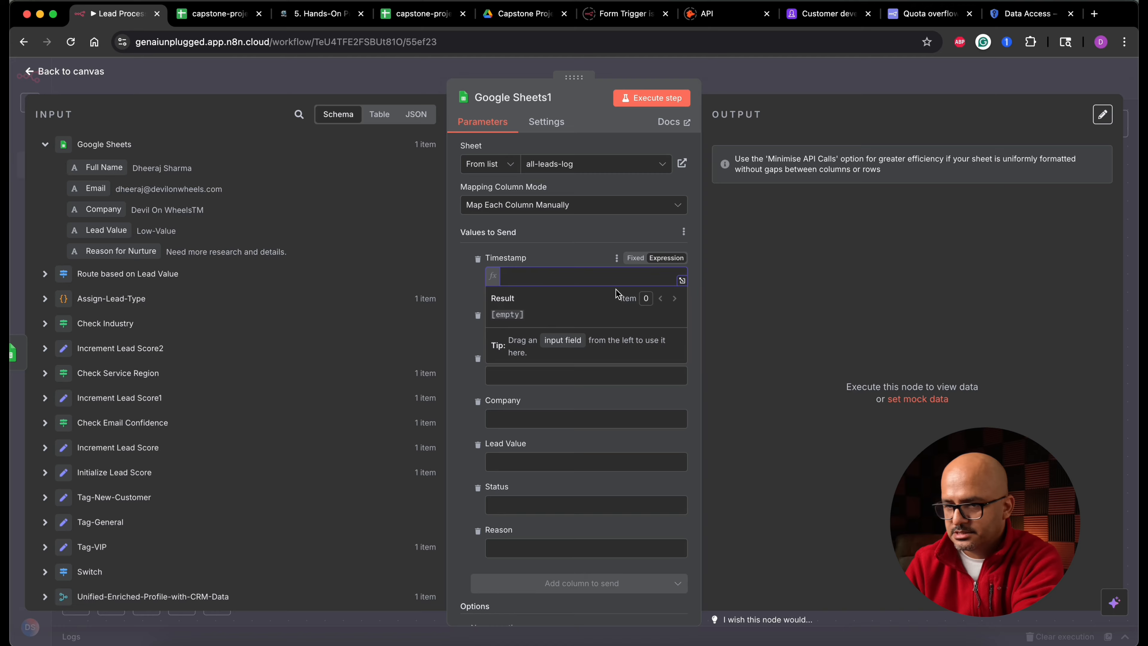
pyautogui.write('{{')
pyautogui.click(539, 192)
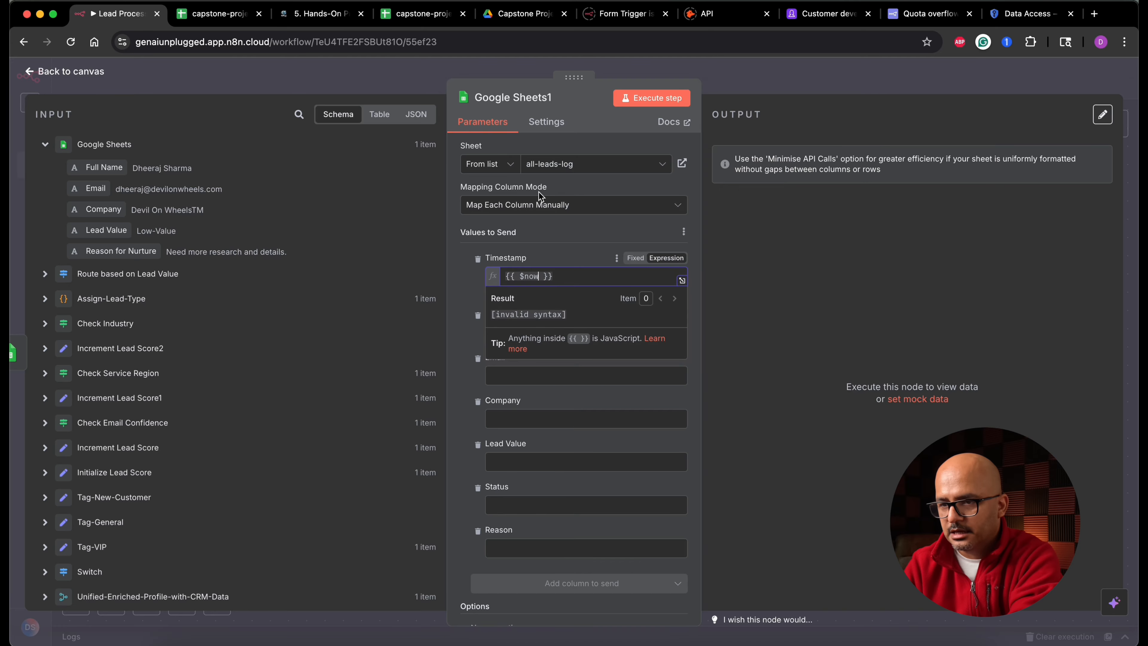
pyautogui.press('Tab')
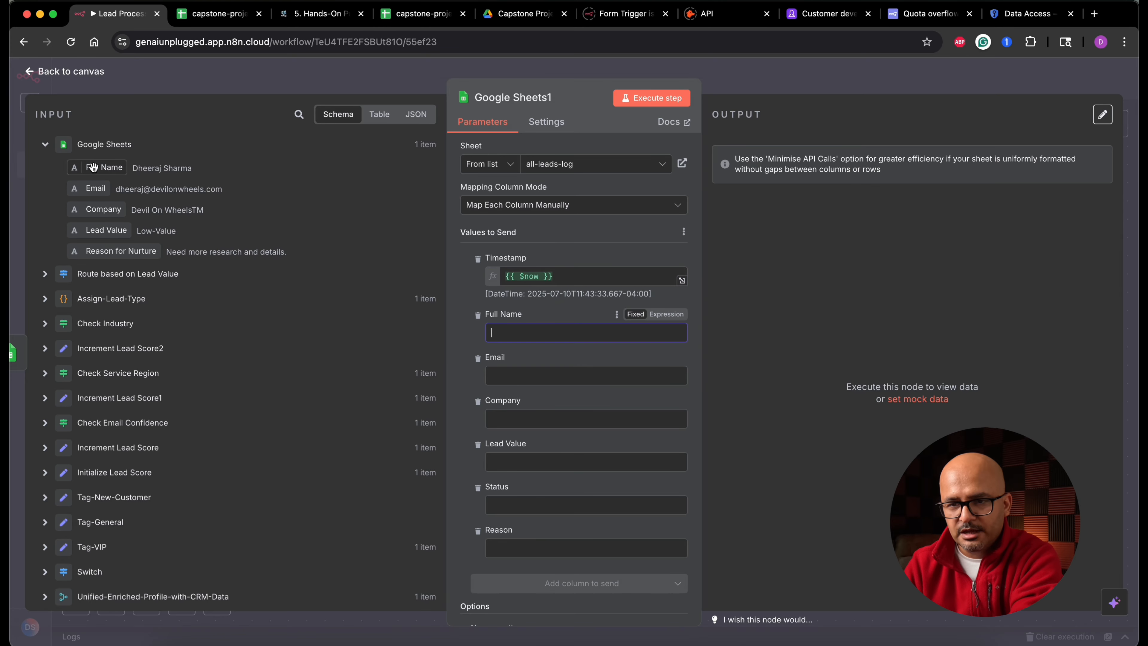
# - Map the input Full Name, Email, Company and Lead Value fields into their matching columns
pyautogui.moveTo(93, 166); pyautogui.dragTo(529, 331)
pyautogui.moveTo(96, 188); pyautogui.dragTo(542, 389)
pyautogui.moveTo(103, 209); pyautogui.dragTo(569, 446)
pyautogui.moveTo(98, 230); pyautogui.dragTo(566, 502)
# - Set Status to "To-be-burtured" and Reason to "Need more research and badnwdith for further lead profile enrichment.", then execute the step
pyautogui.scroll(-2, 566, 502)
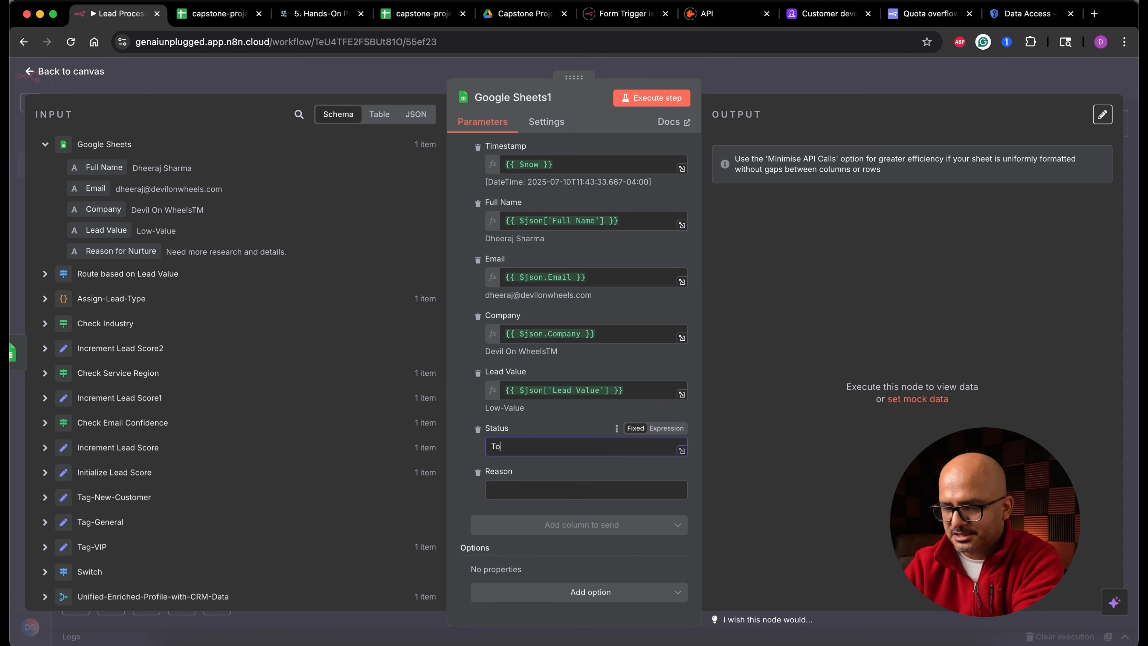
pyautogui.write('To-be-burtured')
pyautogui.click(533, 488)
pyautogui.write('Ne')
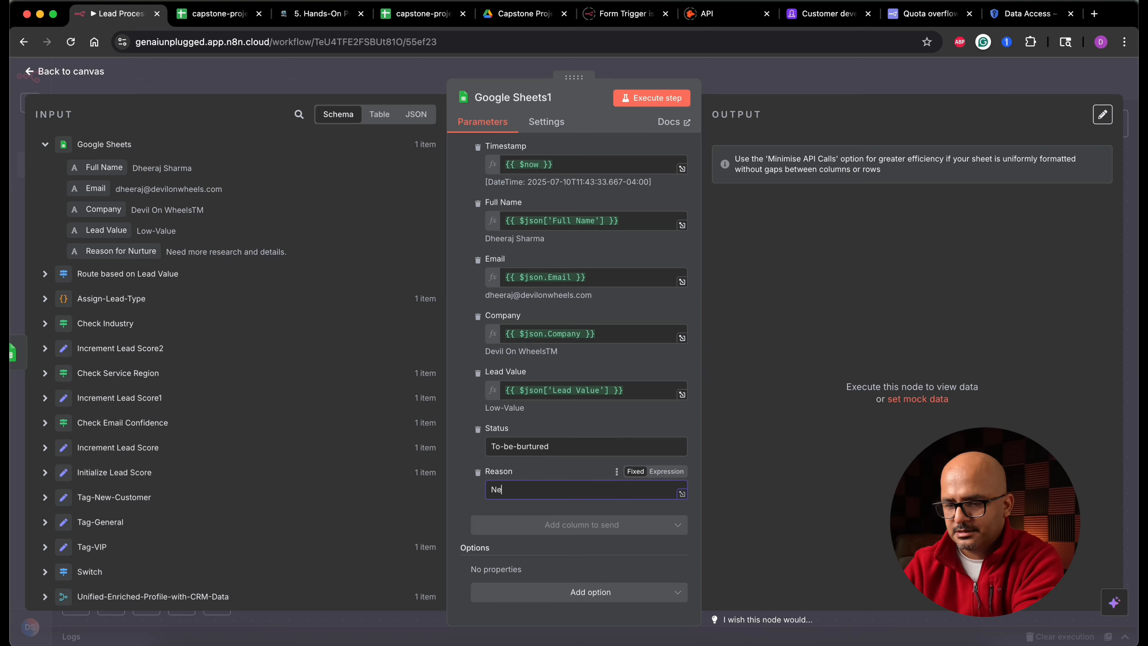
pyautogui.write('ed more resear')
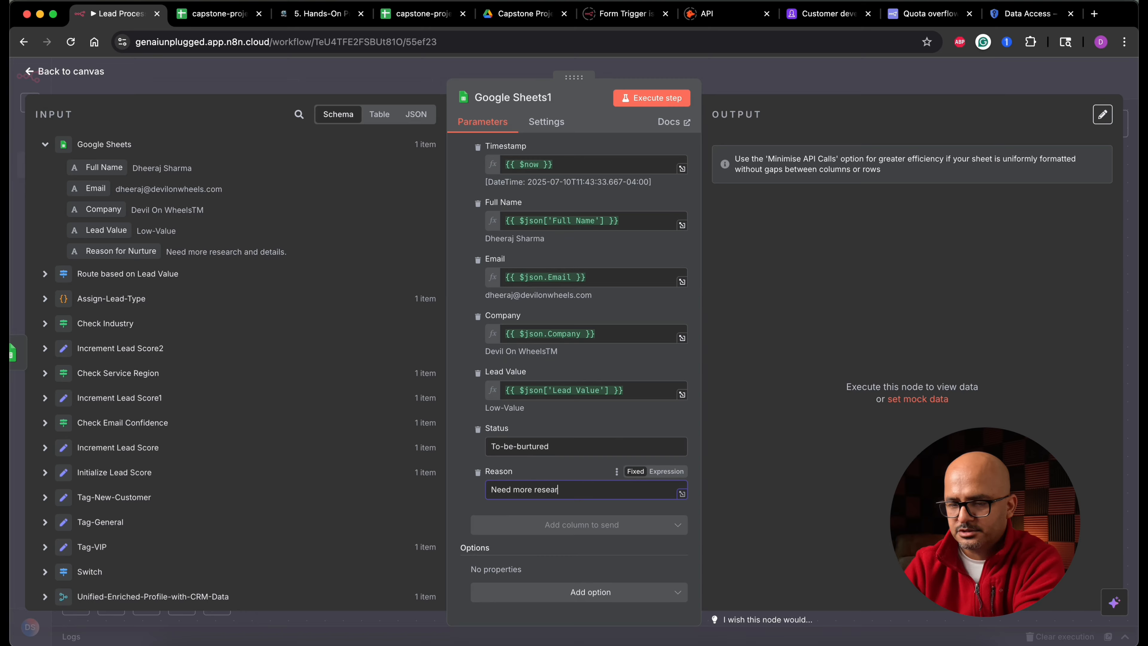
pyautogui.write('ch and badnwdith for ')
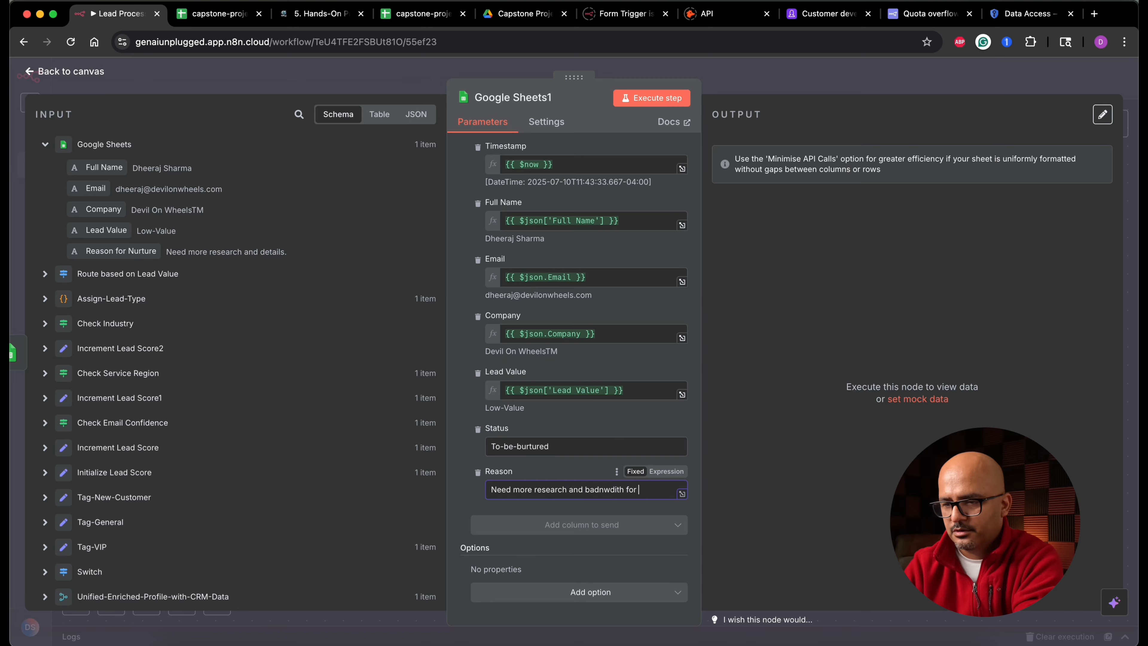
pyautogui.write('further lead profile enrich')
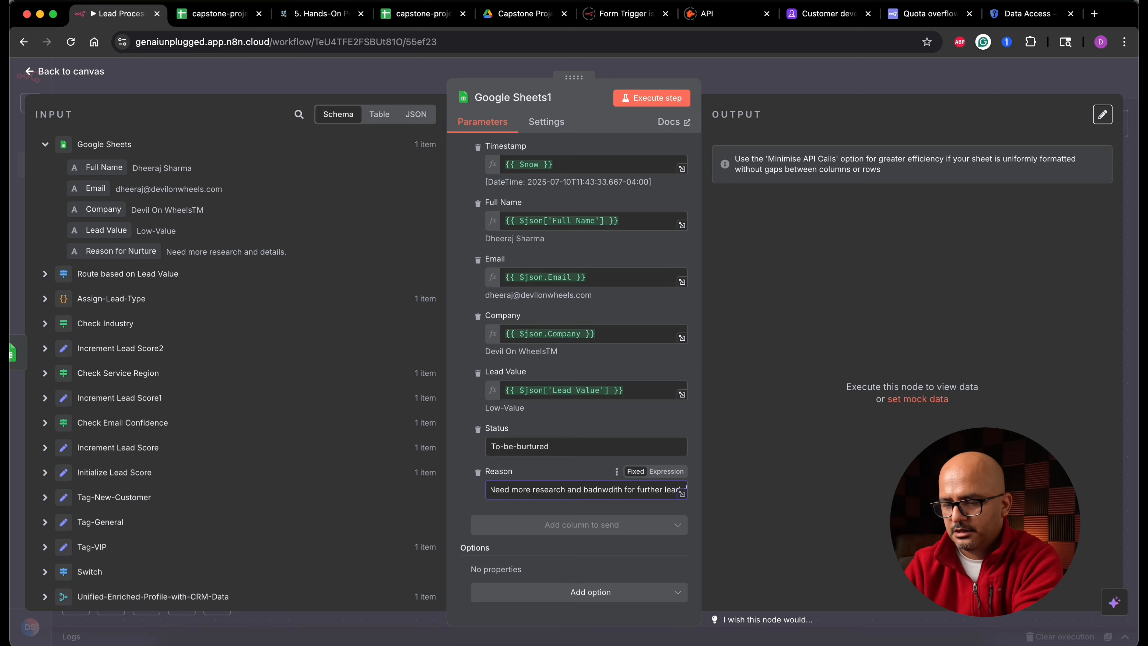
pyautogui.write('ment')
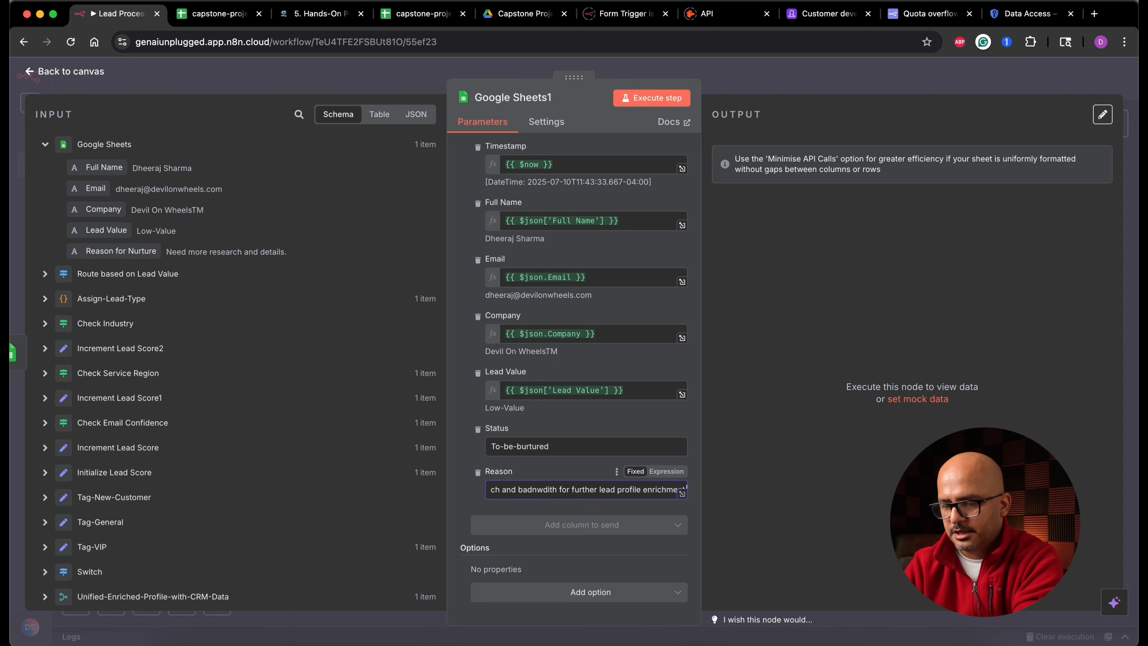
pyautogui.click(670, 100)
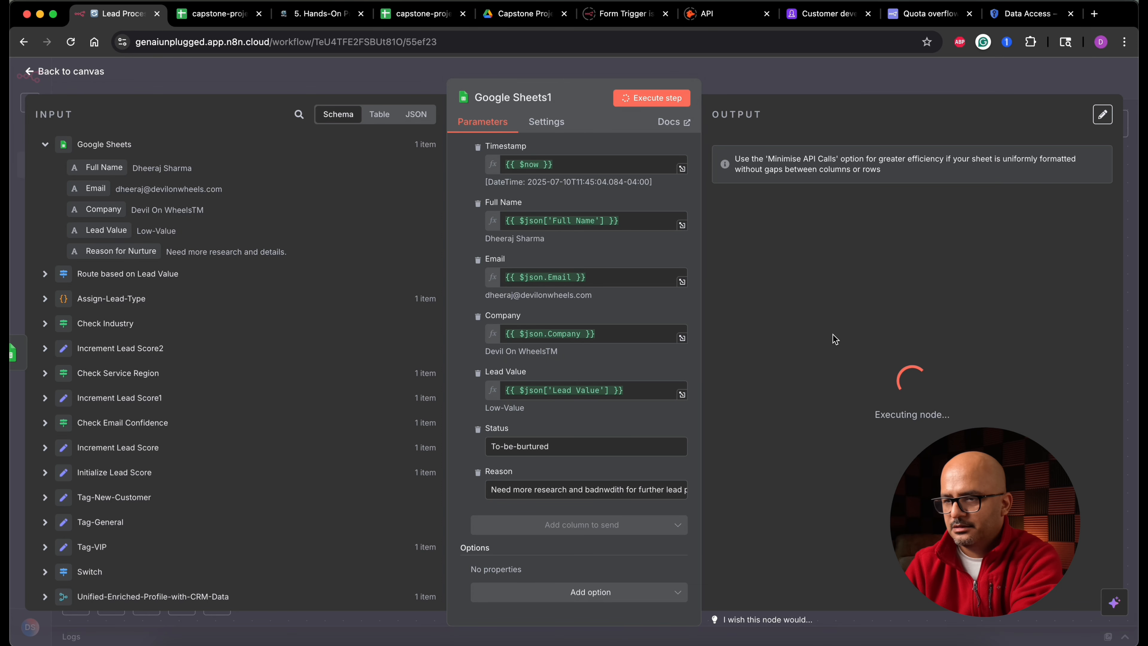
# - Check the appended row in the all-leads-log sheet and return to the workflow editor
pyautogui.click(212, 15)
pyautogui.click(146, 636)
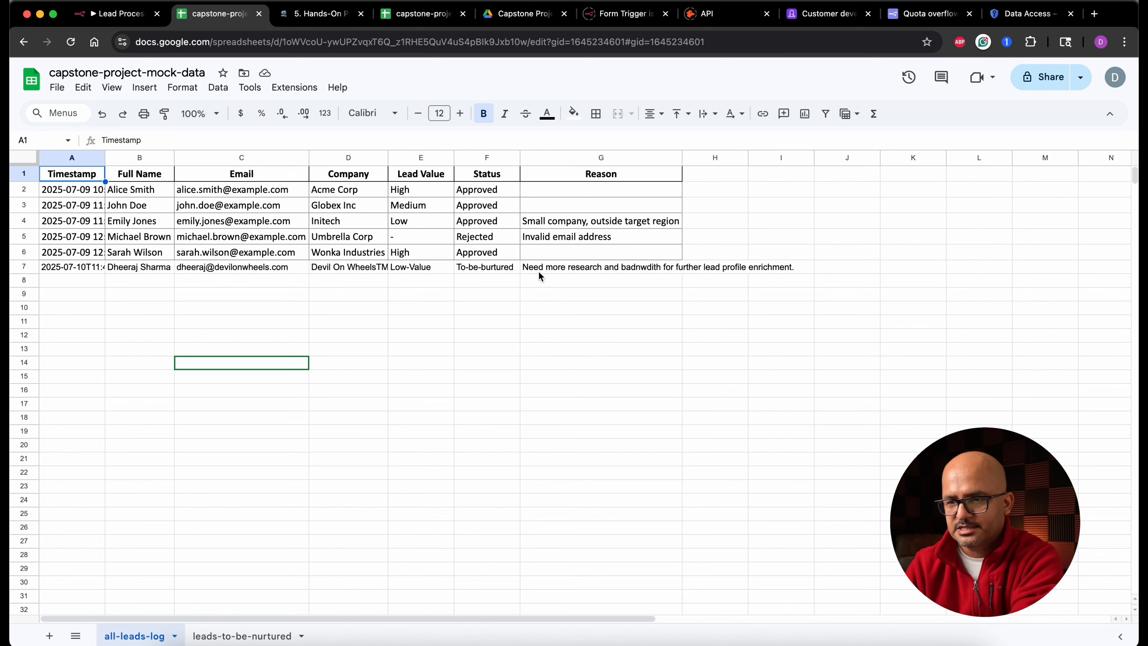
pyautogui.click(137, 14)
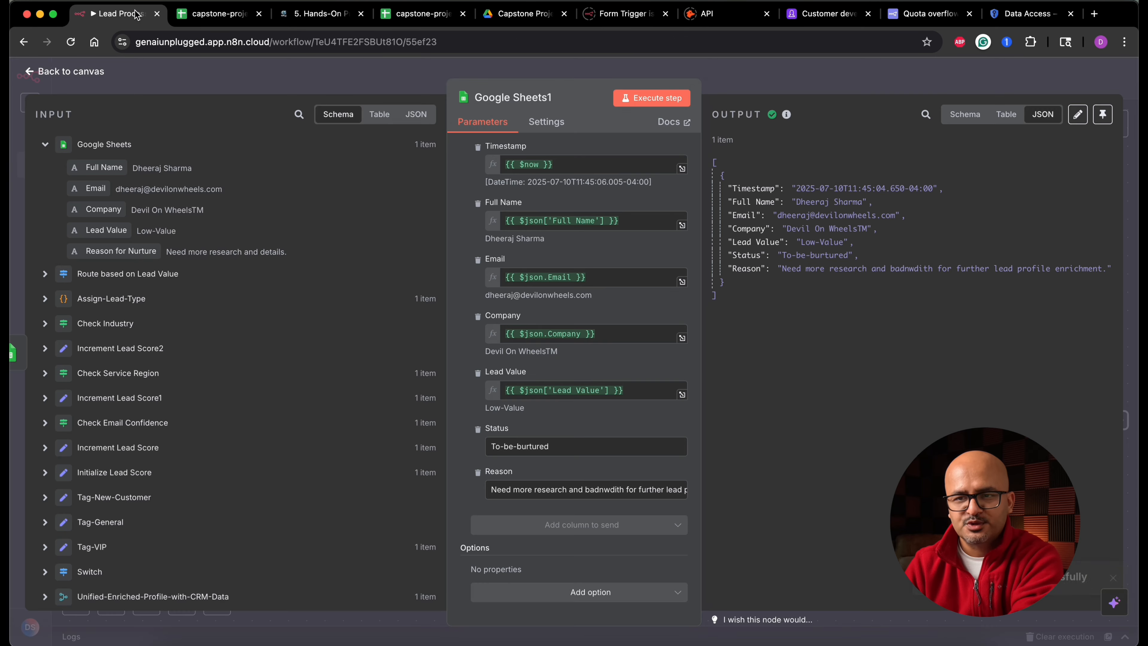
# - Open the project notes page to review the lead routing requirements
pyautogui.click(340, 16)
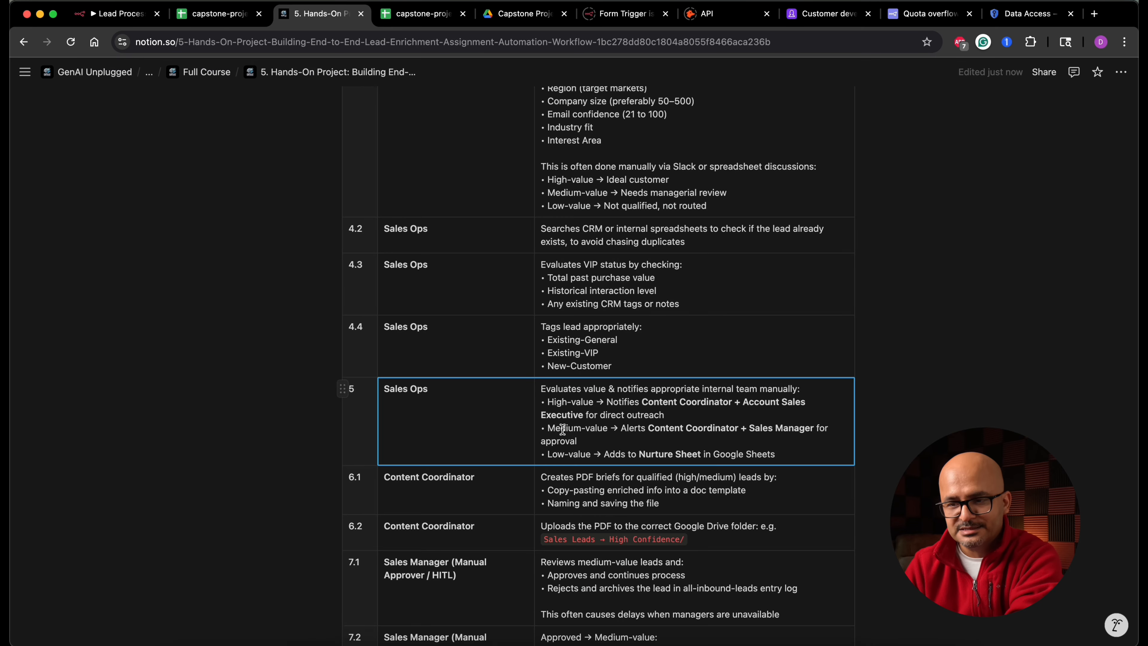
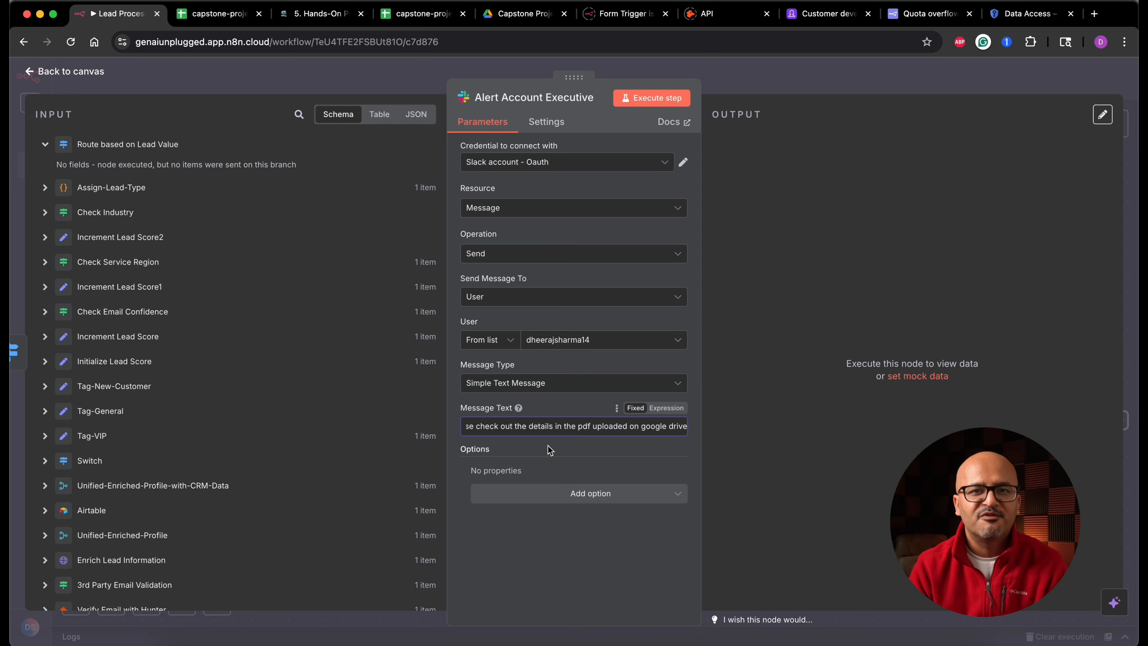
# - Execute the Alert Account Executive Slack step and return to the canvas
pyautogui.click(669, 100)
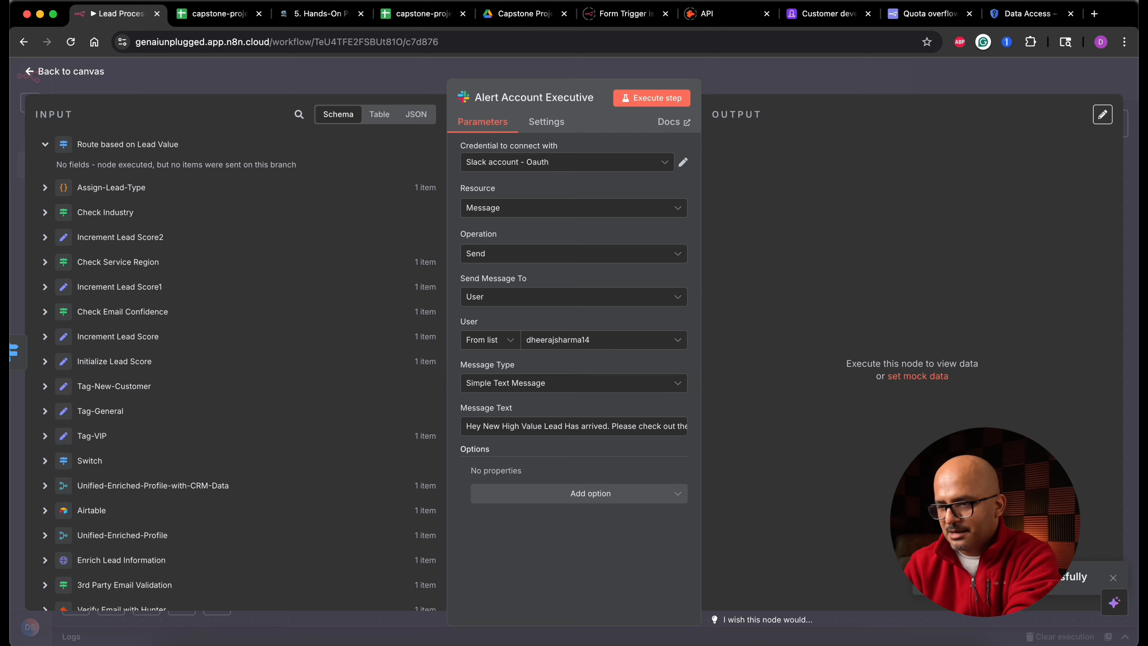
pyautogui.click(90, 79)
# - In the Assign-Lead-Type code, set the default lead_type to "High-Value" and execute the step
pyautogui.doubleClick(338, 321)
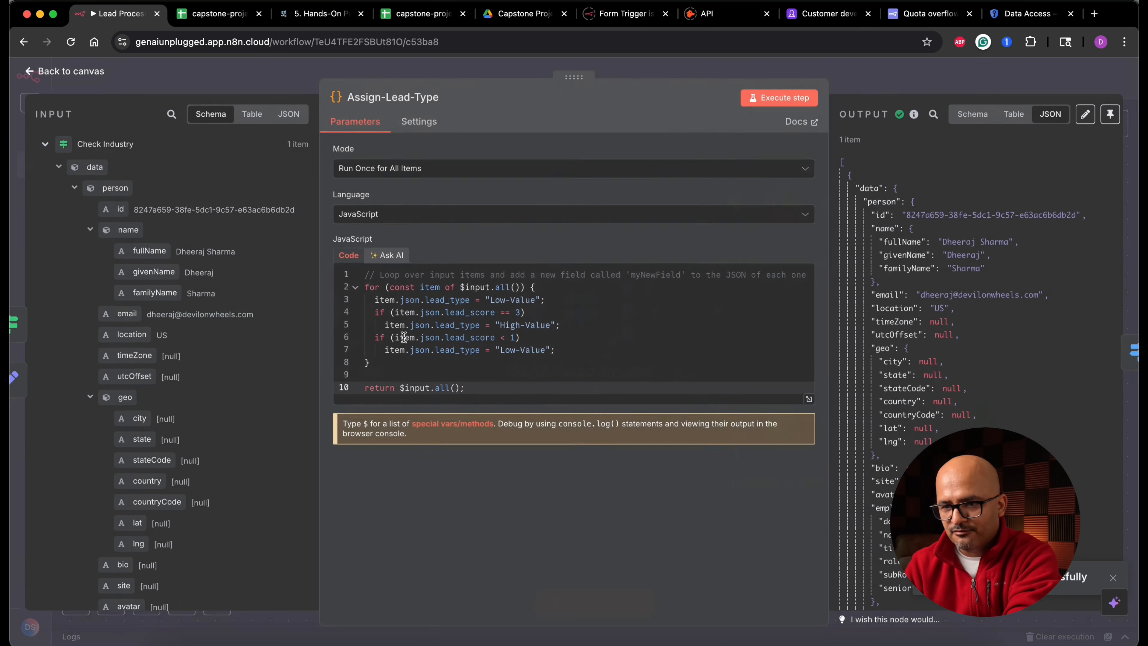
pyautogui.click(501, 300)
pyautogui.doubleClick(501, 300)
pyautogui.write('High')
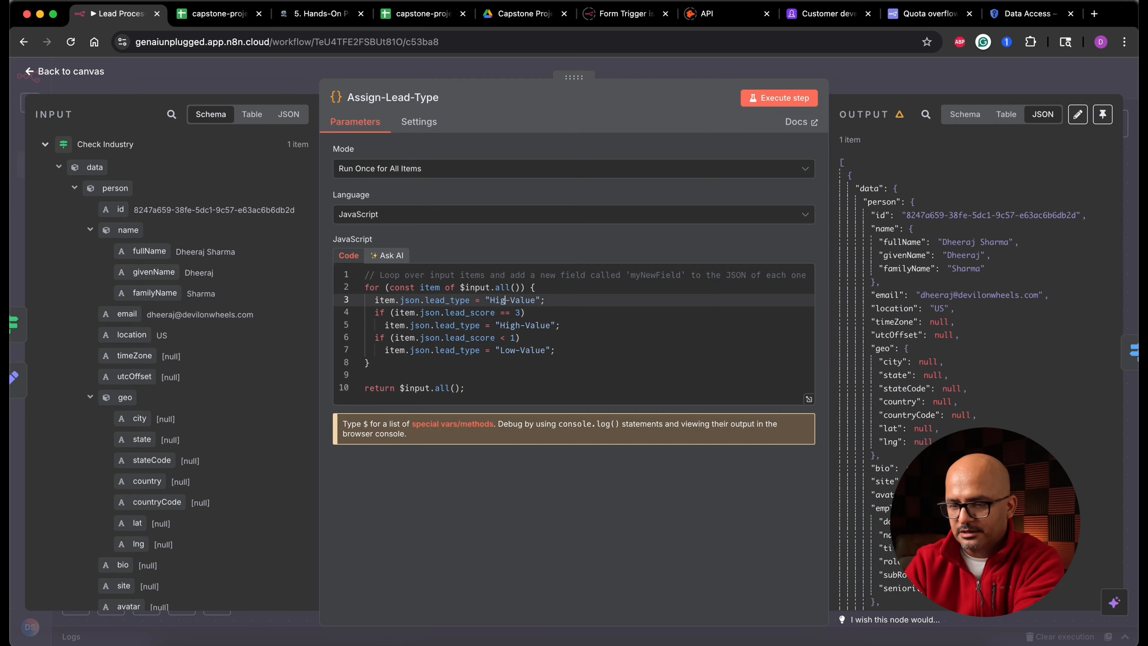
pyautogui.click(778, 99)
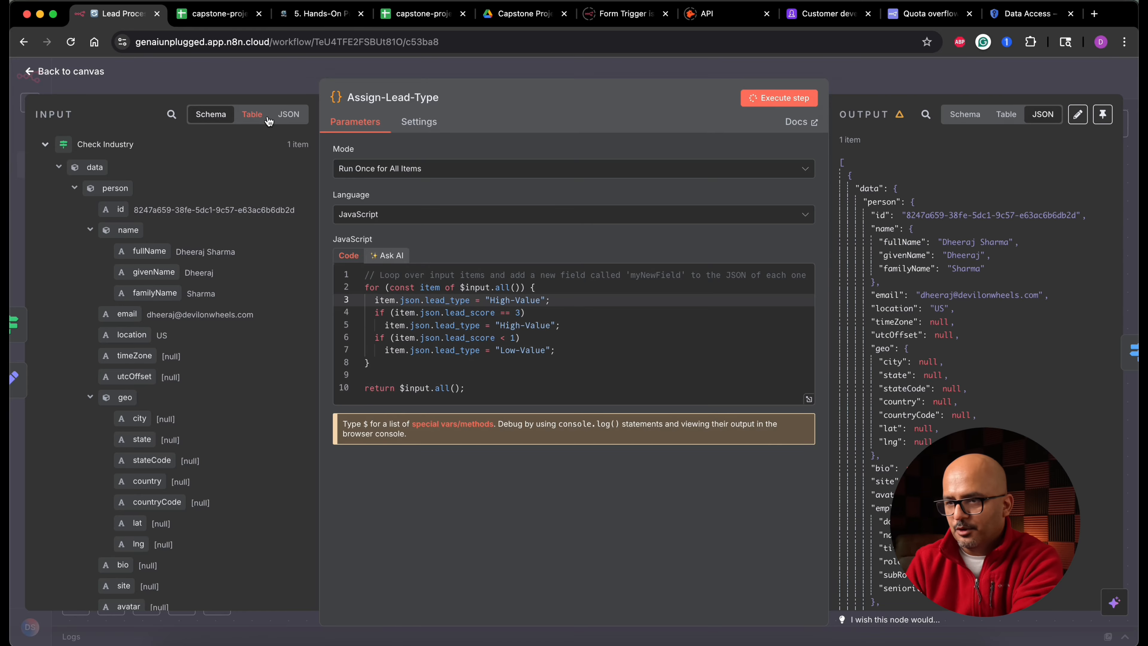
pyautogui.click(90, 73)
# - Execute the Route based on Lead Value node, then re-execute the Alert Account Executive step
pyautogui.click(543, 243)
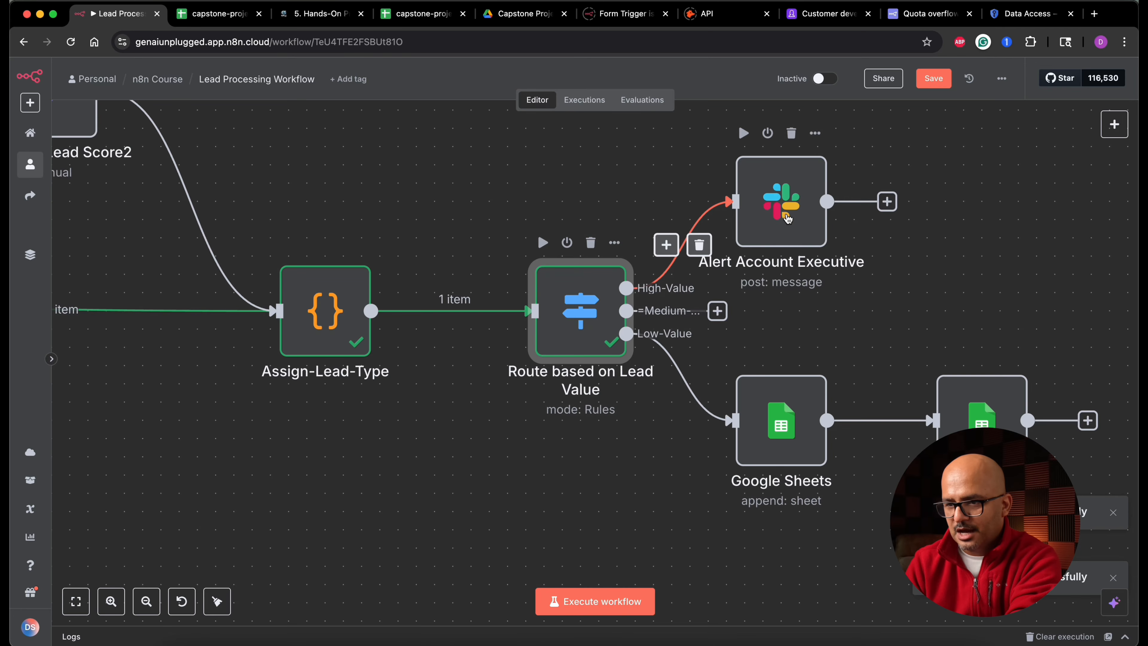
pyautogui.doubleClick(786, 218)
pyautogui.click(658, 100)
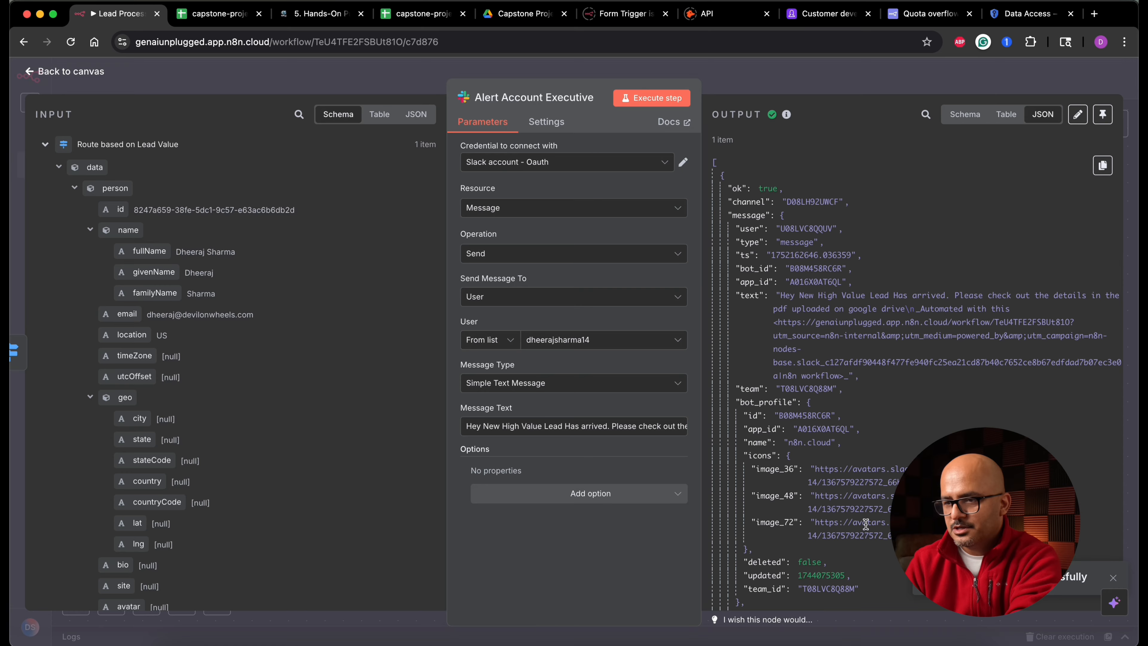
pyautogui.click(96, 74)
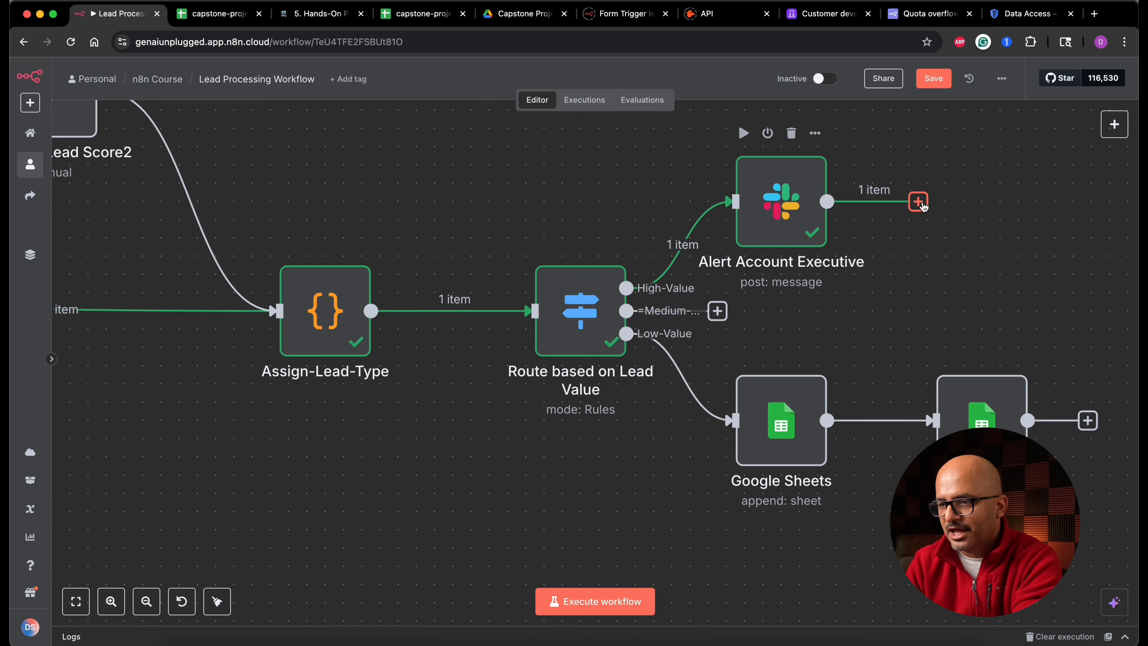
# - Add a Google Calendar "Create an event" node after the Alert Account Executive node
pyautogui.click(917, 199)
pyautogui.write('c')
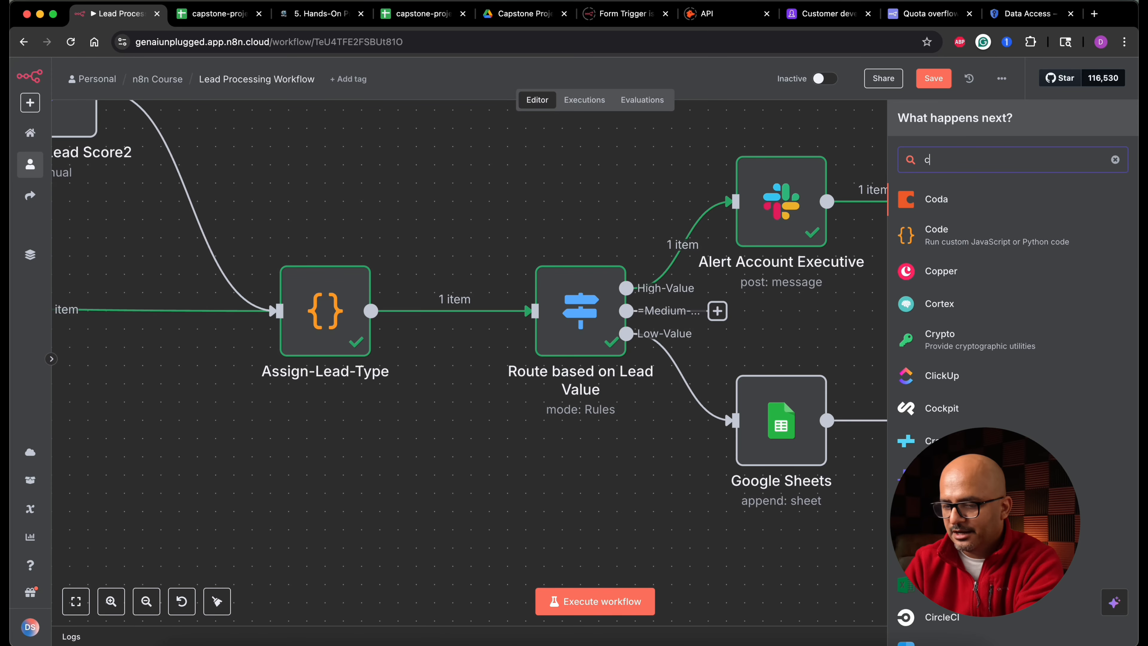
pyautogui.write('alend')
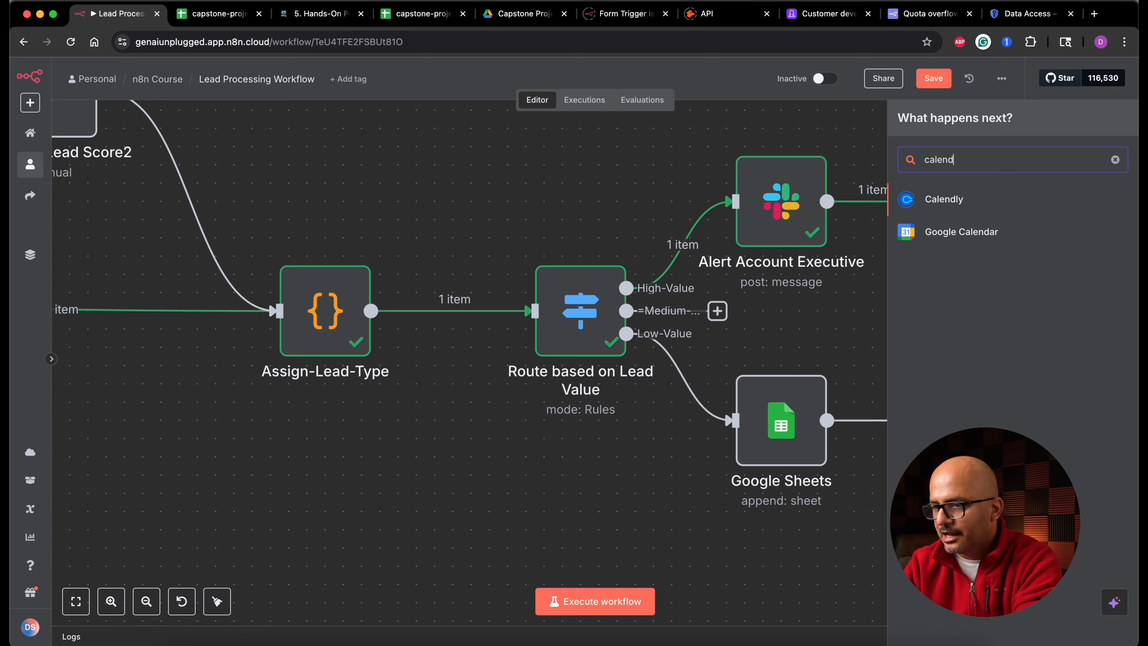
pyautogui.click(958, 240)
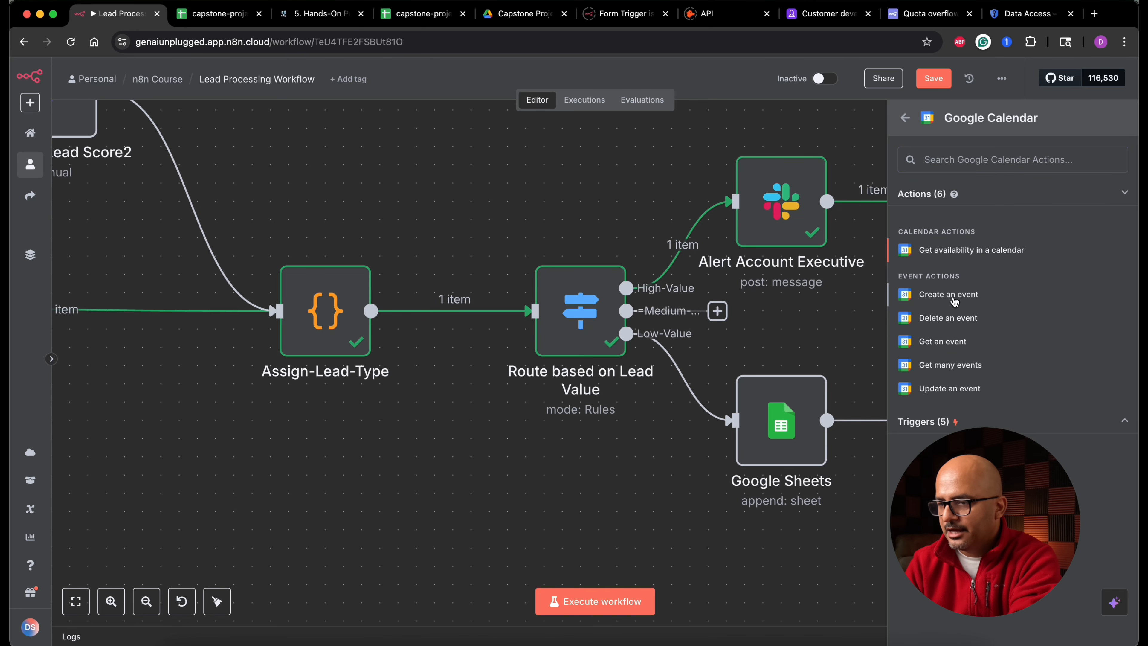
pyautogui.click(954, 297)
# - Rename the calendar node to "Set up cusomter meeting" and select the user's calendar
pyautogui.click(560, 97)
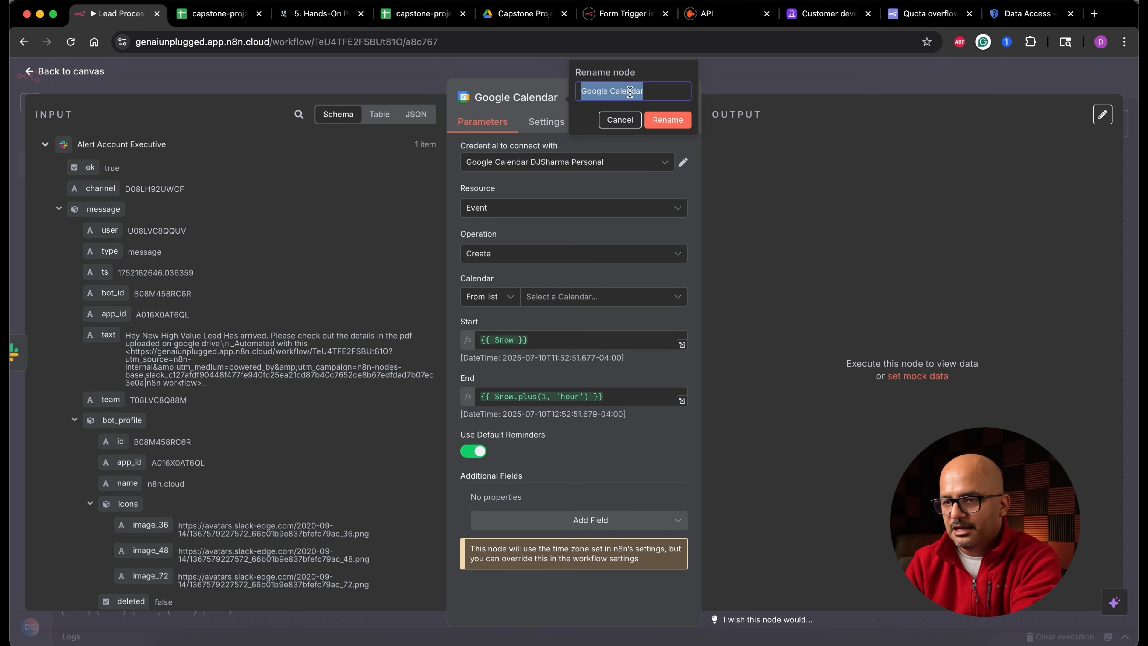
pyautogui.write('Set up cusomter me')
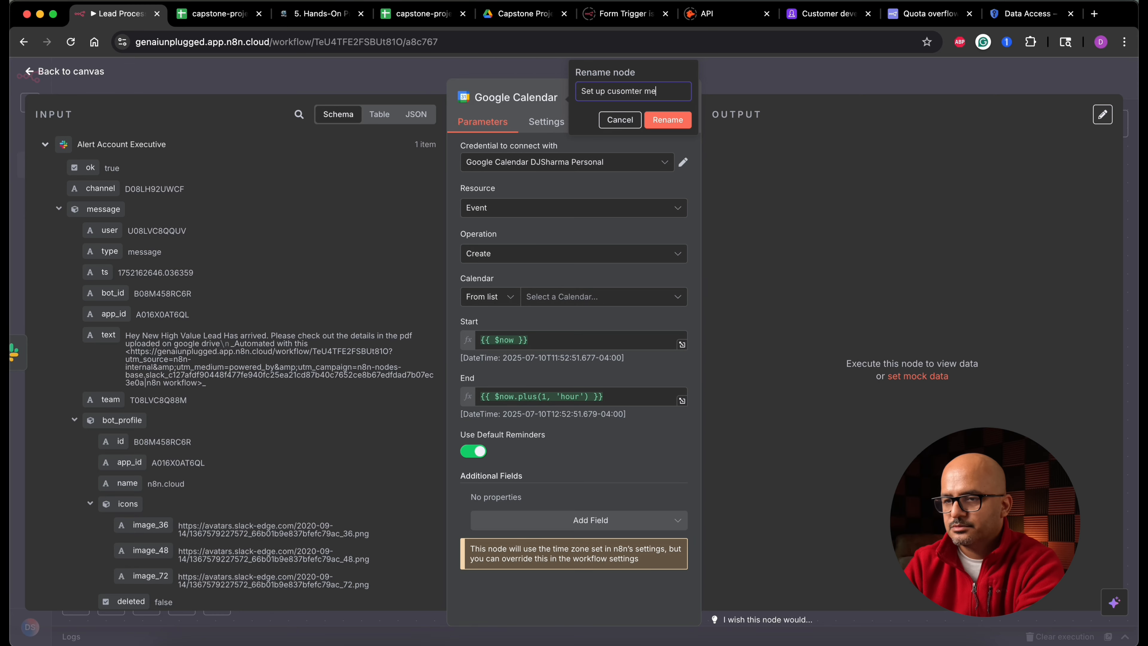
pyautogui.write('eting')
pyautogui.click(667, 120)
pyautogui.click(565, 296)
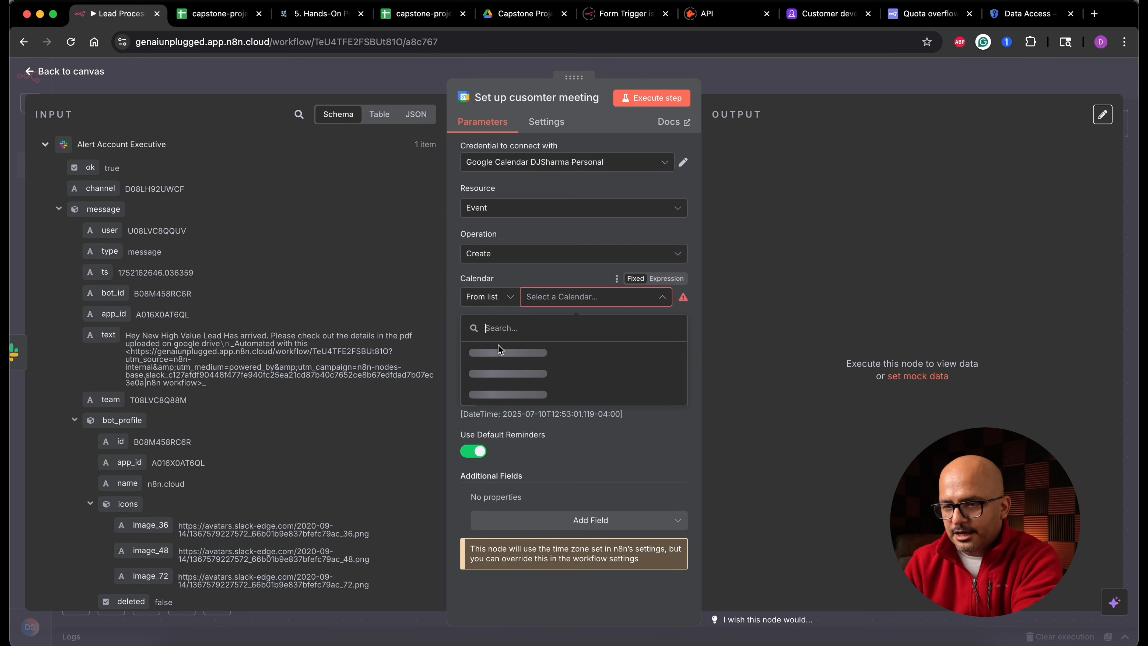
pyautogui.click(592, 352)
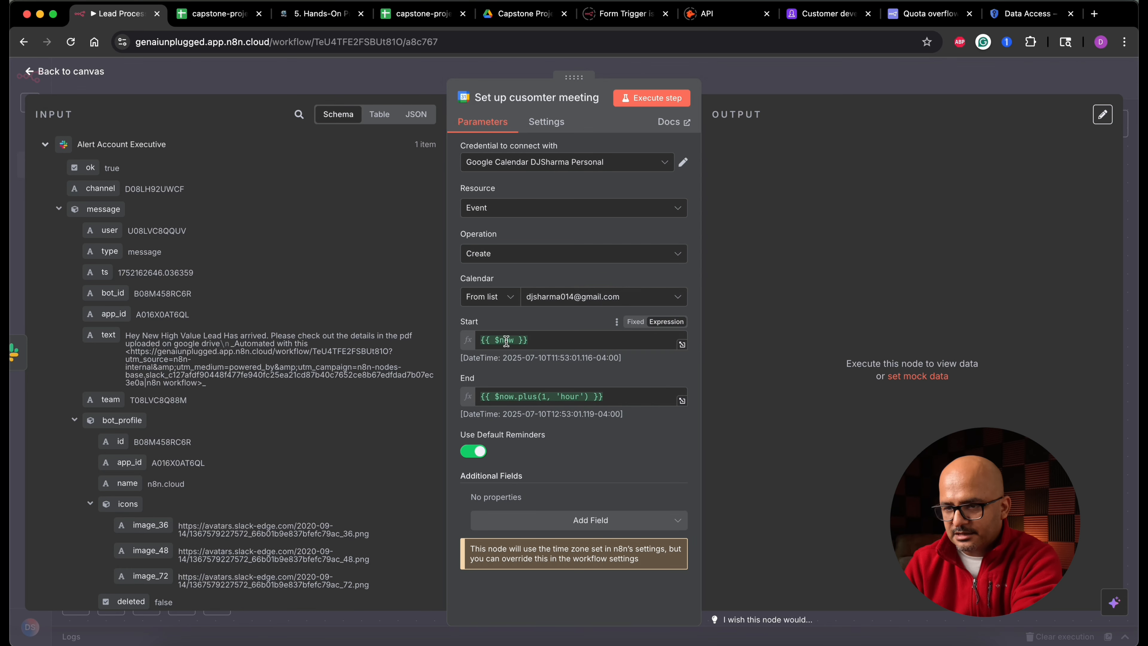
# - Set the Start expression to {{ $now.plus(5, 'days').plus(1, 'hour') }}
pyautogui.tripleClick(531, 396)
pyautogui.press('super+c')
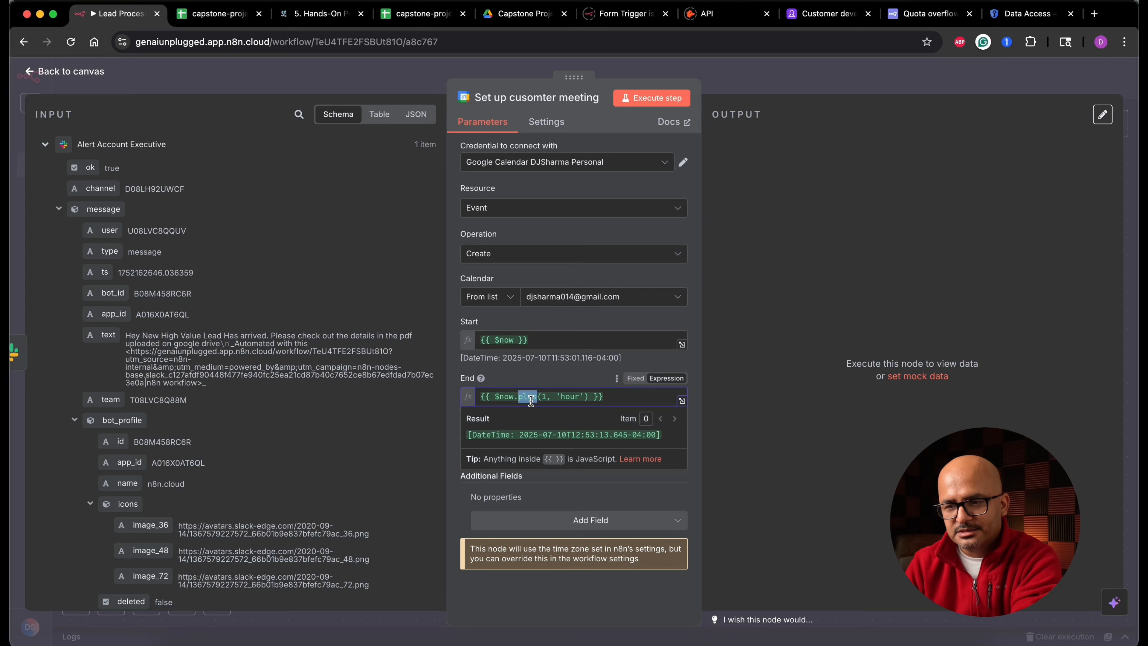
pyautogui.click(551, 340)
pyautogui.press('super+a')
pyautogui.press('super+v')
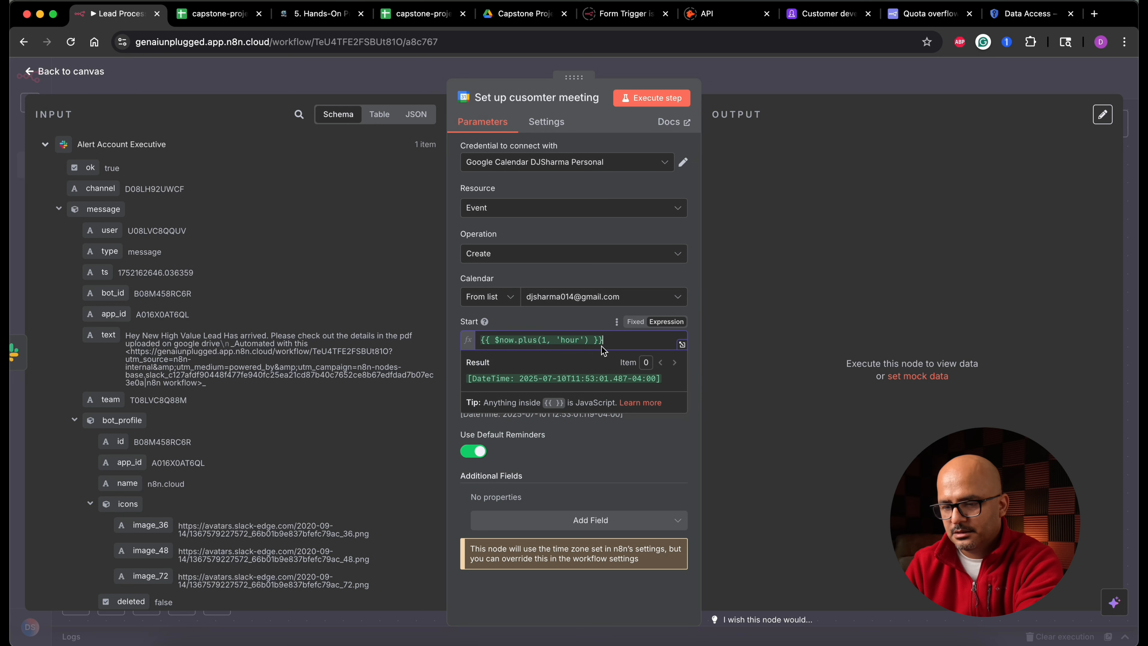
pyautogui.moveTo(593, 341); pyautogui.dragTo(514, 340)
pyautogui.press('super+c')
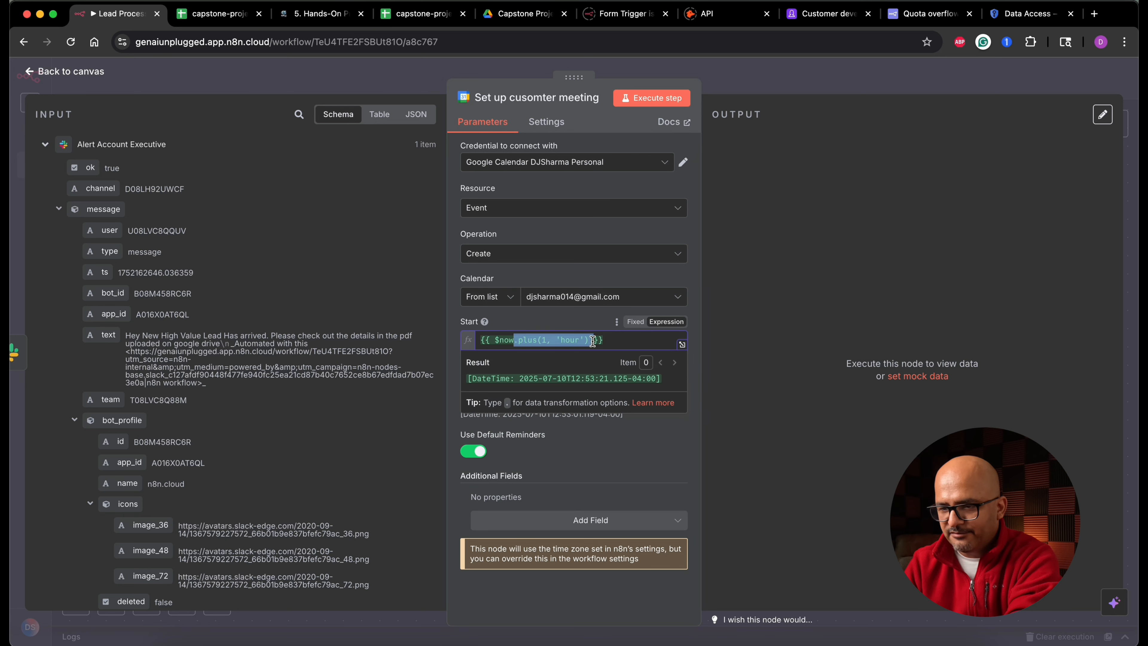
pyautogui.click(510, 340)
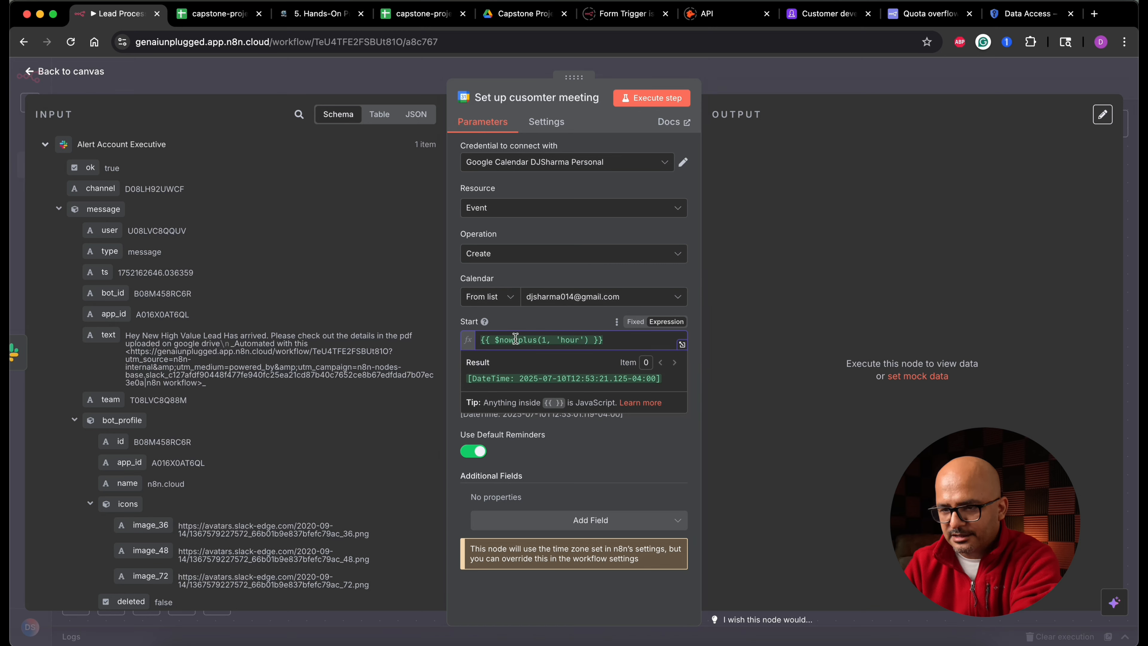
pyautogui.press('super+v')
pyautogui.press('BackSpace')
pyautogui.write('5')
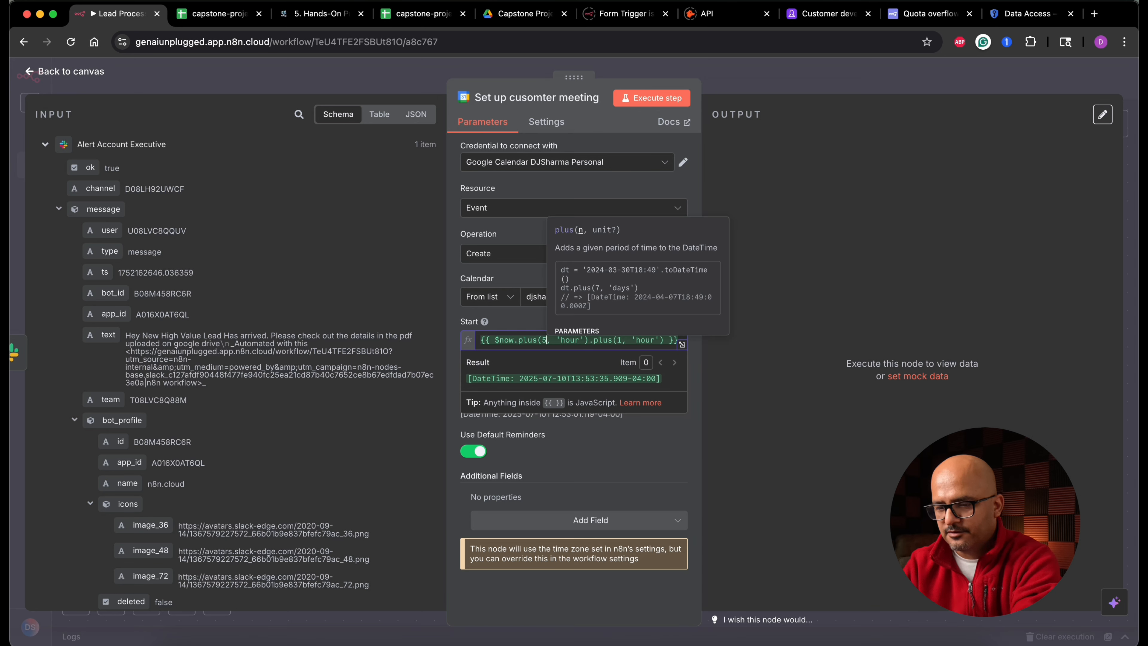
pyautogui.doubleClick(577, 340)
pyautogui.write('days')
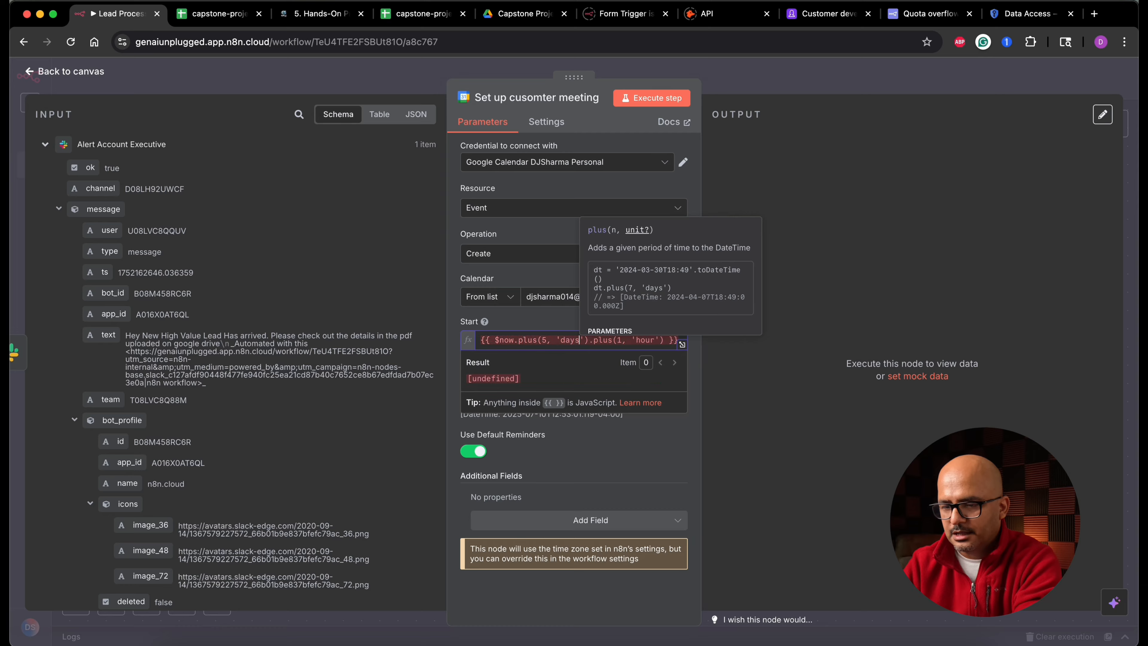
pyautogui.click(531, 362)
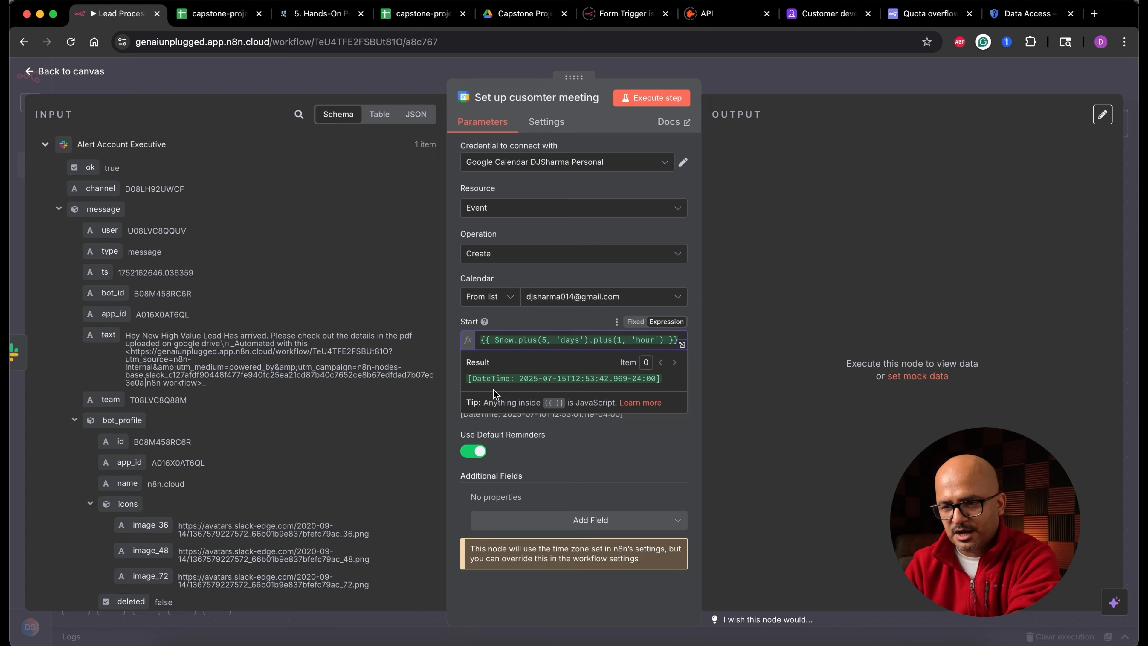
# - Set the End expression to {{ $now.plus(5, 'days').plus(2, 'hour') }}
pyautogui.tripleClick(565, 340)
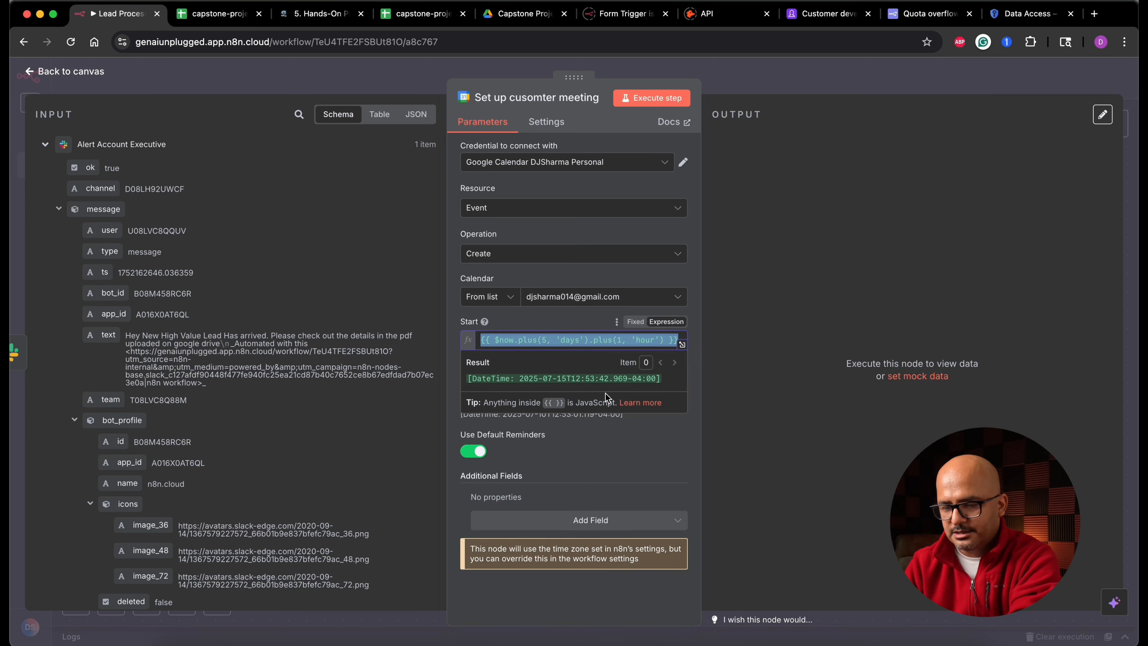
pyautogui.hotkey('ctrl', 'c')
pyautogui.tripleClick(621, 397)
pyautogui.hotkey('ctrl', 'v')
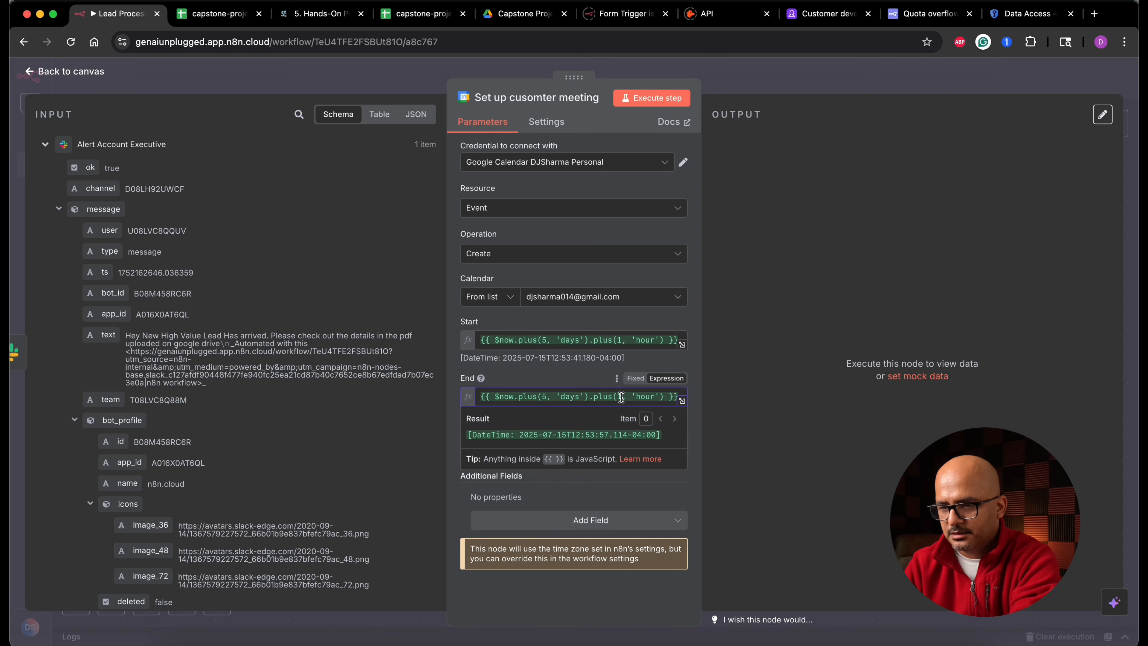
pyautogui.click(622, 397)
pyautogui.press('BackSpace')
pyautogui.write('2')
pyautogui.click(556, 374)
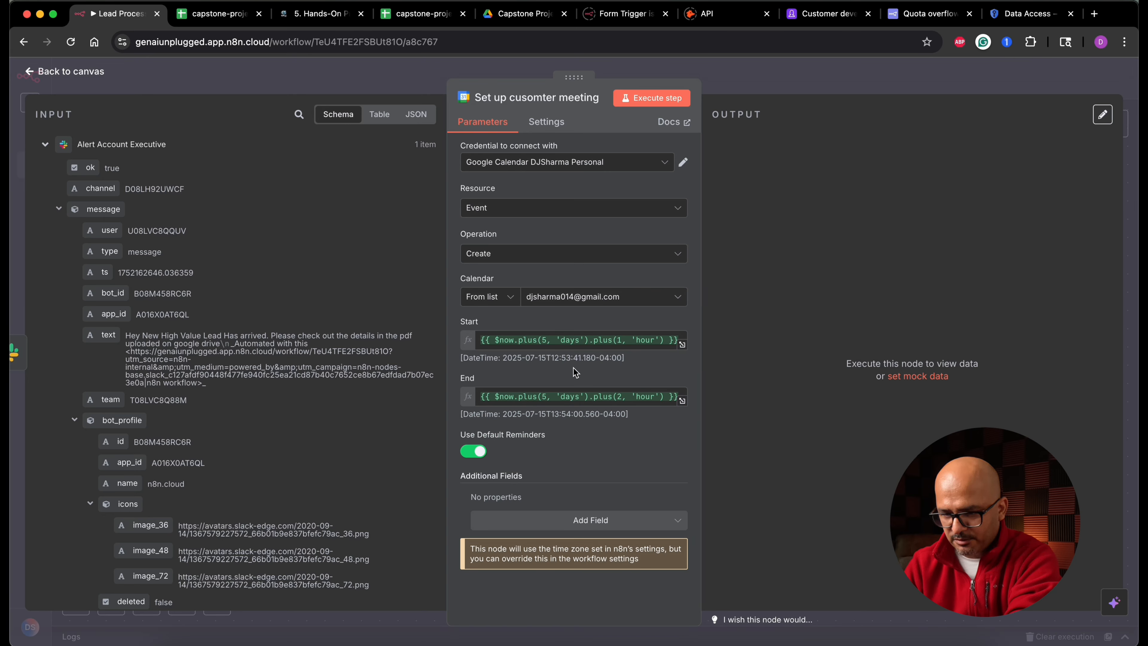
# - Add an Attendees field mapped to the lead's email from the Route based on Lead Value node
pyautogui.click(604, 519)
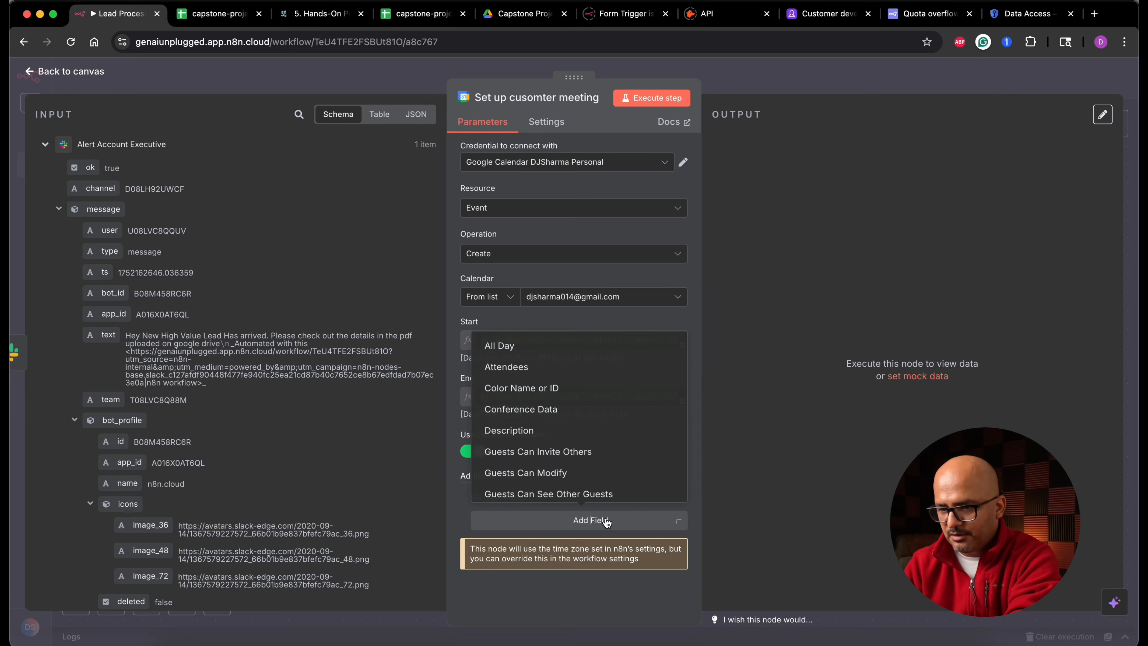
pyautogui.click(553, 365)
pyautogui.click(58, 208)
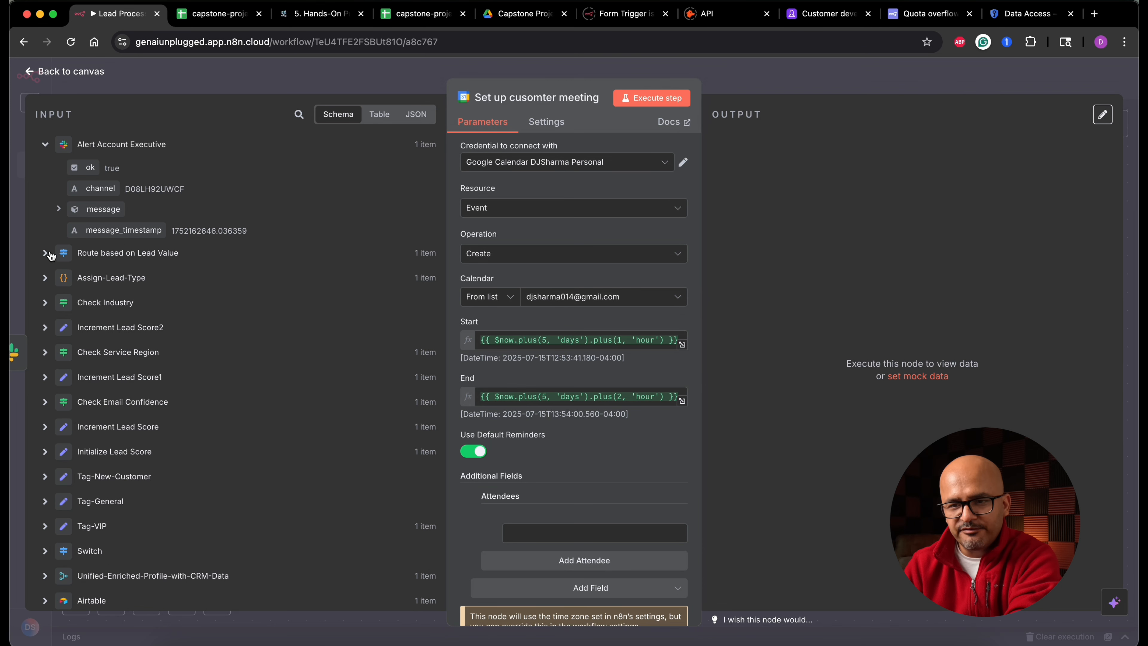
pyautogui.click(45, 253)
pyautogui.moveTo(127, 422); pyautogui.dragTo(572, 533)
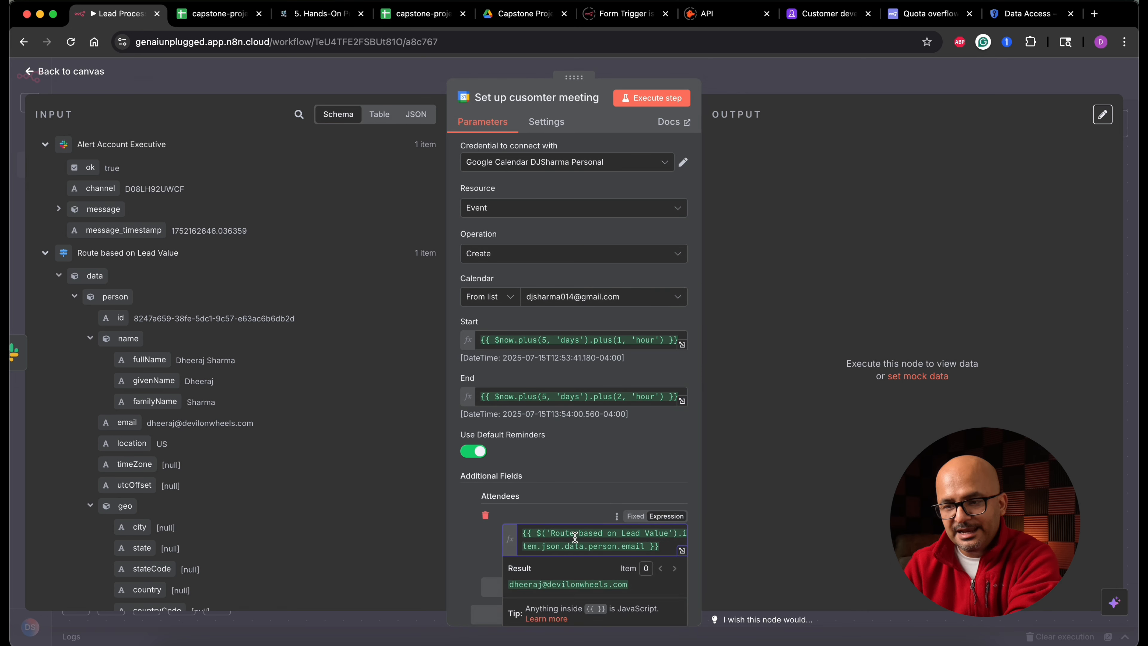
pyautogui.click(475, 543)
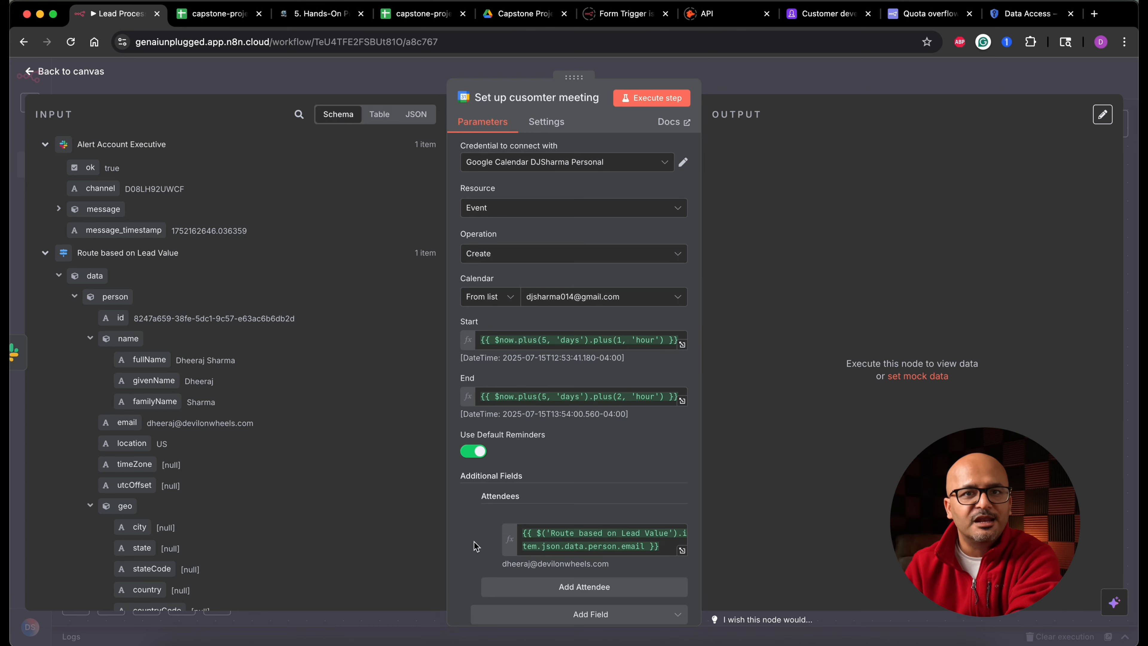
# - Execute the Set up cusomter meeting step and return to the canvas
pyautogui.click(671, 99)
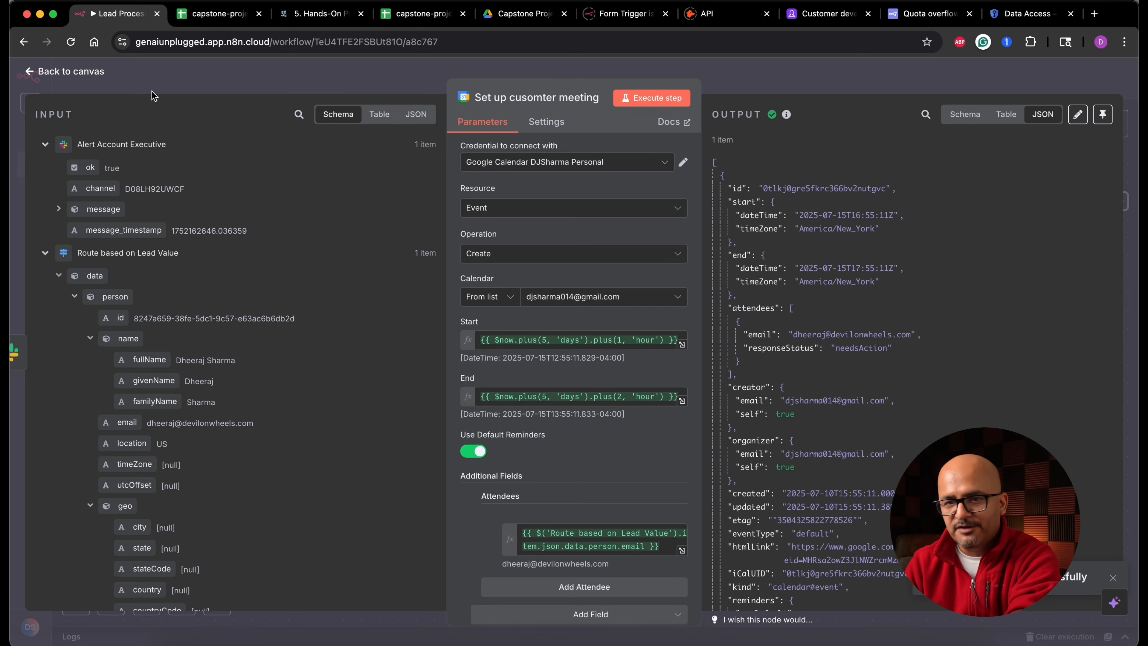
pyautogui.click(97, 75)
# - Add a Gmail 'Send a message' node after the Set up cusomter meeting node
pyautogui.hscroll(7, 955, 315)
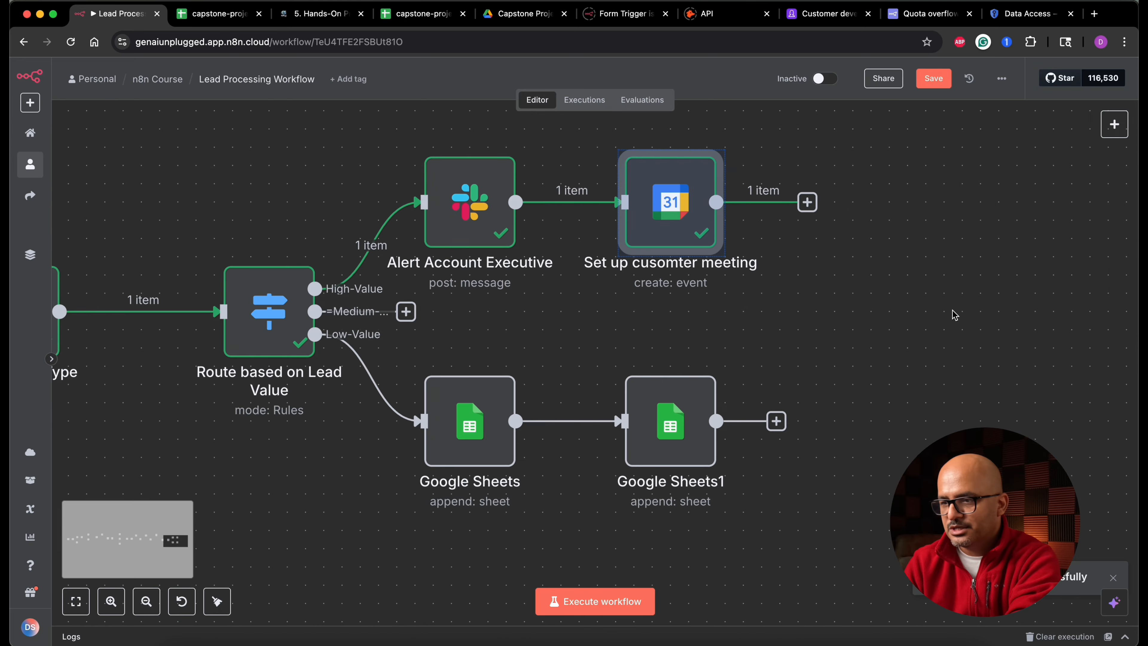
pyautogui.hscroll(5, 956, 315)
pyautogui.click(554, 209)
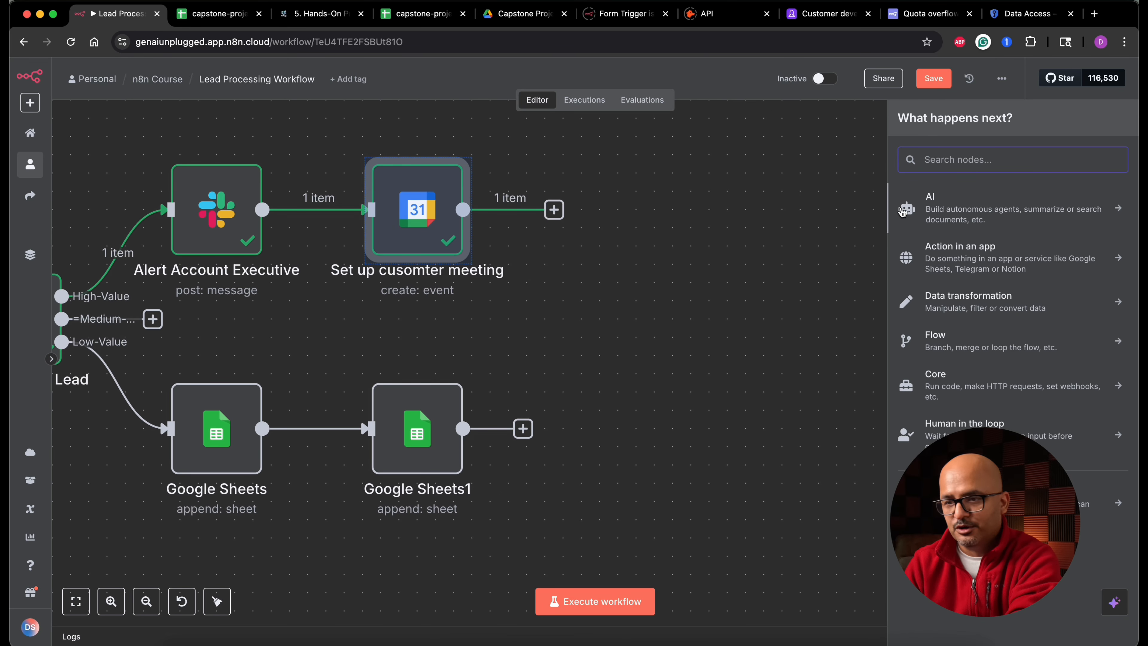
pyautogui.write('gmail')
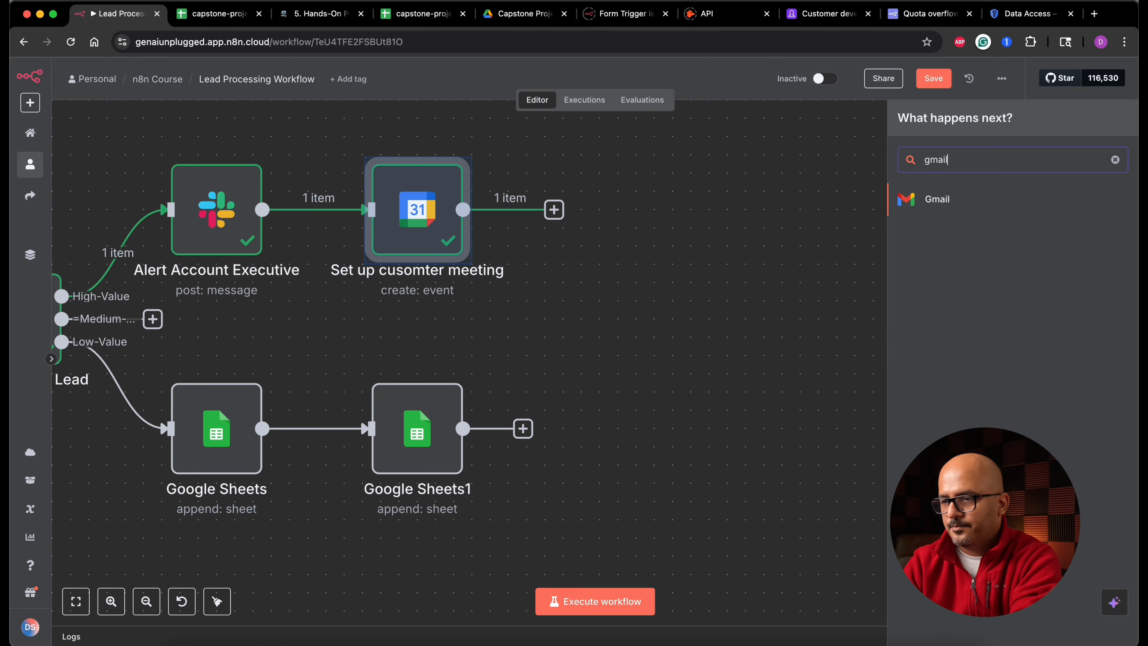
pyautogui.click(955, 210)
pyautogui.write('sen')
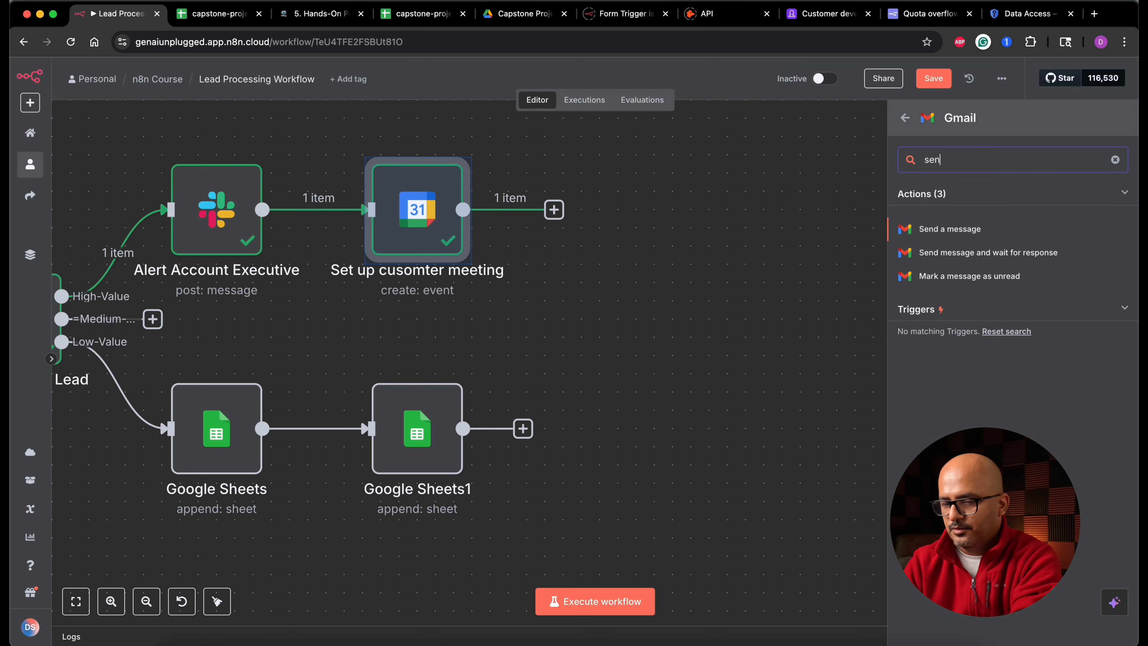
pyautogui.click(955, 231)
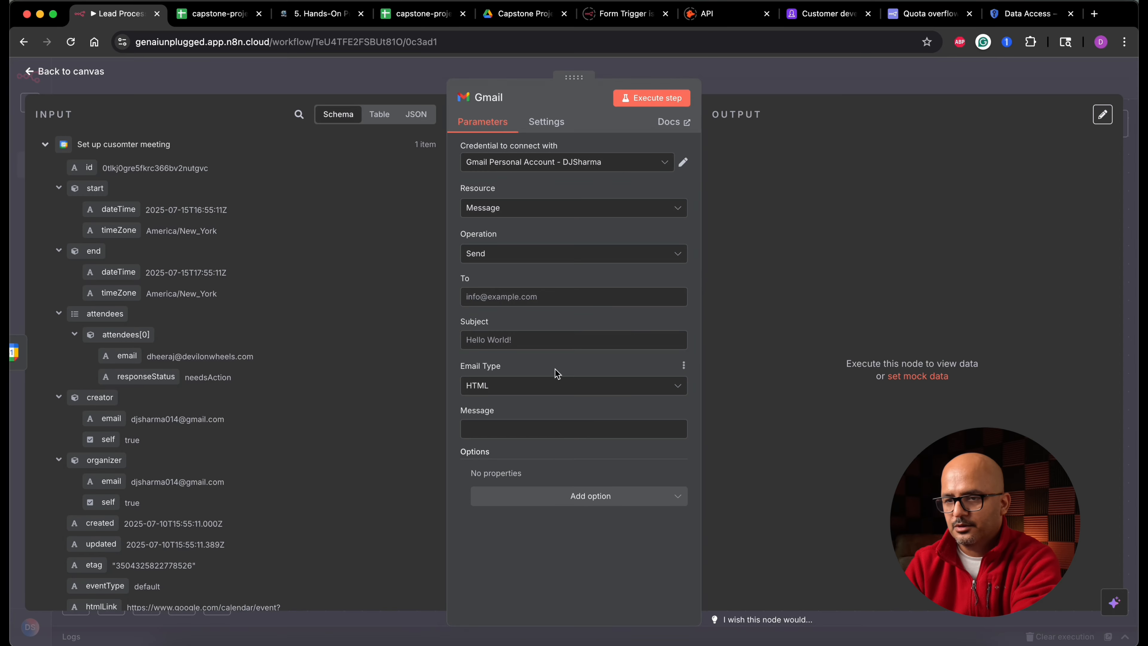
# - Map the Gmail To field to the lead's email from the Route based on Lead Value node
pyautogui.click(544, 294)
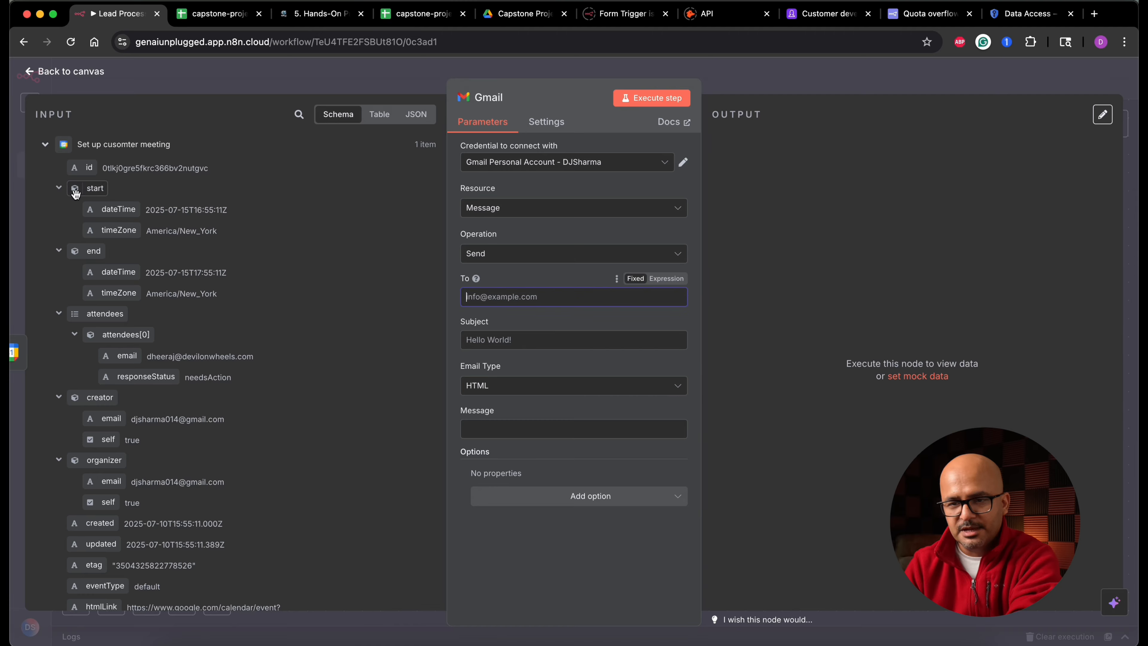
pyautogui.click(59, 188)
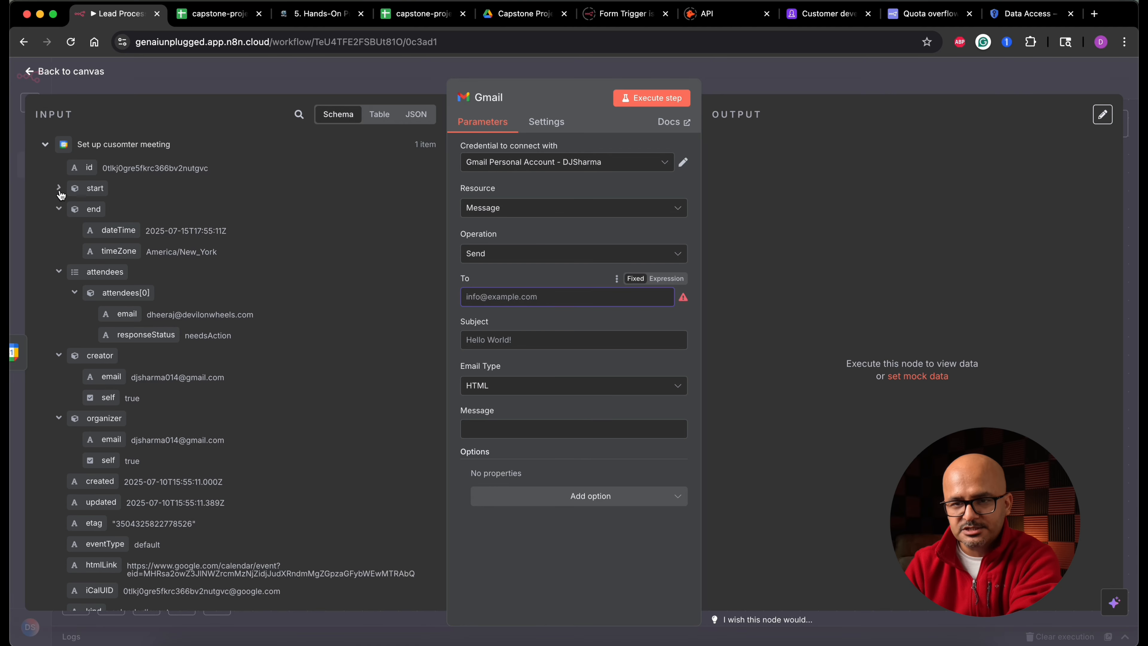
pyautogui.click(59, 210)
pyautogui.click(45, 144)
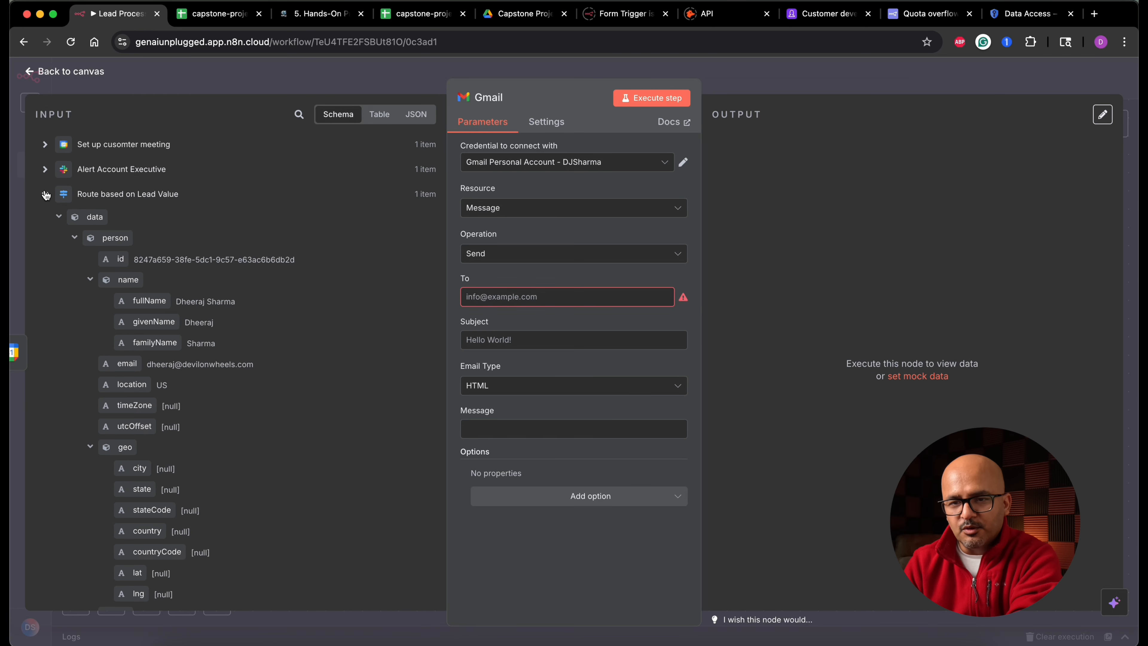
pyautogui.moveTo(136, 363); pyautogui.dragTo(527, 308)
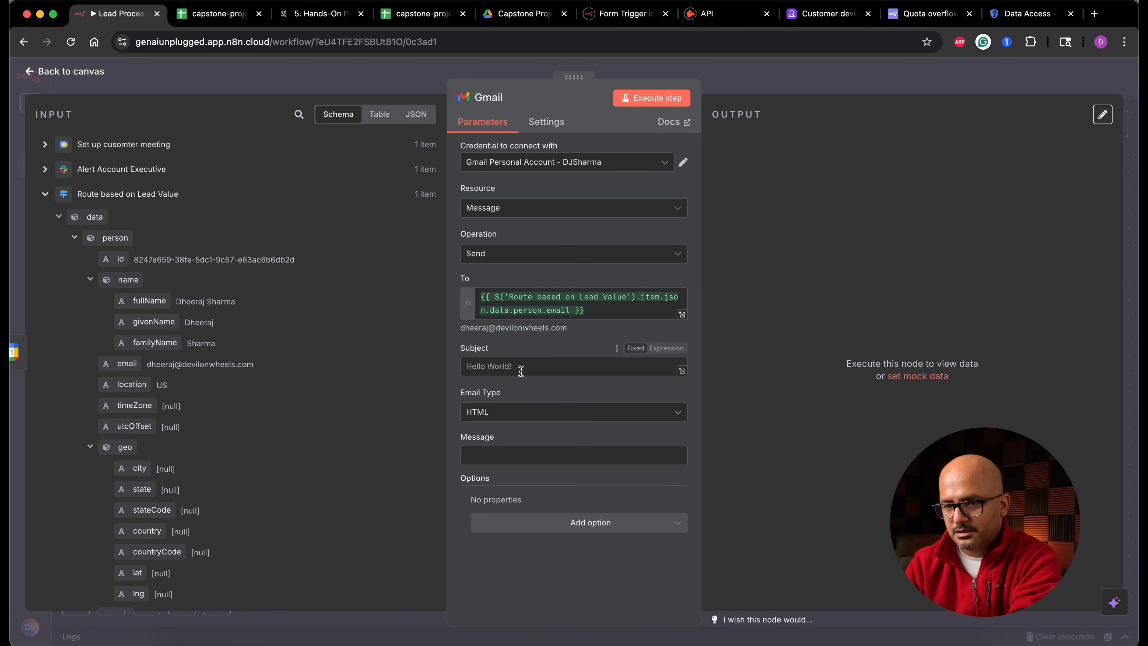
# - Set the email subject to 'Welcome to GenAI Unplugged!'
pyautogui.write('We')
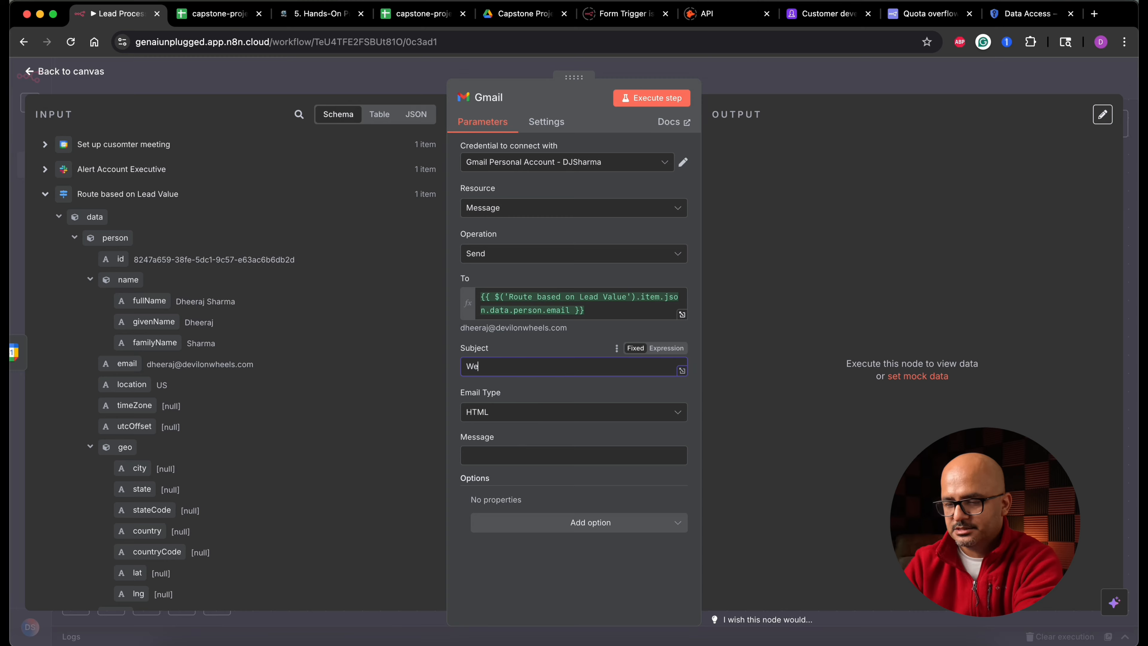
pyautogui.write('lcome to Ge')
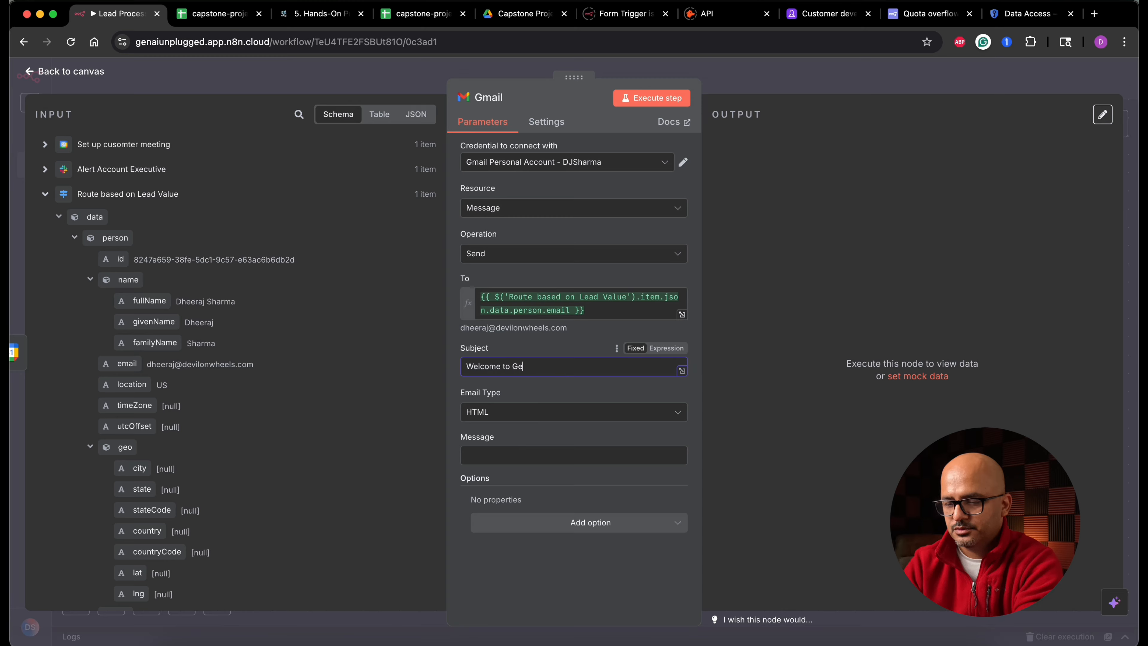
pyautogui.write('nAI')
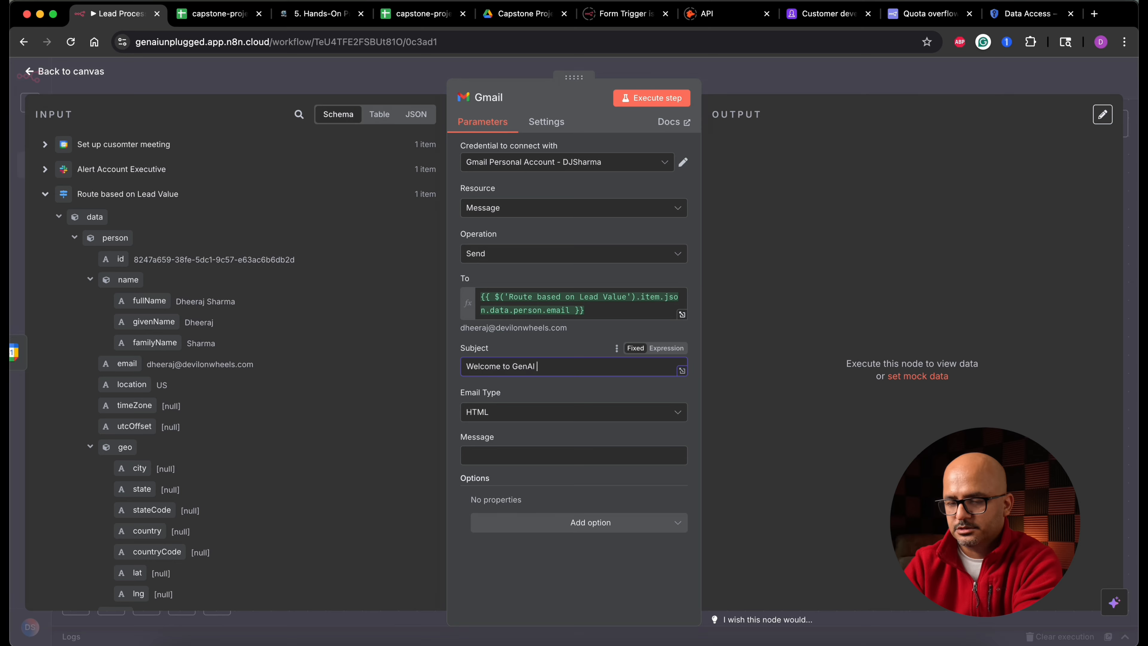
pyautogui.write('Unplugged!')
# - Set the message to 'Hey Just reaching out to welcome you to our newsletter' and execute the Gmail step
pyautogui.click(573, 456)
pyautogui.write('Hey')
pyautogui.write(' Just ')
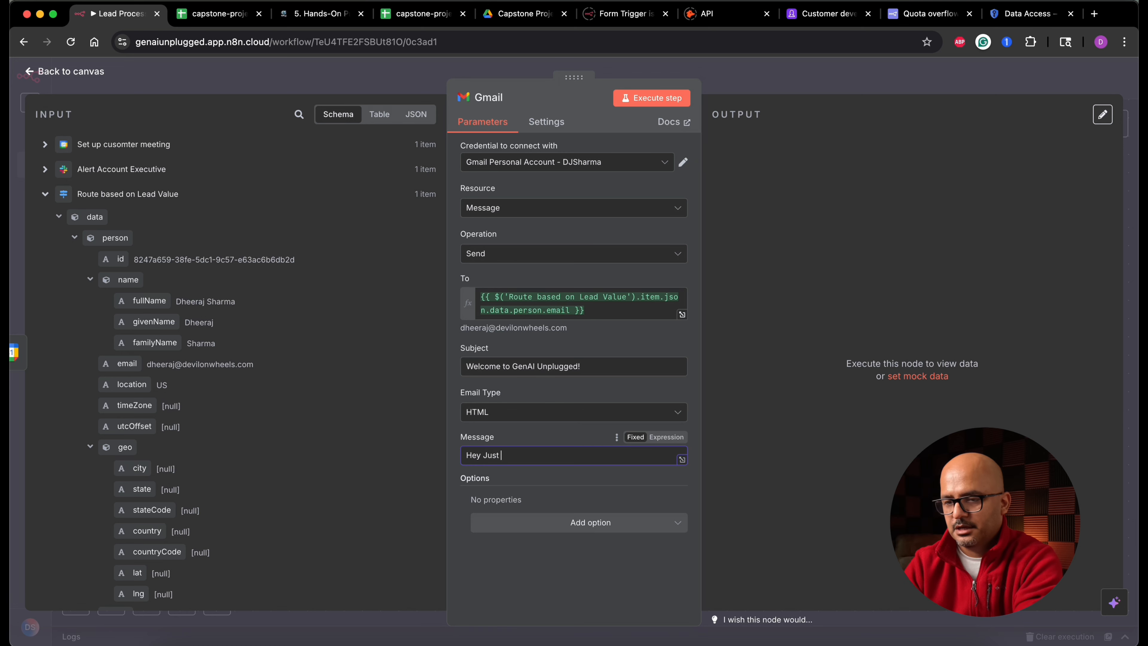
pyautogui.write('reaching out to welcome you')
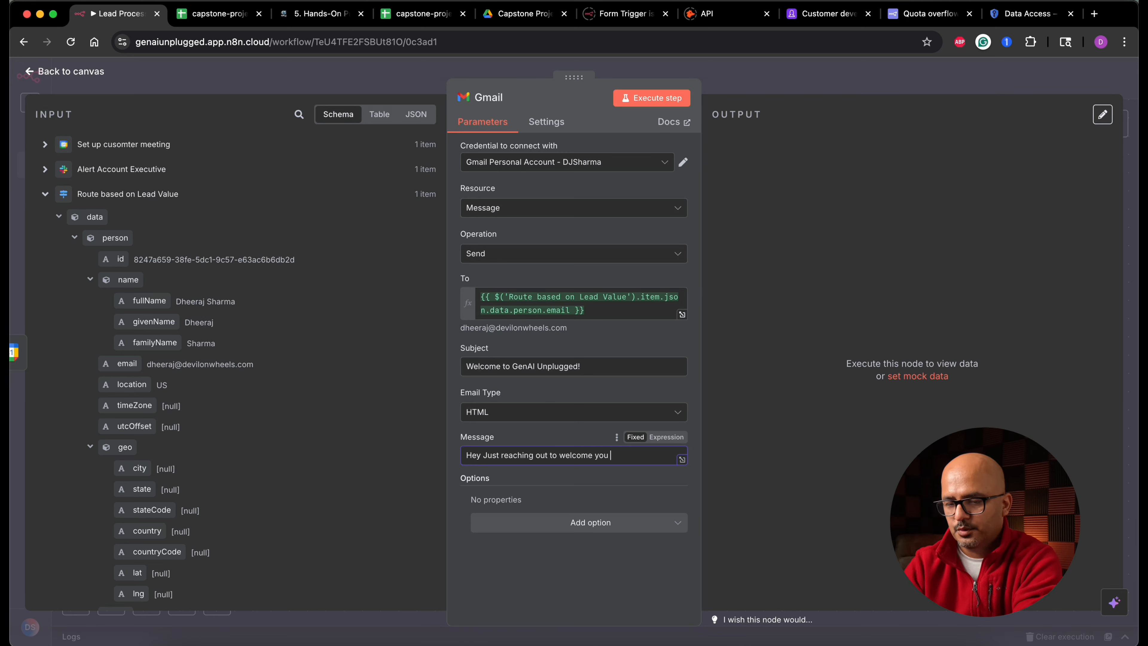
pyautogui.write(' to our')
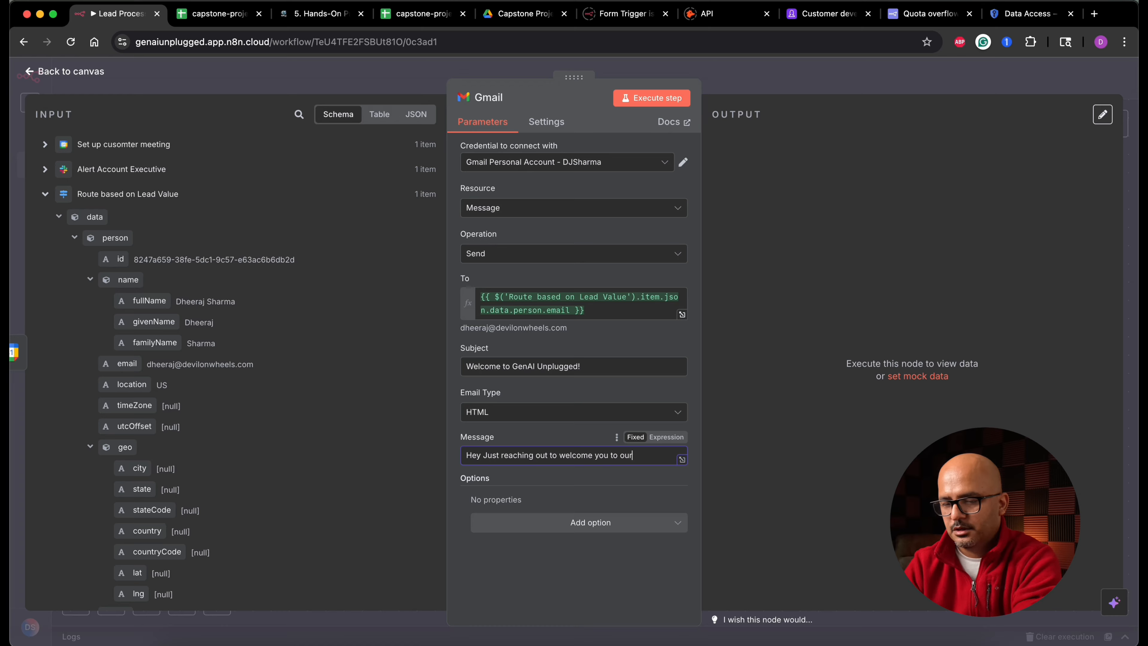
pyautogui.write(' newsletter')
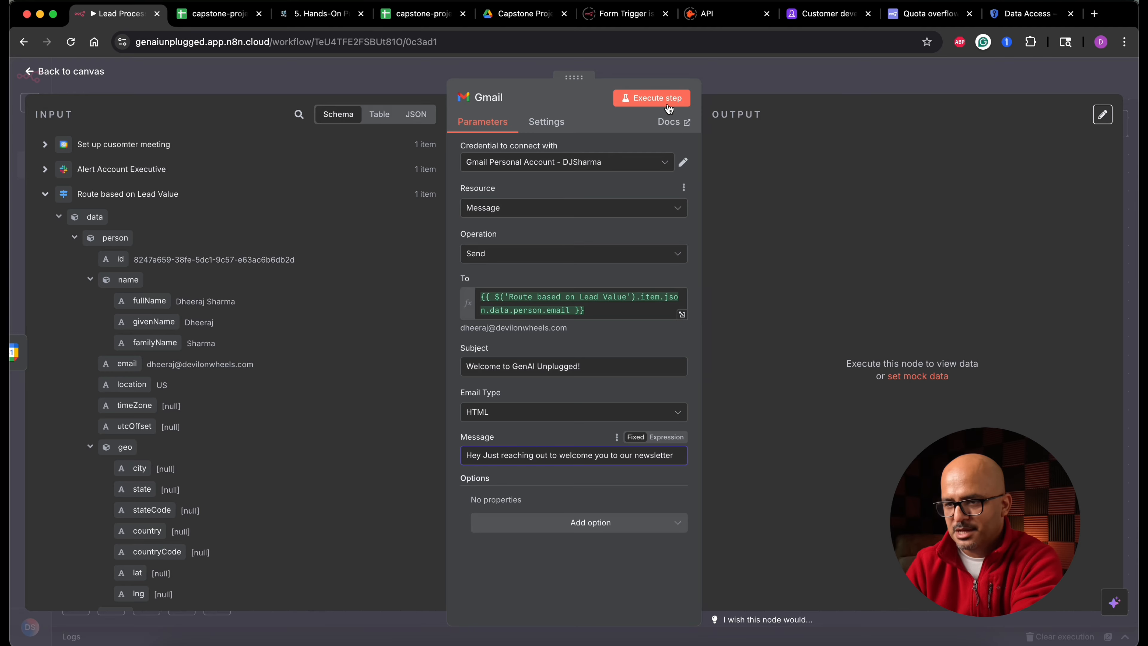
pyautogui.click(668, 108)
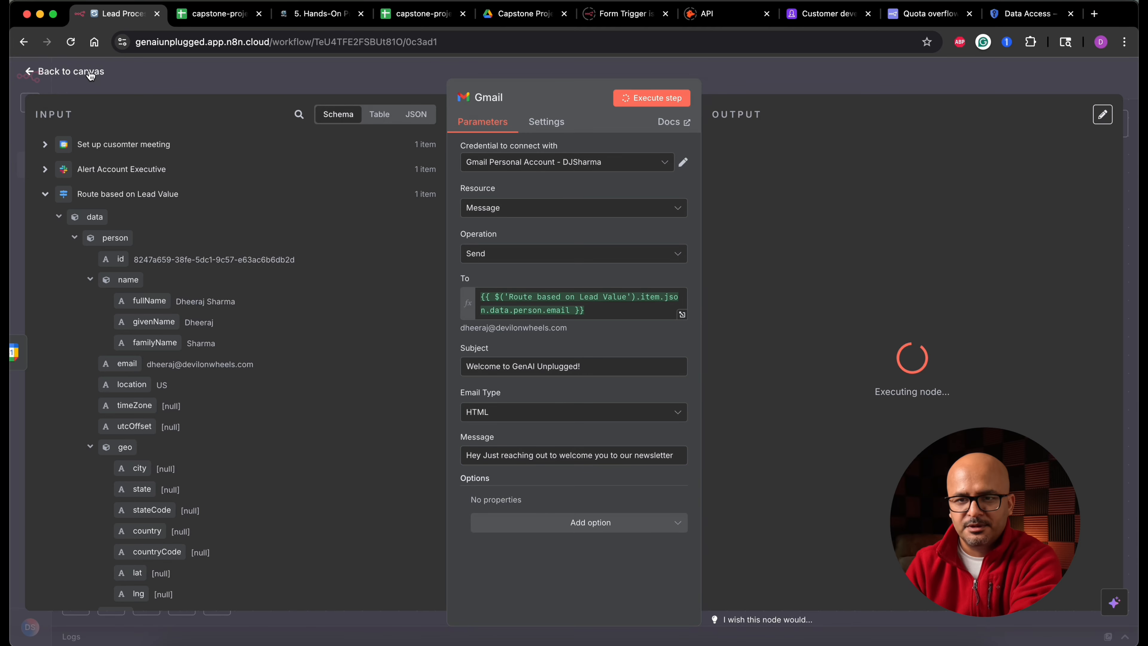
pyautogui.click(107, 74)
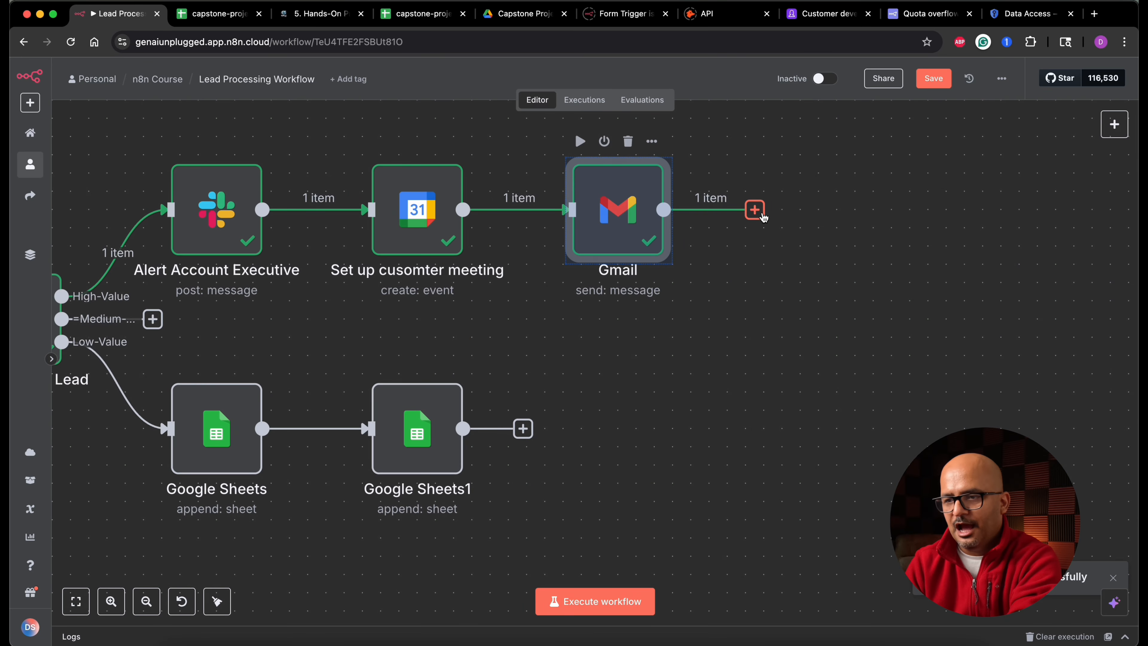
# - Add a Wait node after the Gmail node and set its wait unit to Days
pyautogui.click(755, 210)
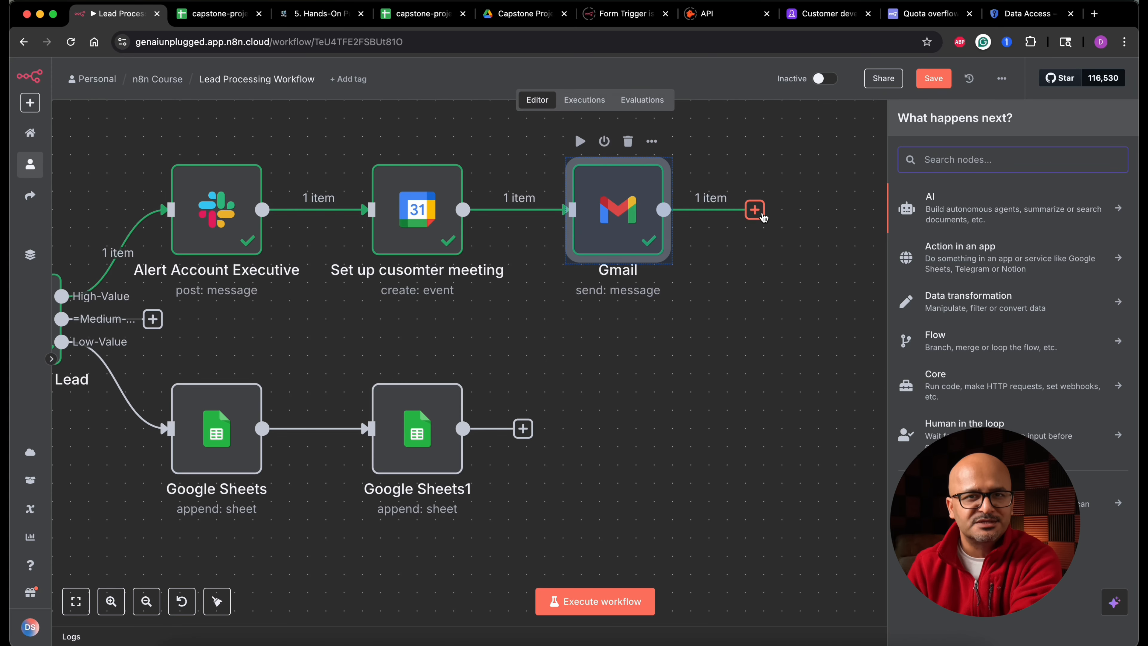
pyautogui.write('wa')
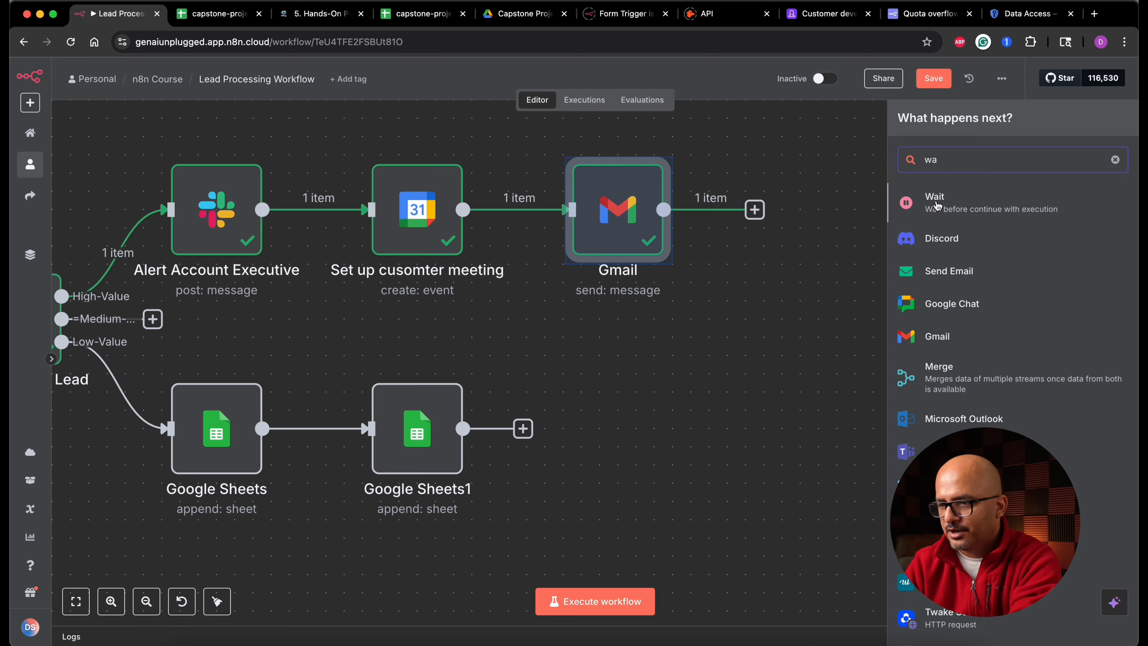
pyautogui.click(921, 213)
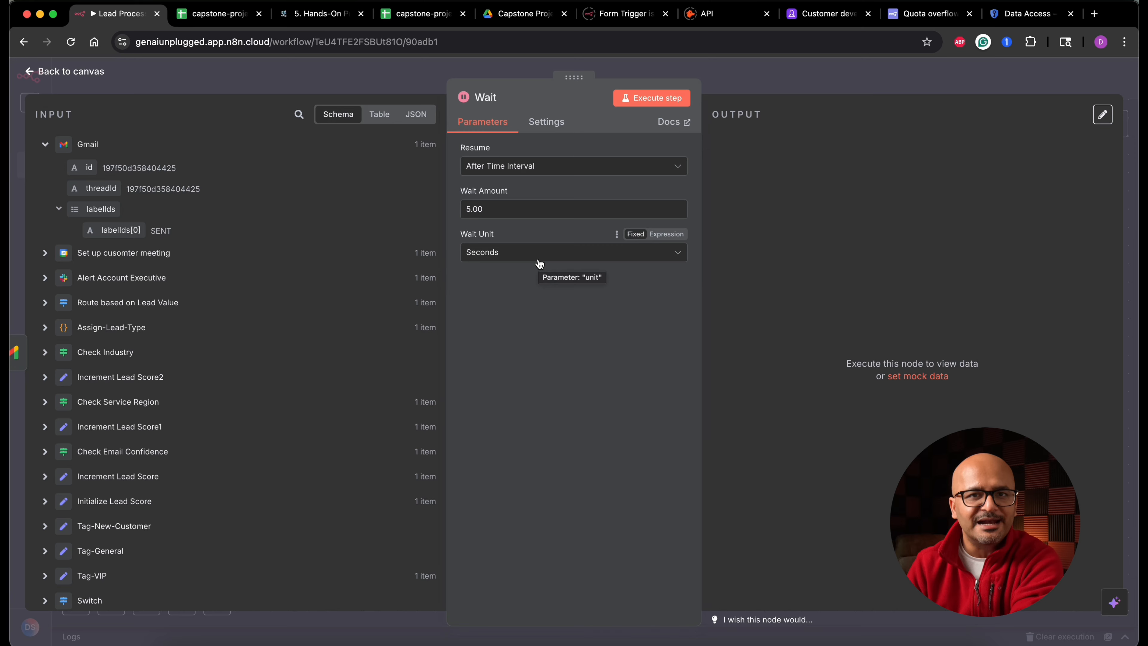
pyautogui.click(553, 256)
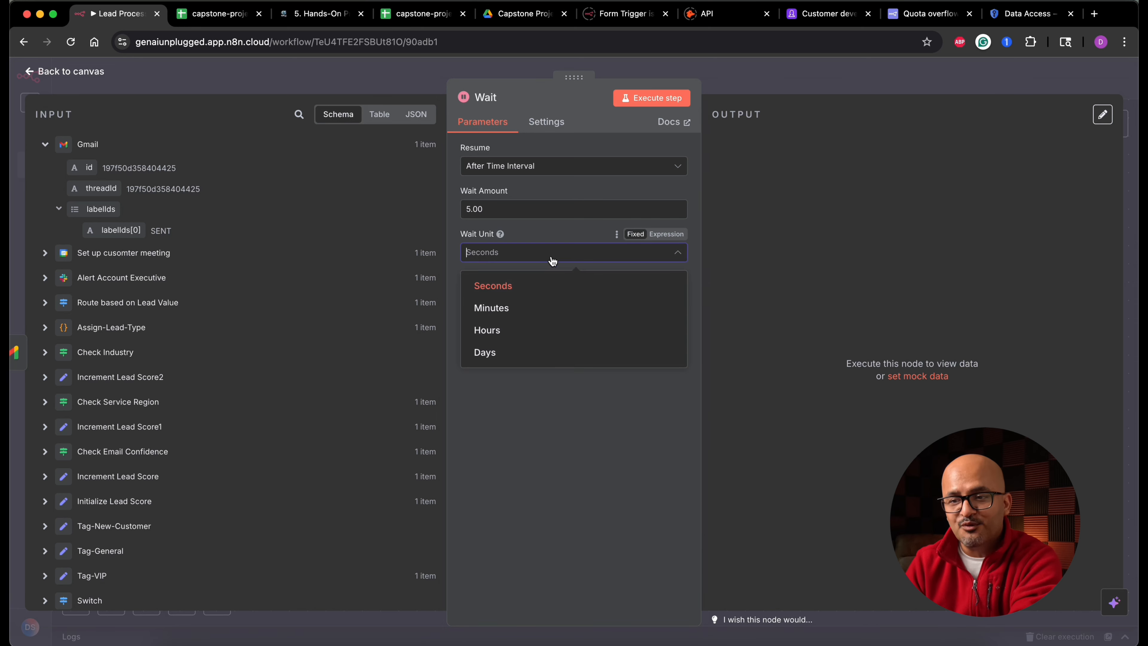
pyautogui.click(526, 354)
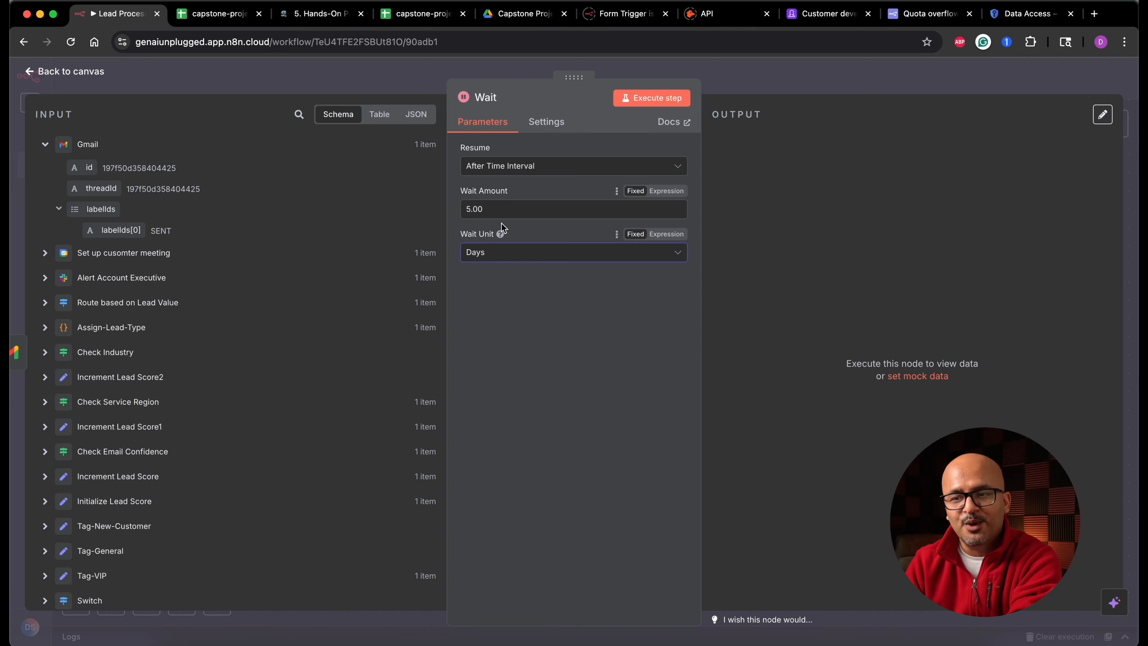
pyautogui.click(96, 72)
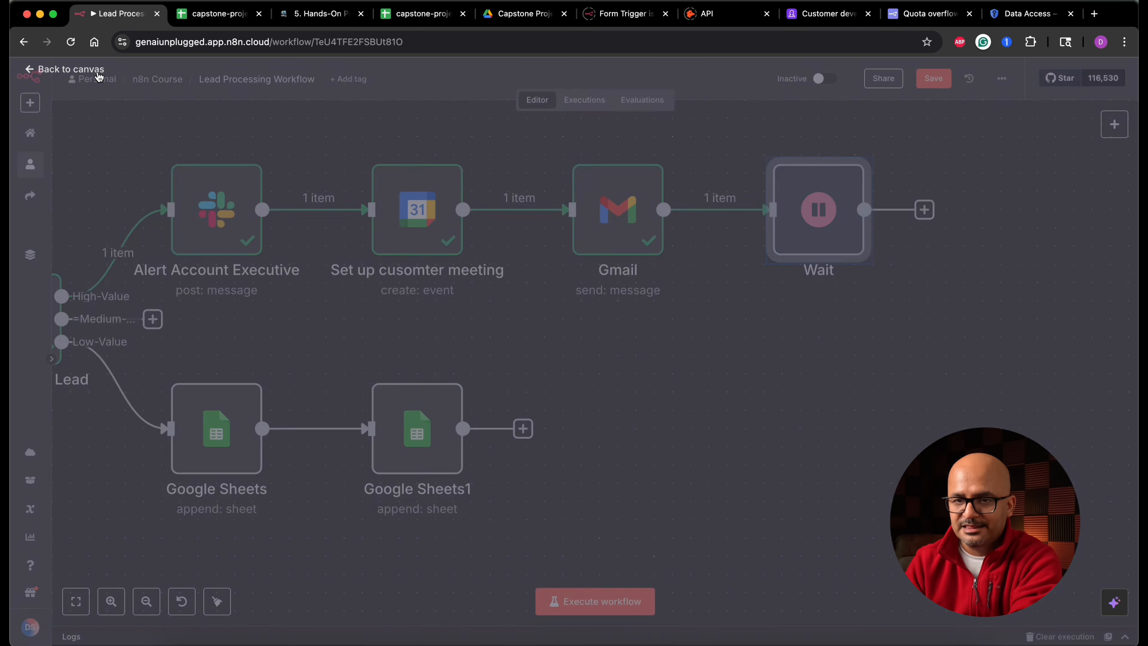
# - Duplicate the Gmail node and connect the copy after the Wait node
pyautogui.click(597, 237)
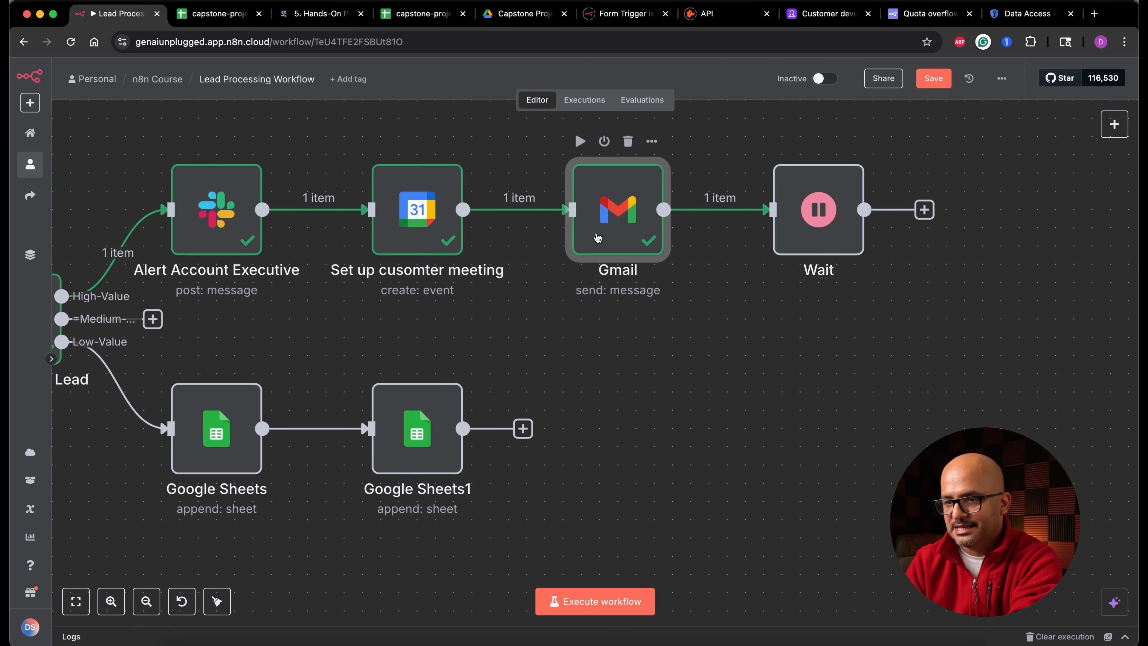
pyautogui.hotkey('ctrl', 'd')
pyautogui.moveTo(698, 336); pyautogui.dragTo(1007, 213)
pyautogui.moveTo(864, 210); pyautogui.dragTo(955, 209)
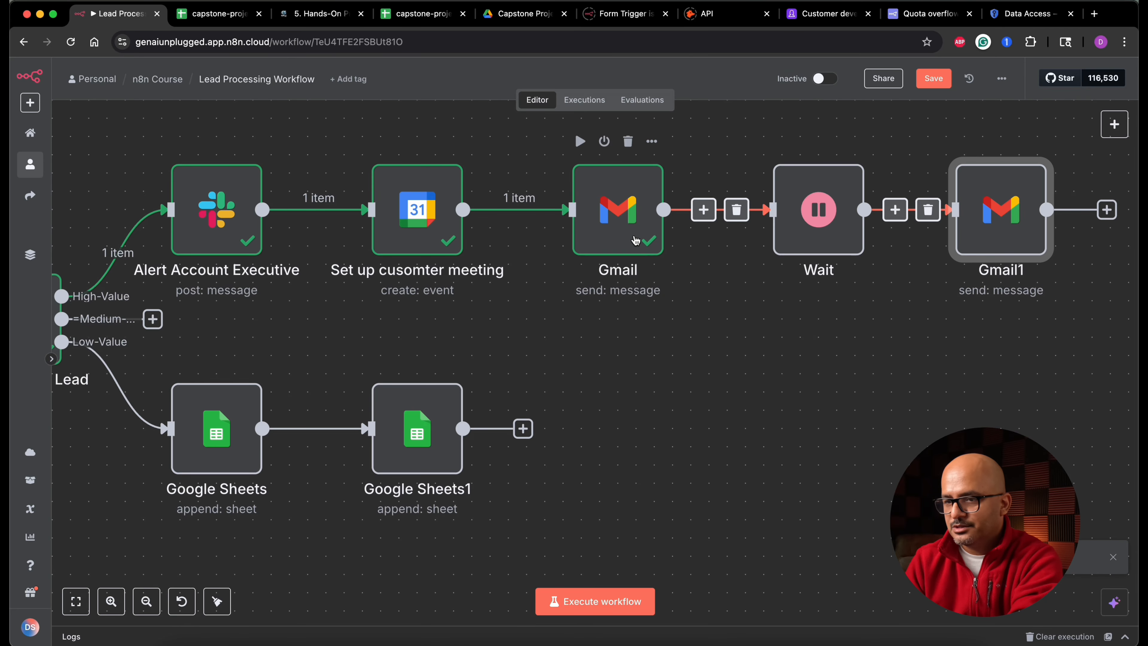
# - Rename the first Gmail node to 'Welcome Email'
pyautogui.click(633, 237)
pyautogui.doubleClick(633, 237)
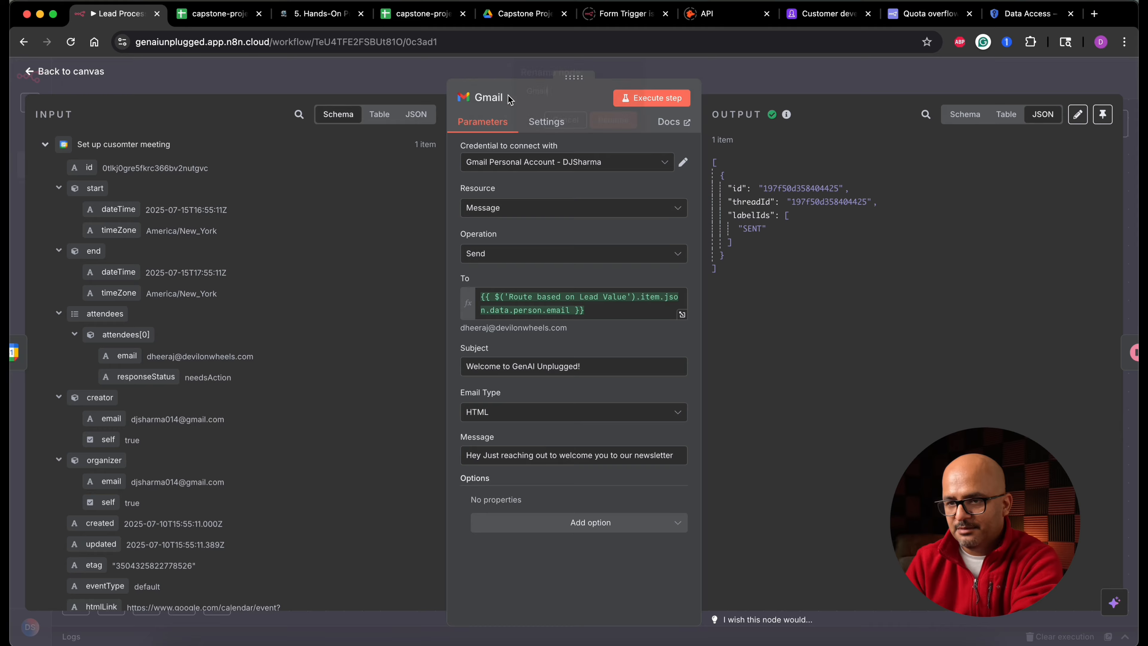
pyautogui.write('Welcome Email')
pyautogui.press('Return')
pyautogui.press('Escape')
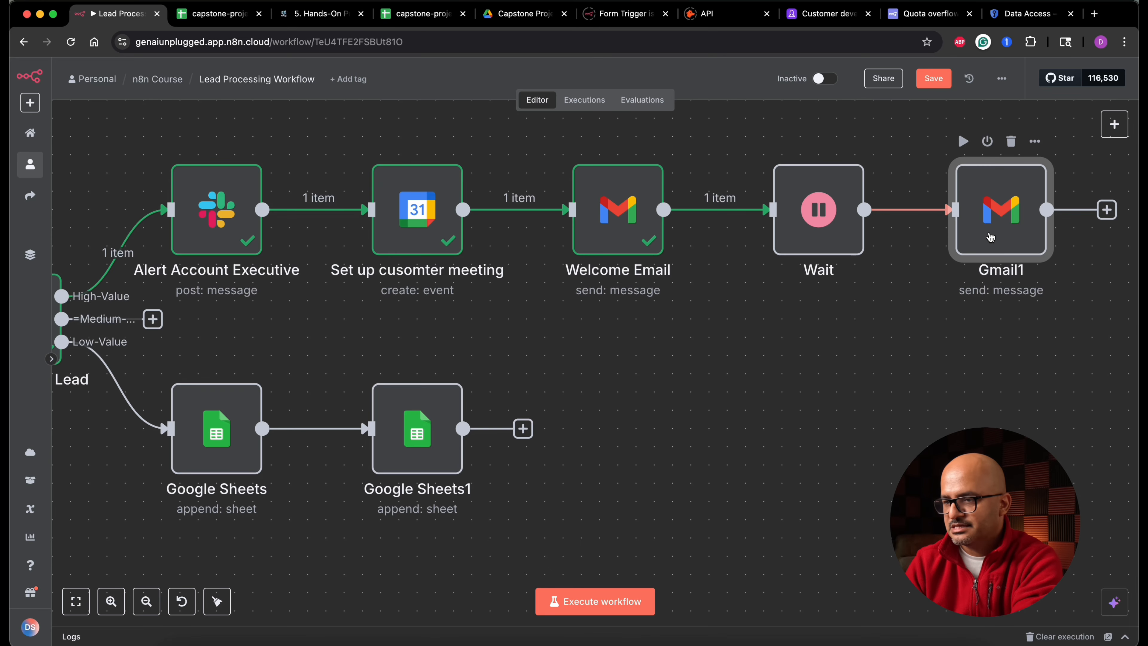
# - Rename the duplicated Gmail node to 'Follow up'
pyautogui.doubleClick(990, 237)
pyautogui.press('F2')
pyautogui.write('Follow')
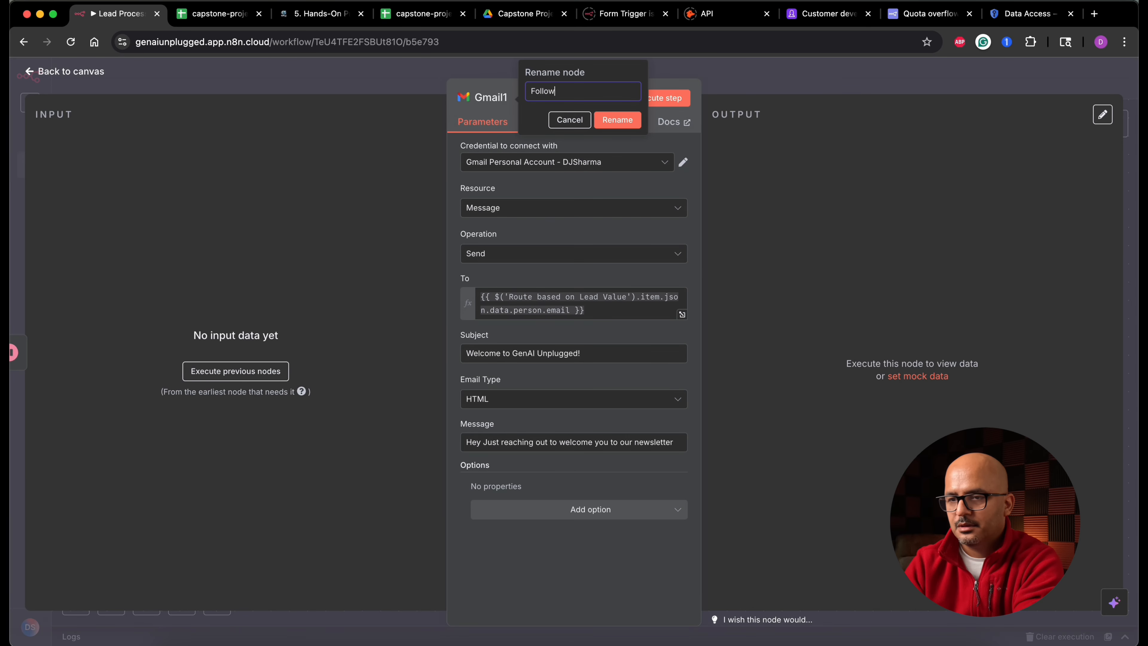
pyautogui.write(' up')
pyautogui.click(622, 120)
pyautogui.click(80, 75)
# - Copy the Google Sheets1 node and connect the pasted copy after the Follow up node
pyautogui.scroll(-2, 770, 345)
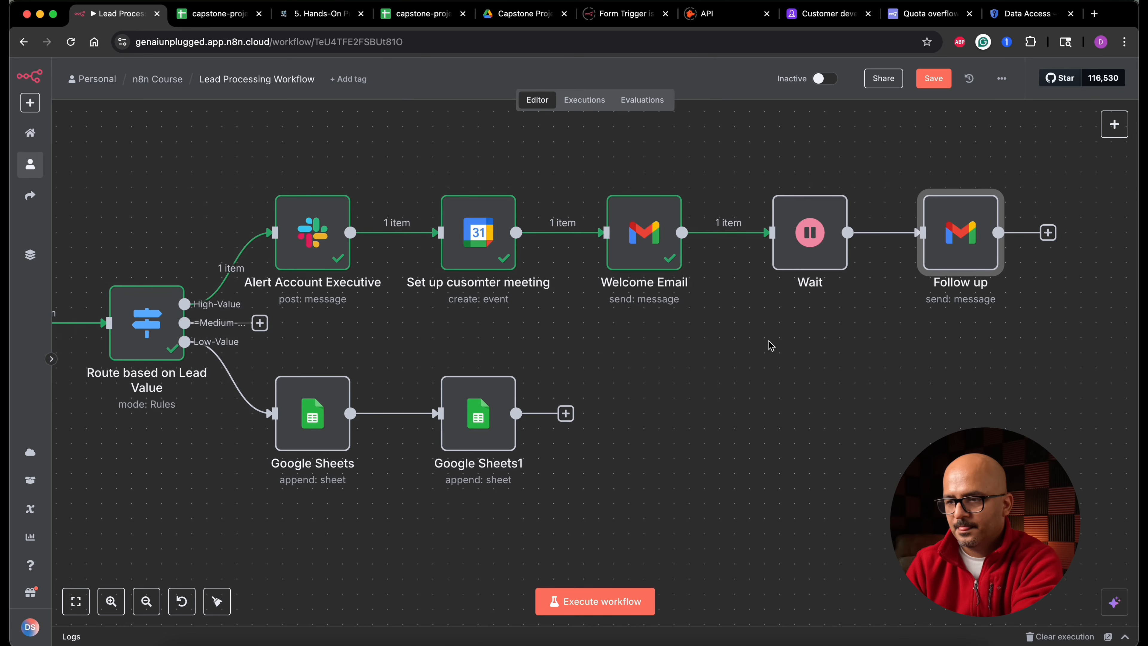
pyautogui.click(499, 441)
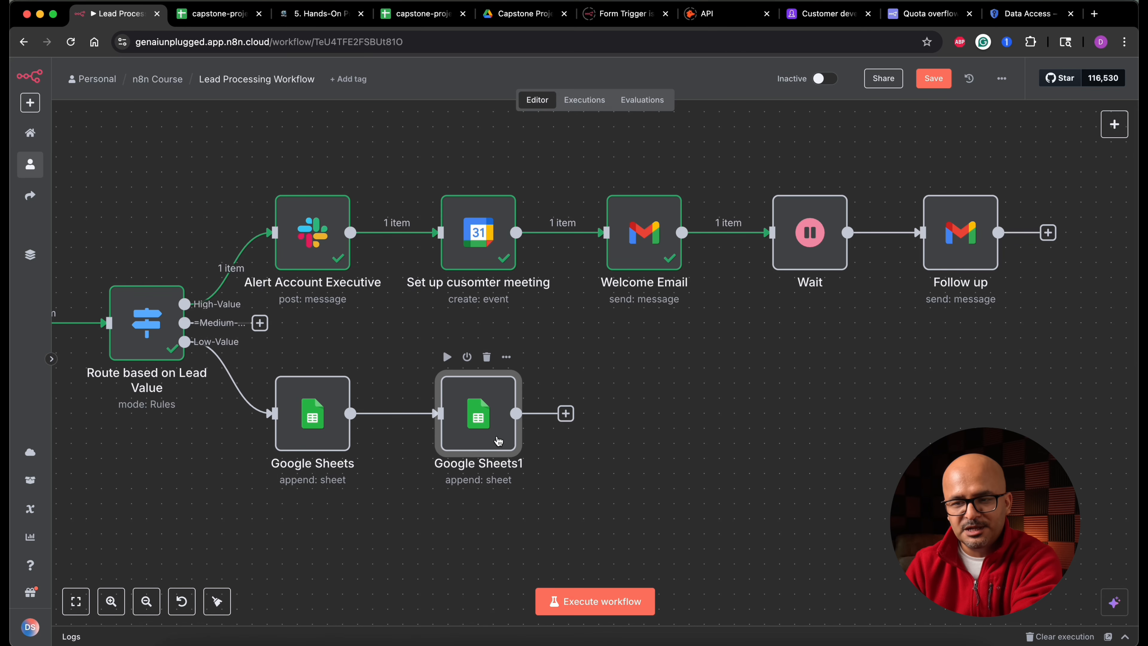
pyautogui.press('super+c')
pyautogui.press('super+v')
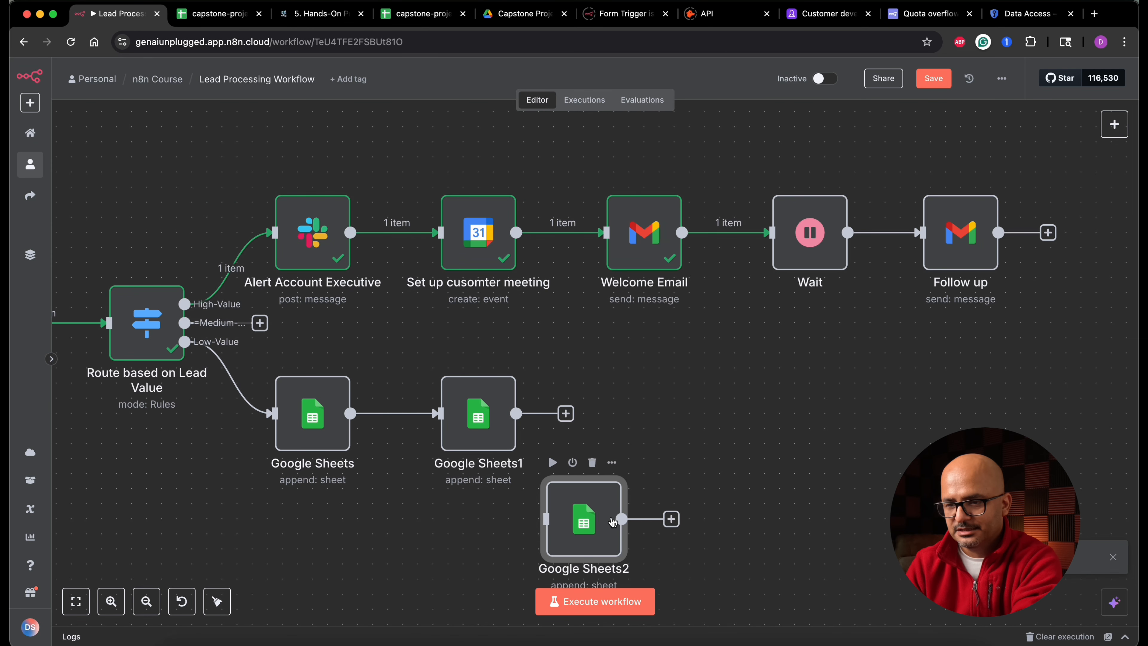
pyautogui.moveTo(613, 521); pyautogui.dragTo(1072, 309)
pyautogui.hscroll(1, 1072, 308)
pyautogui.hscroll(5, 1072, 309)
pyautogui.moveTo(794, 373); pyautogui.dragTo(898, 296)
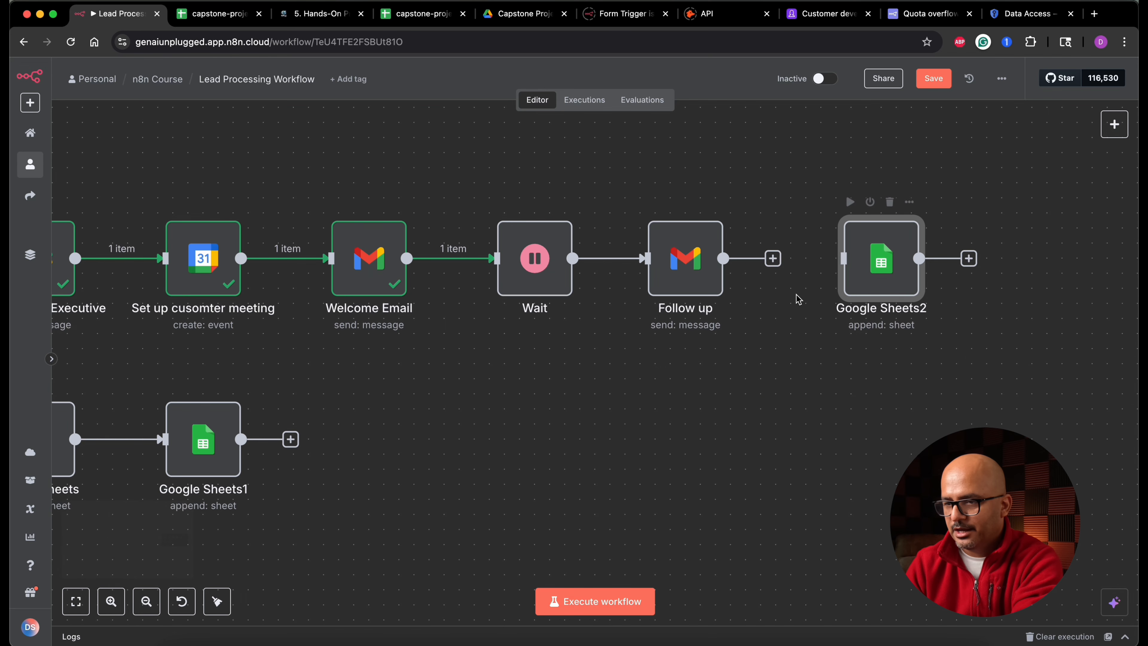
pyautogui.moveTo(774, 264); pyautogui.dragTo(843, 258)
# - Rename the low-value branch Google Sheets node (leads-to-be-nurtured sheet) to 'Further nurture lead'
pyautogui.hscroll(-10, 615, 405)
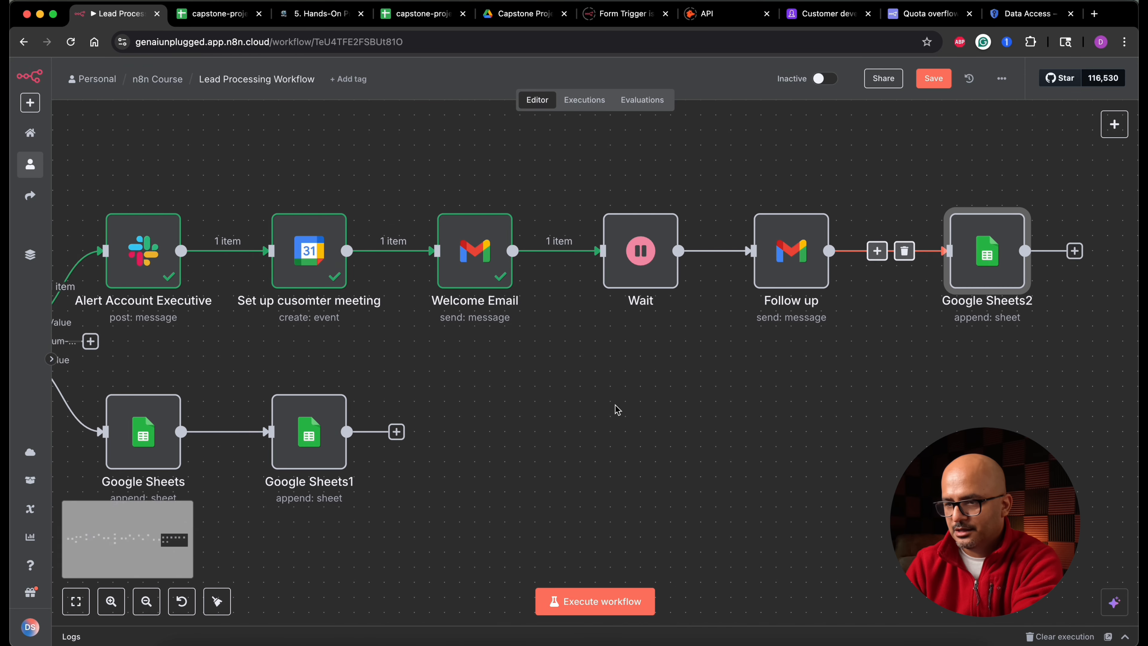
pyautogui.doubleClick(278, 462)
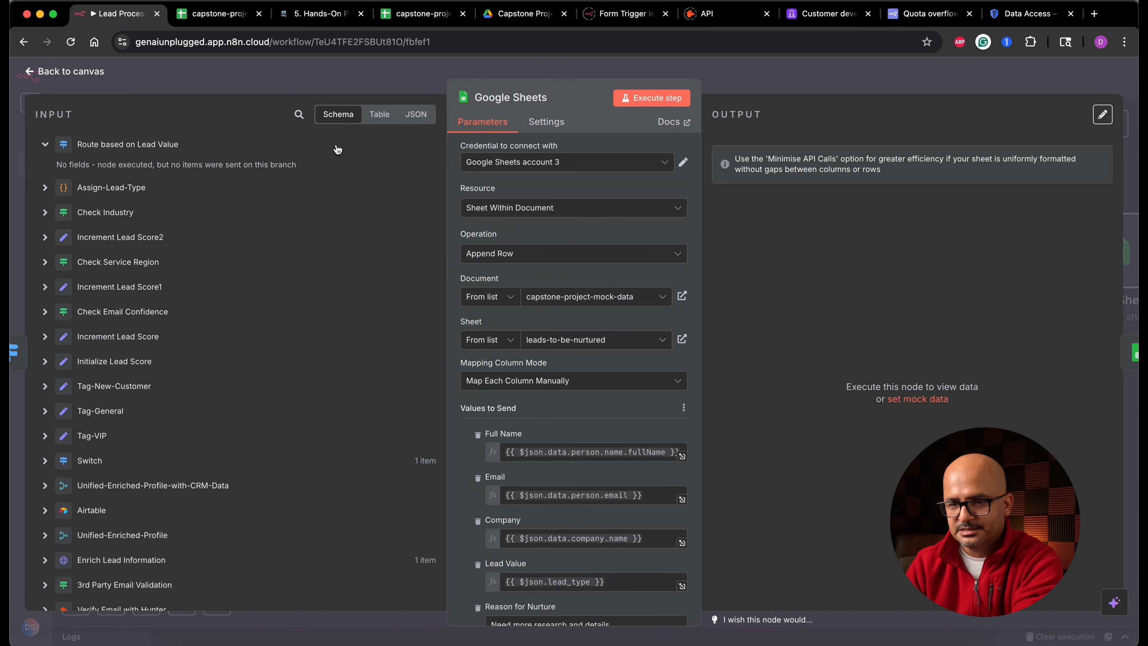
pyautogui.click(556, 98)
pyautogui.write('Further nurture lead')
pyautogui.press('Return')
pyautogui.press('Escape')
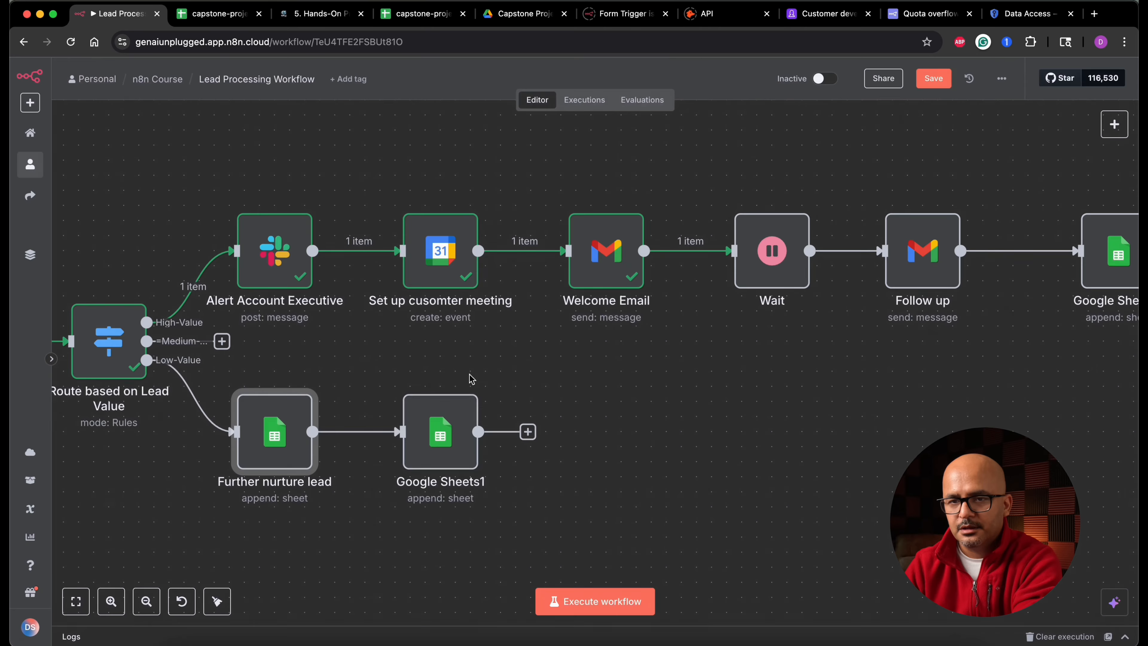
# - Rename the Google Sheets1 node after it to 'Make an all-leads-log entry' and return to the canvas
pyautogui.doubleClick(465, 461)
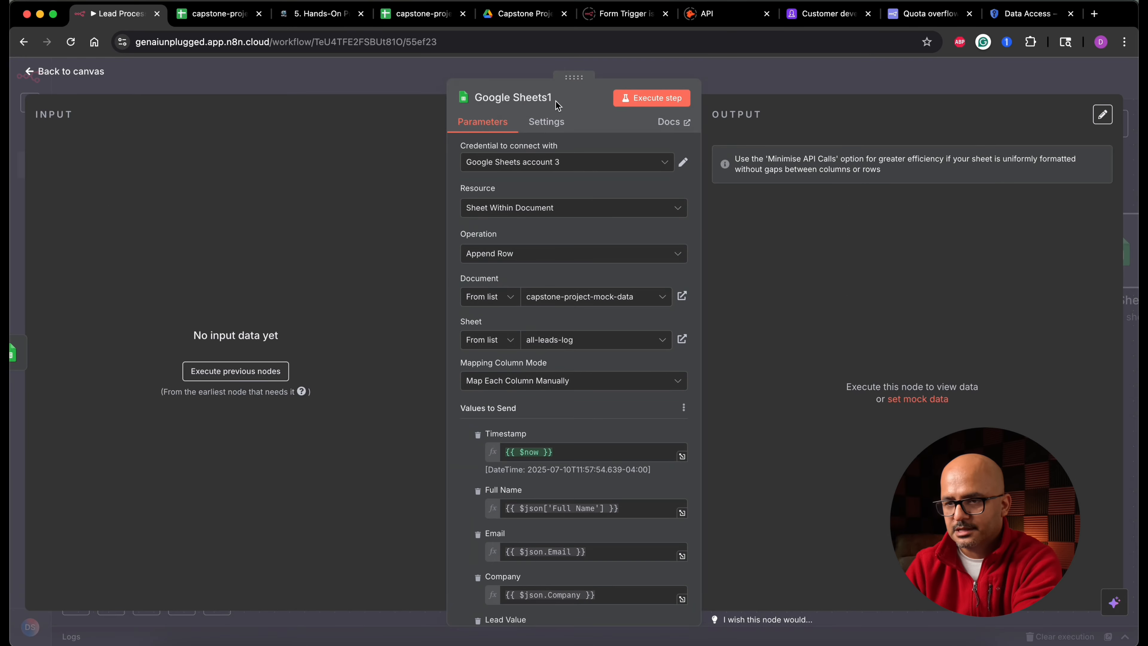
pyautogui.click(558, 97)
pyautogui.write('Make  all-log entry')
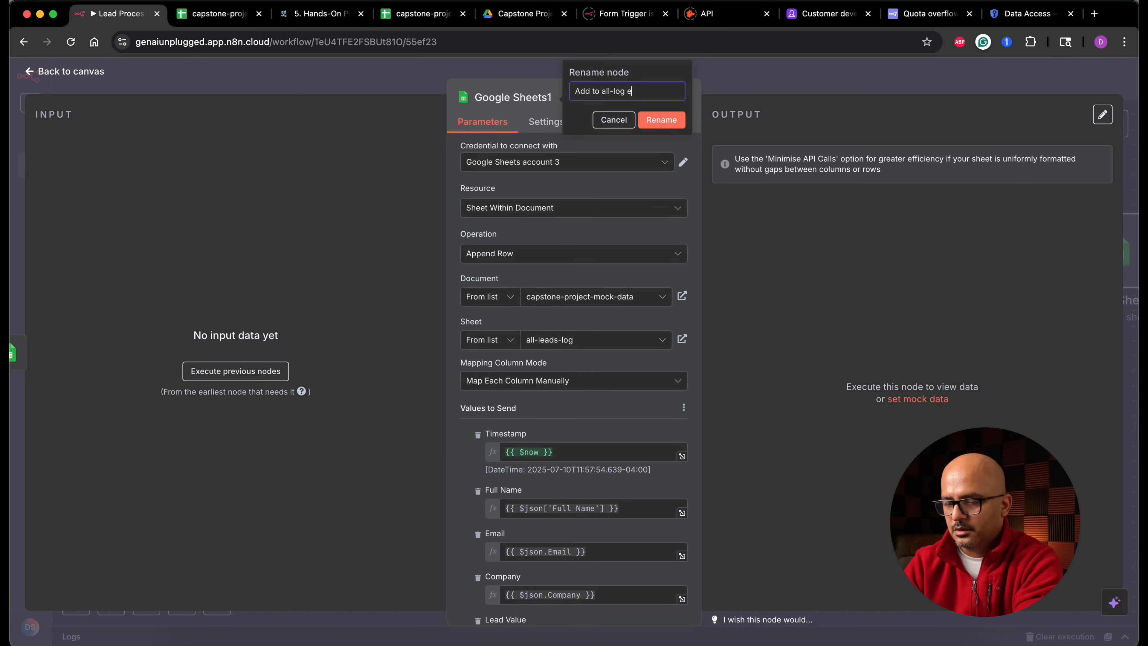
pyautogui.write('an')
pyautogui.press('Return')
pyautogui.click(76, 72)
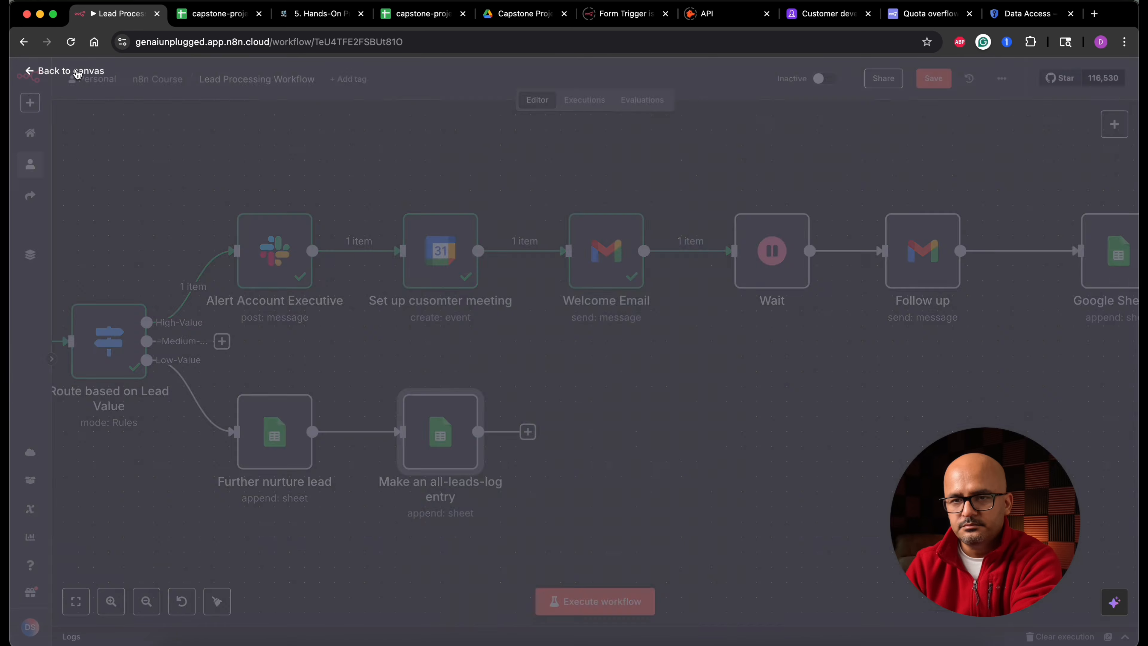
# - Rename the Google Sheets2 node after Follow up by pasting the same 'Make an all-leads-log entry' name
pyautogui.hscroll(4, 1002, 382)
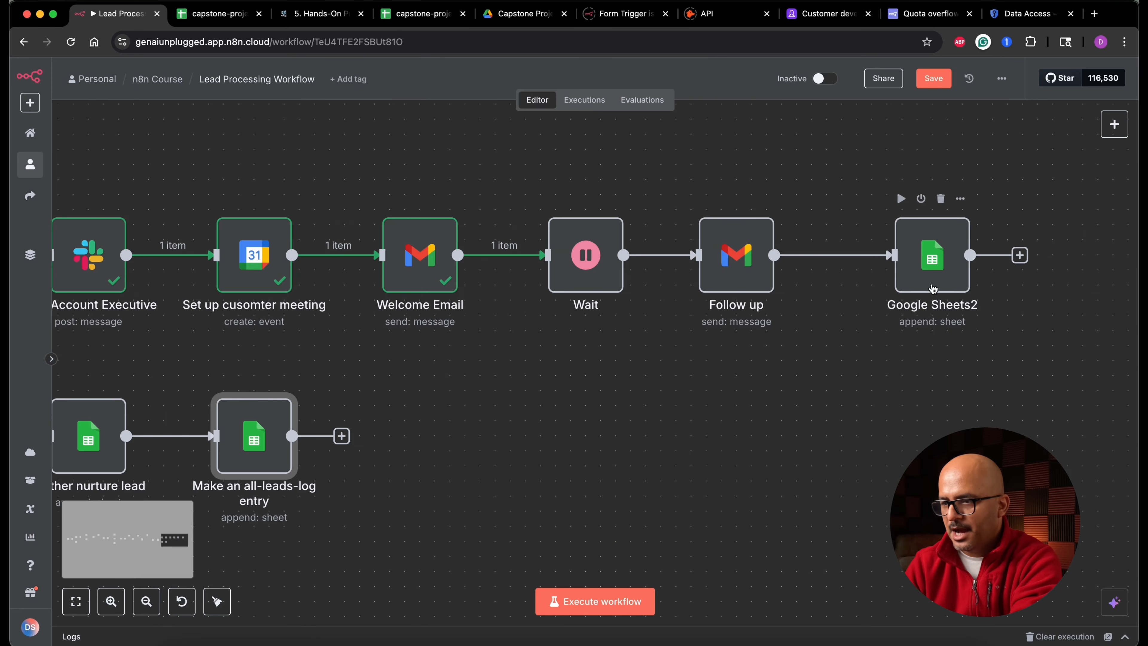
pyautogui.doubleClick(933, 271)
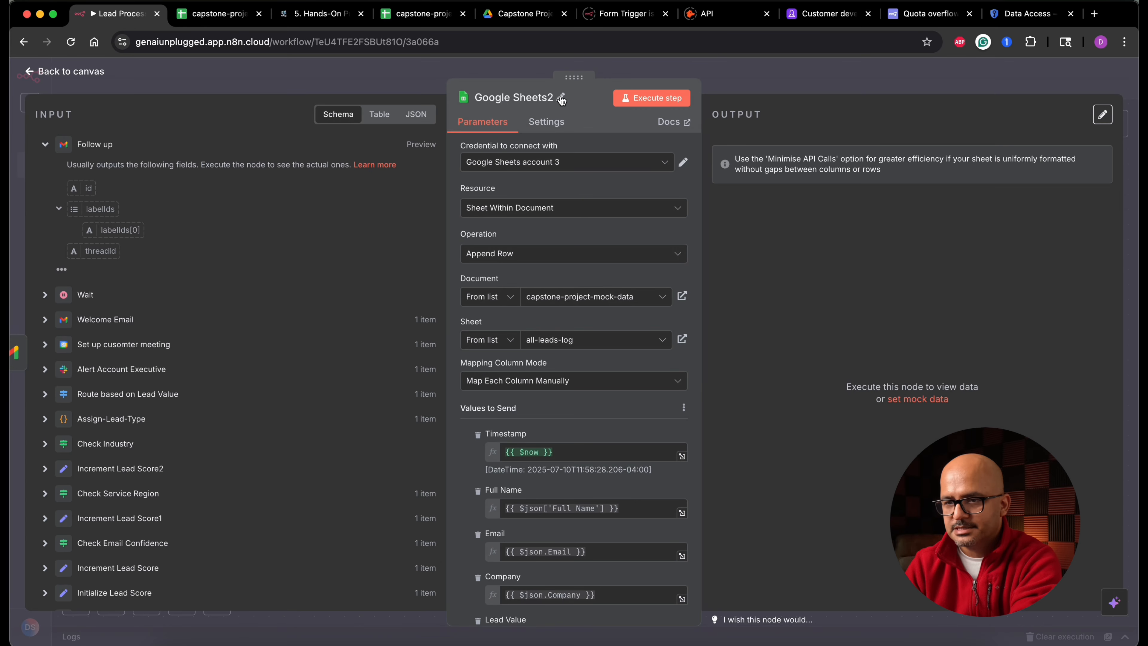
pyautogui.click(563, 98)
pyautogui.press('super+a')
pyautogui.press('super+v')
pyautogui.click(658, 122)
pyautogui.click(75, 72)
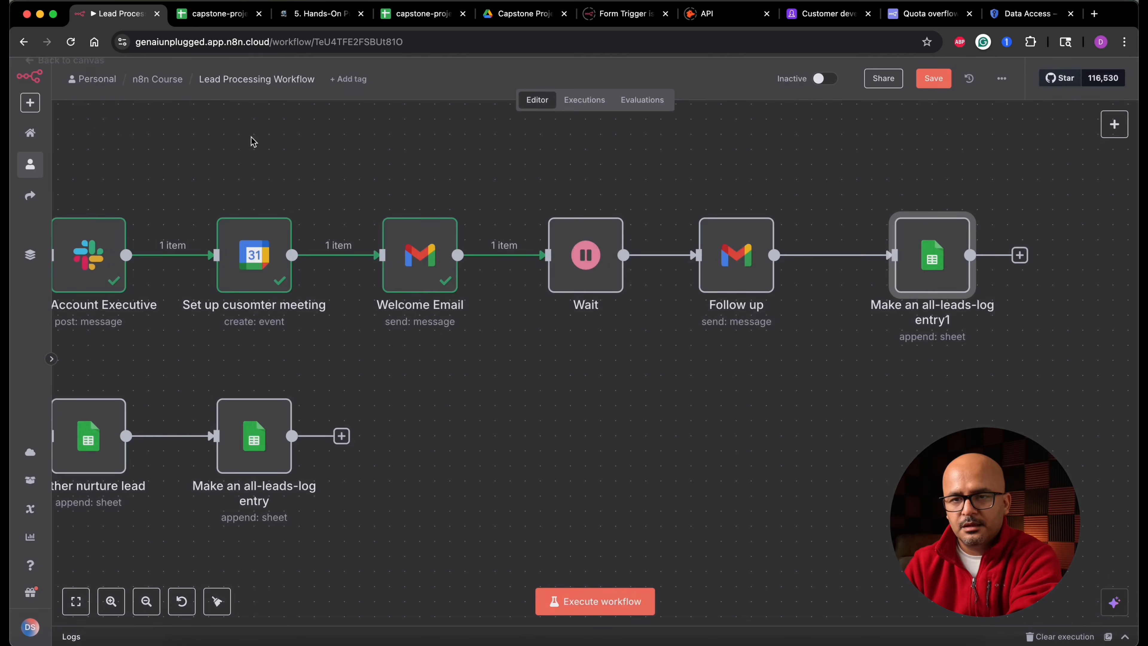
# - Review the Sales Ops and Content Coordinator requirements in the project spec document
pyautogui.scroll(-2, 733, 447)
pyautogui.scroll(-2, 733, 446)
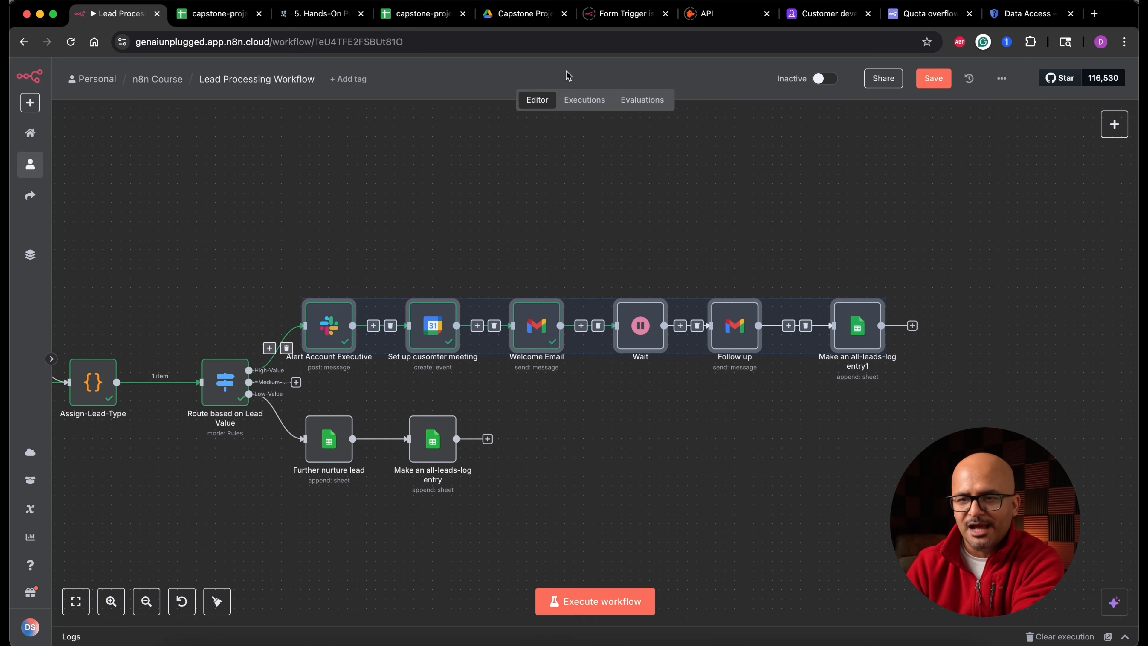
pyautogui.click(322, 14)
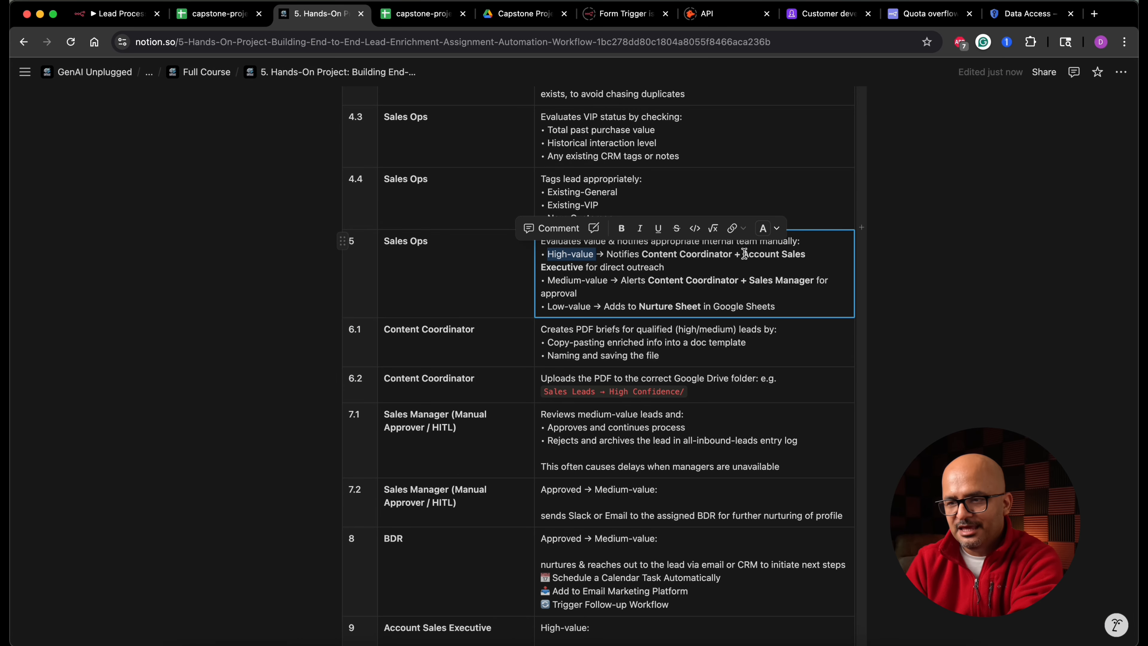
pyautogui.moveTo(744, 253); pyautogui.dragTo(760, 264)
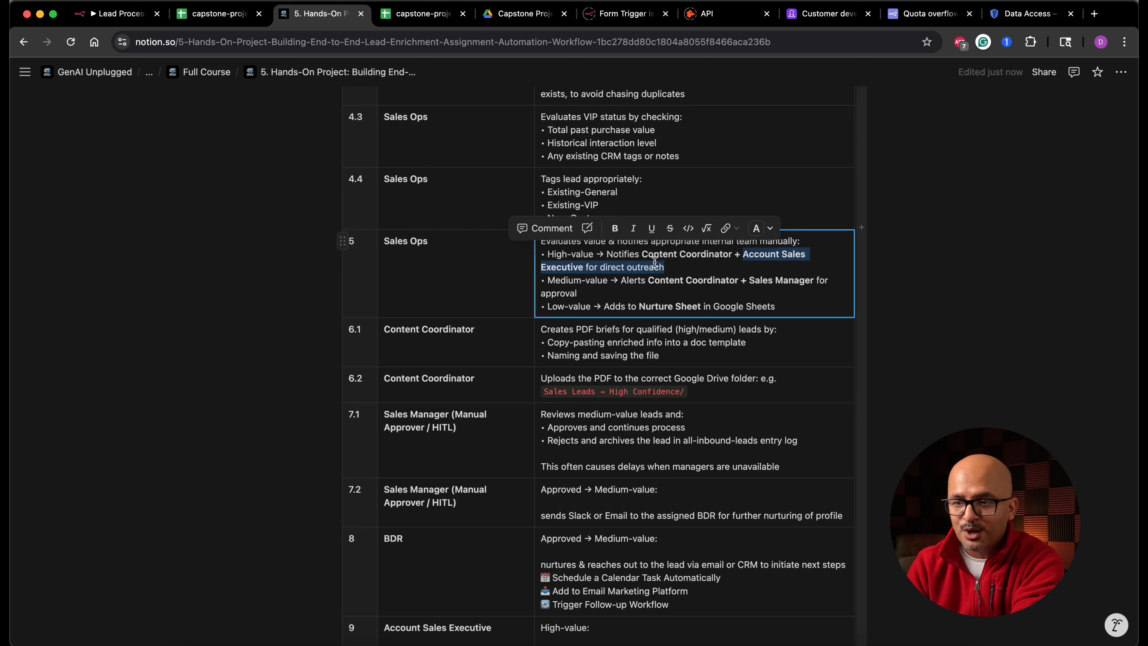
pyautogui.click(604, 255)
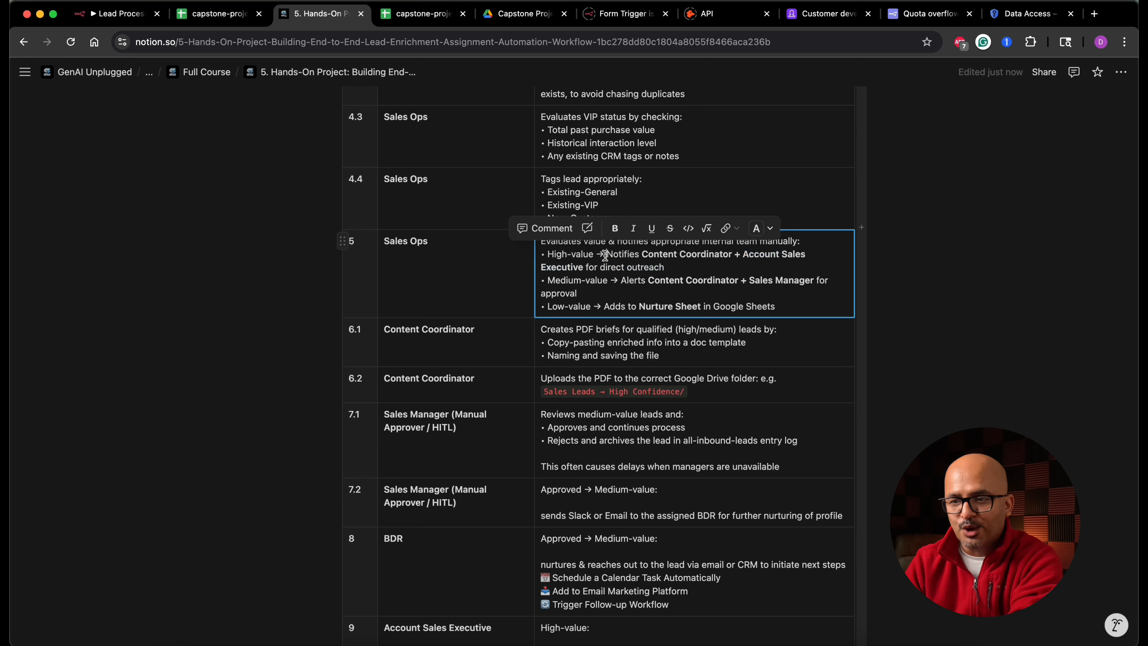
pyautogui.click(730, 254)
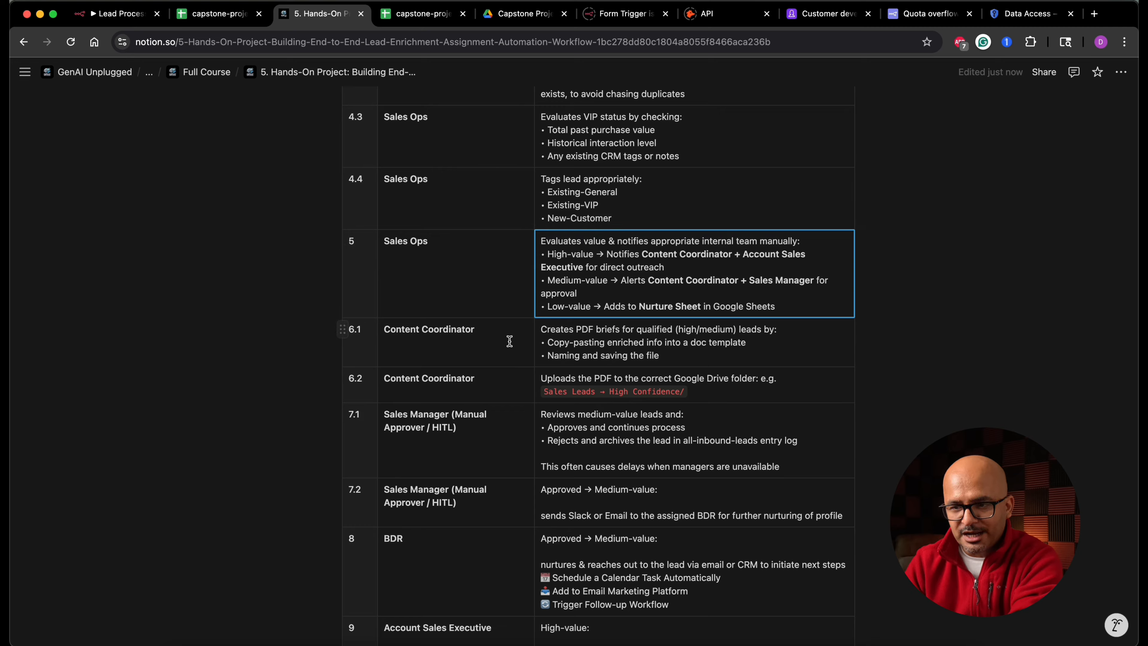
pyautogui.moveTo(542, 329); pyautogui.dragTo(733, 329)
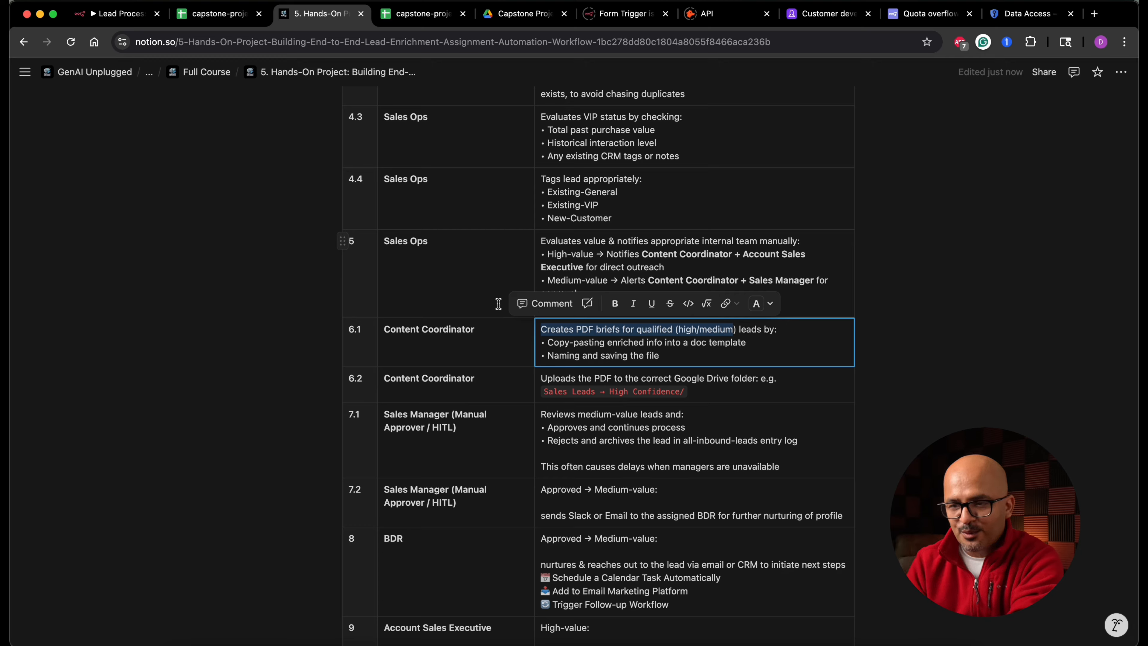
# - Rearrange the workflow canvas, moving the high-value branch nodes up and the low-value branch nodes down
pyautogui.click(118, 15)
pyautogui.moveTo(305, 259); pyautogui.dragTo(1050, 369)
pyautogui.moveTo(880, 322); pyautogui.dragTo(949, 291)
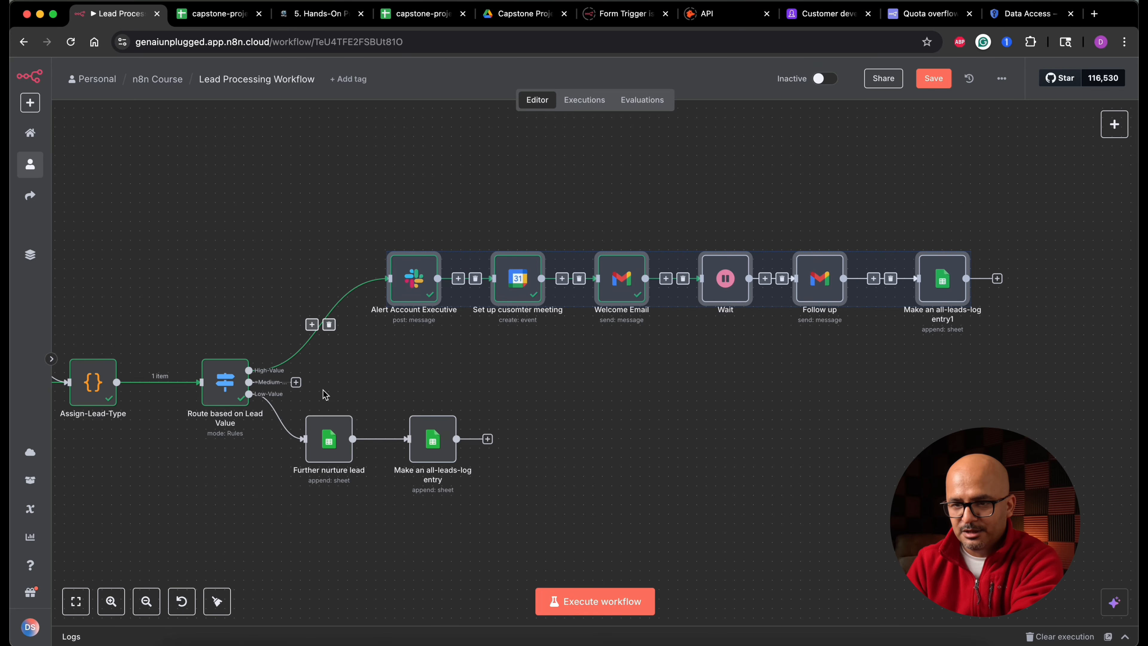
pyautogui.moveTo(329, 374); pyautogui.dragTo(497, 494)
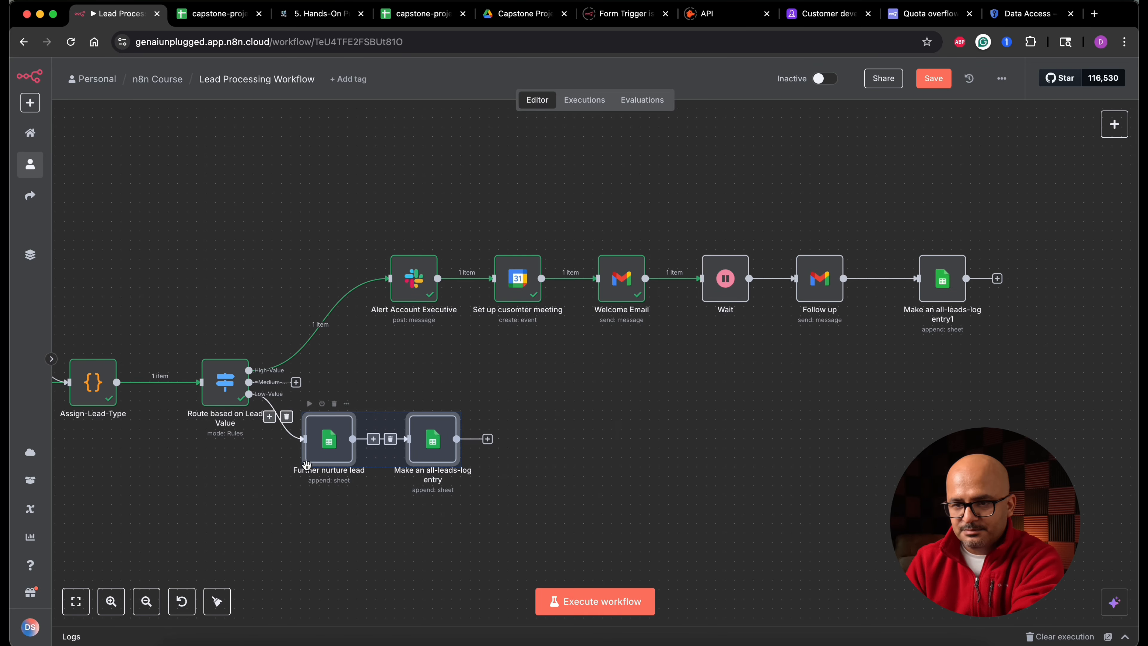
pyautogui.moveTo(327, 453); pyautogui.dragTo(412, 511)
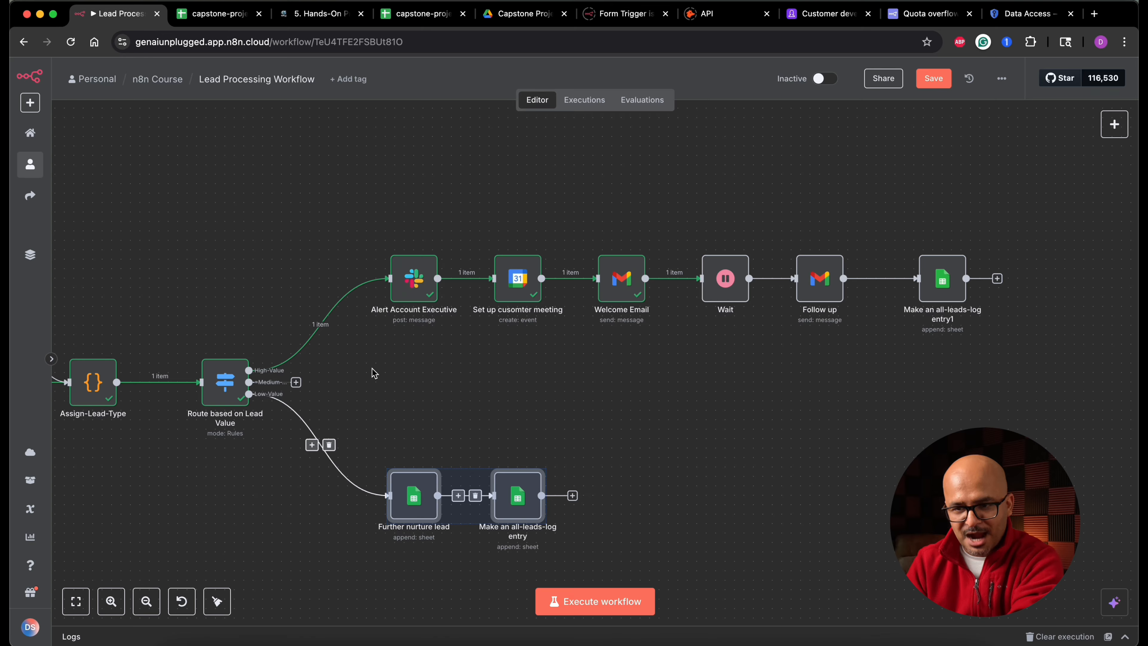
# - Add a Slack 'Send a message' node on a new connection from the High-Value output of Route based on Lead Value
pyautogui.moveTo(249, 370); pyautogui.dragTo(393, 183)
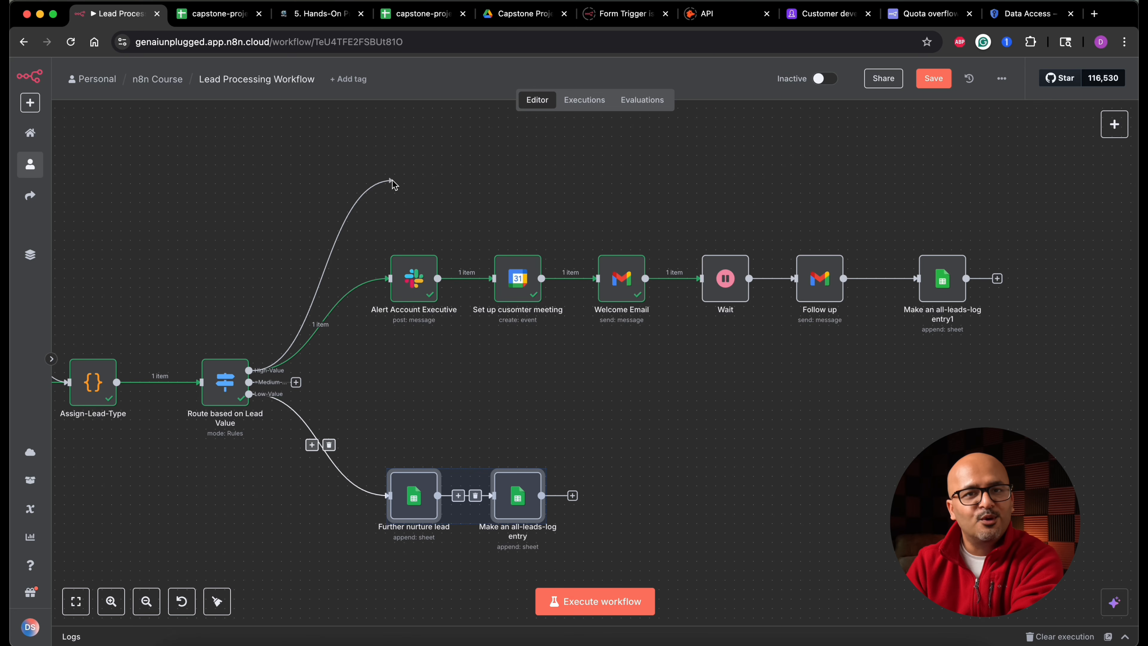
pyautogui.moveTo(393, 182); pyautogui.dragTo(392, 182)
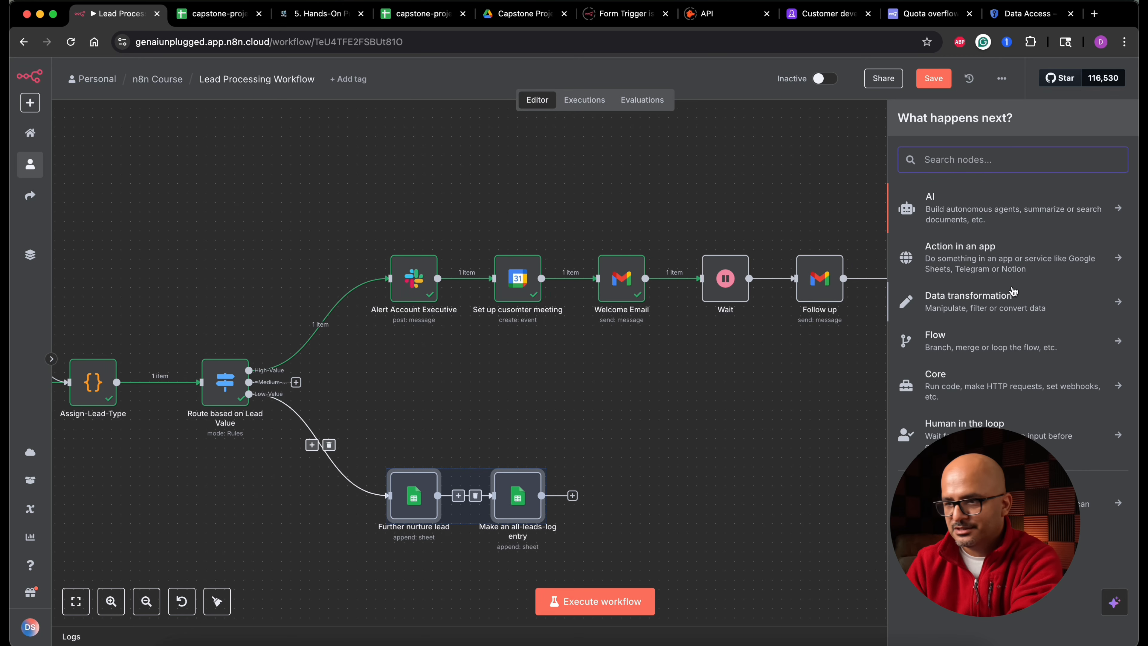
pyautogui.write('sla')
pyautogui.click(974, 205)
pyautogui.write('sen')
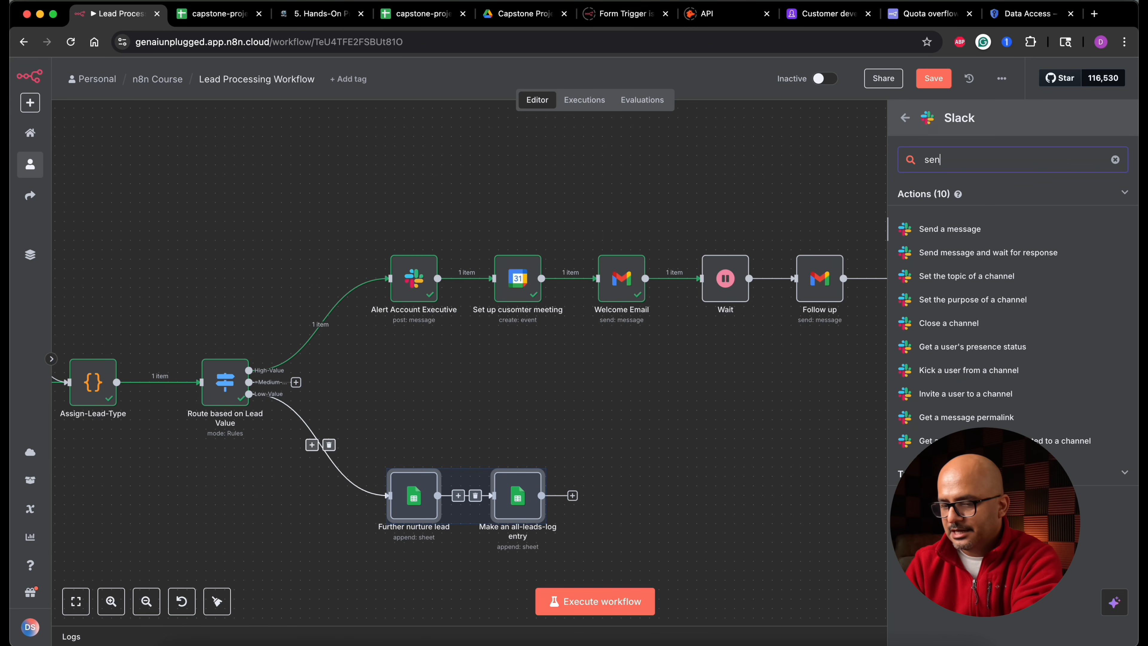
pyautogui.click(961, 231)
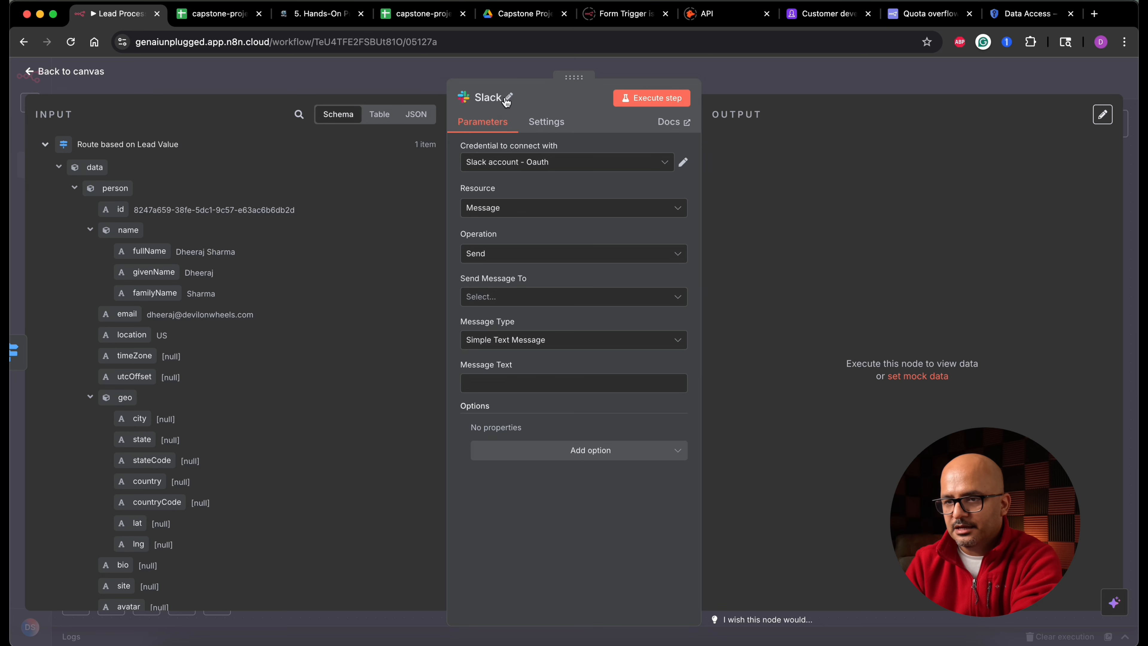
# - Rename the new Slack node to 'Notify Content Coordinator'
pyautogui.click(501, 99)
pyautogui.write('Notify Content Coordinator')
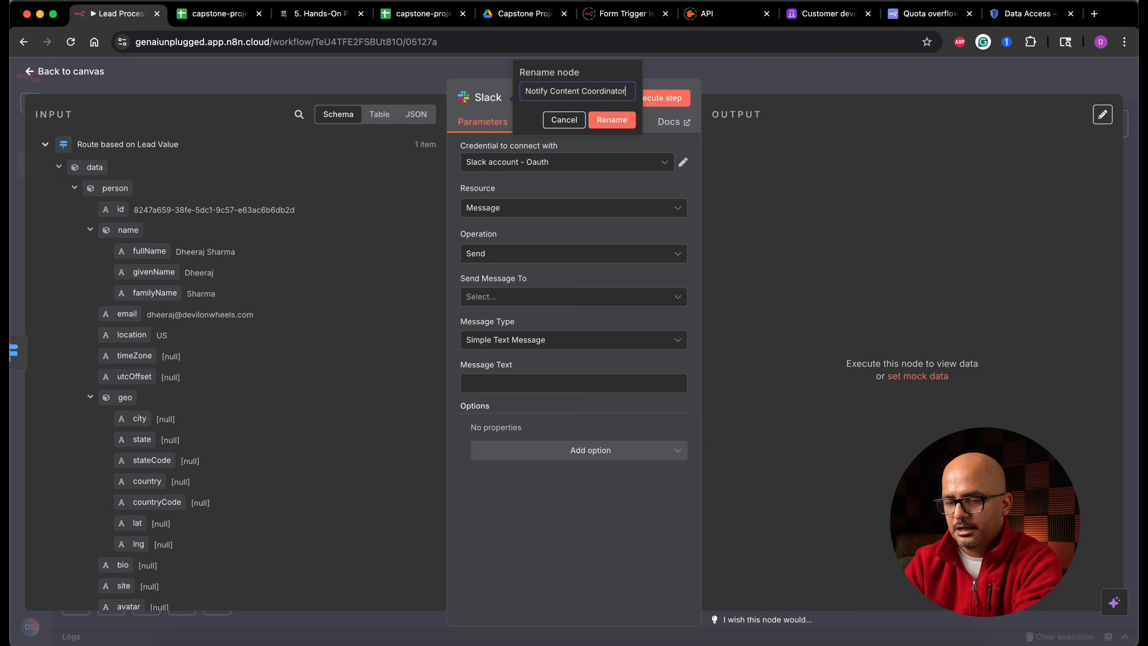
pyautogui.click(613, 117)
# - Set the Slack message to go to a User and pick genaiunplugged from the user list
pyautogui.click(576, 311)
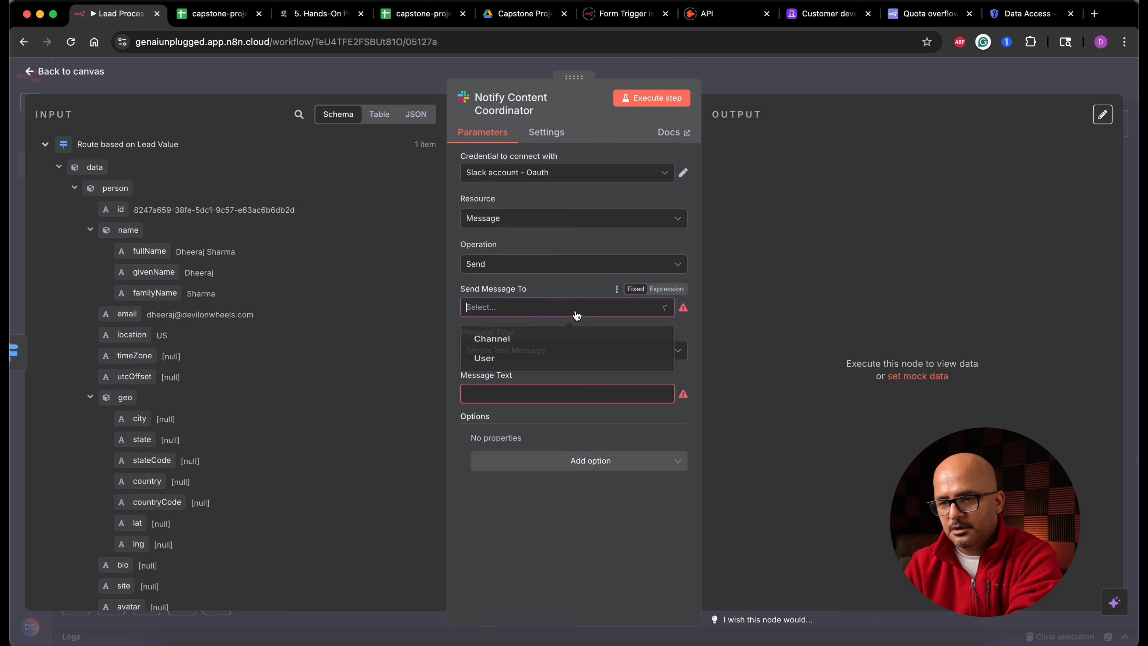
pyautogui.click(542, 359)
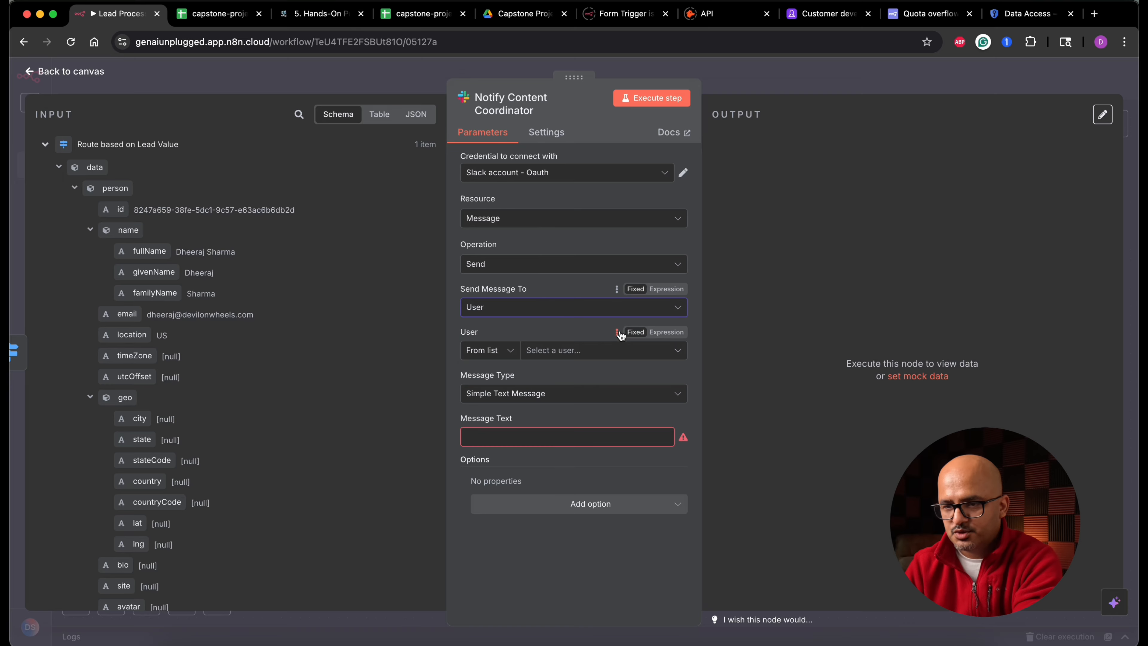
pyautogui.click(604, 351)
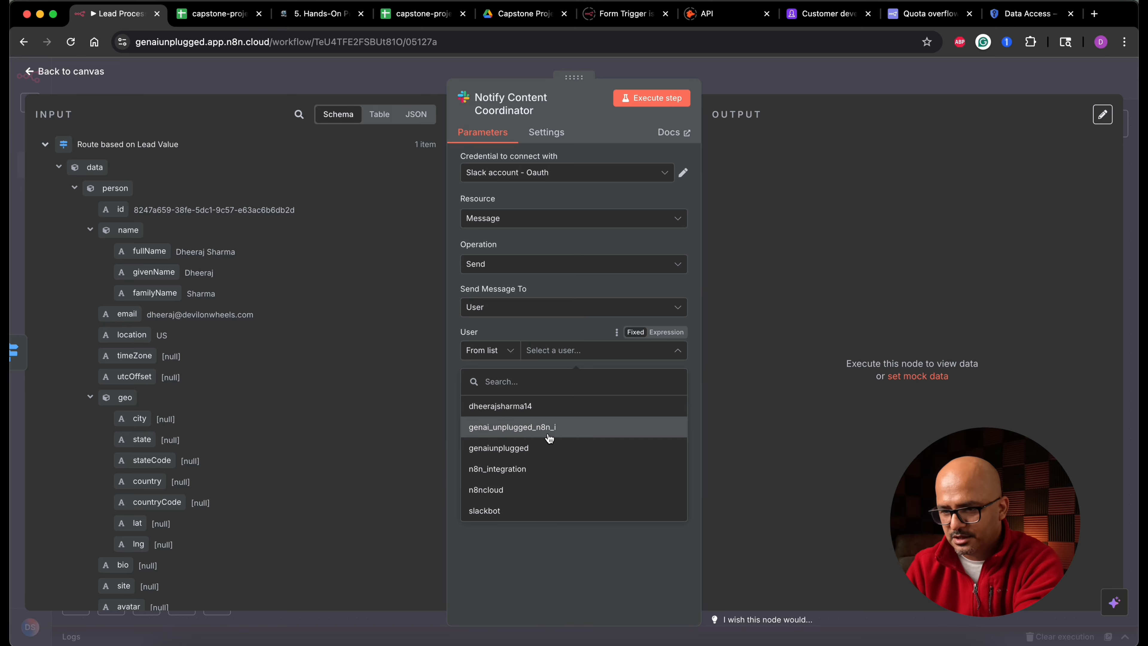
pyautogui.click(548, 447)
# - Enter the message 'Hey, a new lead has arrrived, please enrich the information nd create the PDF document to upload to googlwe drive.' and execute the step
pyautogui.click(519, 438)
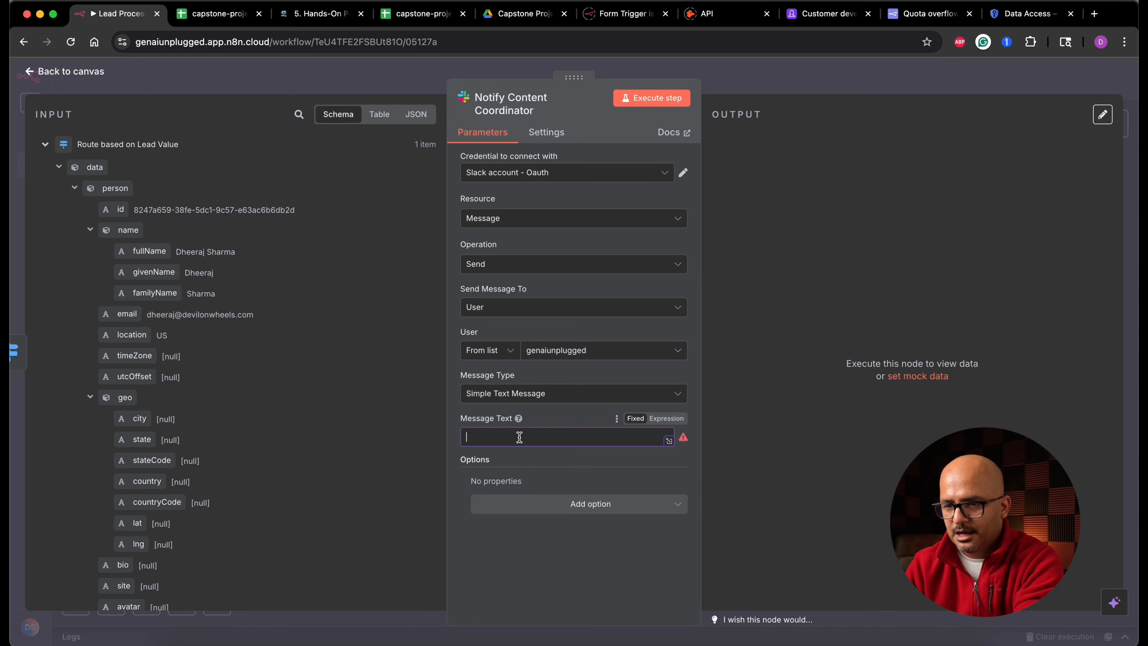
pyautogui.write('Hey, a new lead has arr')
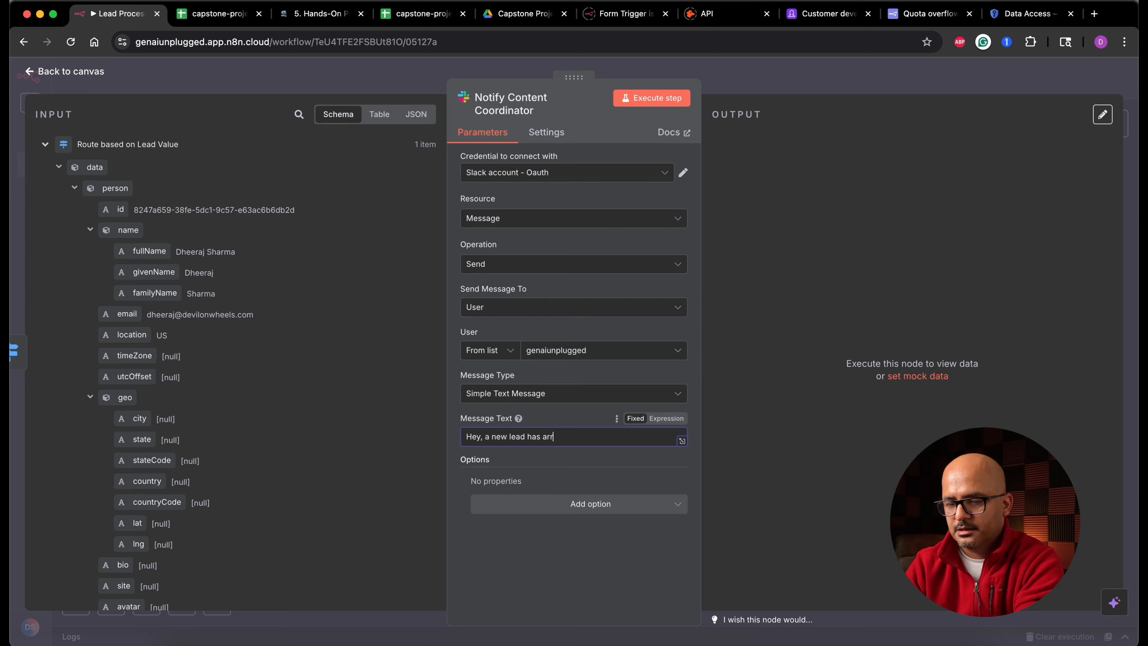
pyautogui.write('rived, please enrich the')
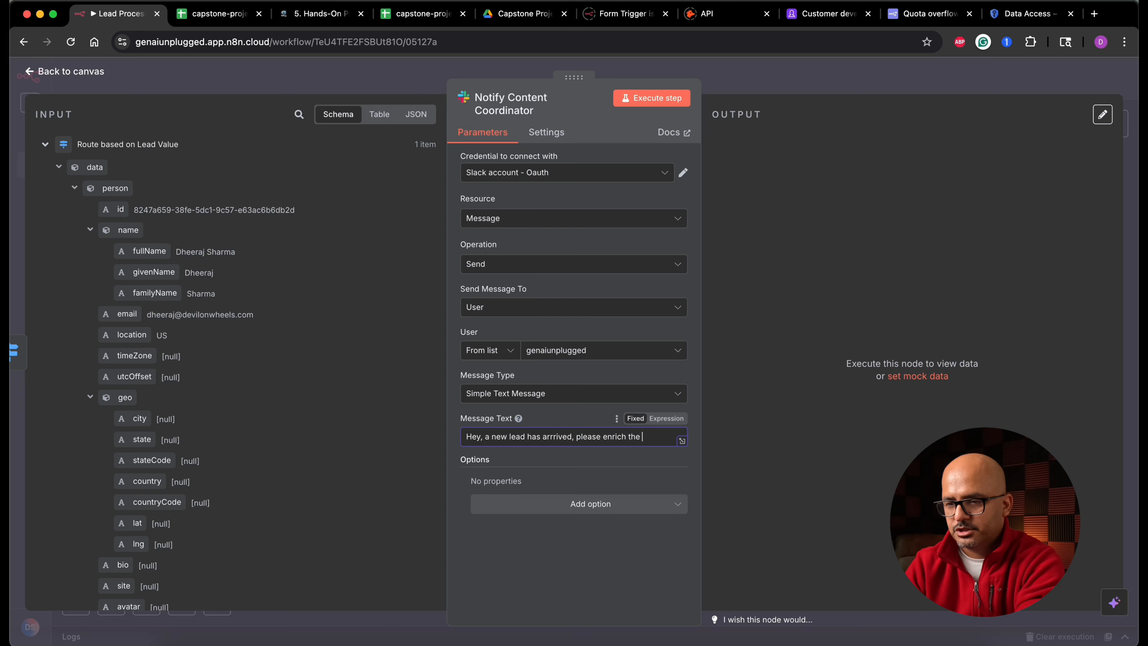
pyautogui.write('on n')
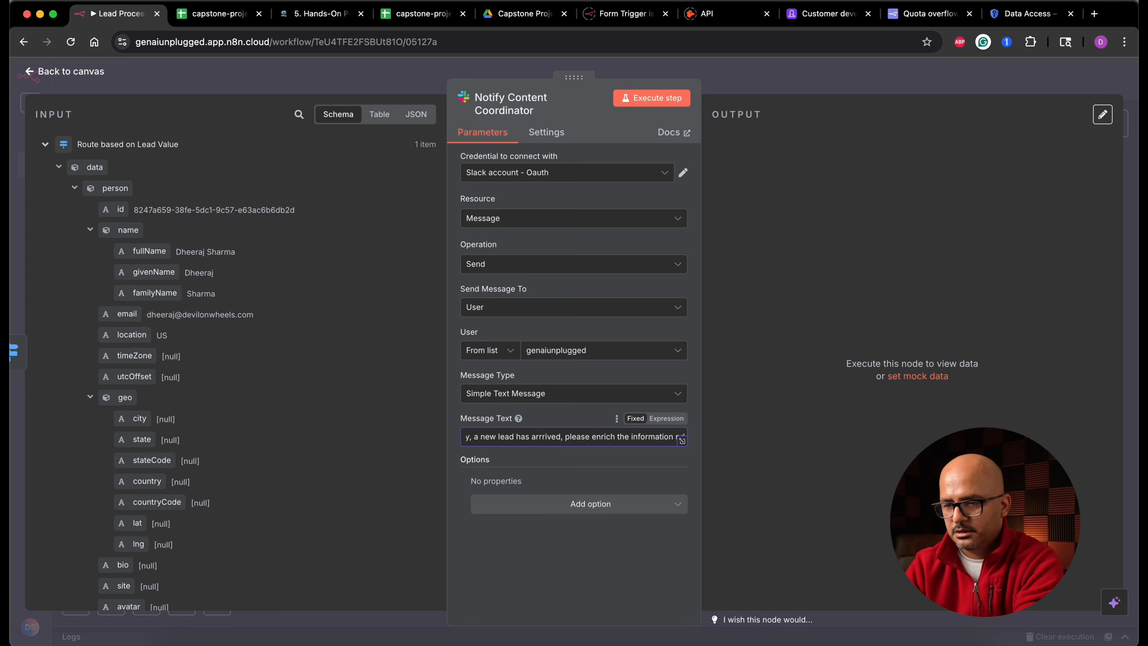
pyautogui.write('d create the poF')
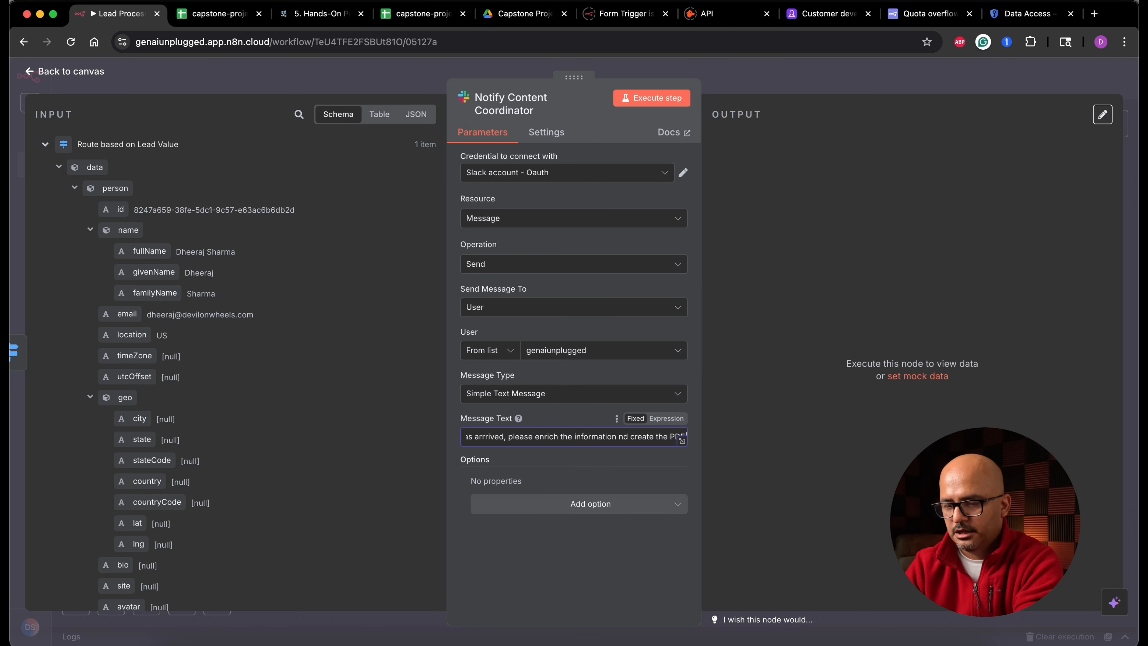
pyautogui.write(' document to upload to go')
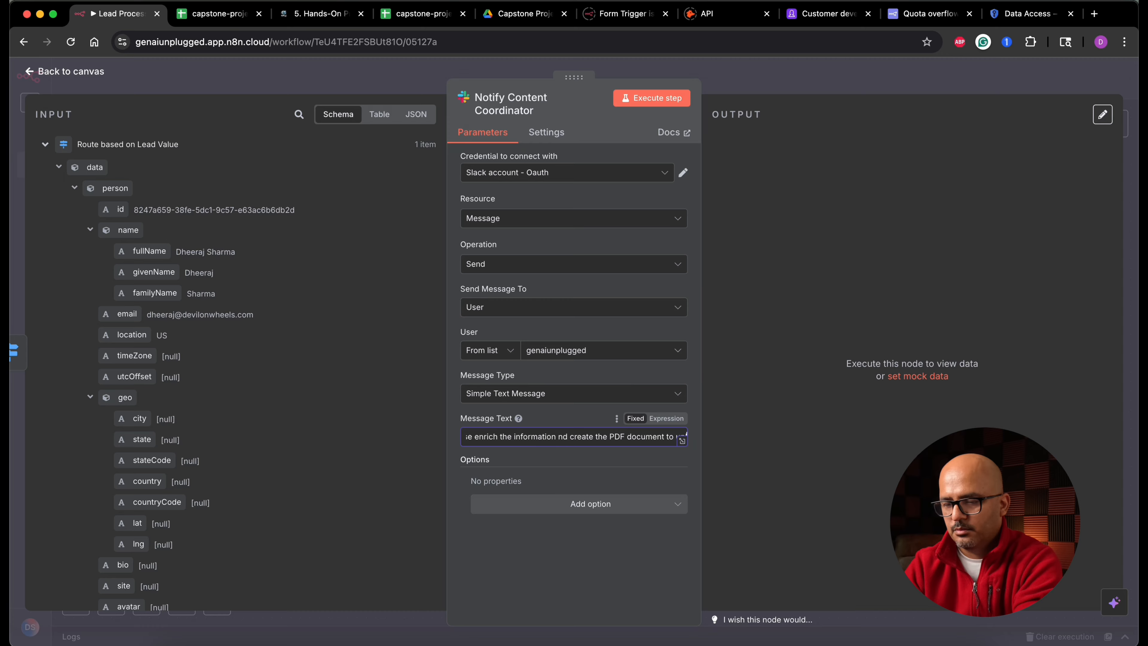
pyautogui.write('oglwe dri')
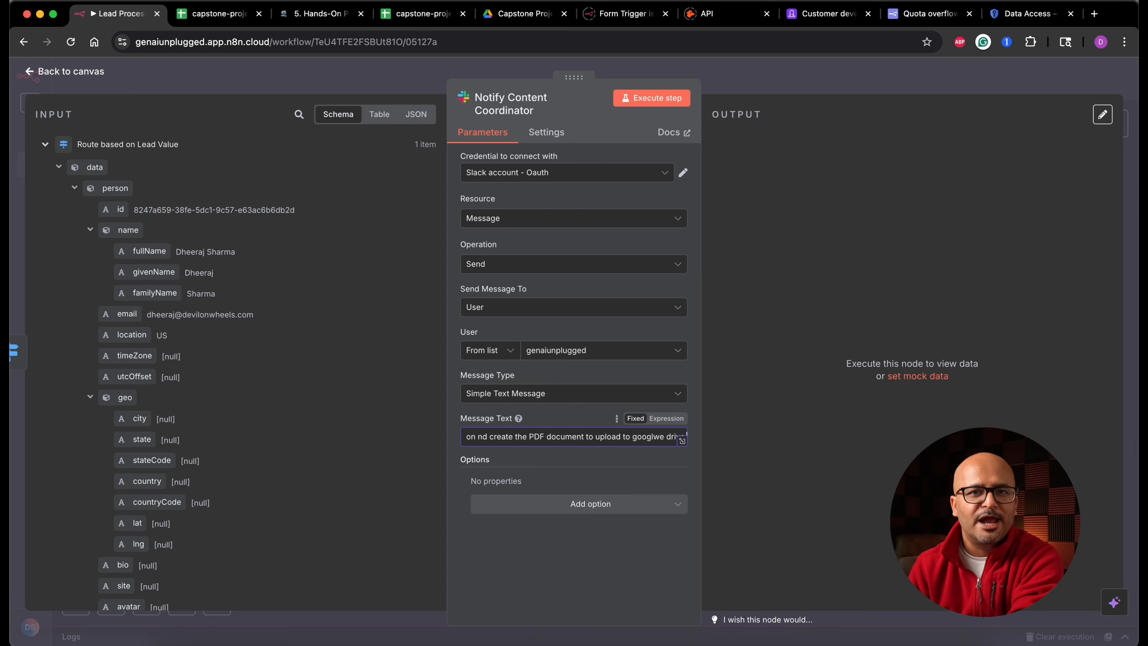
pyautogui.write('ve')
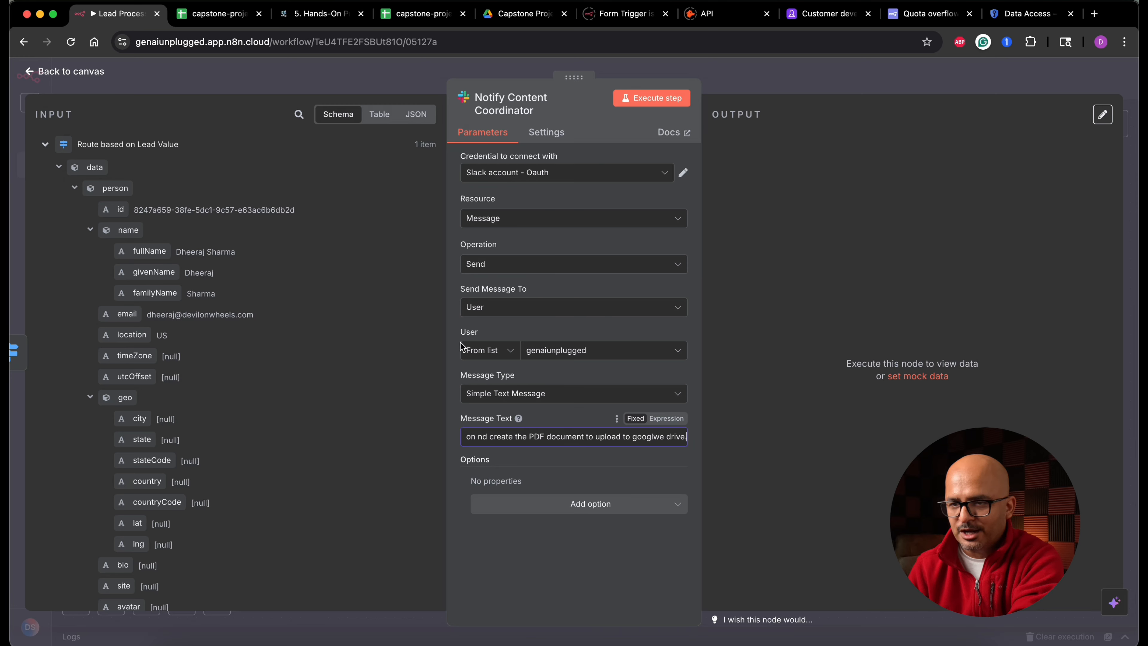
pyautogui.click(658, 100)
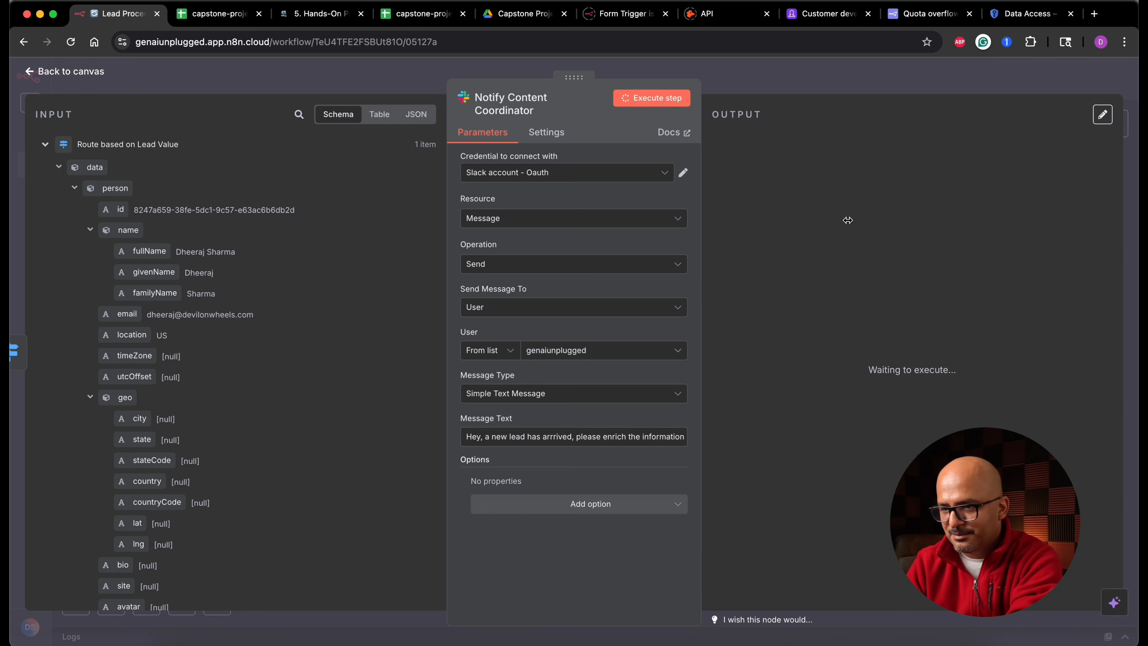
pyautogui.press('Escape')
# - Add a Google Drive 'Copy file' node on a new connection from the High-Value output of Route based on Lead Value
pyautogui.moveTo(248, 369); pyautogui.dragTo(402, 204)
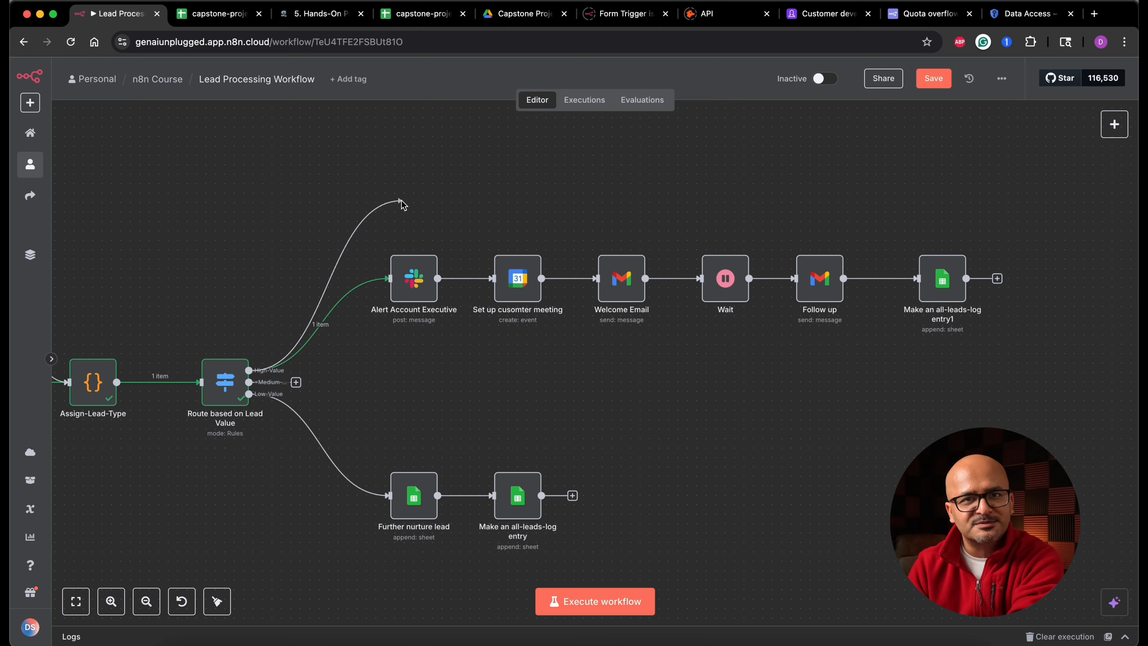
pyautogui.moveTo(403, 204); pyautogui.dragTo(402, 203)
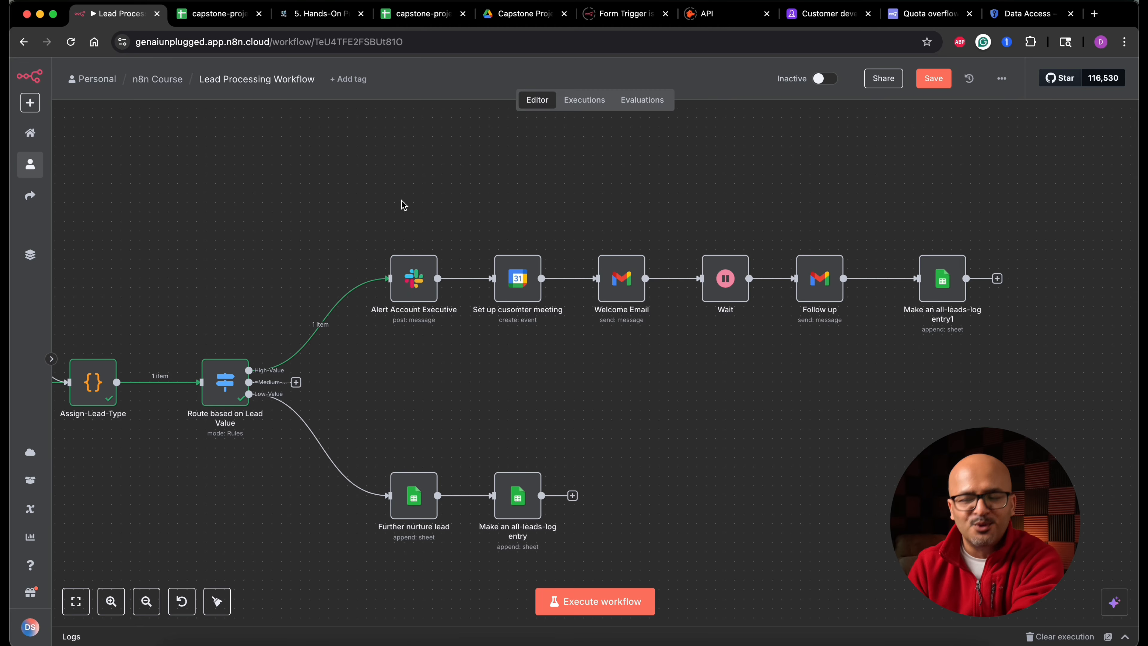
pyautogui.write('drive')
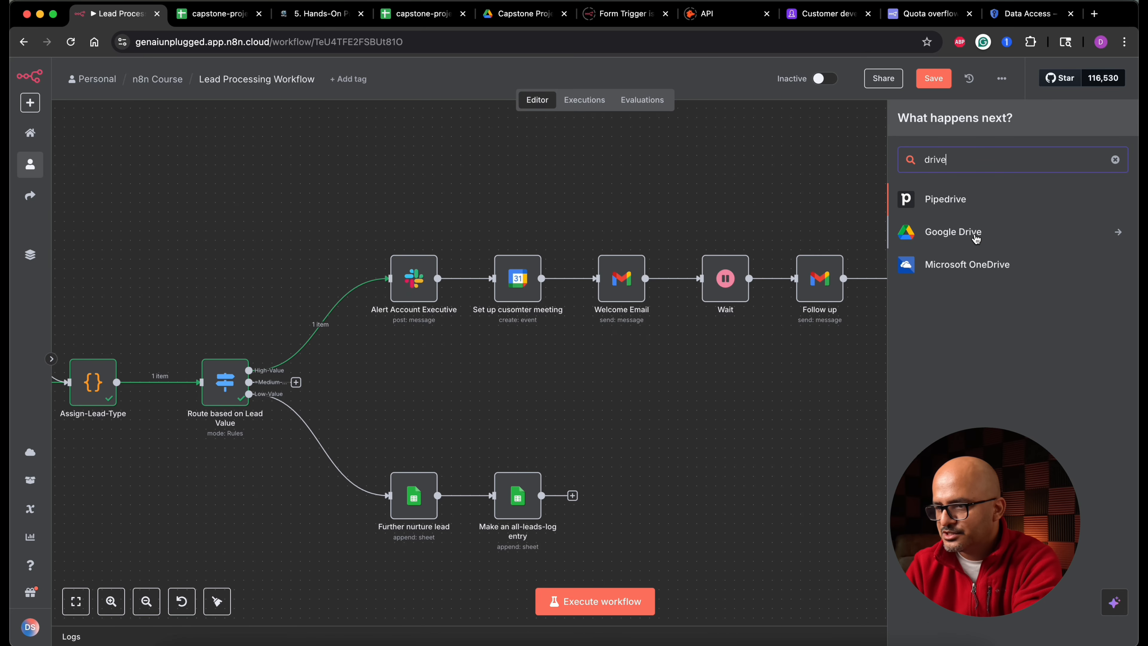
pyautogui.click(977, 239)
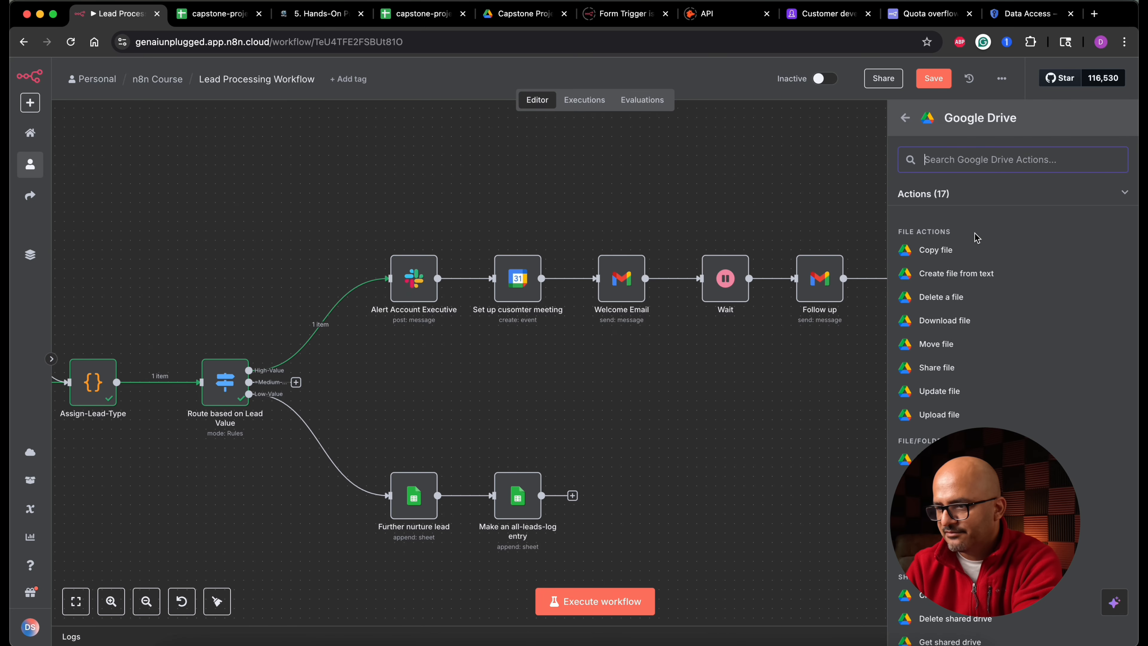
pyautogui.click(943, 252)
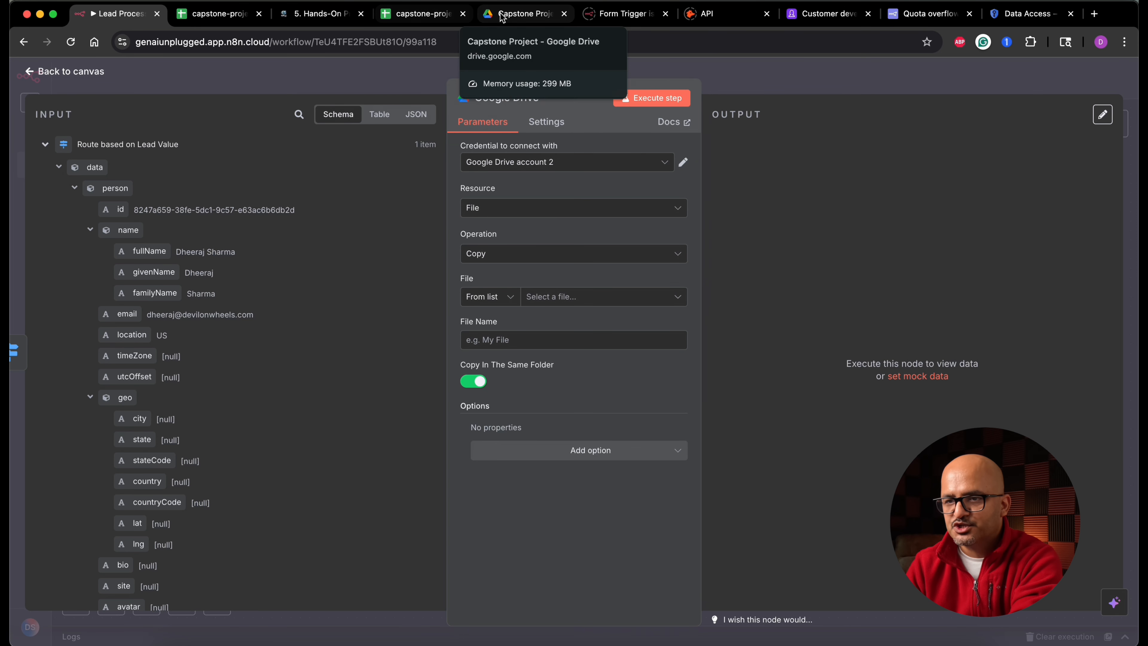
# - Select the '[company_name]-[full_name]-[customer_type]-template' document in the Capstone Project folder as the file to copy
pyautogui.click(511, 15)
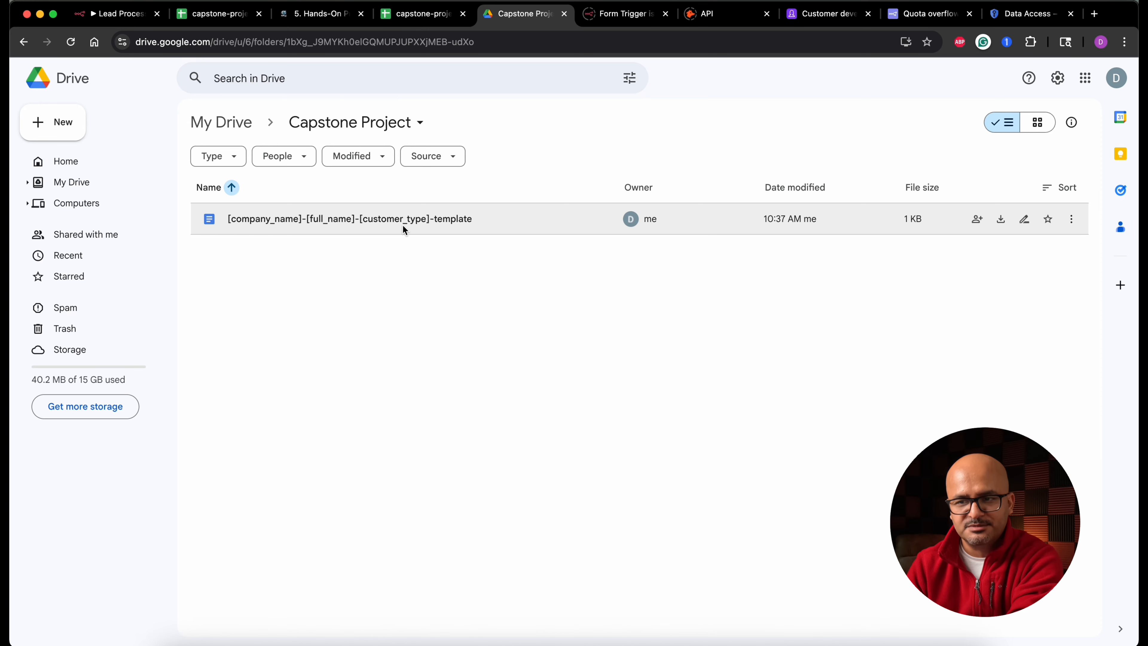
pyautogui.doubleClick(402, 224)
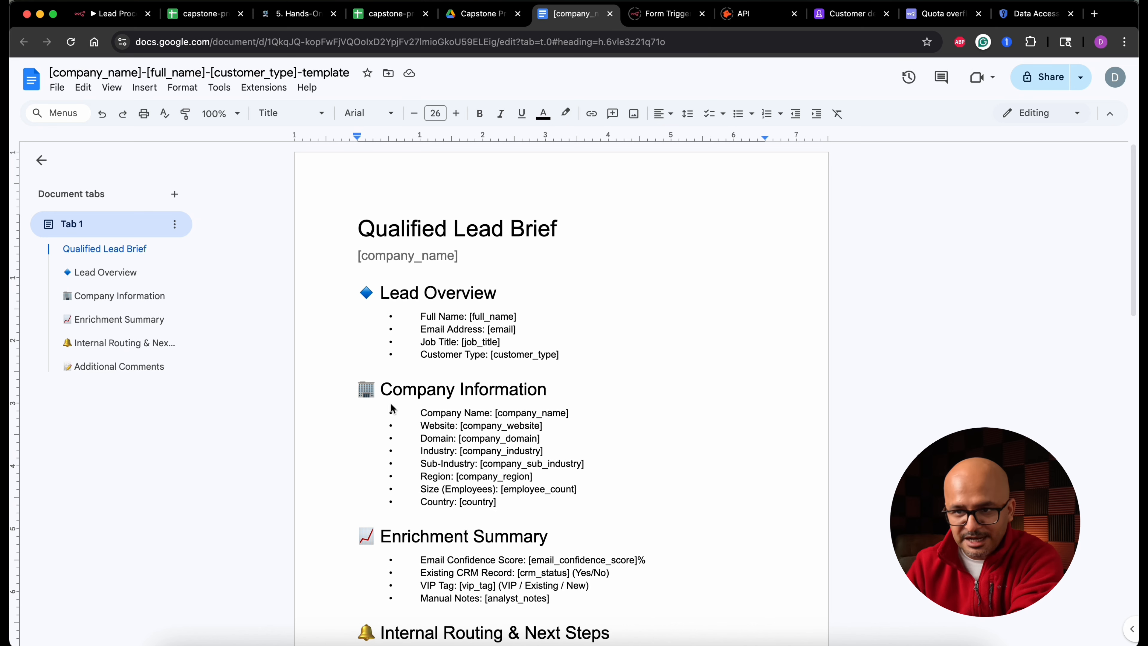
pyautogui.click(111, 13)
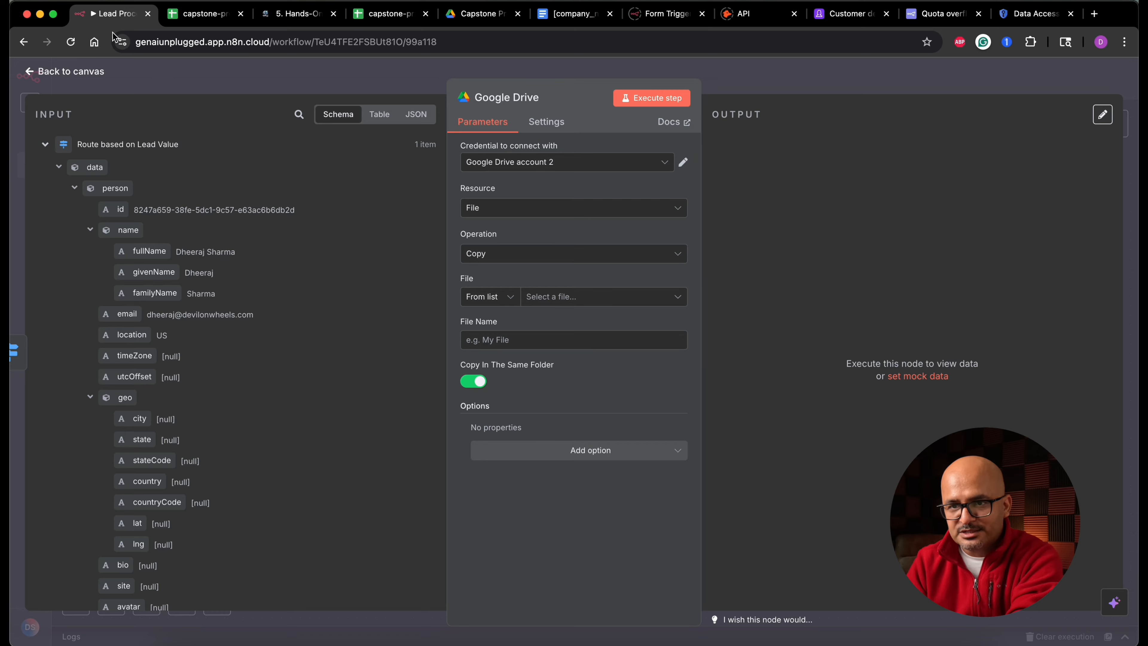
pyautogui.click(577, 297)
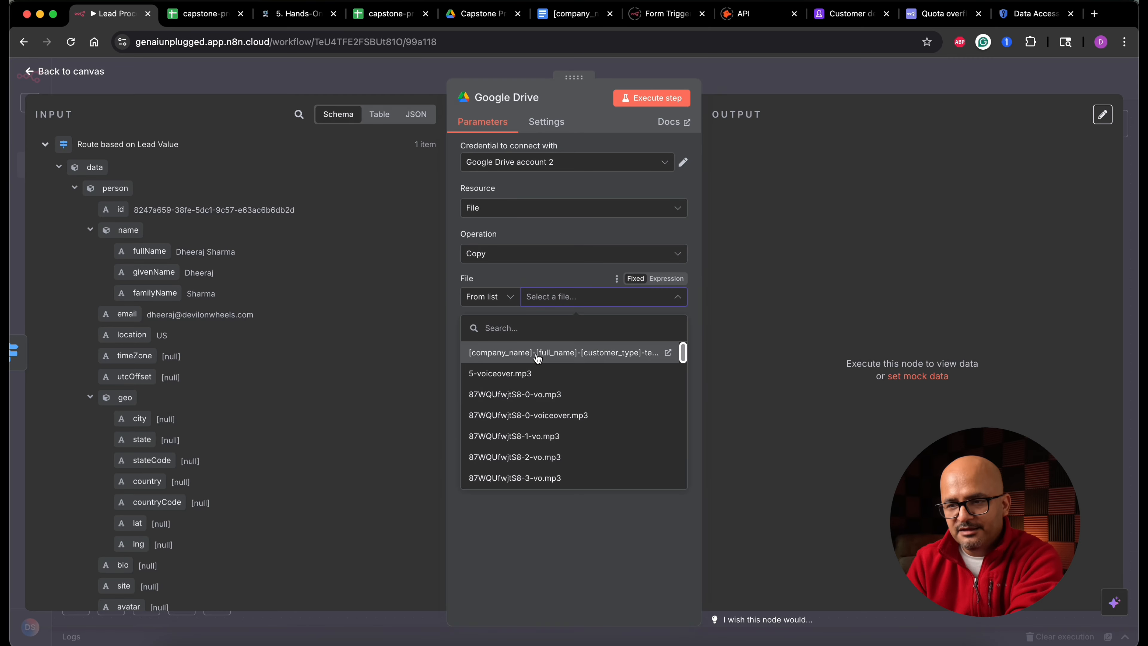
pyautogui.click(538, 358)
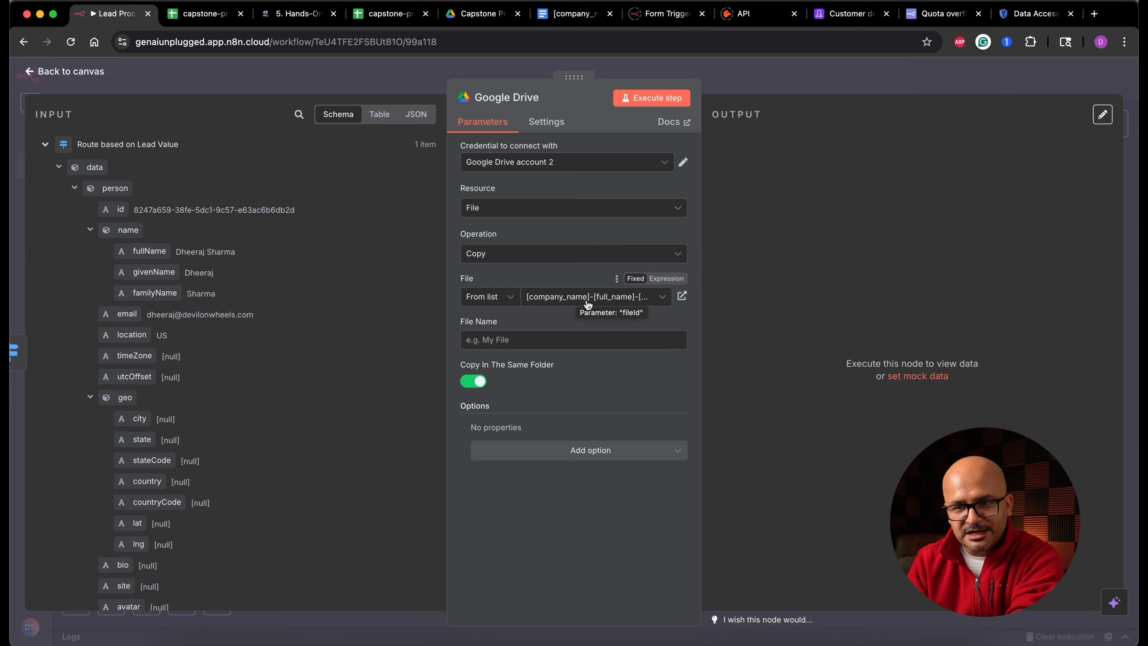
# - Set the File Name to an expression joining the company name, a hyphen, and the person's full name from the input data
pyautogui.click(74, 189)
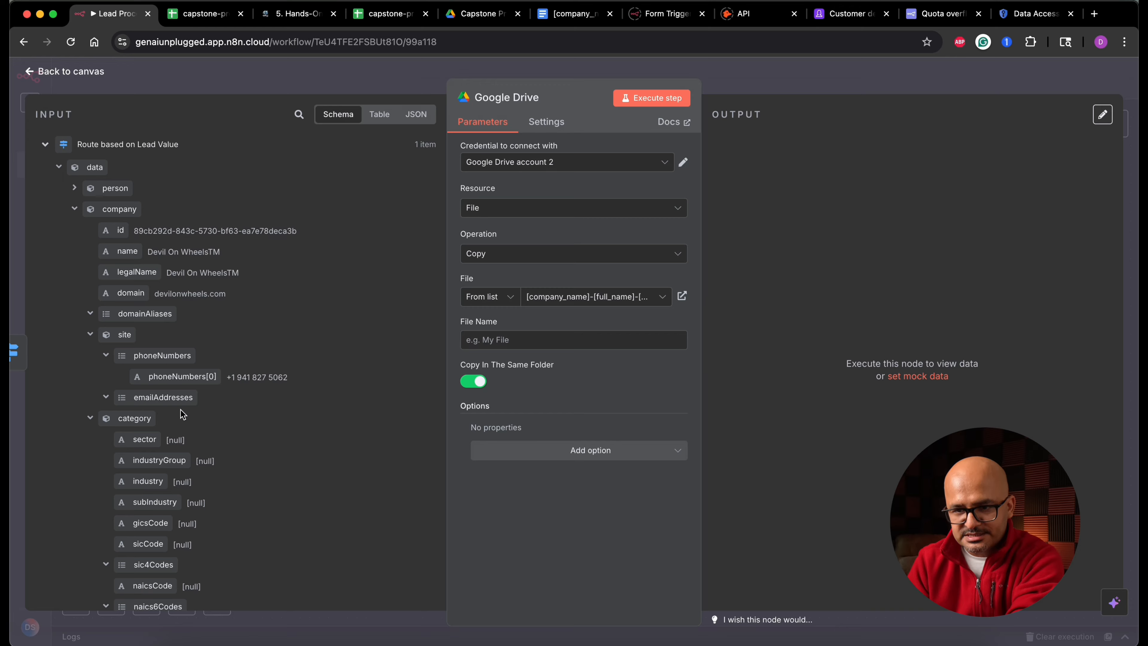
pyautogui.moveTo(127, 251); pyautogui.dragTo(543, 340)
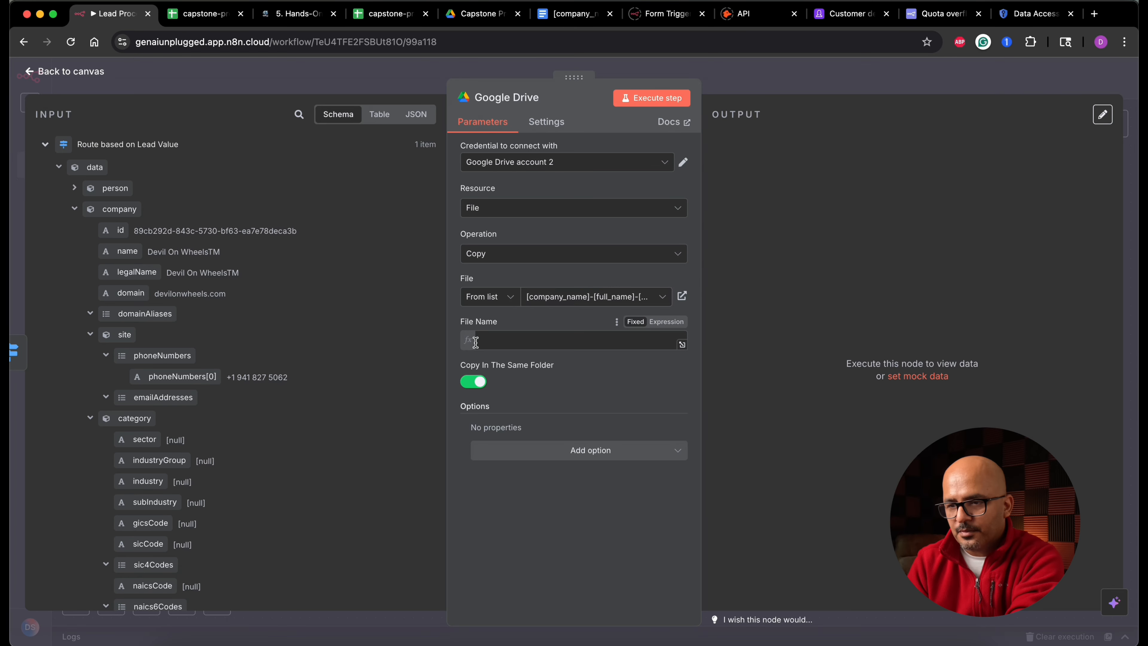
pyautogui.write('-')
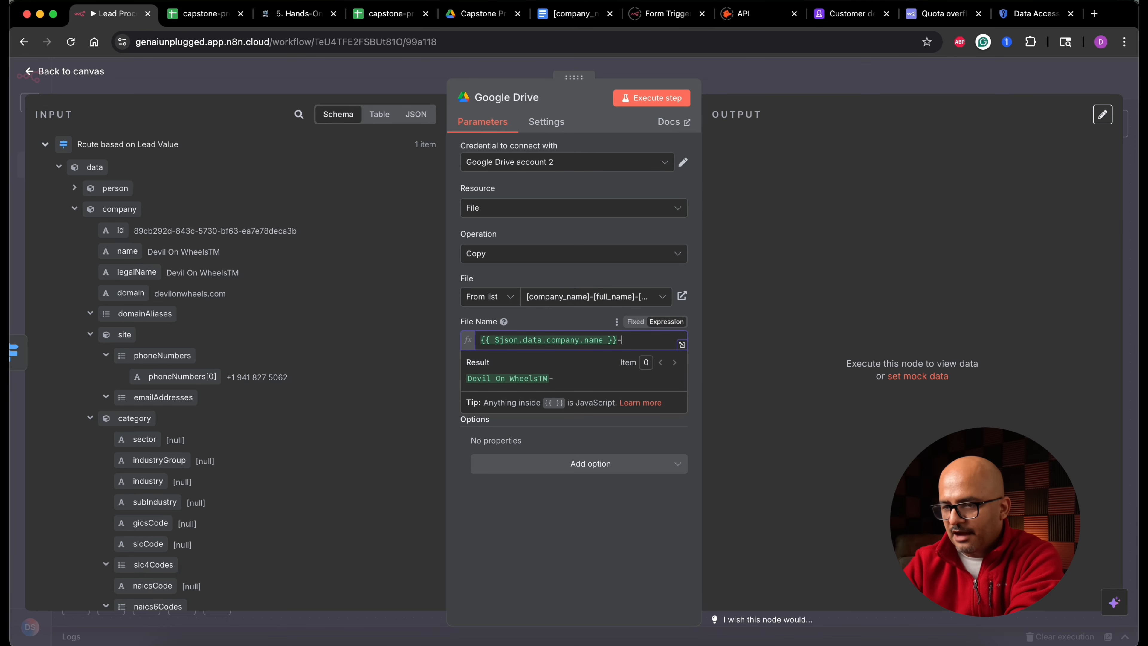
pyautogui.click(75, 208)
pyautogui.click(75, 188)
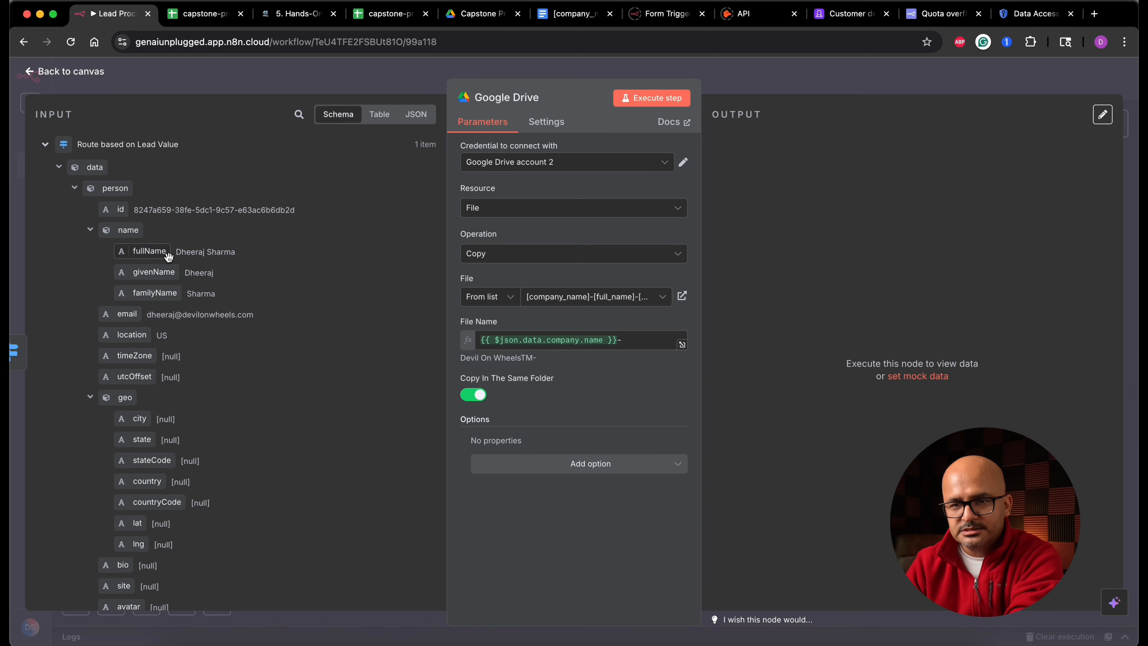
pyautogui.moveTo(149, 252); pyautogui.dragTo(647, 337)
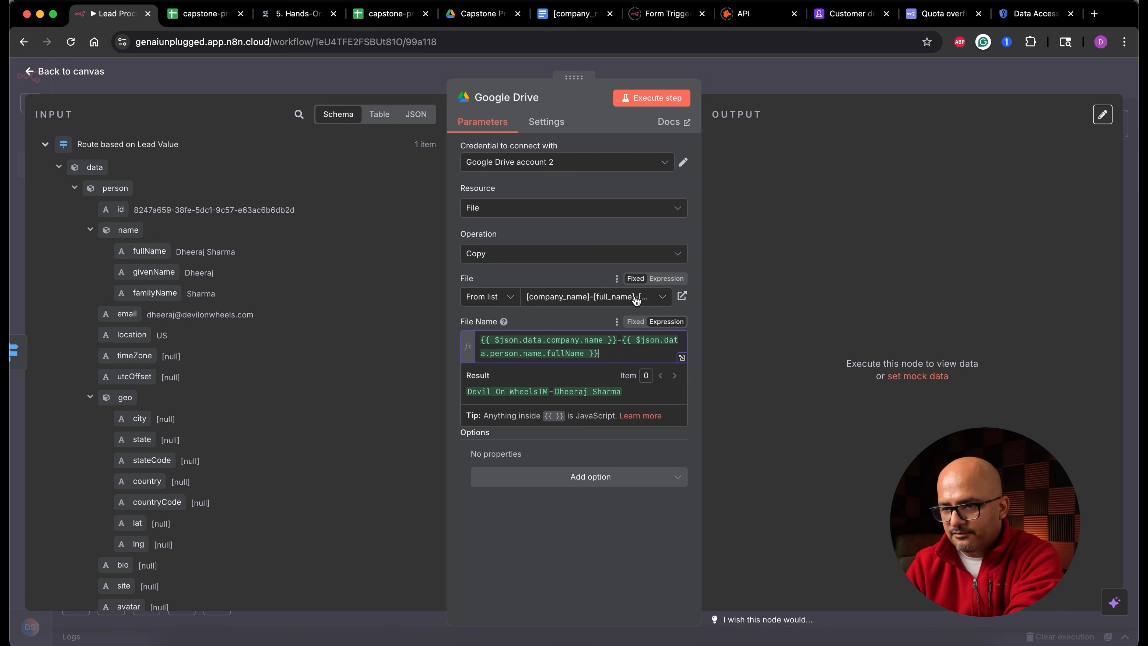
# - Append a hyphen and the lead_type field to the File Name expression, then execute the step
pyautogui.click(573, 14)
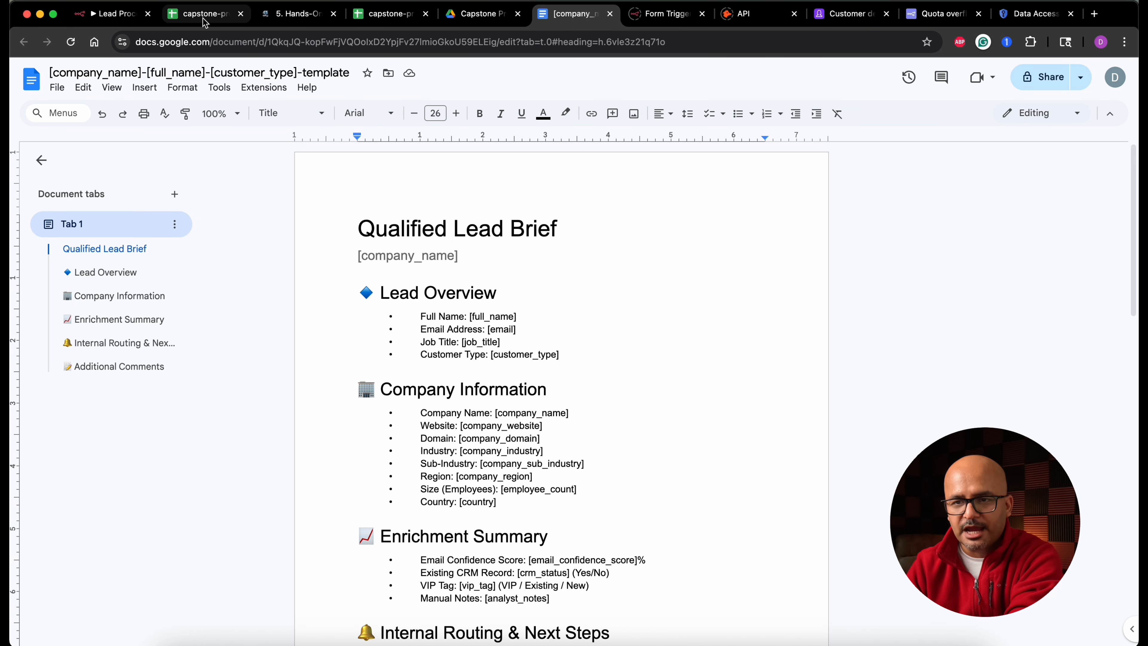
pyautogui.click(129, 18)
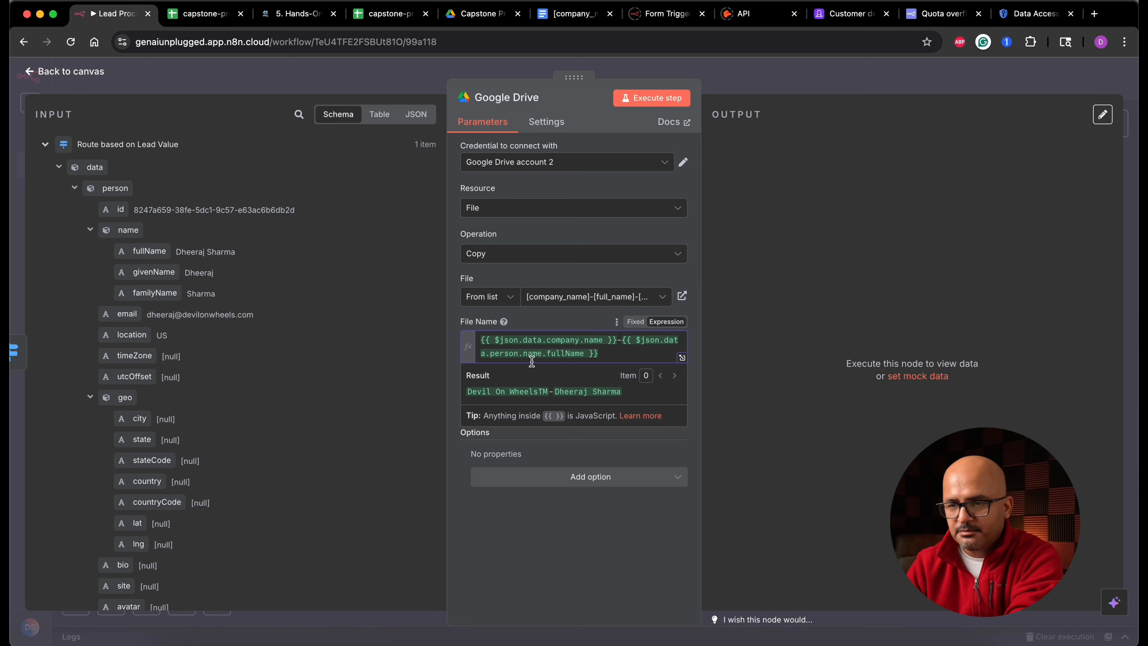
pyautogui.click(59, 168)
pyautogui.scroll(-2, 58, 317)
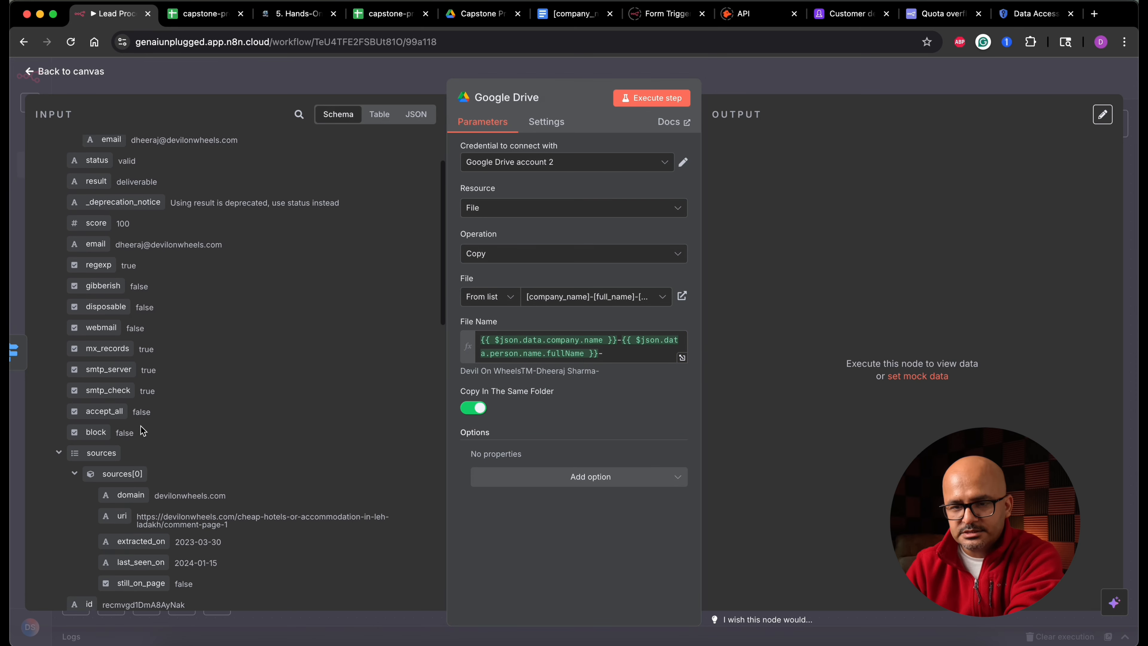
pyautogui.click(58, 451)
pyautogui.scroll(-4, 58, 455)
pyautogui.moveTo(103, 547); pyautogui.dragTo(623, 360)
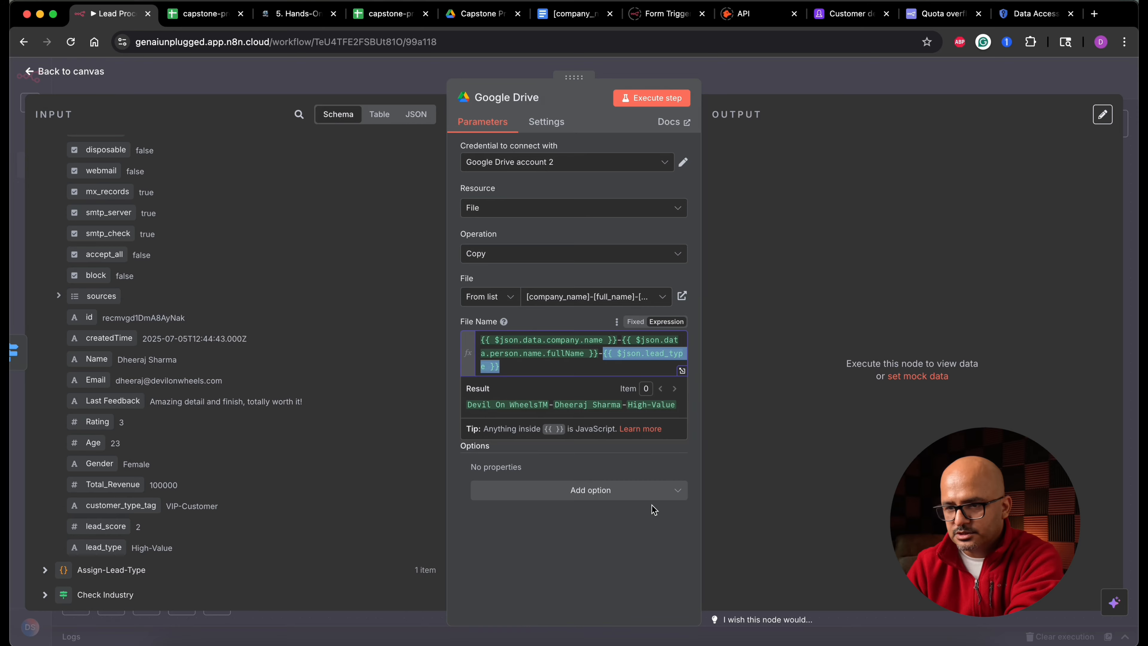
pyautogui.click(648, 525)
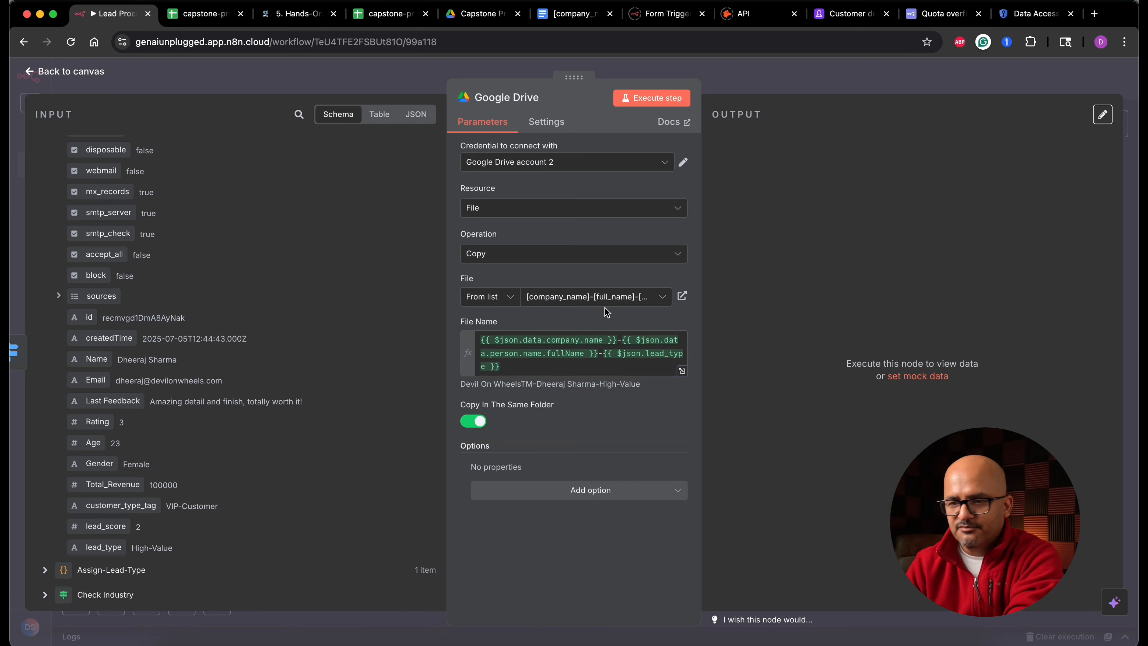
pyautogui.click(674, 101)
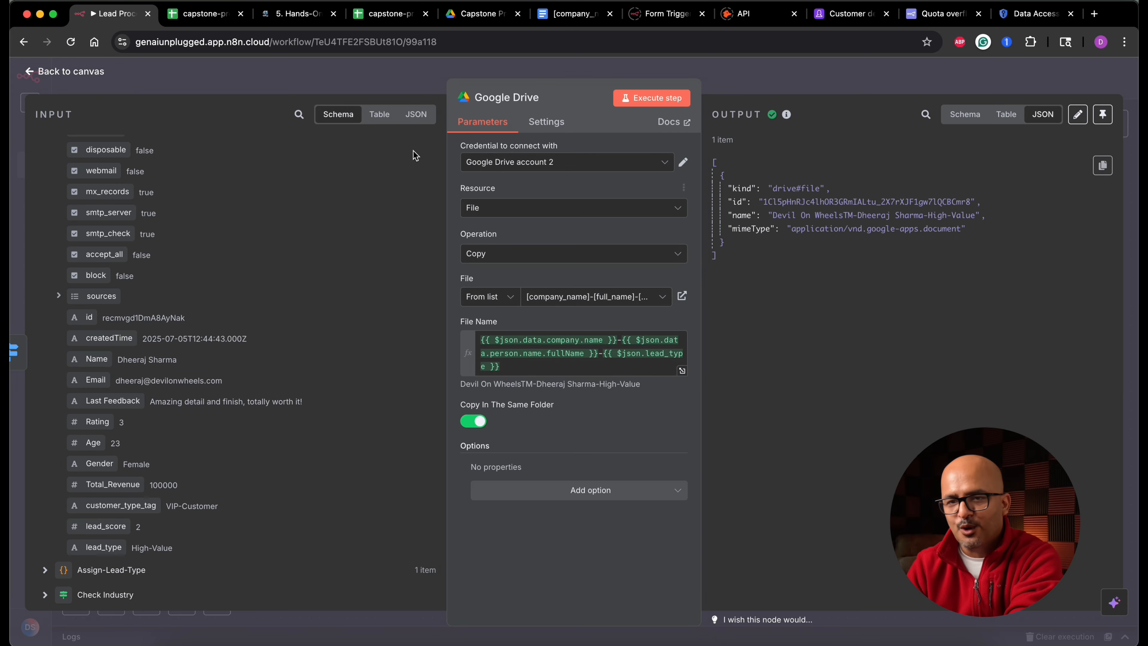
# - Add a Google Docs 'Update a document' node after the Google Drive node
pyautogui.click(68, 71)
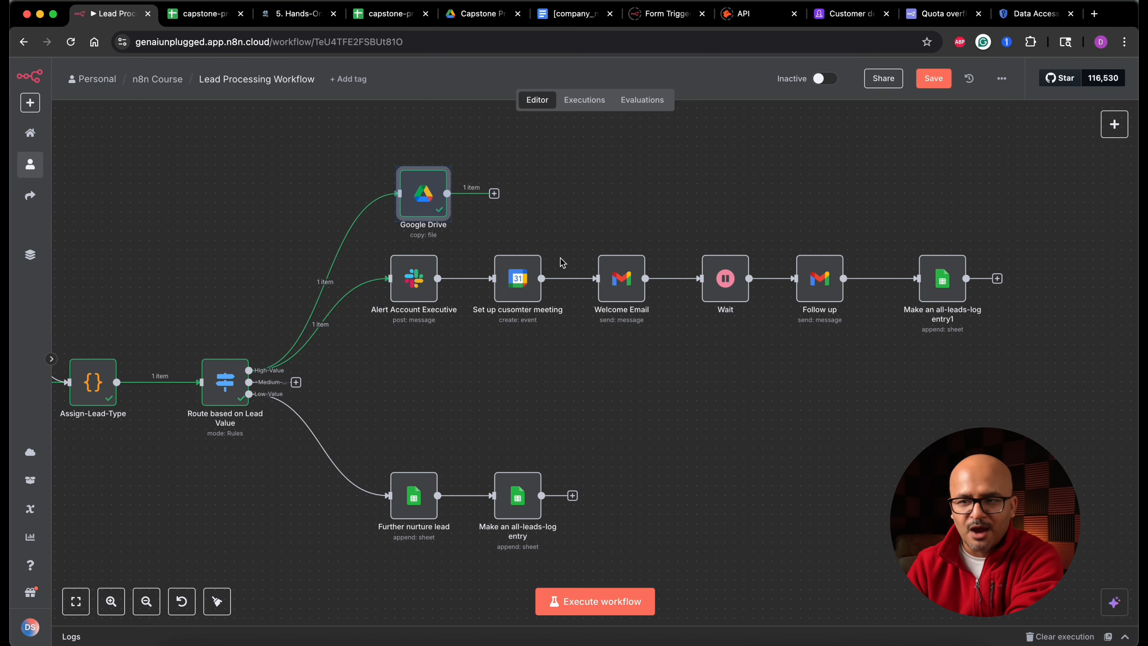
pyautogui.click(495, 194)
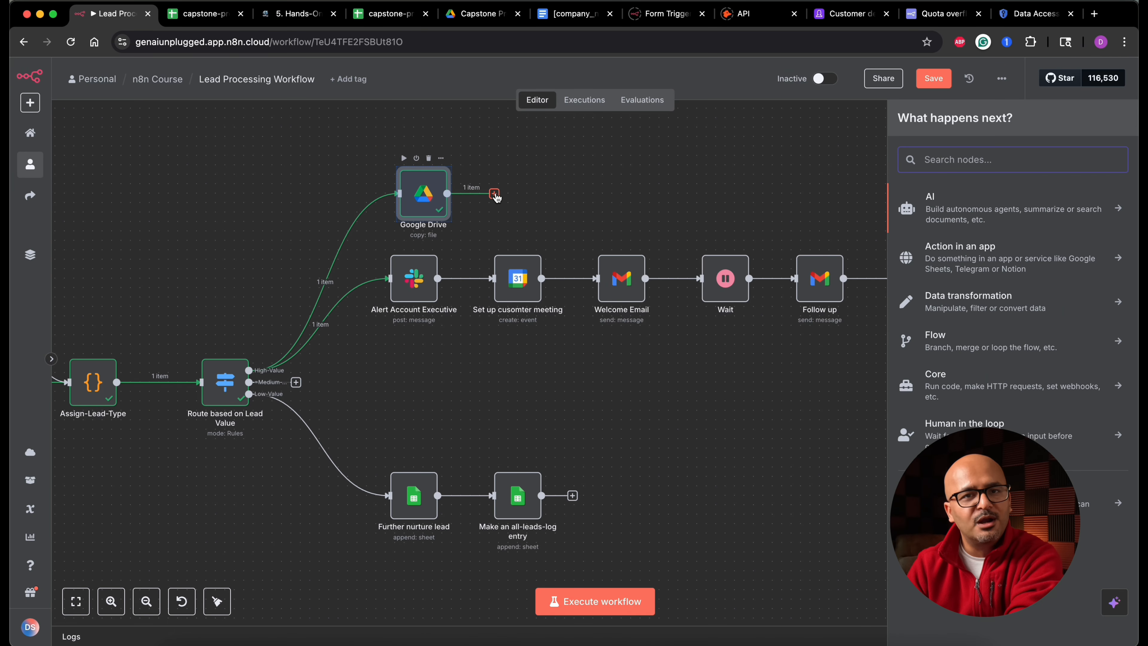
pyautogui.write('doc')
pyautogui.press('Return')
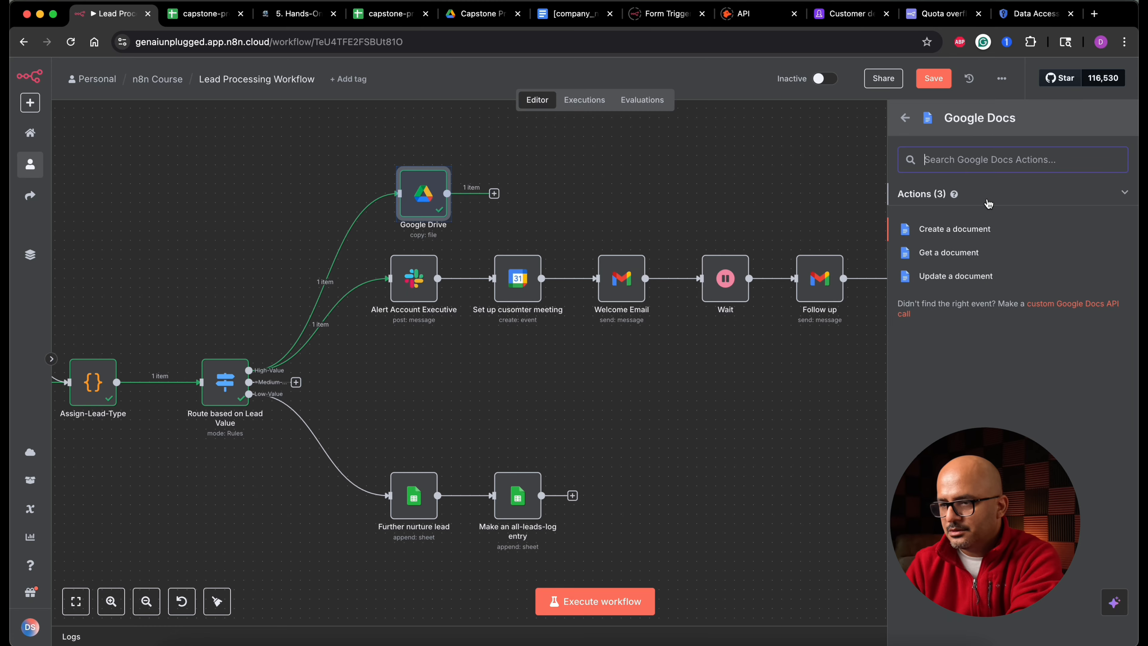
pyautogui.click(955, 276)
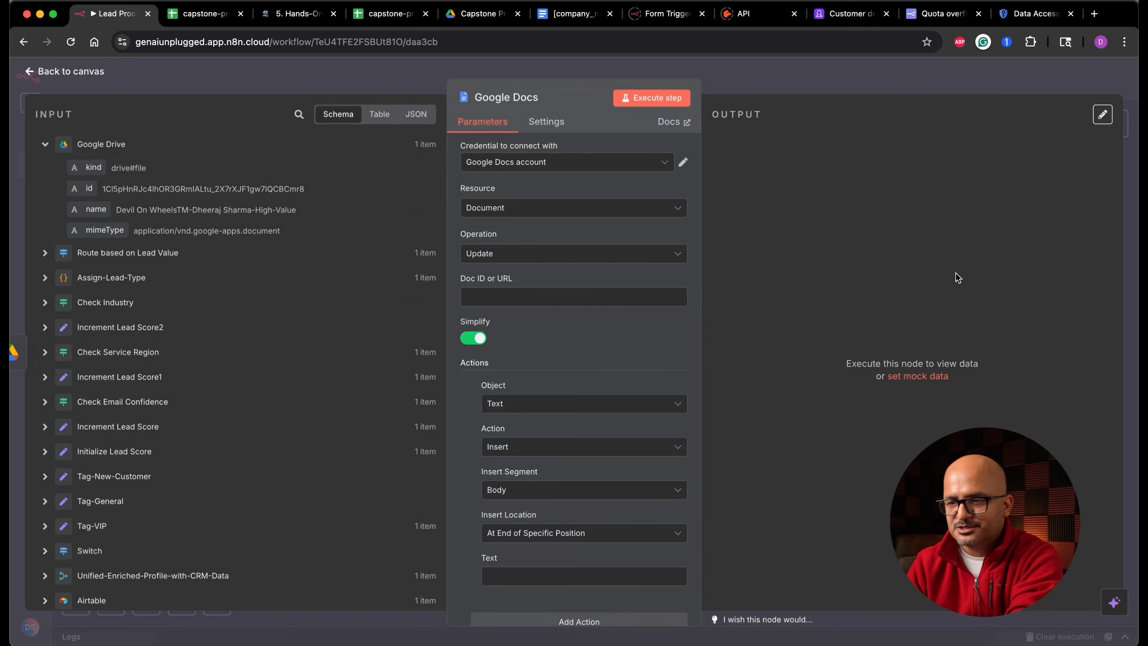
# - Set the Doc ID or URL to the copied file's id from the Google Drive output and the action to Find and Replace Text
pyautogui.click(564, 15)
pyautogui.moveTo(466, 255); pyautogui.dragTo(357, 257)
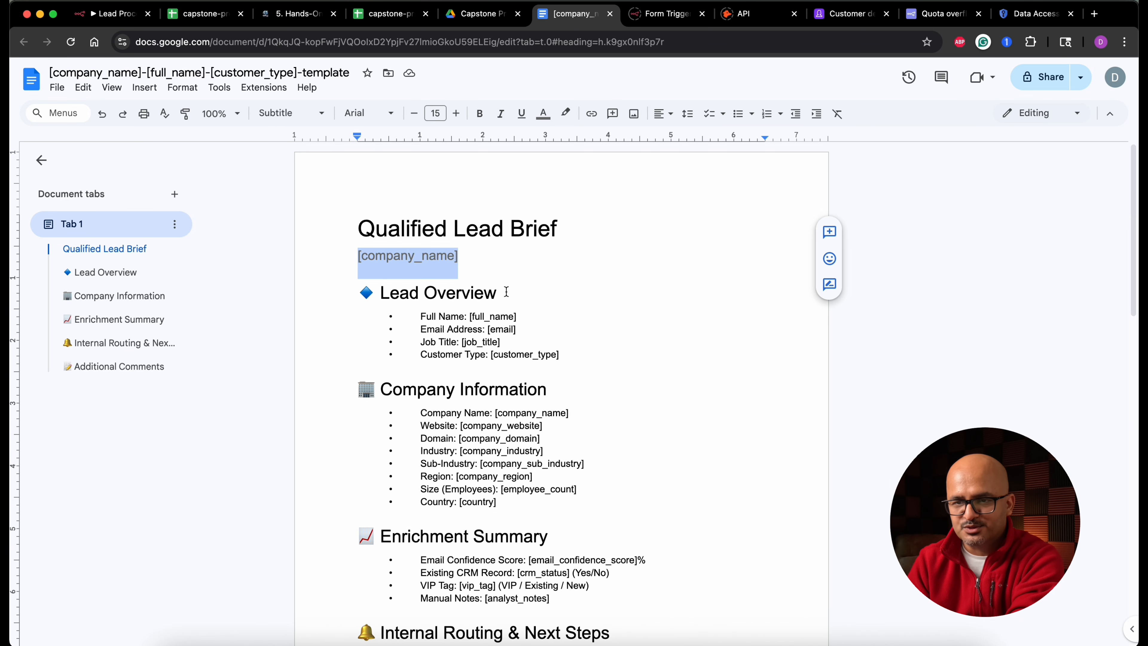
pyautogui.scroll(-6, 521, 372)
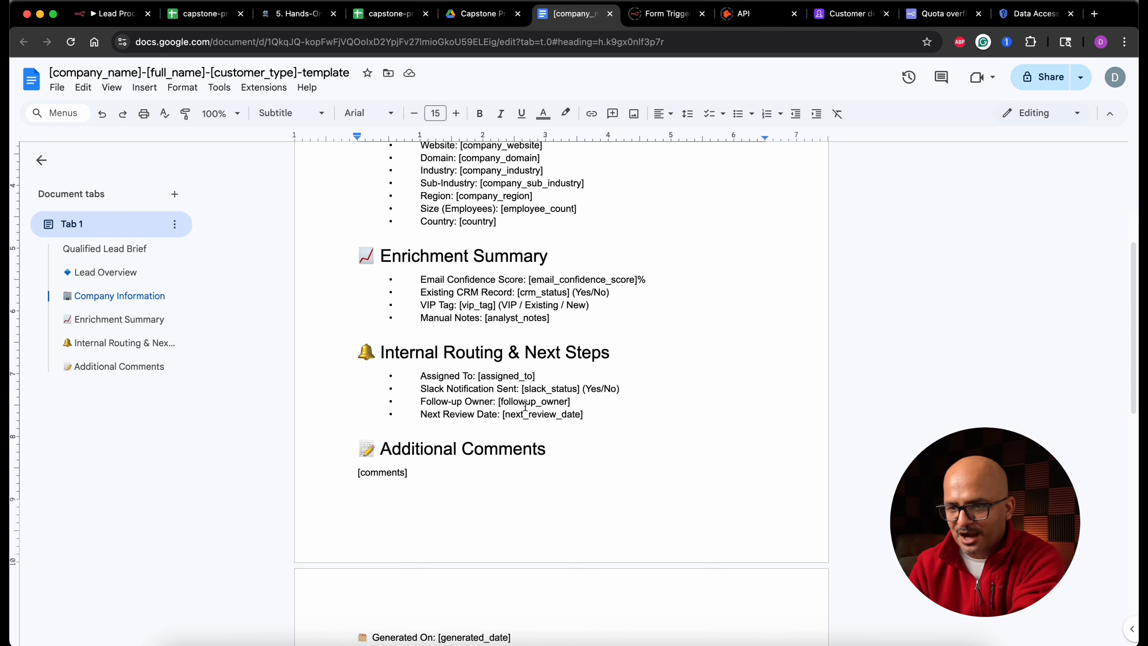
pyautogui.scroll(5, 525, 406)
pyautogui.click(113, 13)
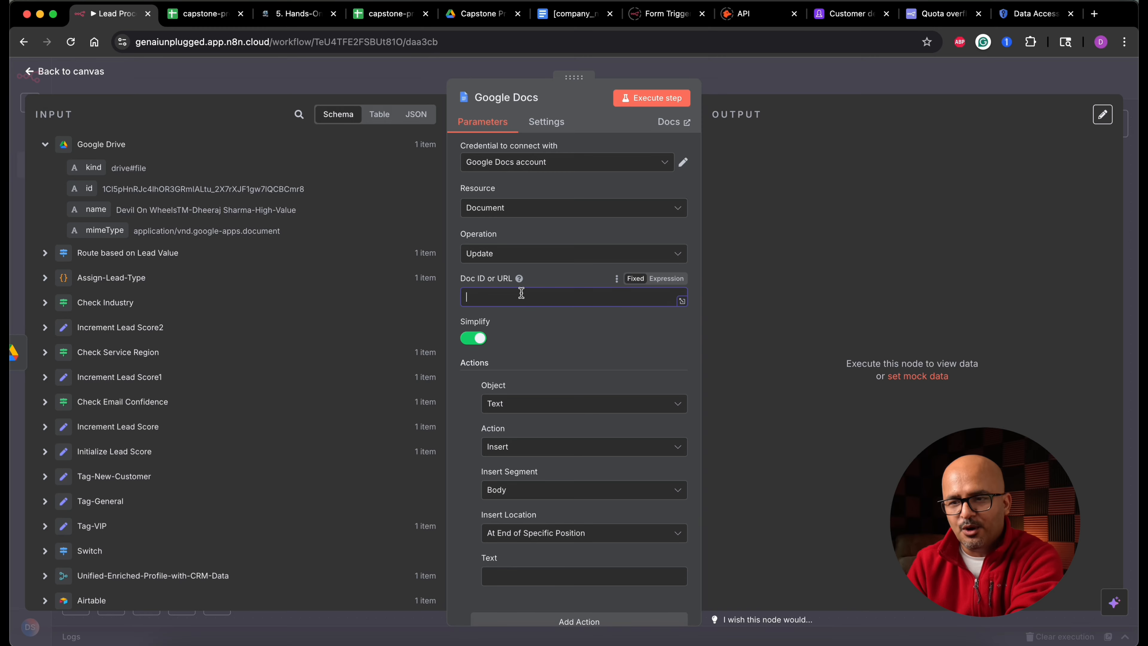
pyautogui.moveTo(90, 190); pyautogui.dragTo(490, 294)
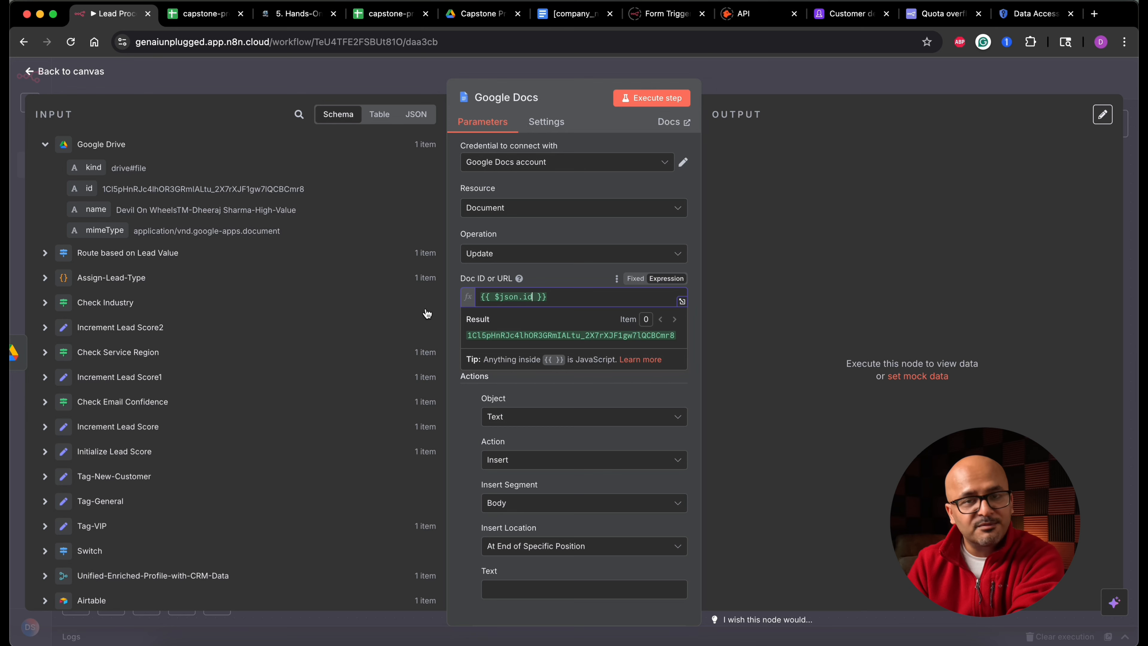
pyautogui.click(452, 332)
pyautogui.click(551, 461)
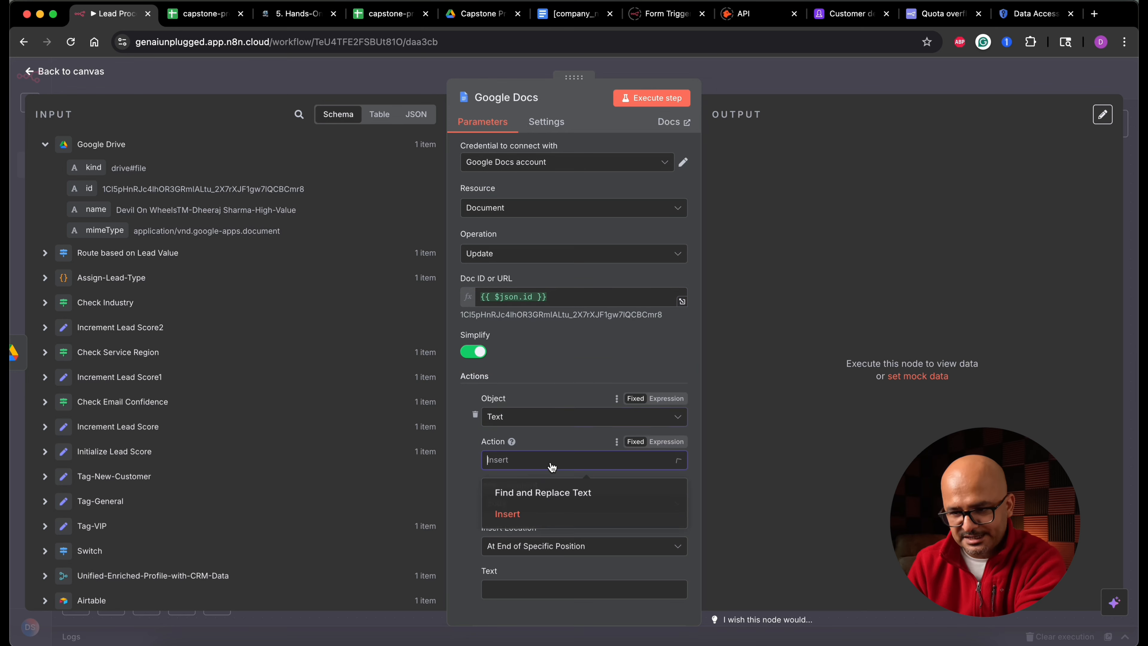
pyautogui.click(565, 497)
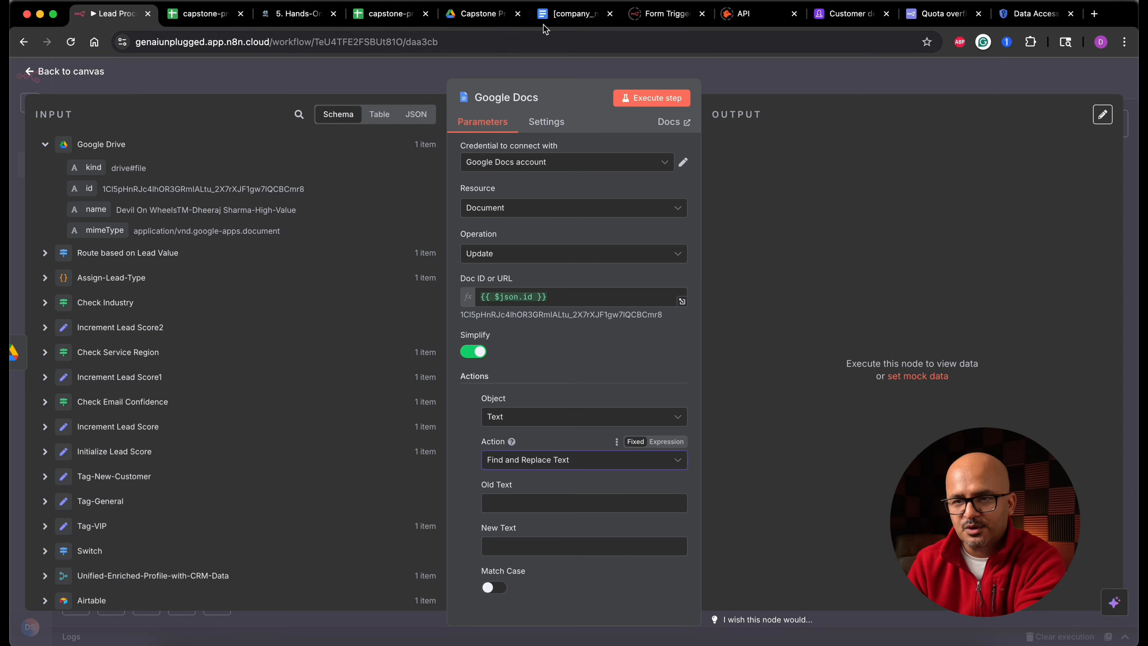
# - Copy the '[company_name]' placeholder from the template document and paste it as the Old Text
pyautogui.click(563, 15)
pyautogui.scroll(5, 516, 254)
pyautogui.tripleClick(516, 253)
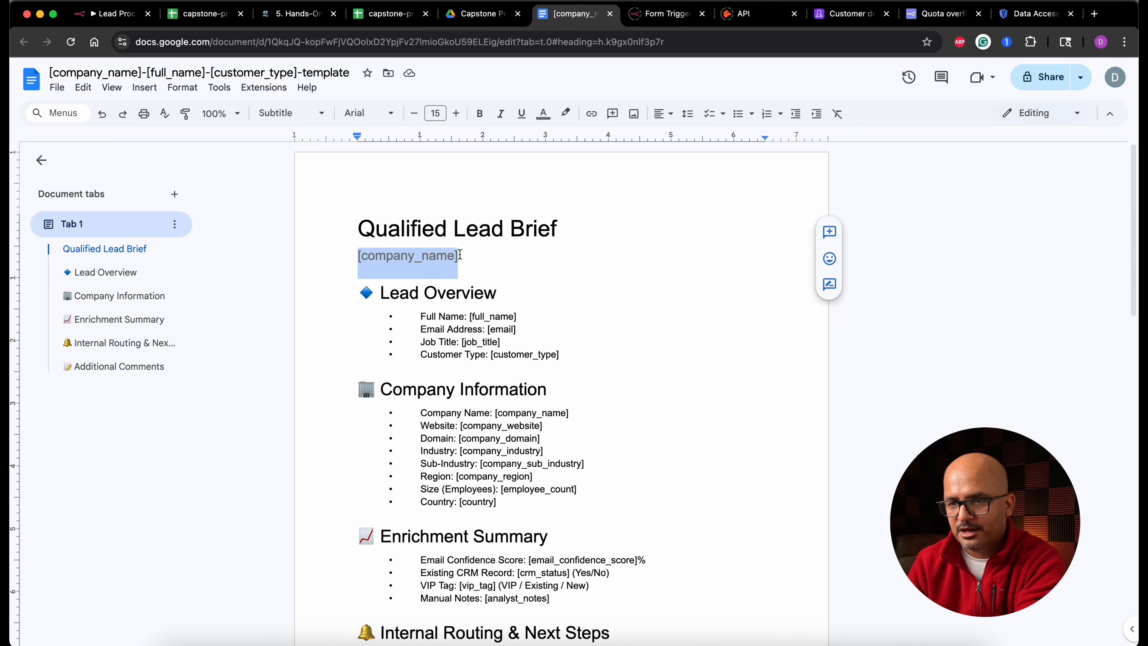
pyautogui.rightClick(426, 261)
pyautogui.click(457, 293)
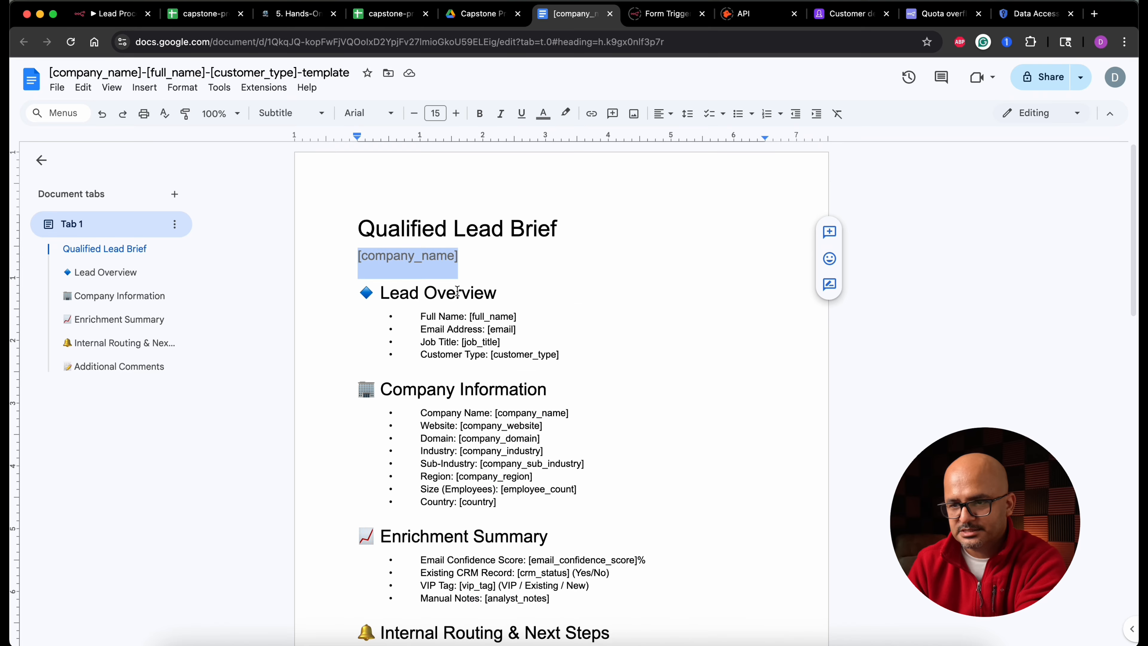
pyautogui.click(113, 14)
pyautogui.press('super+v')
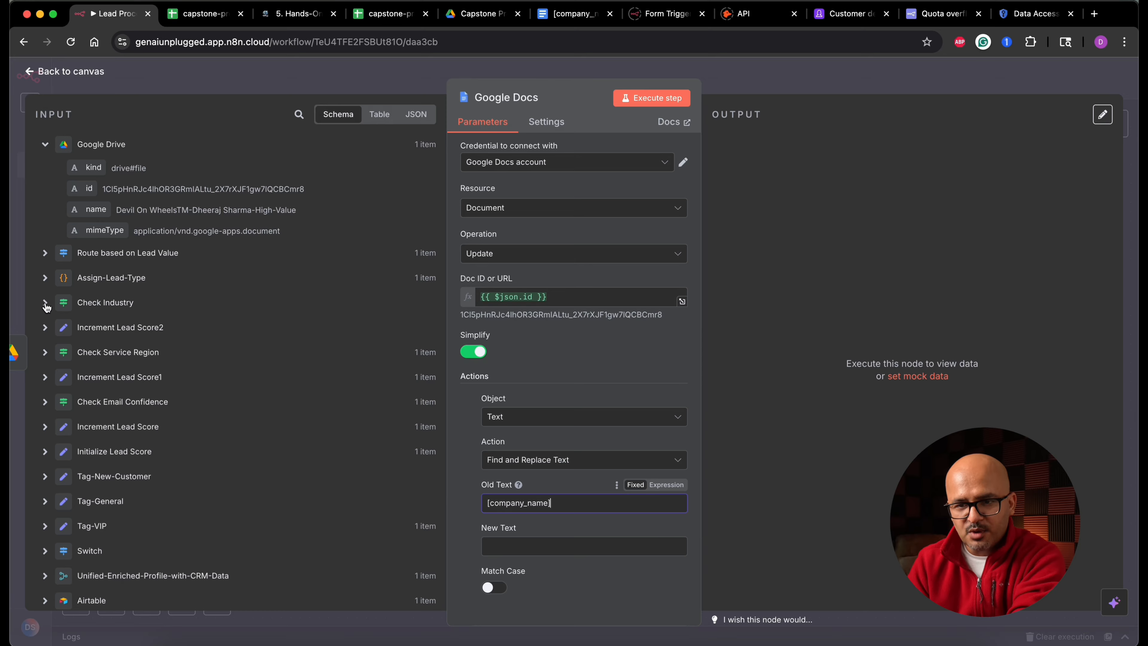
pyautogui.click(45, 253)
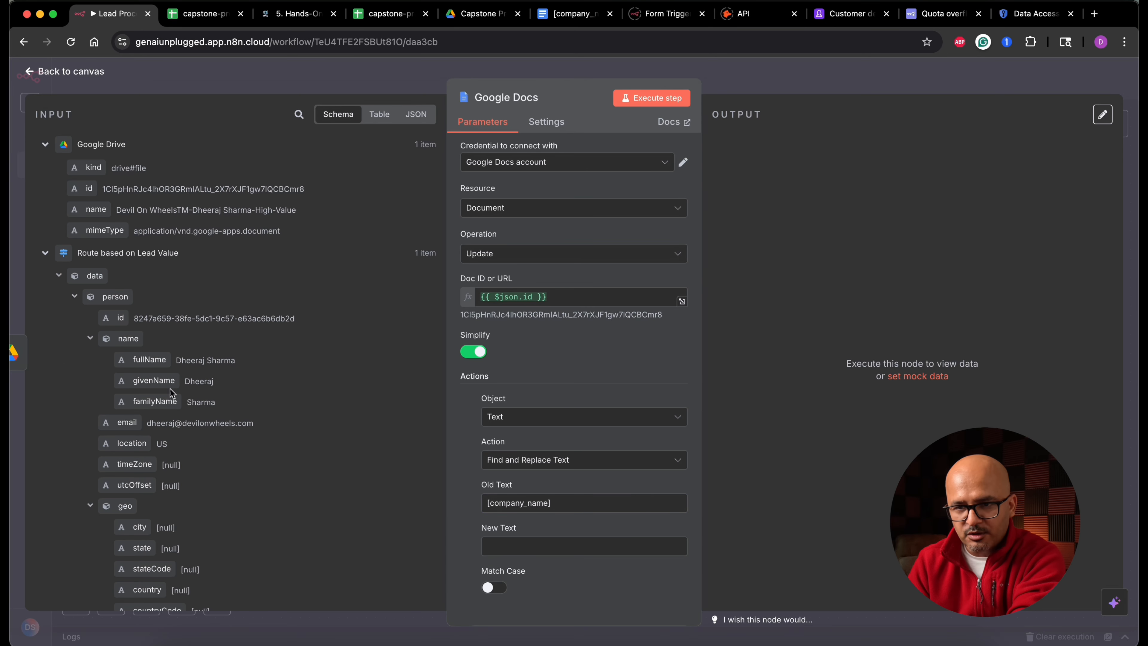
# - Map the company name from the Route based on Lead Value data into the first action's New Text
pyautogui.click(73, 299)
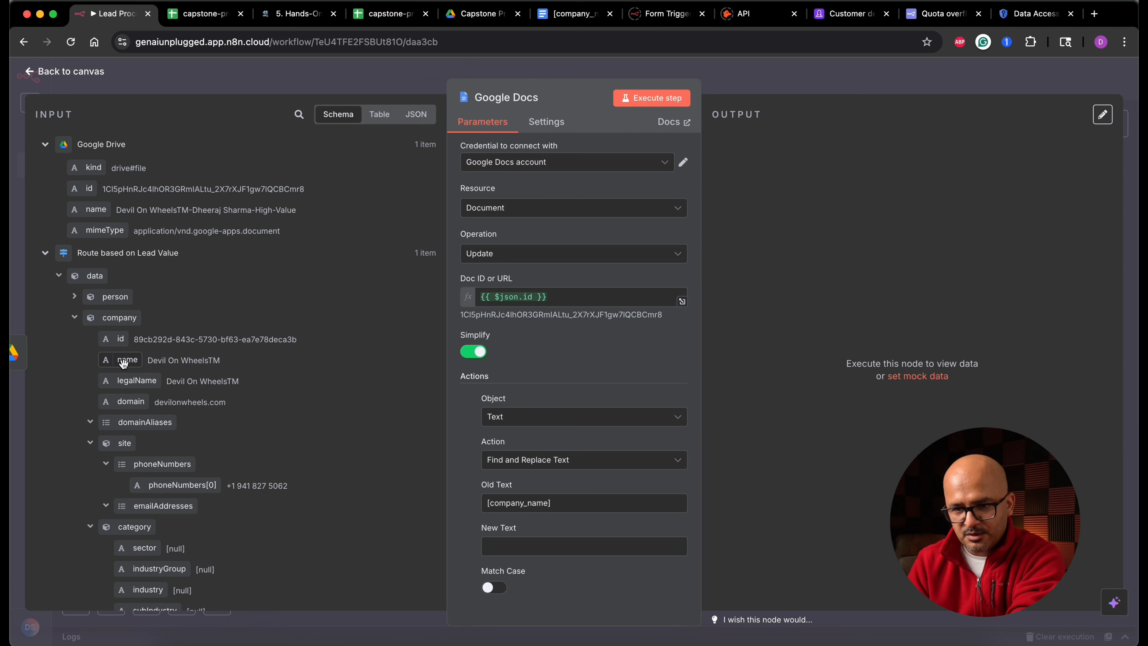
pyautogui.moveTo(128, 361); pyautogui.dragTo(572, 567)
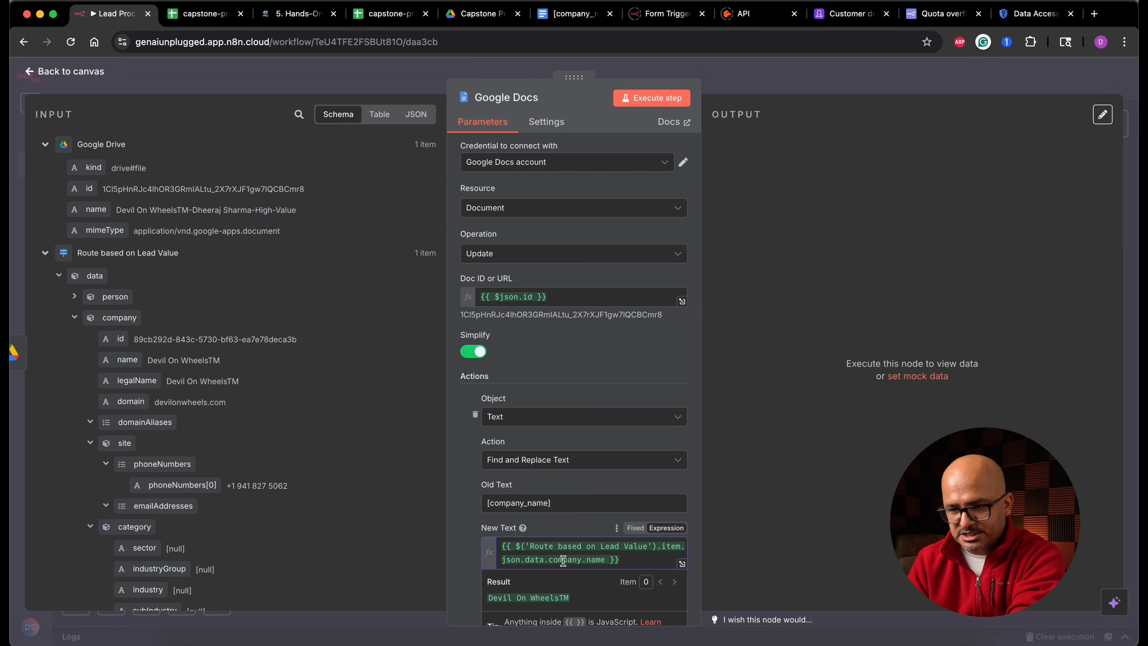
pyautogui.click(475, 523)
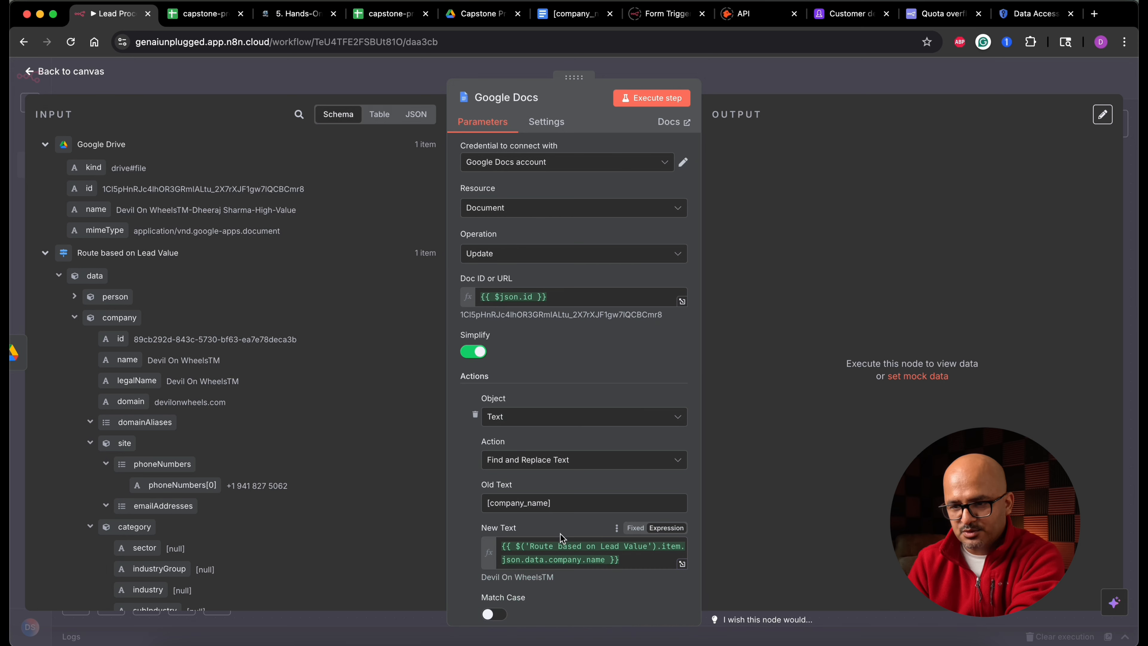
# - Add a second action to the Google Docs node with the action Find and Replace Text
pyautogui.scroll(-3, 522, 509)
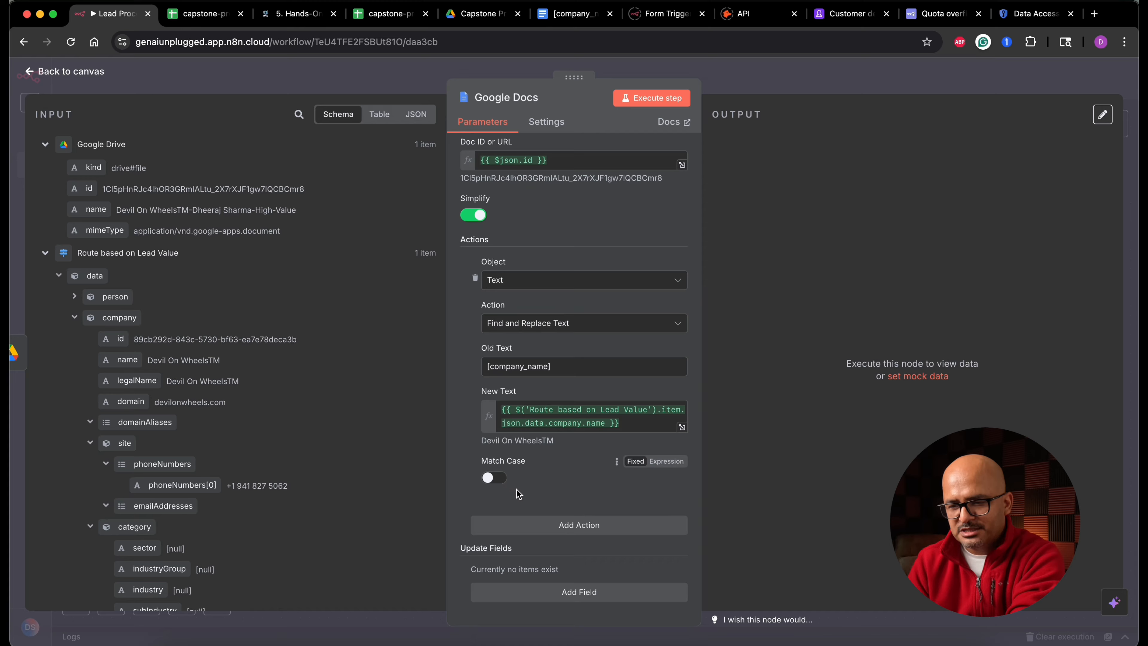
pyautogui.click(584, 526)
pyautogui.scroll(-3, 583, 528)
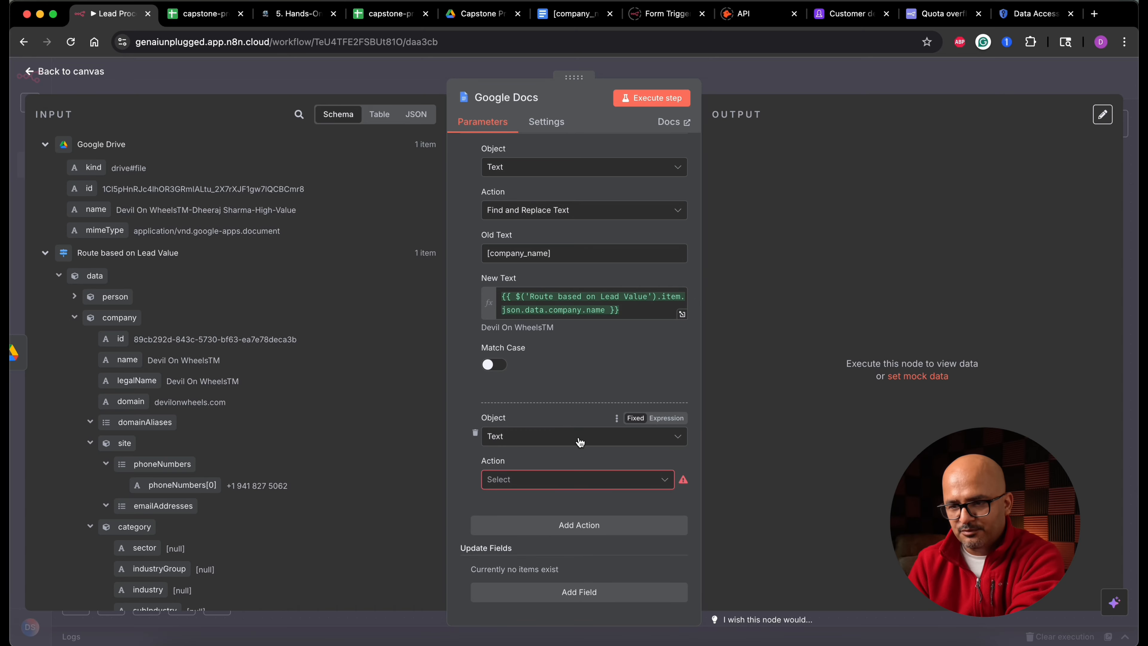
pyautogui.click(570, 480)
pyautogui.click(548, 515)
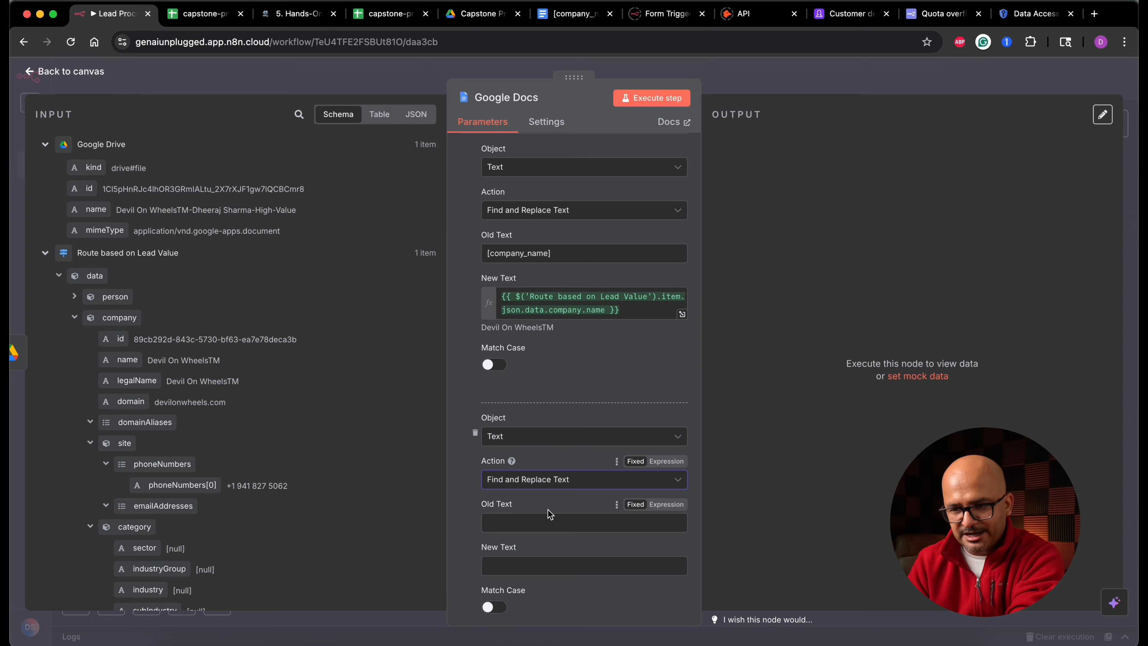
# - Copy the '[full_name]' placeholder from the template document and paste it as the second action's Old Text
pyautogui.click(573, 16)
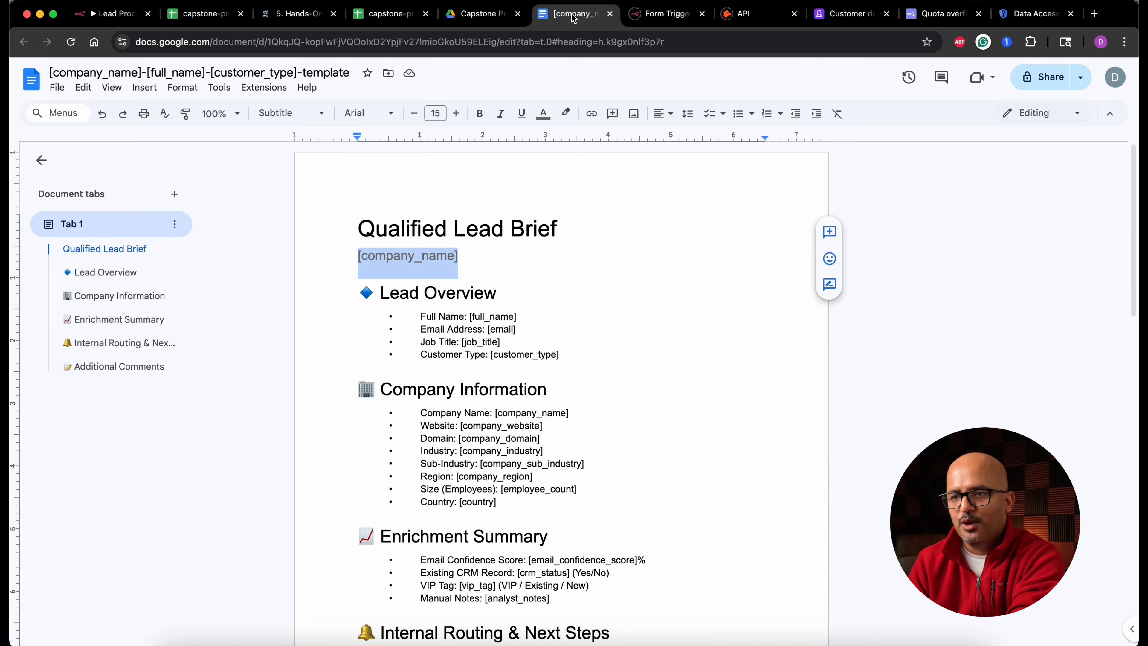
pyautogui.moveTo(471, 317); pyautogui.dragTo(513, 316)
pyautogui.press('super+c')
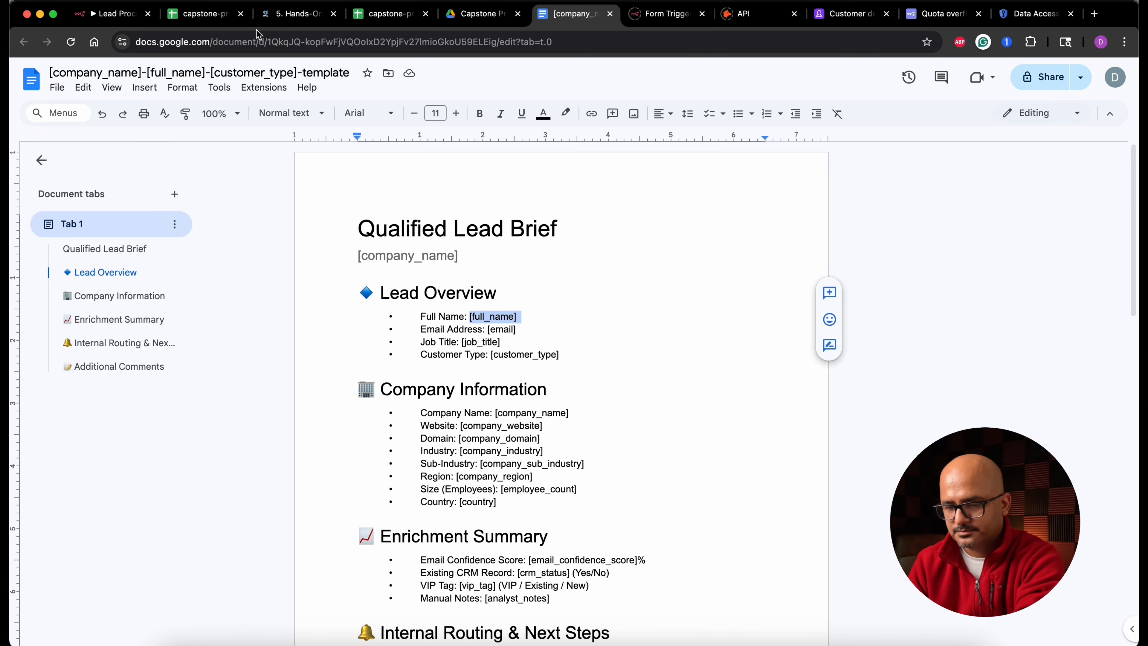
pyautogui.click(113, 13)
pyautogui.press('super+v')
pyautogui.press('Tab')
pyautogui.press('super+v')
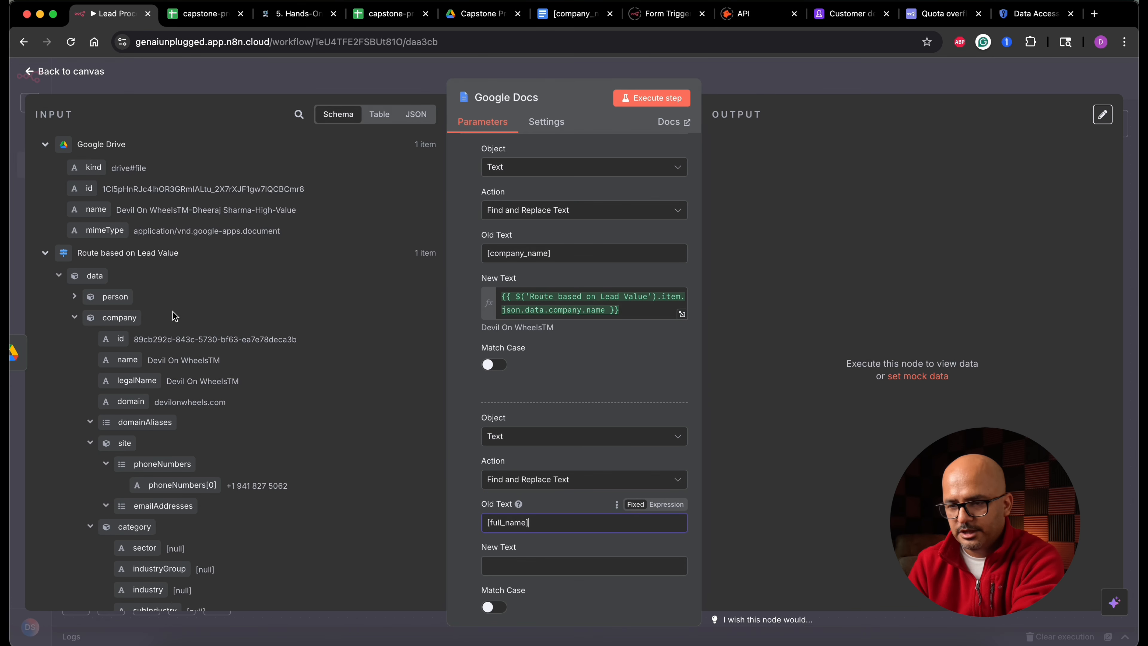
# - Map the person's fullName field into the second action's New Text
pyautogui.click(75, 296)
pyautogui.moveTo(149, 359); pyautogui.dragTo(542, 565)
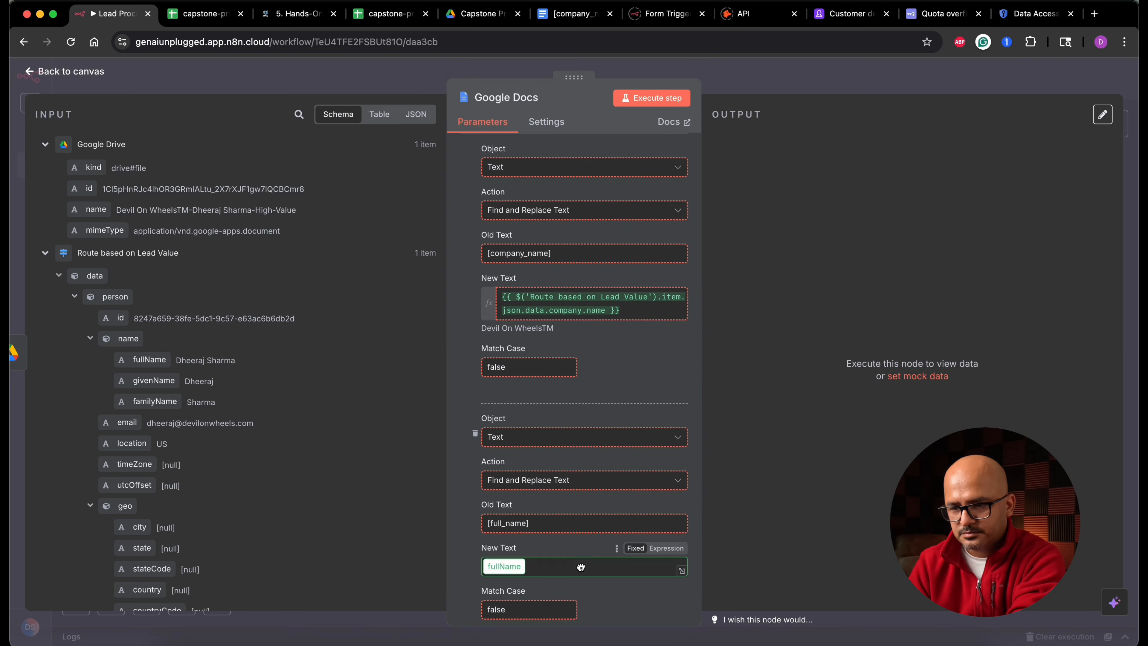
pyautogui.click(464, 543)
# - Add a third Find and Replace Text action to the Google Docs node
pyautogui.scroll(-5, 465, 544)
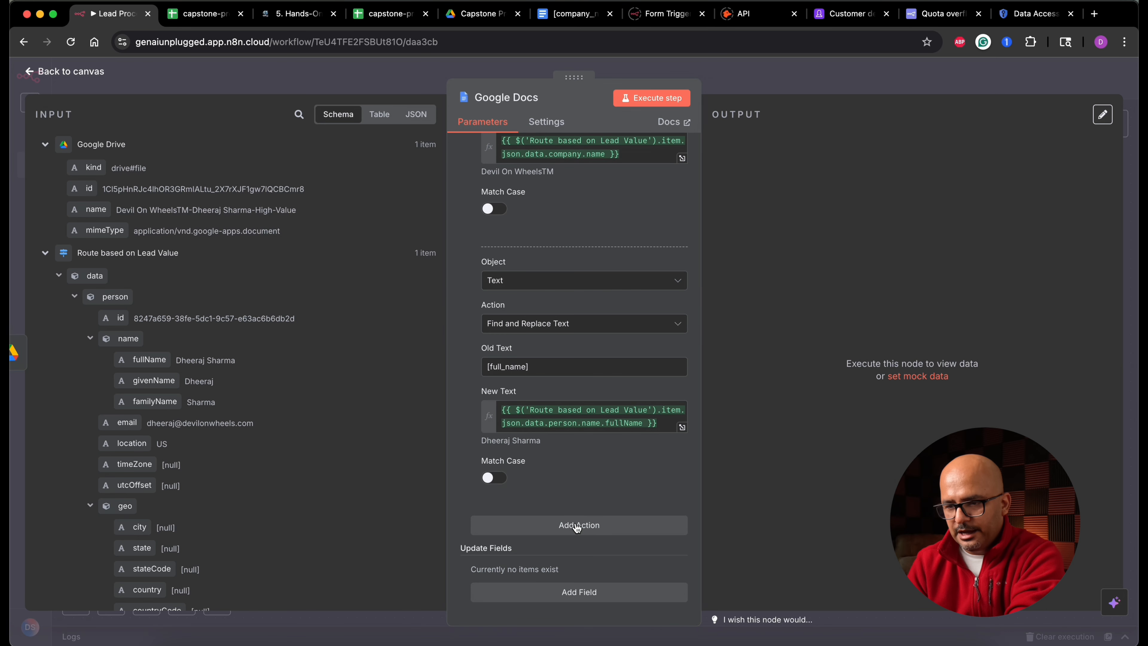
pyautogui.click(576, 526)
pyautogui.scroll(-3, 579, 513)
pyautogui.click(576, 479)
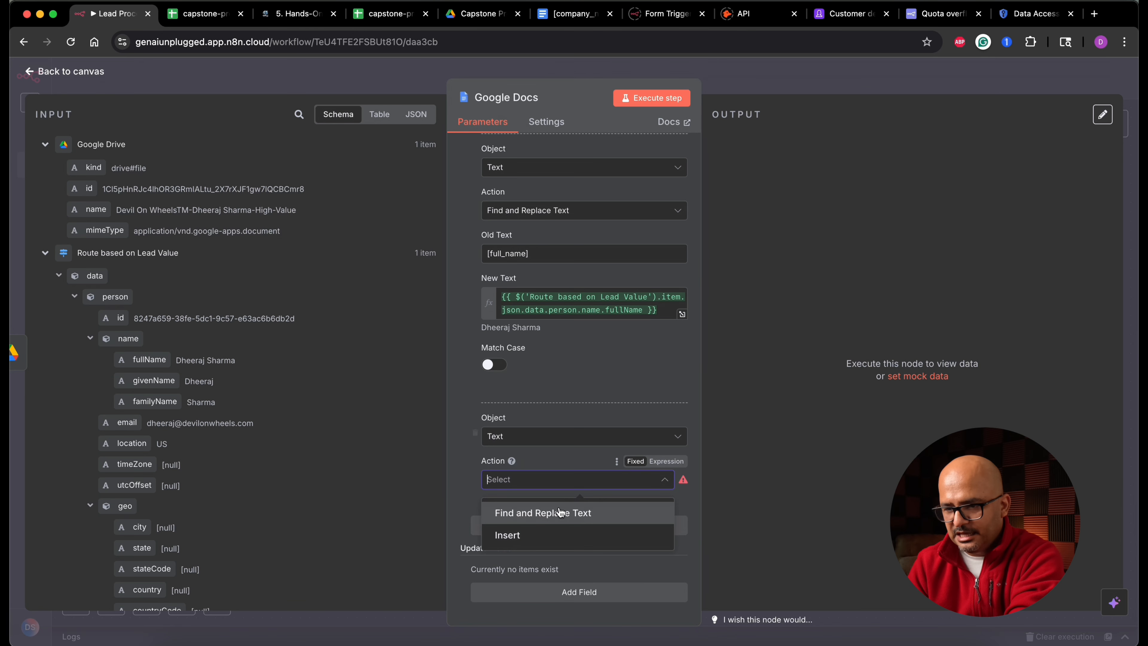
pyautogui.click(560, 517)
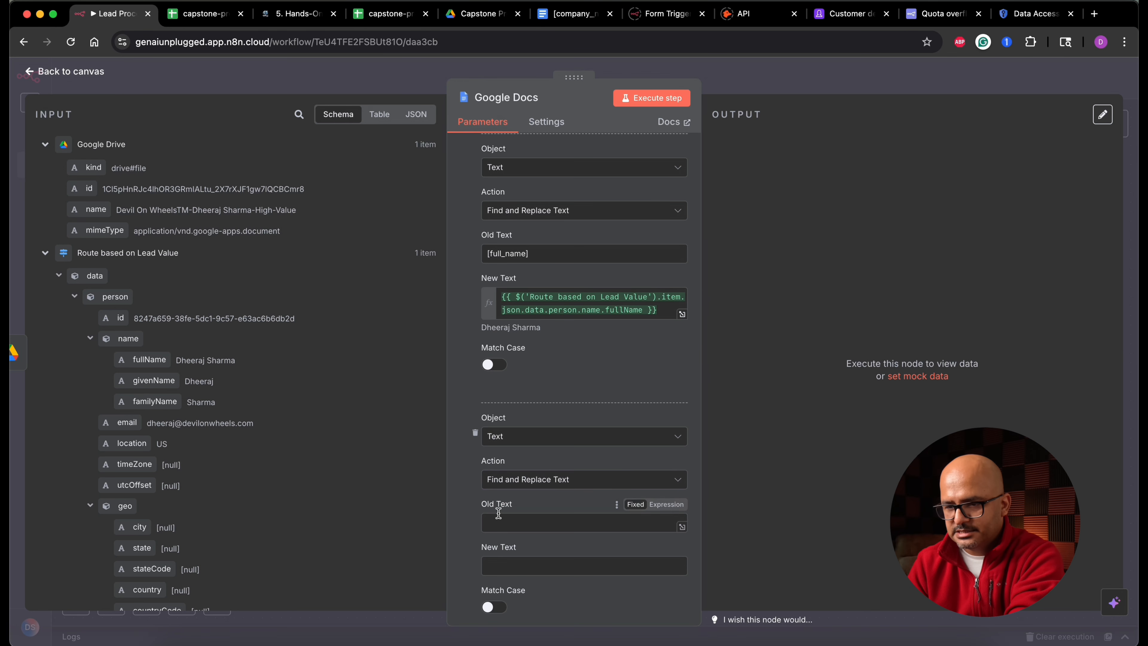
# - Copy the '[email]' placeholder from the template into the third action's Old Text and map the person's email into New Text
pyautogui.click(561, 15)
pyautogui.moveTo(518, 330); pyautogui.dragTo(488, 330)
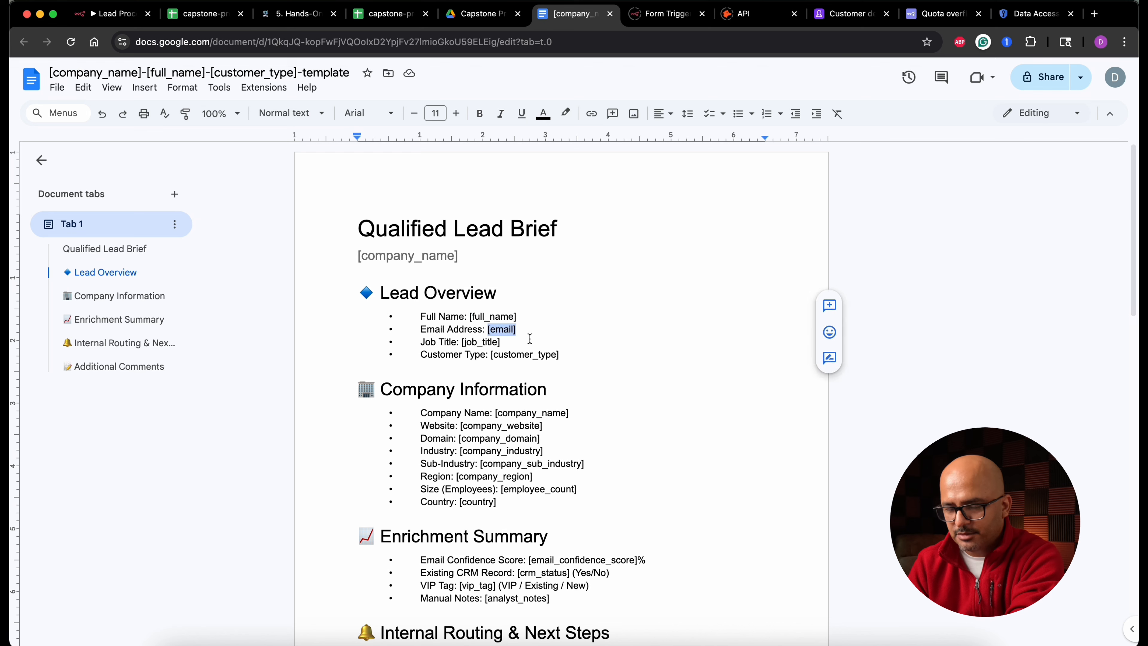
pyautogui.click(113, 14)
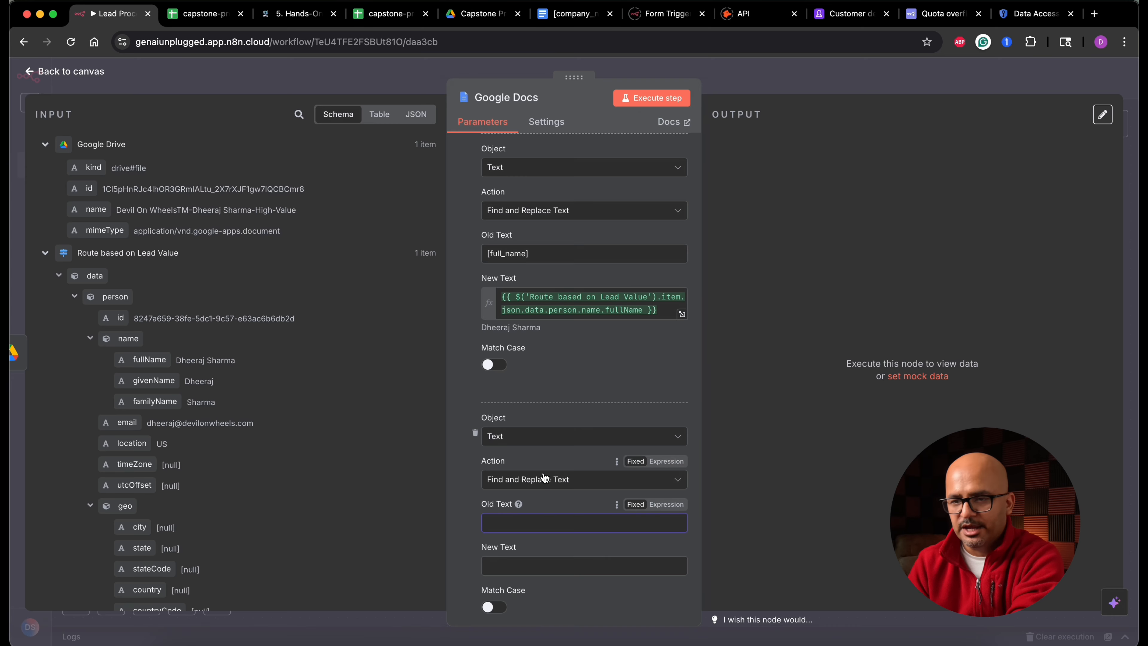
pyautogui.press('super+v')
pyautogui.click(553, 565)
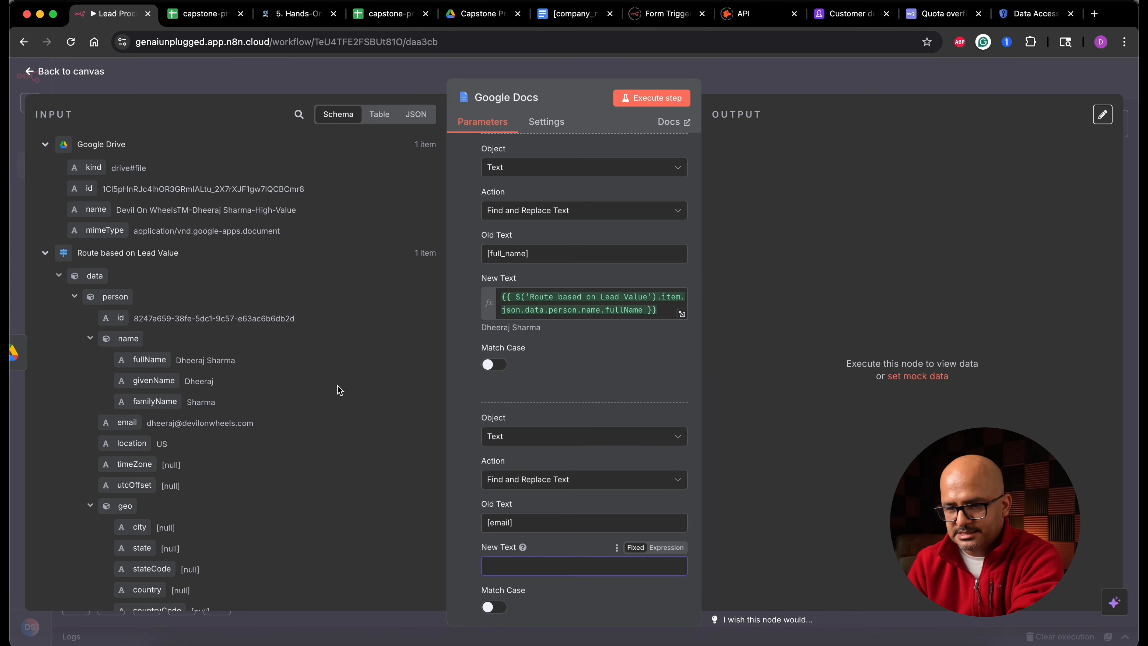
pyautogui.moveTo(126, 424); pyautogui.dragTo(541, 564)
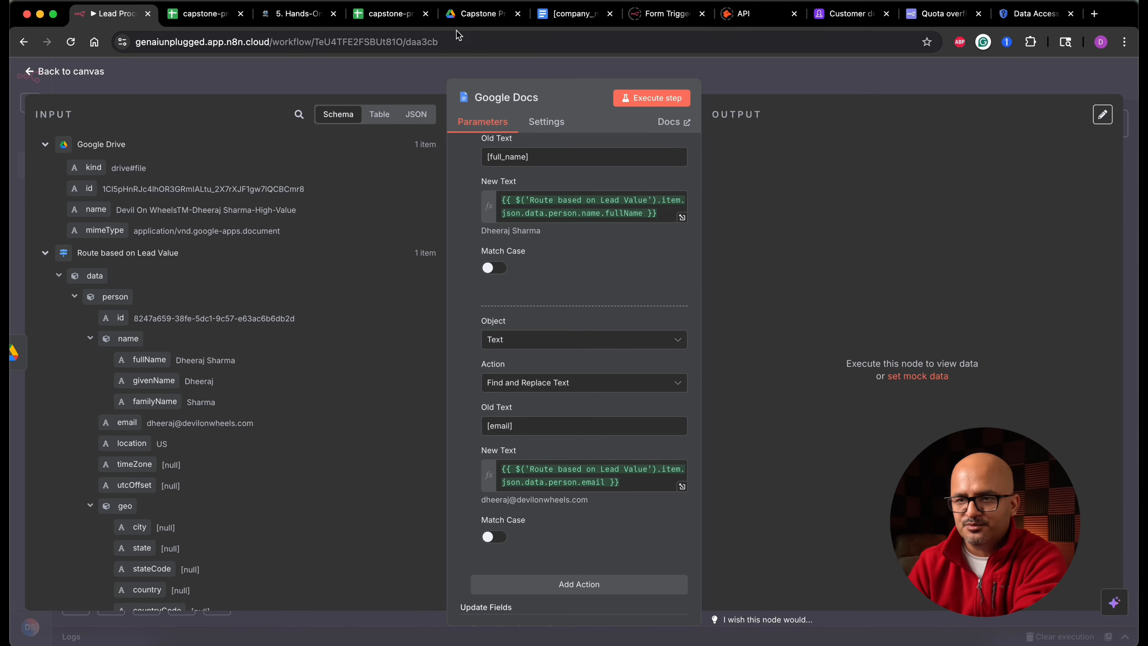
pyautogui.click(570, 15)
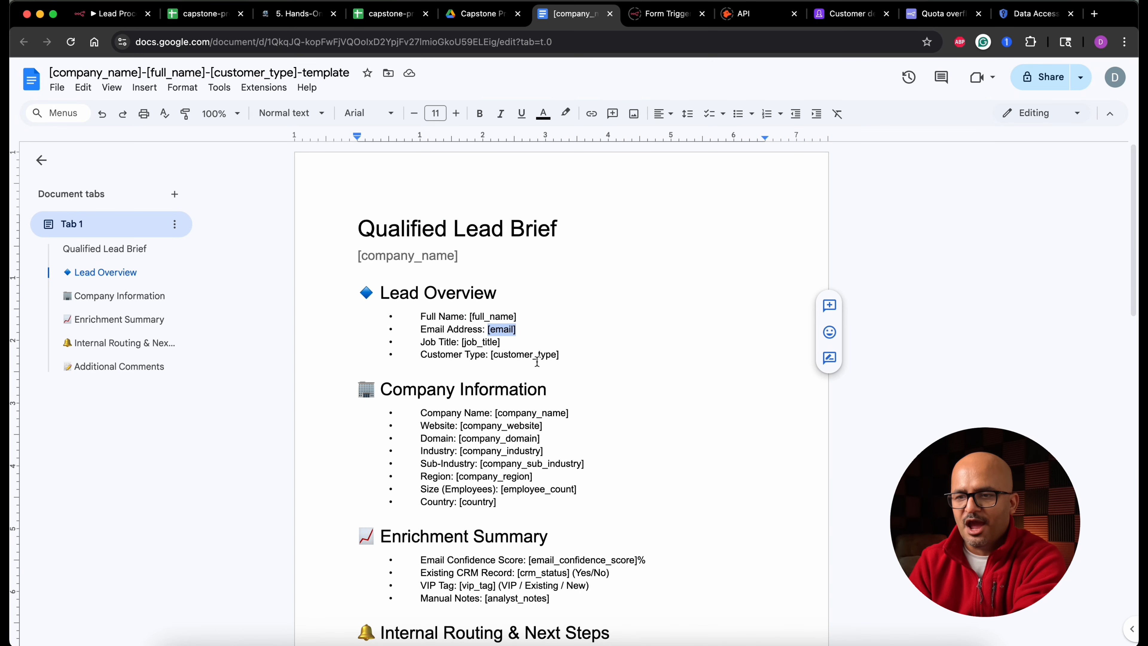
pyautogui.click(466, 14)
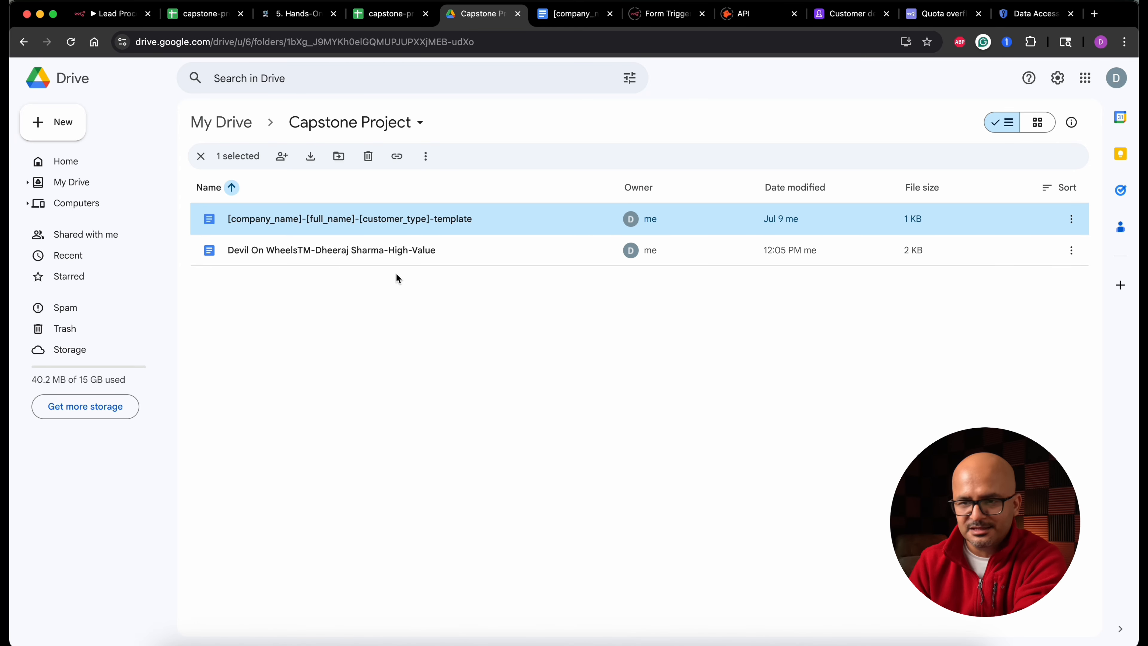
pyautogui.click(113, 13)
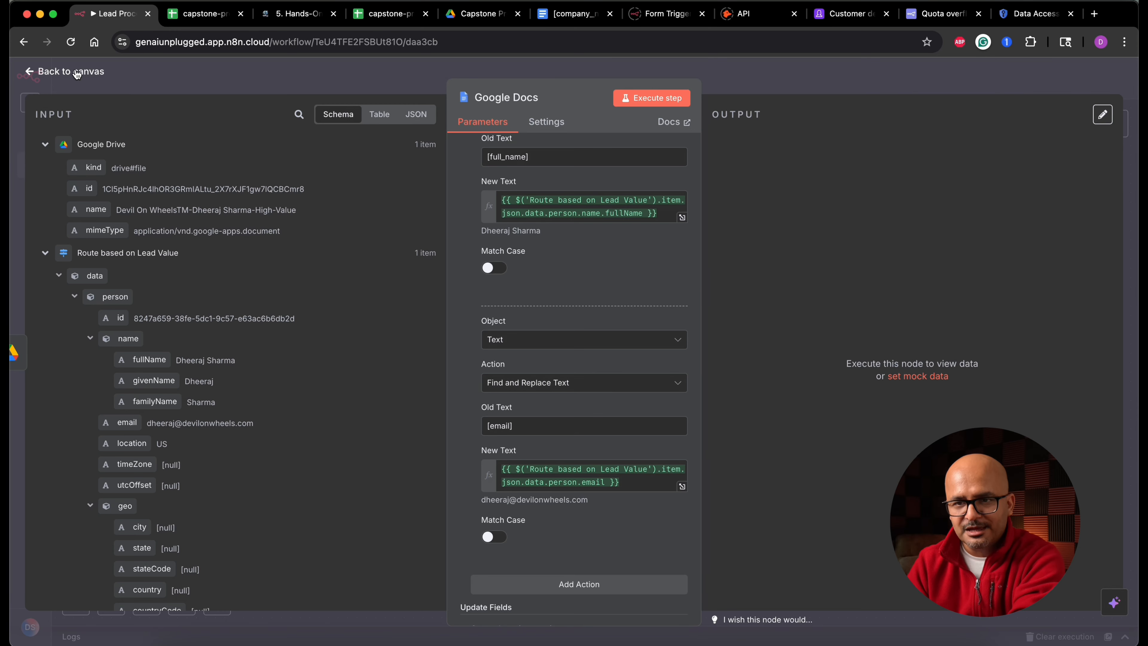
# - Rename the Google Docs node to Replace-Dynamic-Data
pyautogui.click(506, 97)
pyautogui.tripleClick(623, 89)
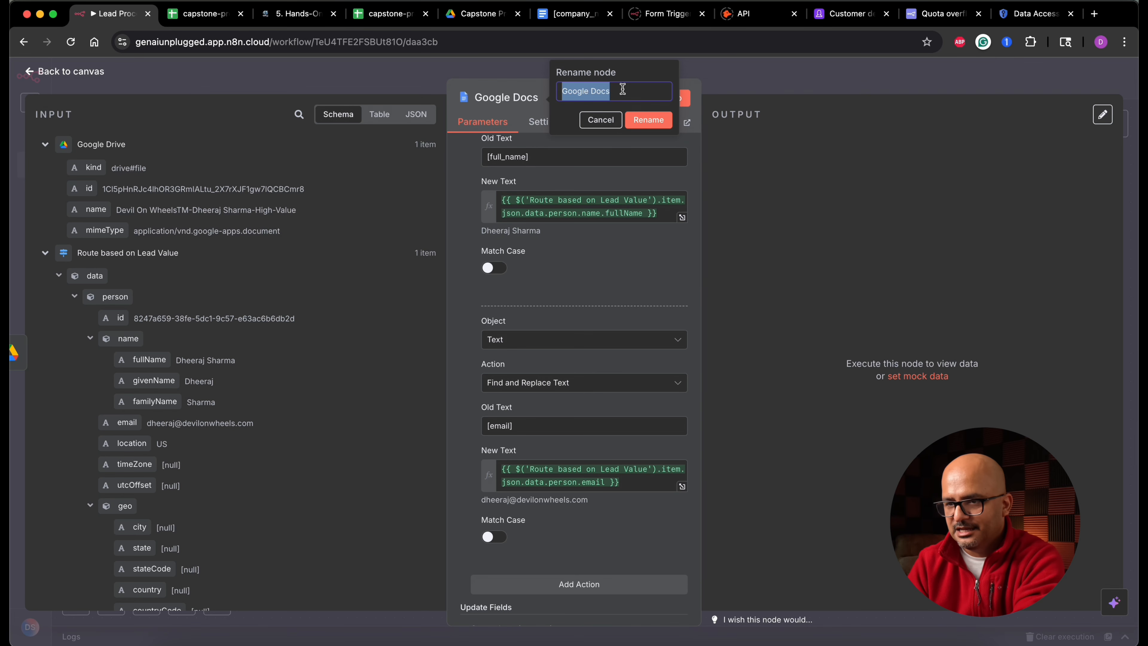
pyautogui.write('Replace-D')
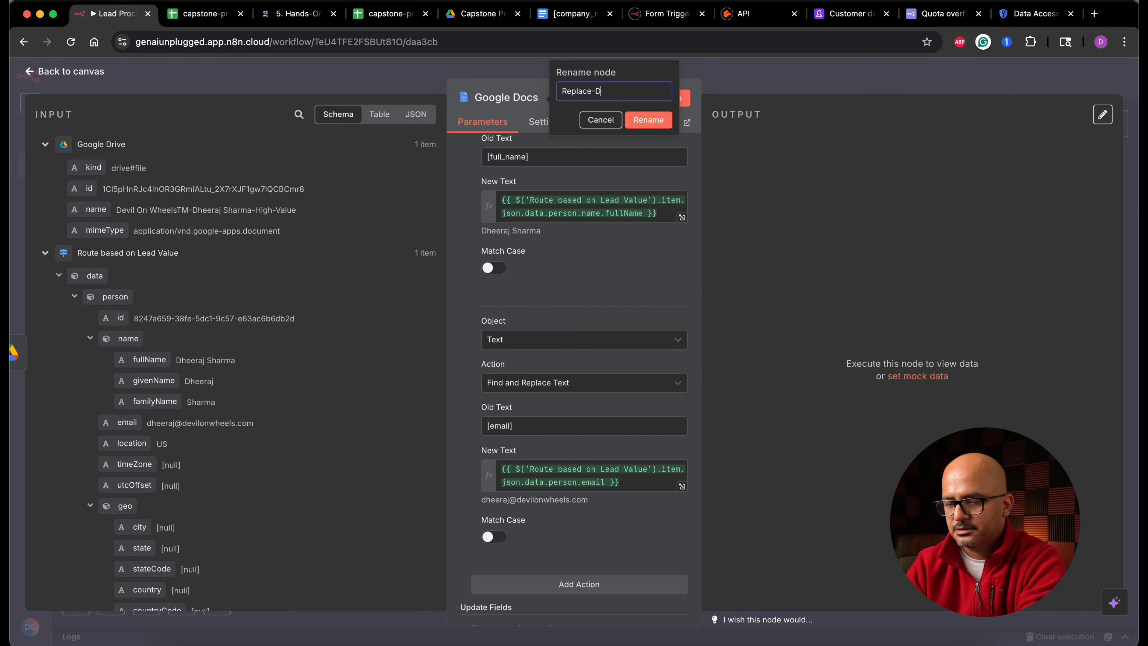
pyautogui.write('ynamic-Data')
pyautogui.click(661, 120)
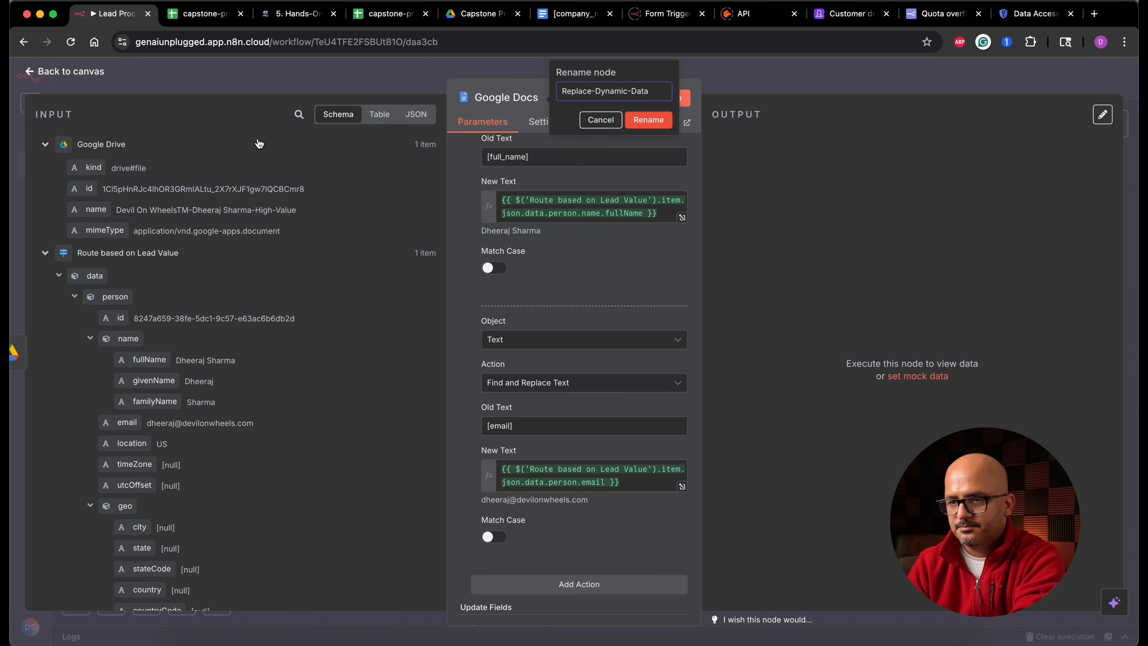
# - Rename the Google Drive node to Copy Base Template and return to the canvas
pyautogui.click(91, 74)
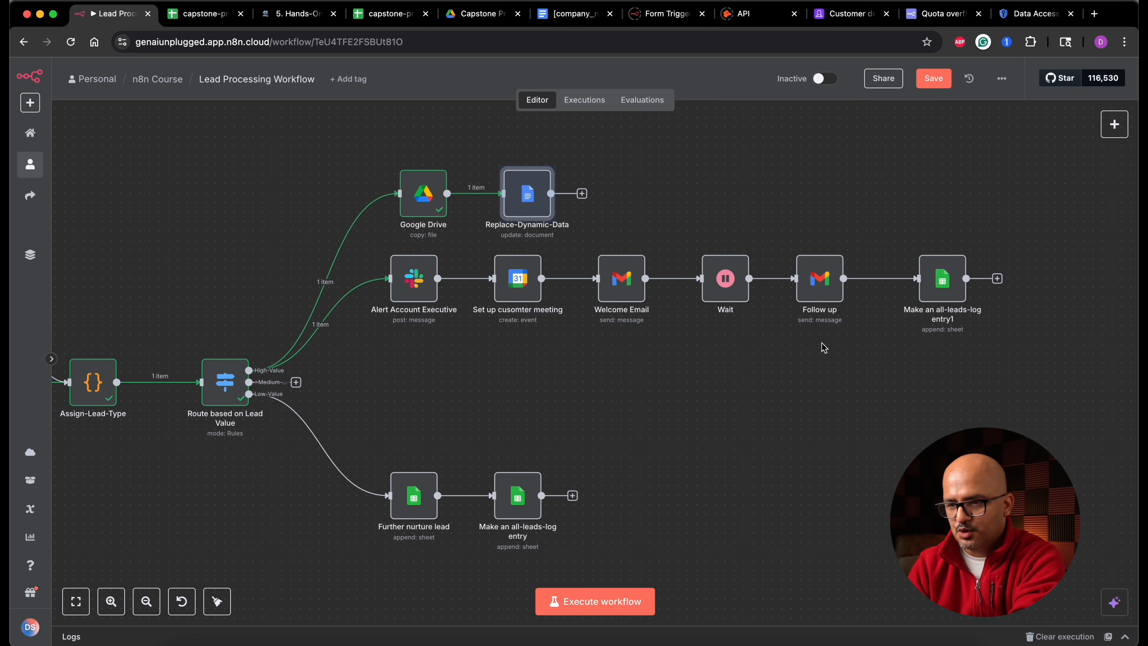
pyautogui.doubleClick(421, 197)
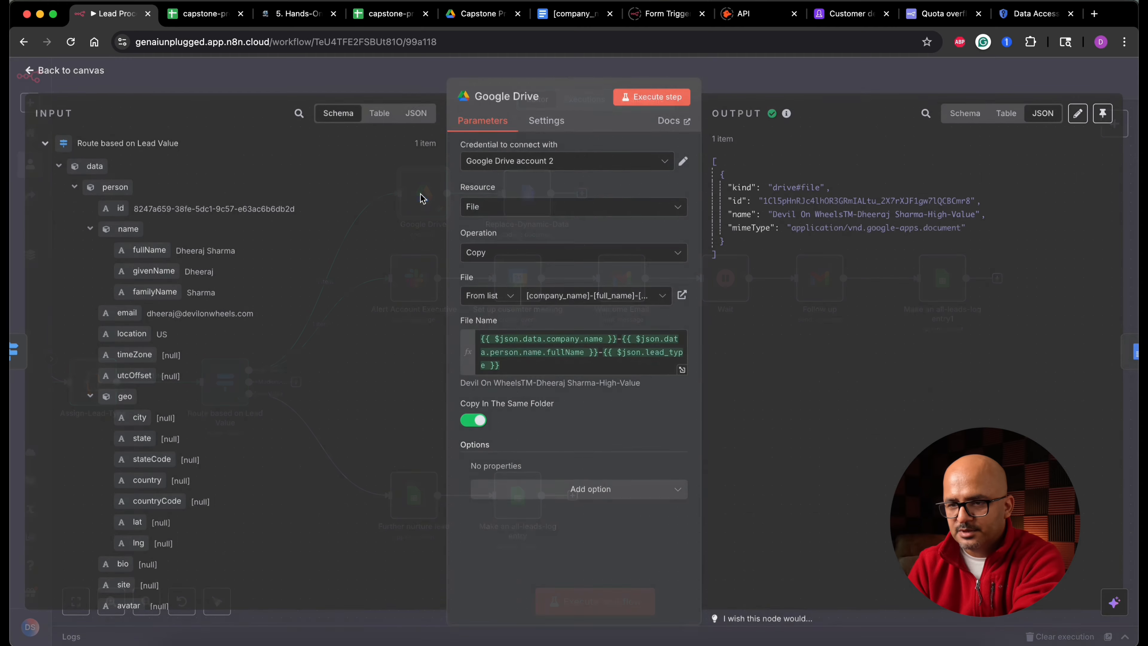
pyautogui.click(542, 98)
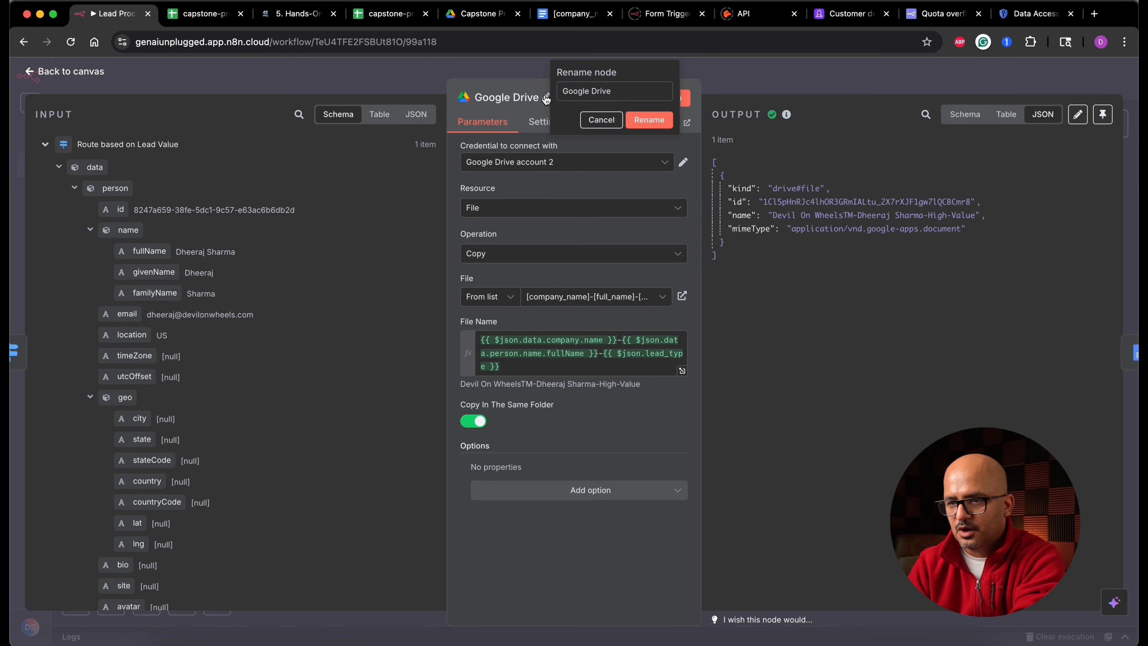
pyautogui.tripleClick(631, 89)
pyautogui.write('Copy Base Template')
pyautogui.click(649, 120)
pyautogui.click(102, 73)
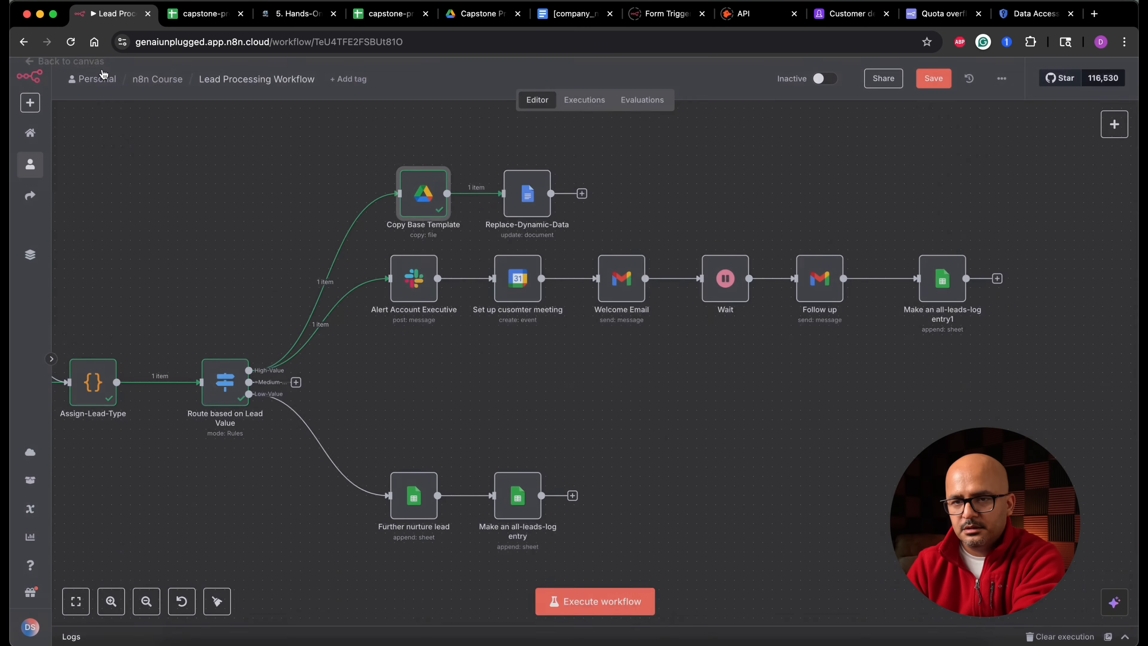
# - Execute the Replace-Dynamic-Data node on its own
pyautogui.moveTo(353, 150); pyautogui.dragTo(608, 234)
pyautogui.scroll(2, 612, 240)
pyautogui.moveTo(536, 270); pyautogui.dragTo(536, 232)
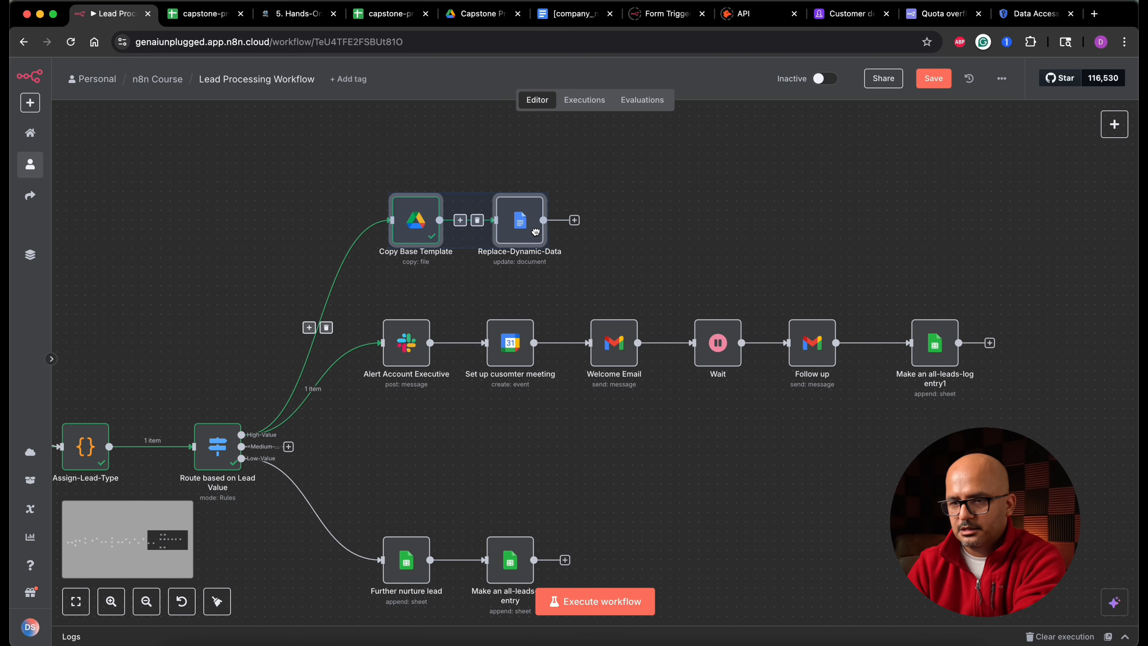
pyautogui.click(615, 242)
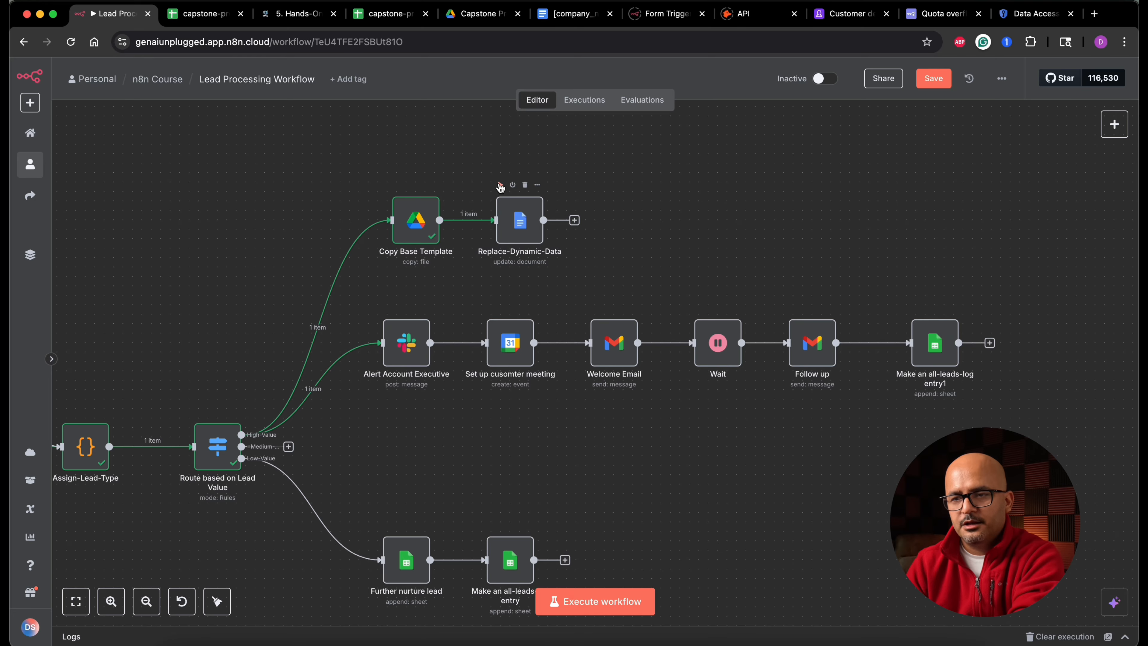
pyautogui.click(500, 186)
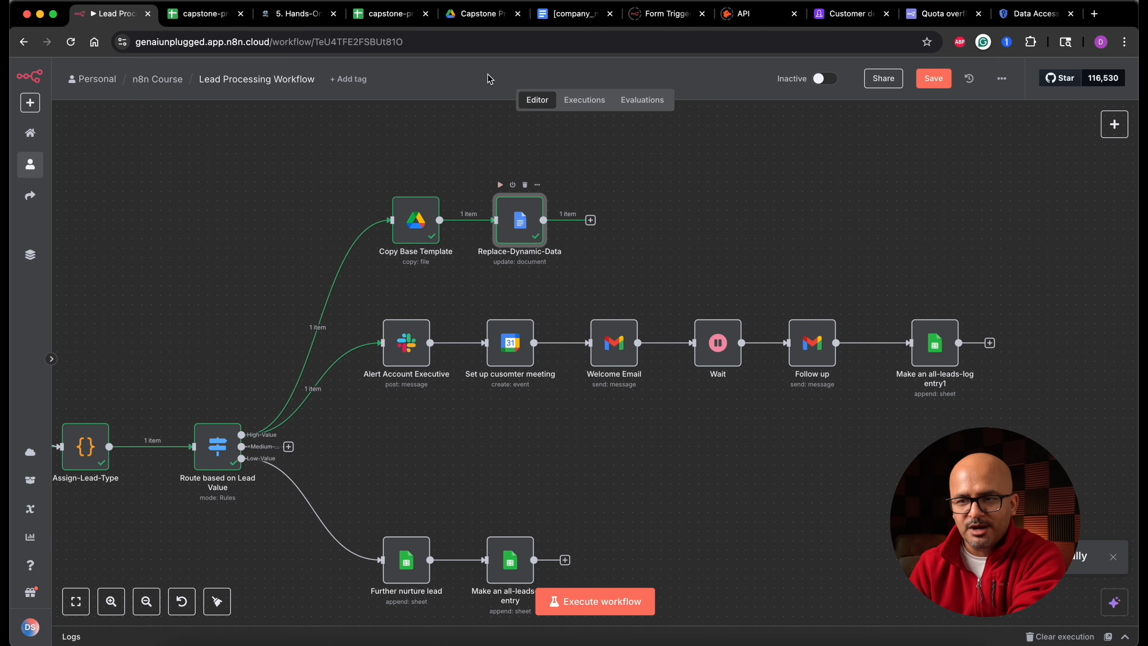
# - Open the newly generated lead brief copy in the Capstone Project Drive folder
pyautogui.click(476, 14)
pyautogui.doubleClick(390, 252)
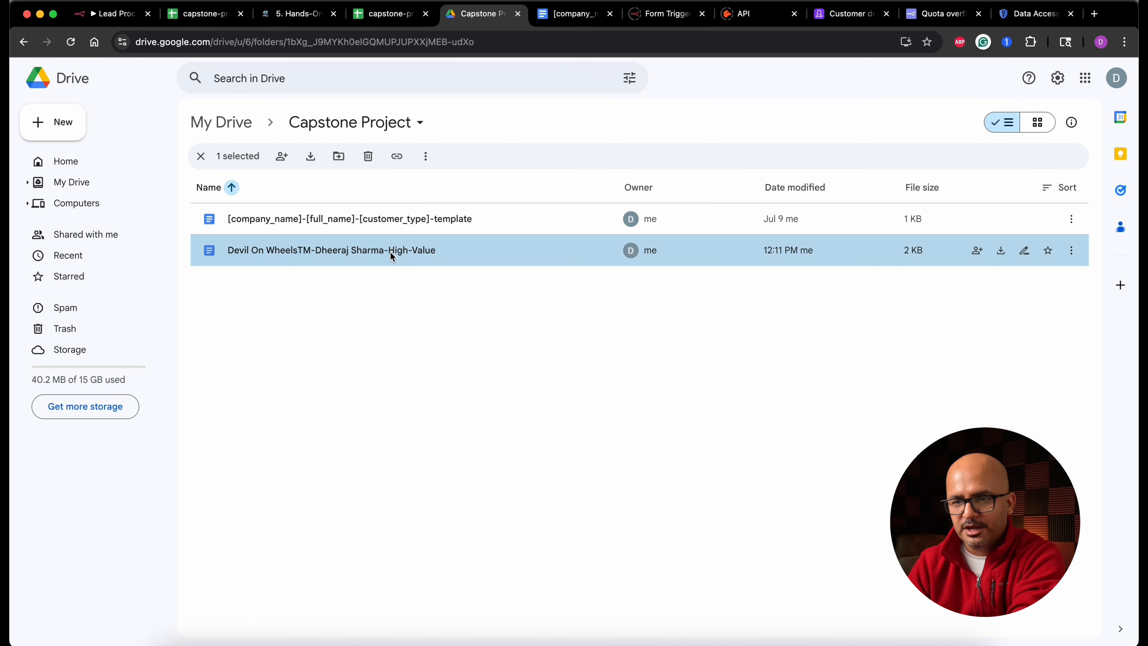
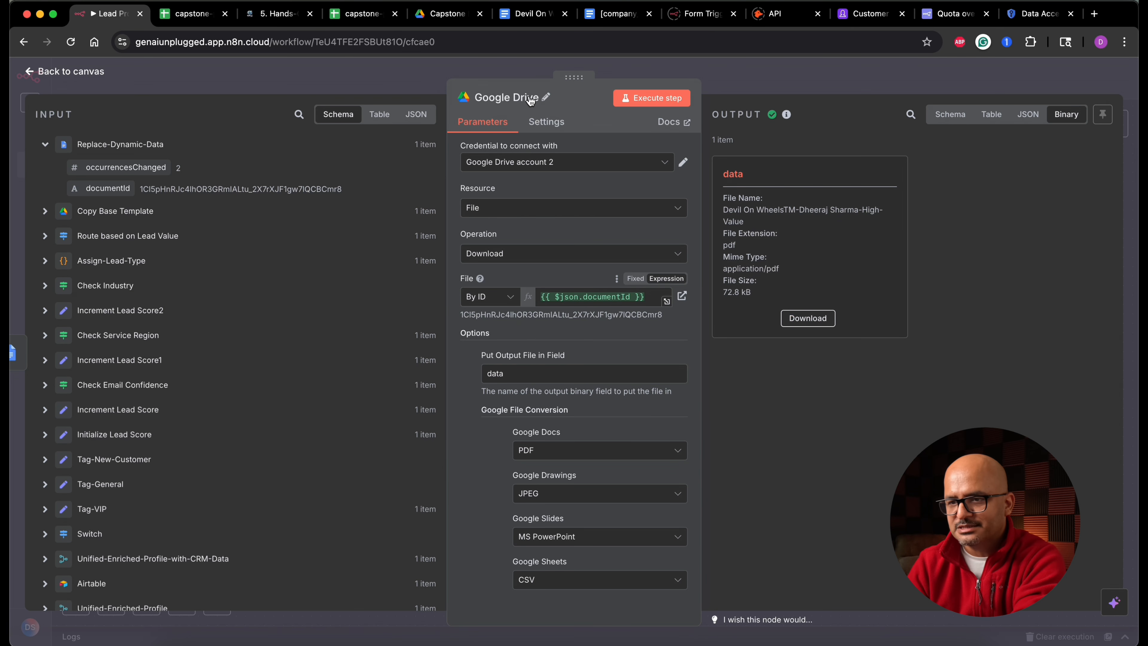
# - Rename the Google Drive download node to Download as PDF
pyautogui.click(546, 97)
pyautogui.press('super+a')
pyautogui.write('Downloa')
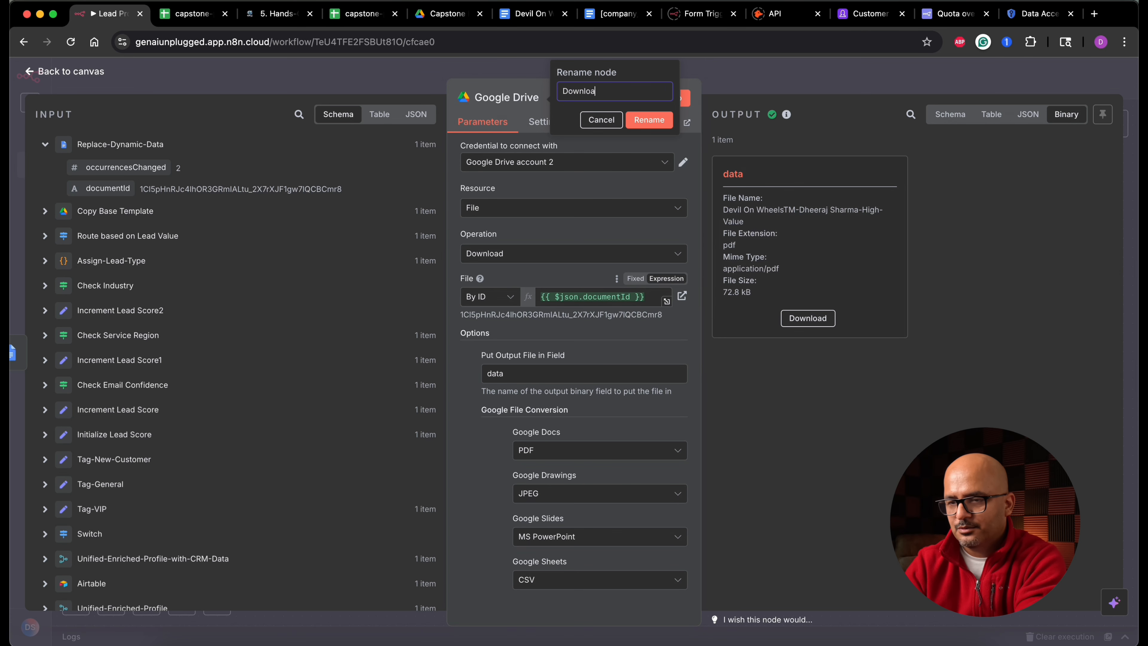
pyautogui.click(651, 119)
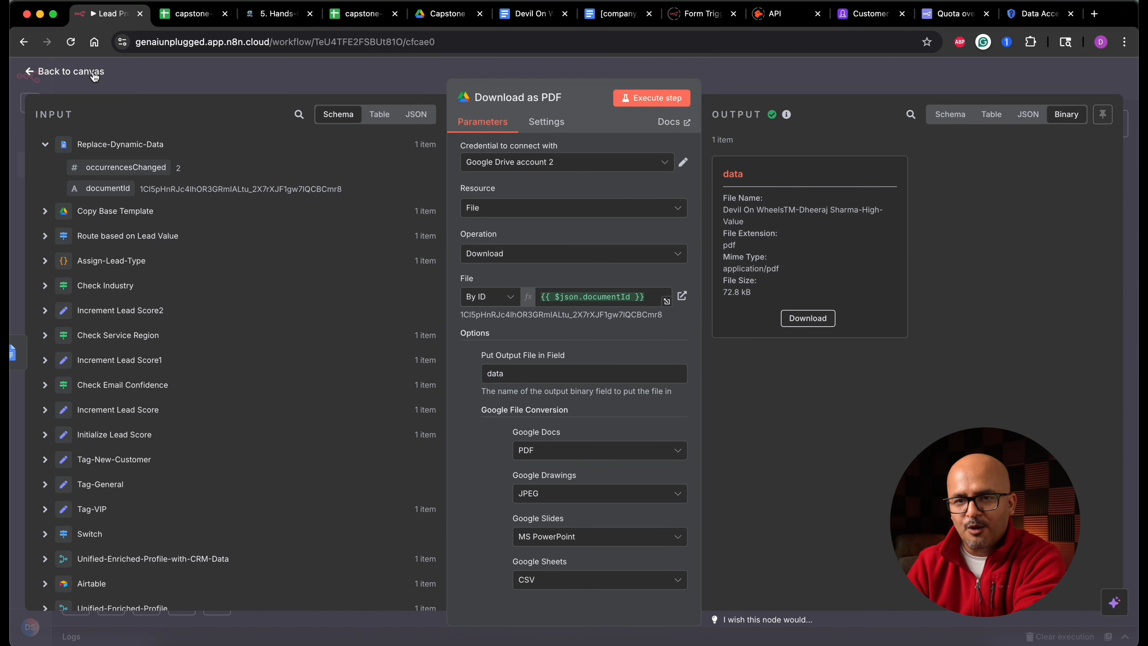
# - Add a Google Drive node with the Upload file operation after Download as PDF
pyautogui.press('Escape')
pyautogui.click(695, 220)
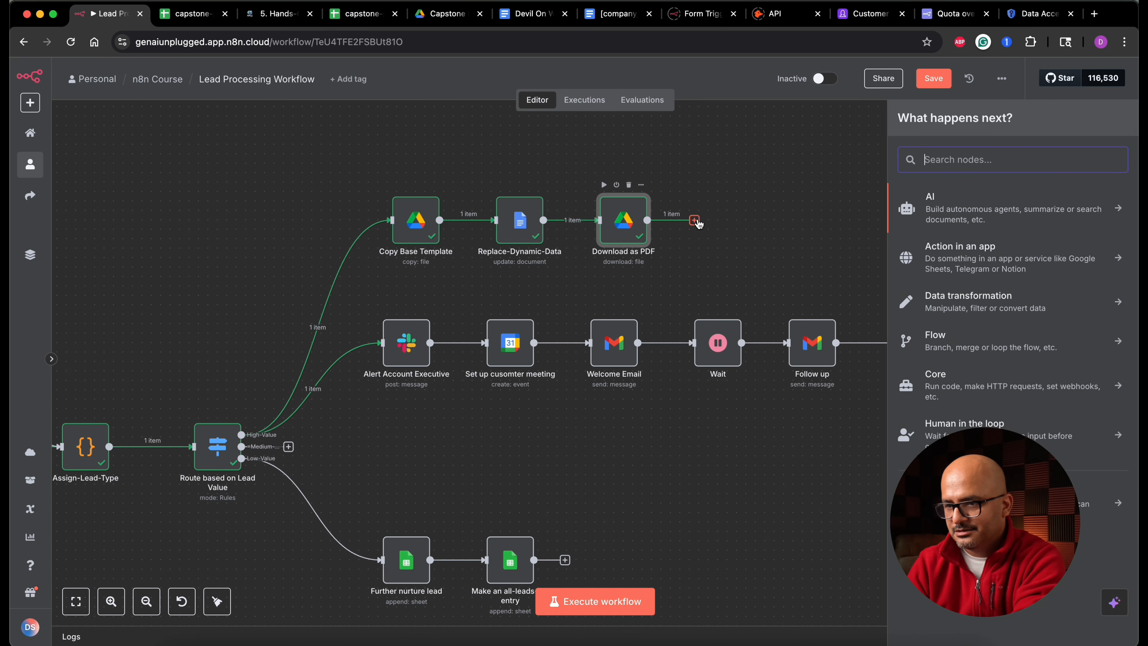
pyautogui.write('drive')
pyautogui.click(983, 228)
pyautogui.write('up')
pyautogui.click(938, 254)
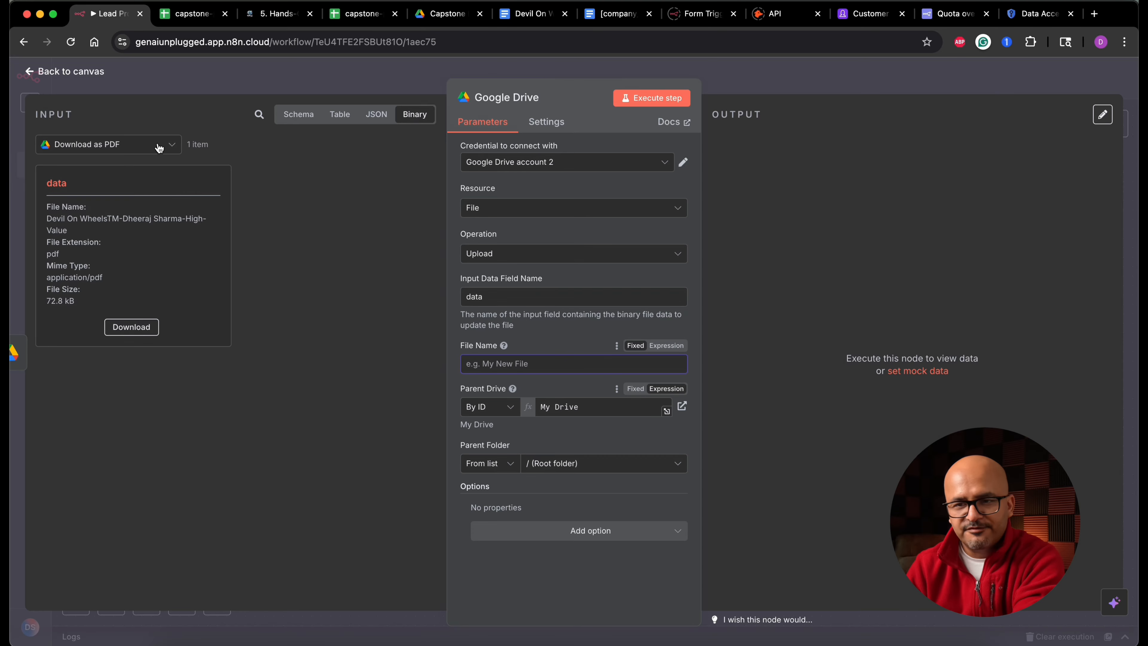
# - Set the upload's file name to the name field from the Copy Base Template node
pyautogui.click(159, 148)
pyautogui.click(129, 199)
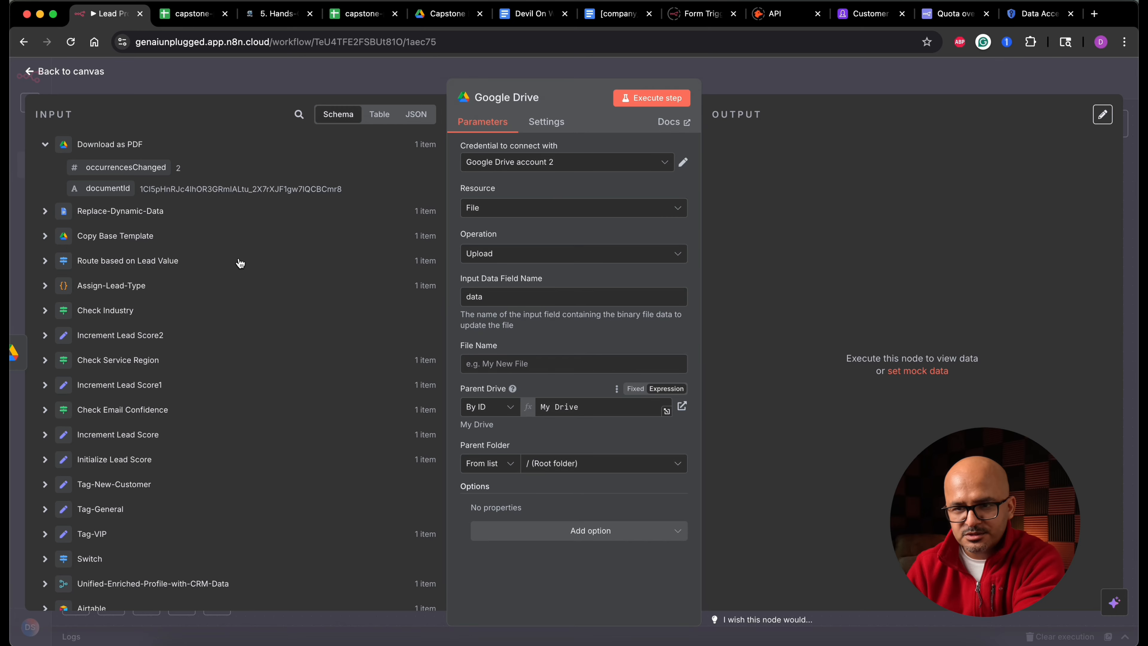
pyautogui.click(45, 212)
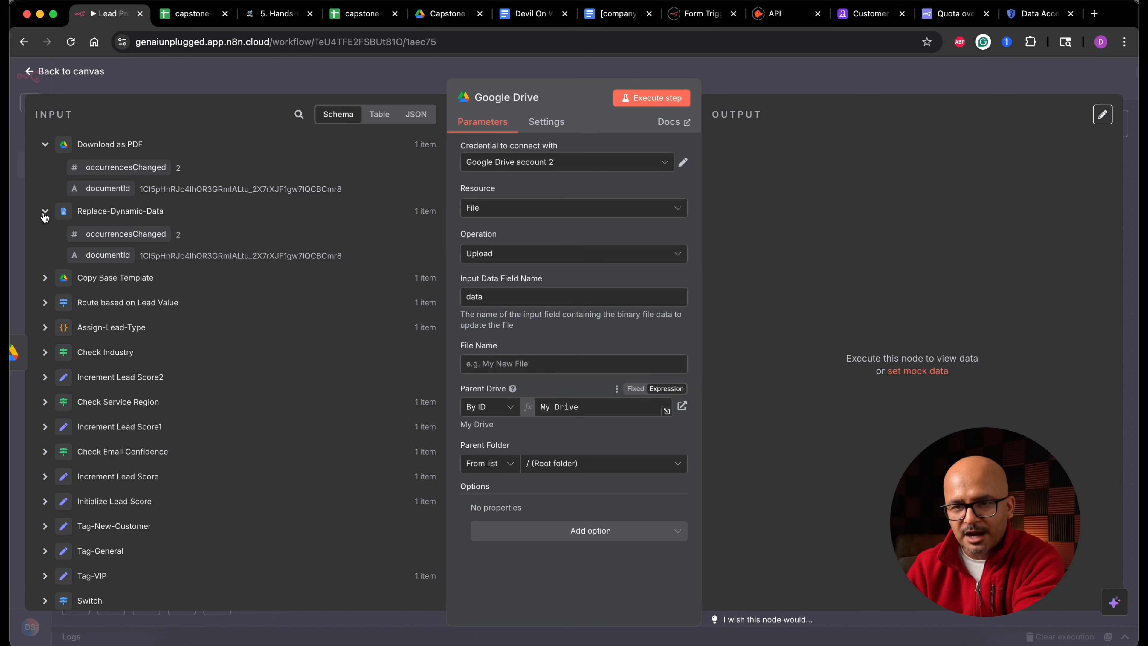
pyautogui.click(52, 285)
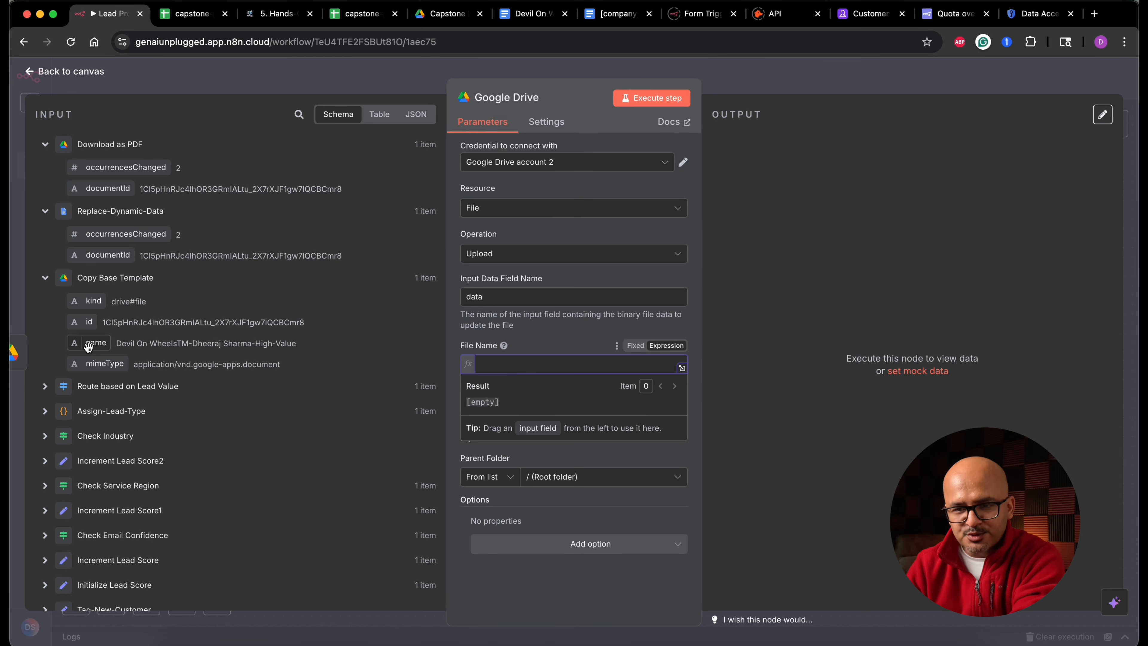
pyautogui.moveTo(88, 346); pyautogui.dragTo(470, 367)
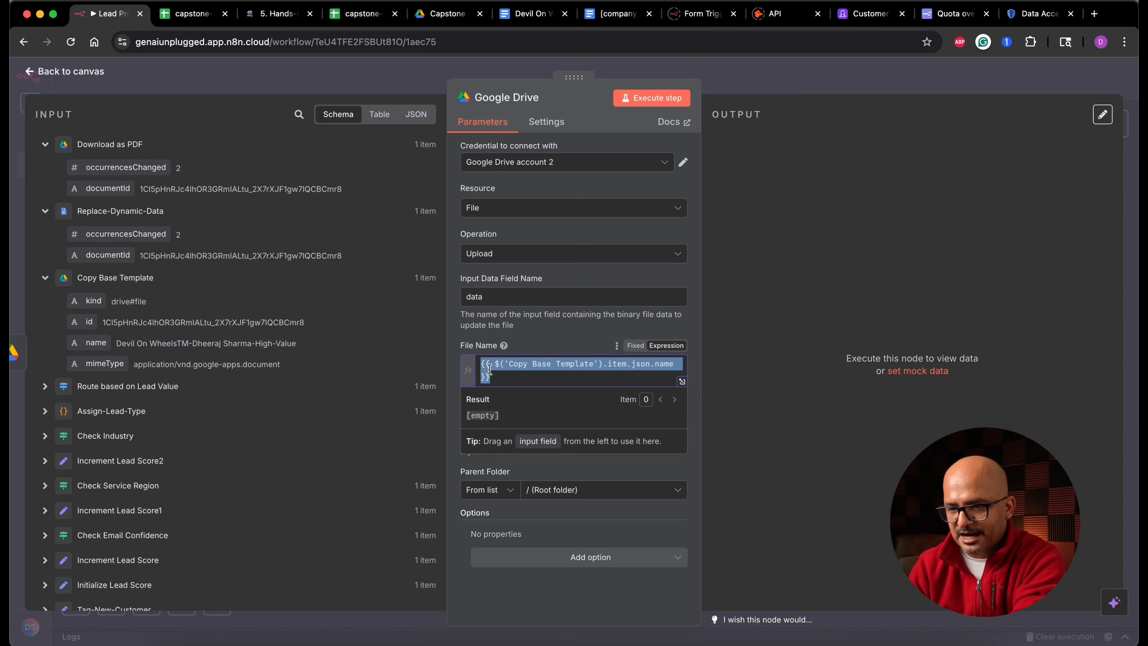
pyautogui.click(447, 340)
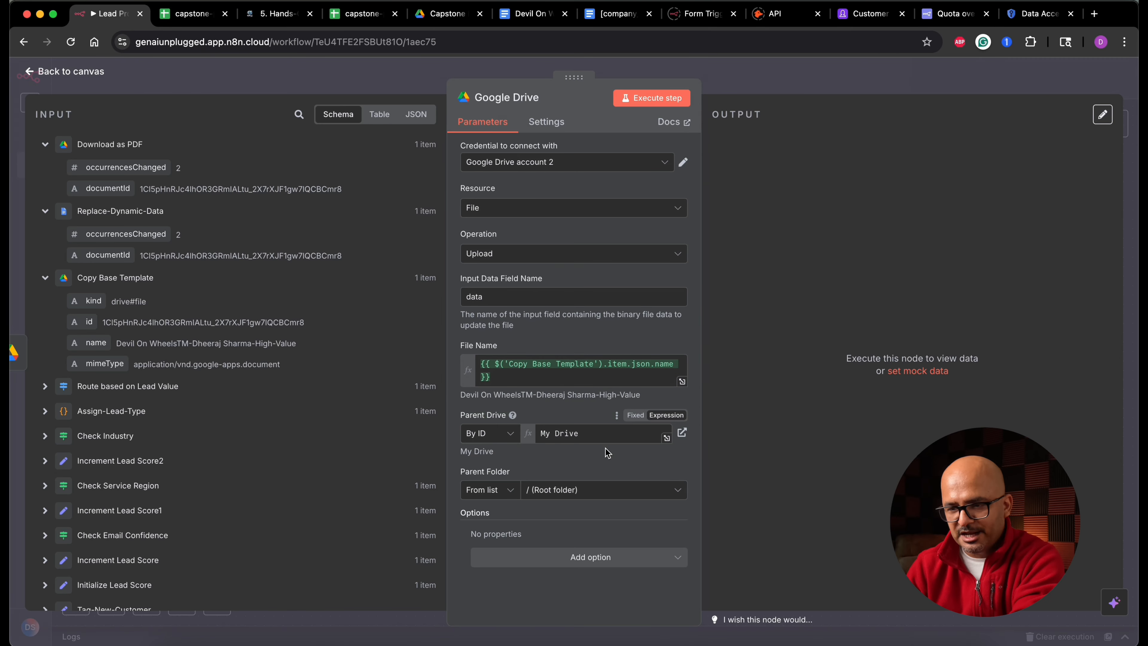
# - Set the upload's parent folder to Capstone Project
pyautogui.click(608, 493)
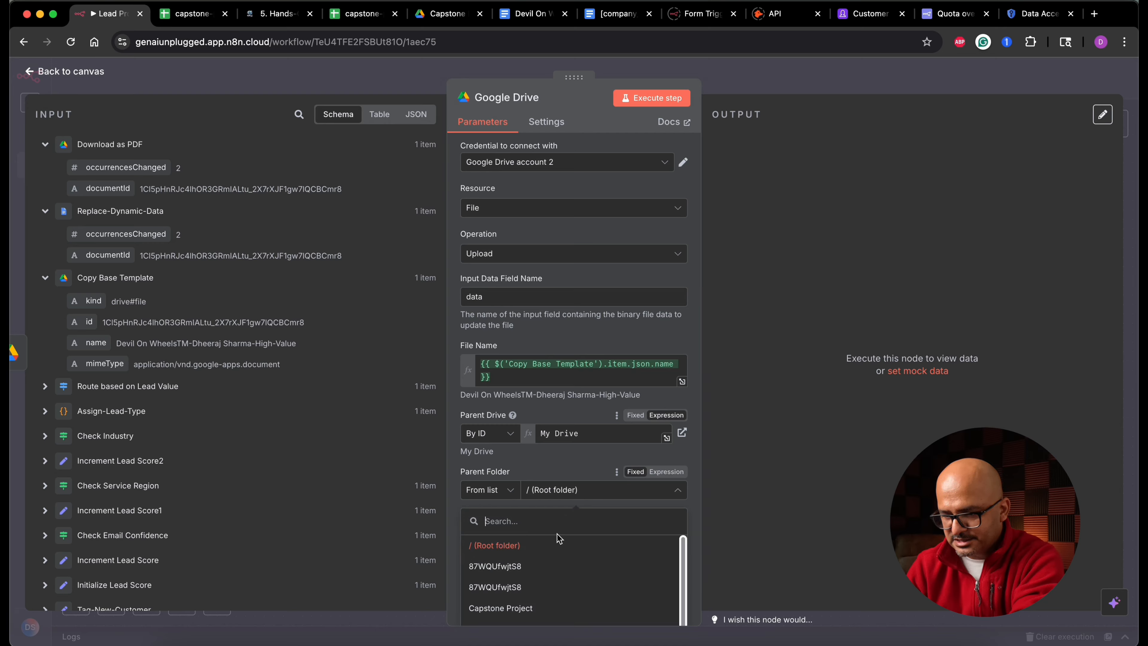
pyautogui.scroll(-2, 553, 574)
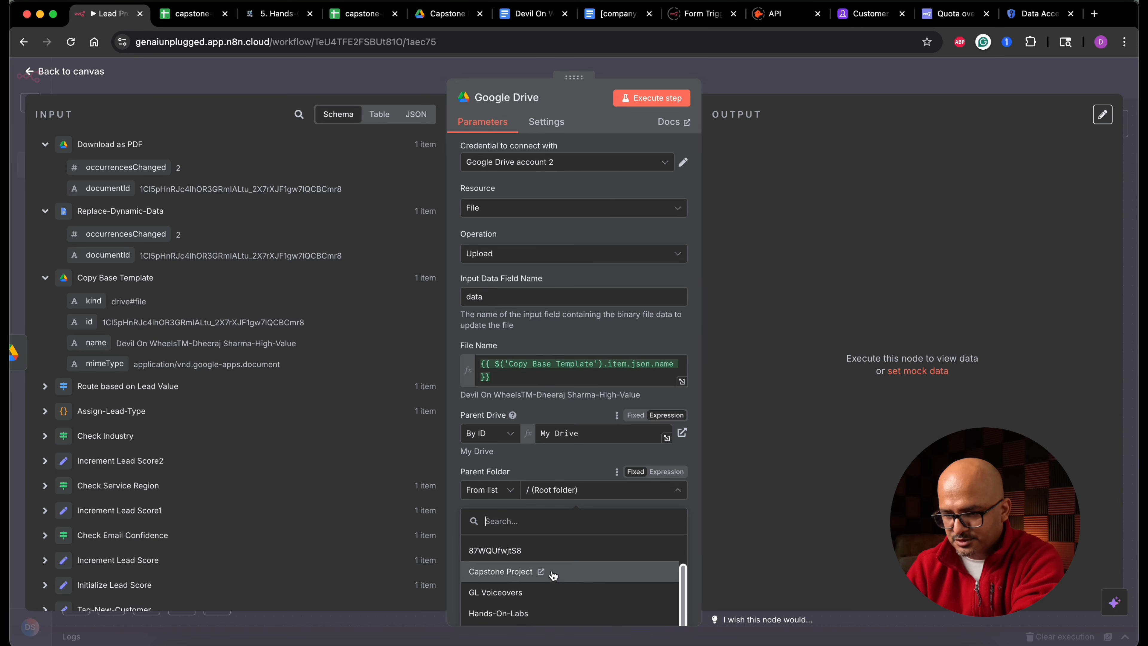
pyautogui.click(553, 574)
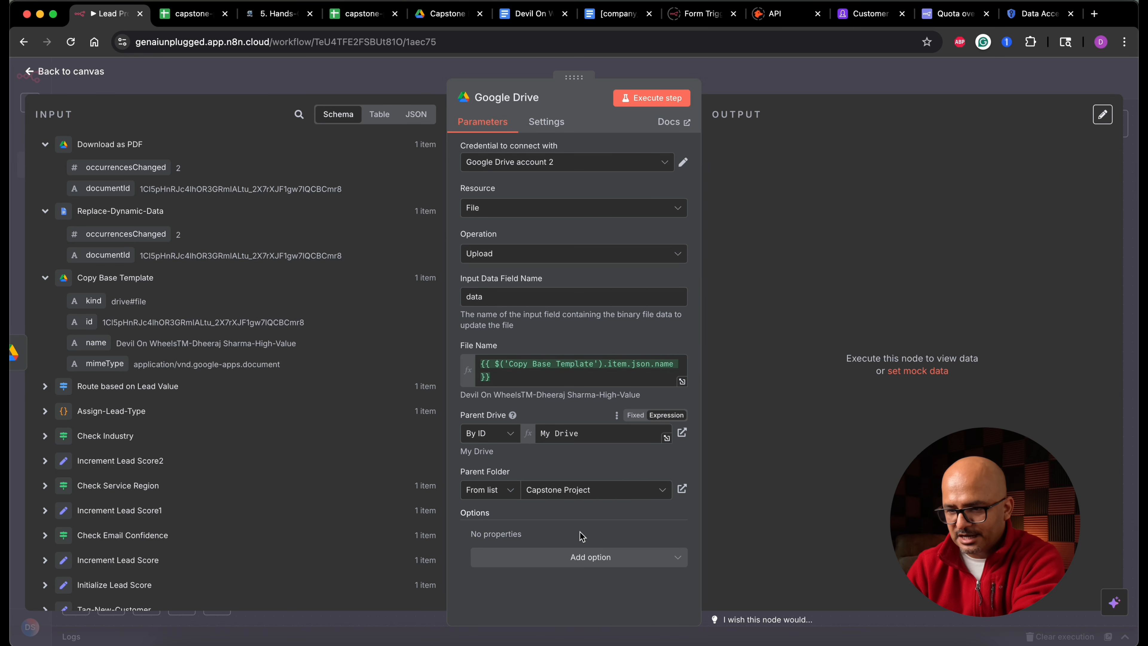
# - Check the Capstone Project folder in Drive, then execute the upload step
pyautogui.click(447, 14)
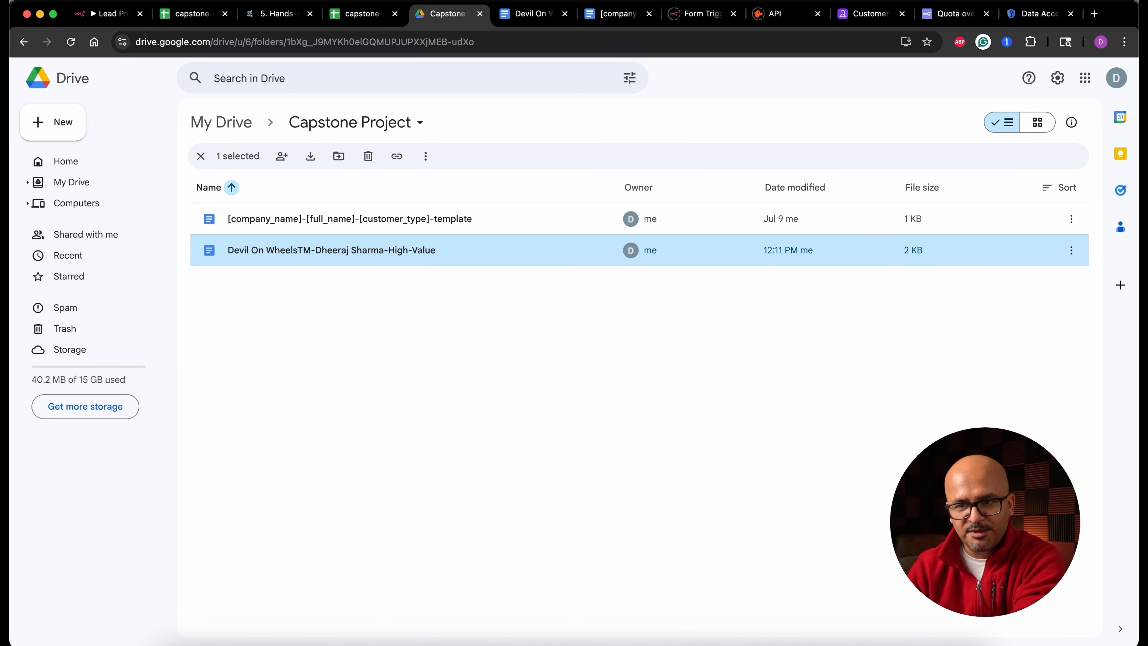
pyautogui.click(108, 13)
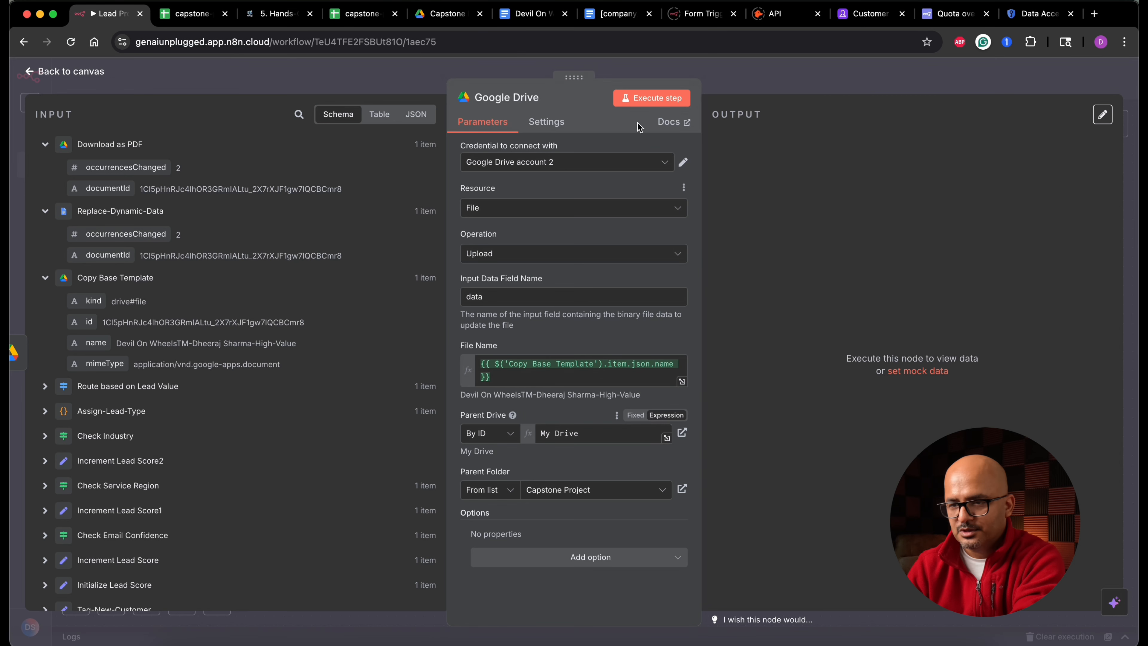
pyautogui.click(648, 99)
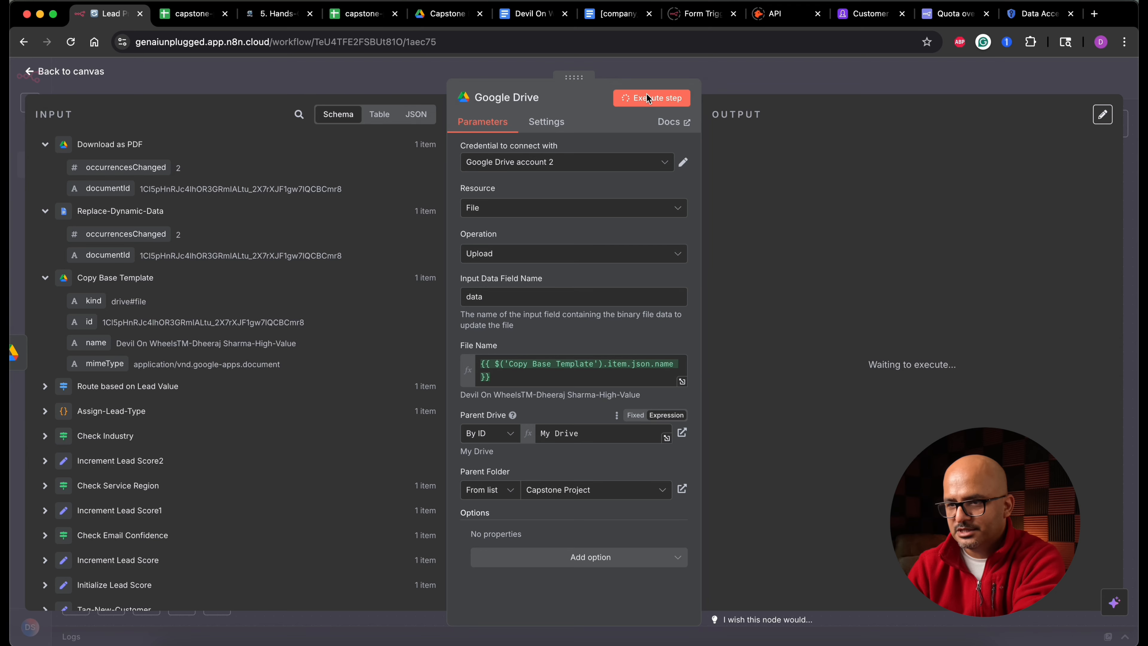
# - Open the uploaded PDF lead brief in the Capstone Project folder to review it
pyautogui.click(446, 14)
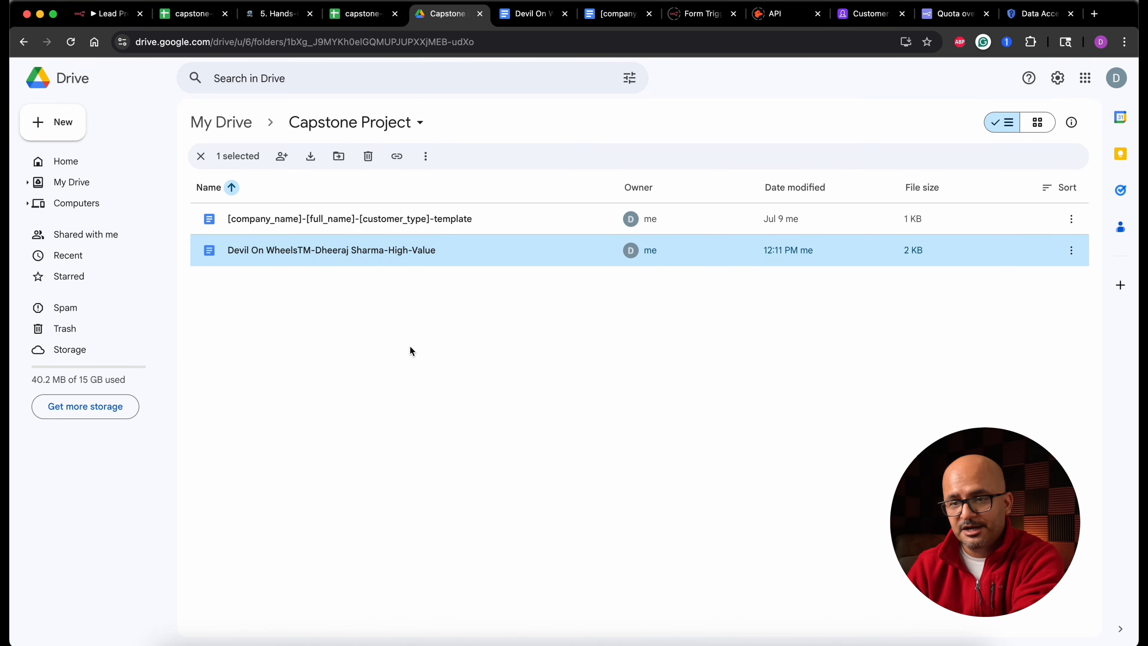
pyautogui.doubleClick(370, 250)
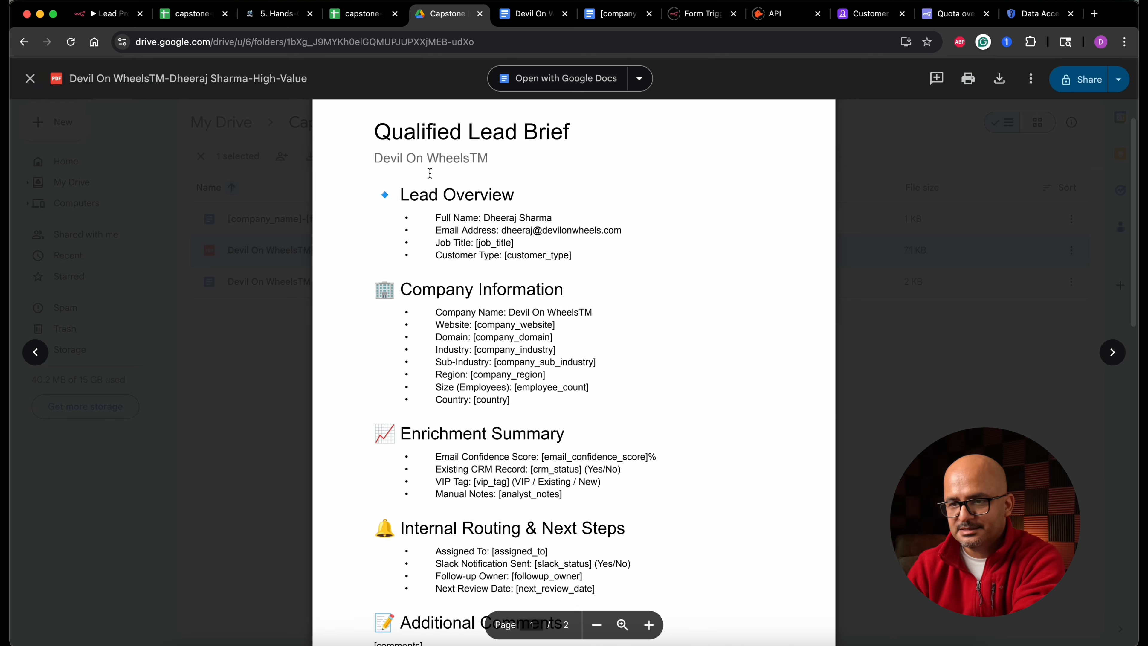
pyautogui.click(922, 326)
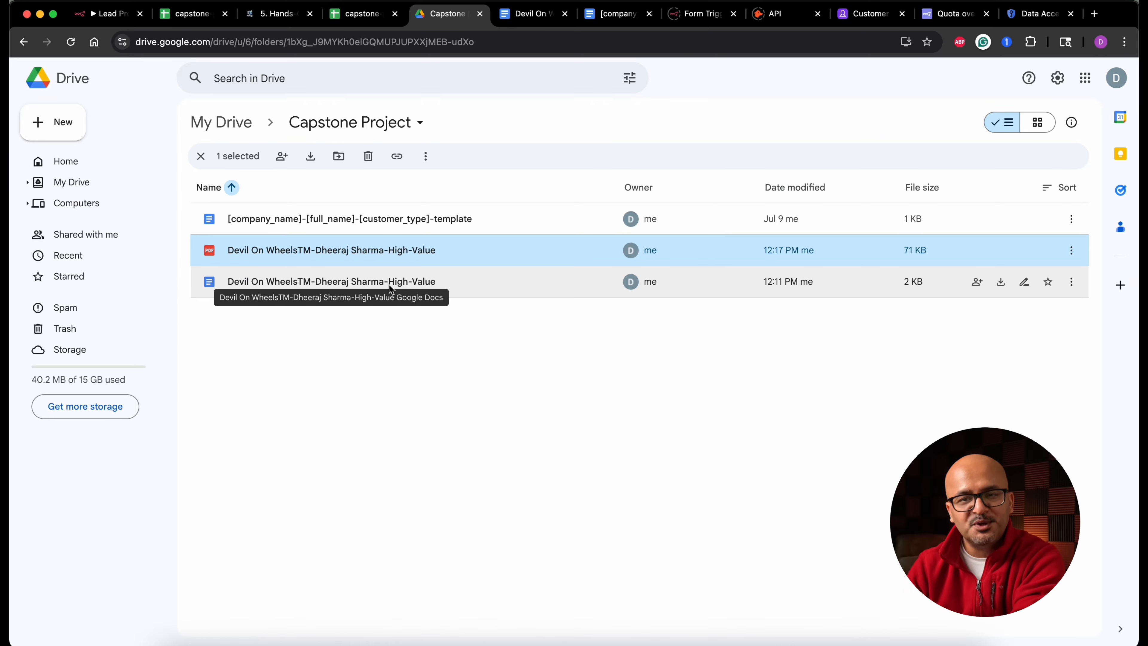
# - Rename the upload node to Upload PDF and return to the canvas
pyautogui.click(109, 13)
pyautogui.click(506, 97)
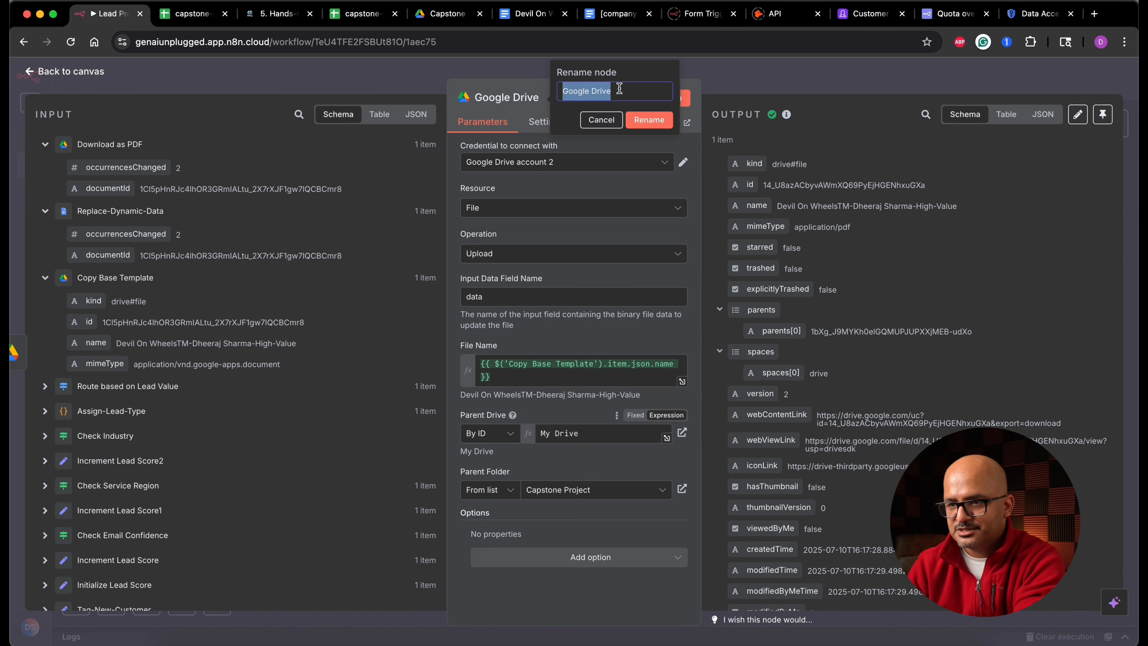
pyautogui.write('Upload PDF')
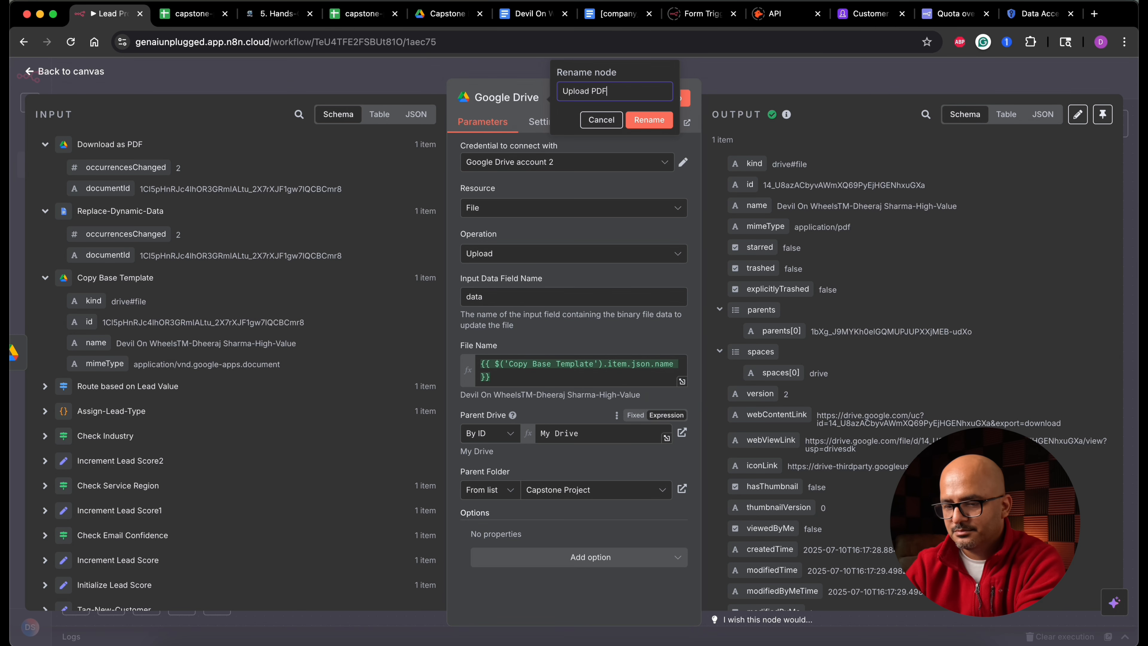
pyautogui.click(646, 120)
pyautogui.click(93, 71)
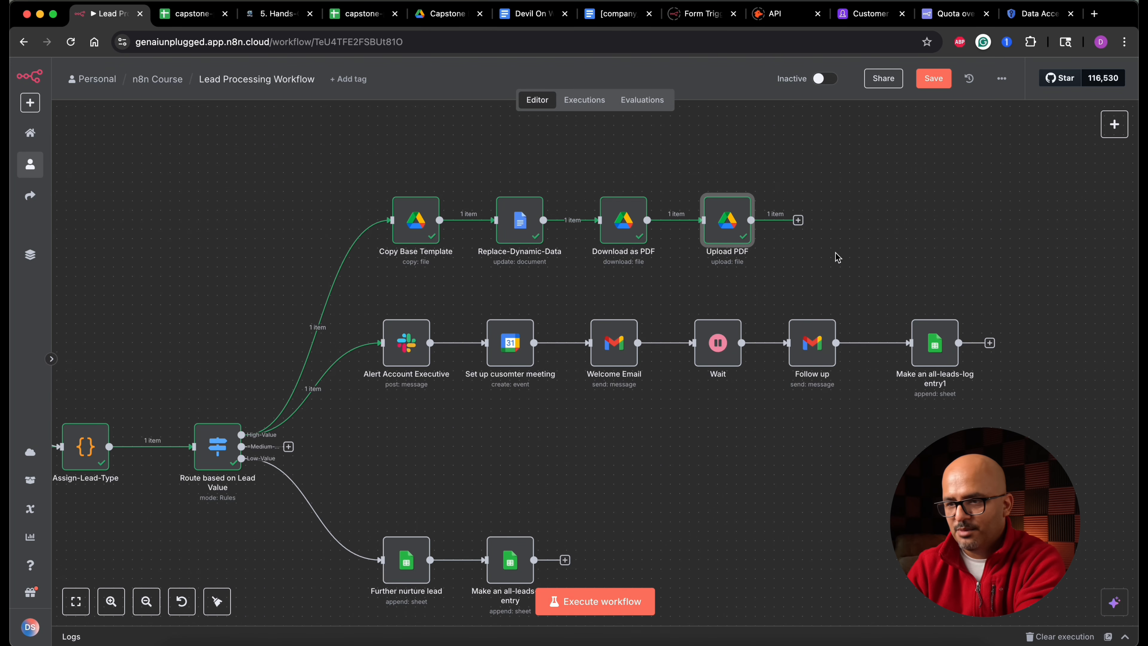
# - Add a Google Drive node with the Delete file operation after Upload PDF
pyautogui.click(798, 220)
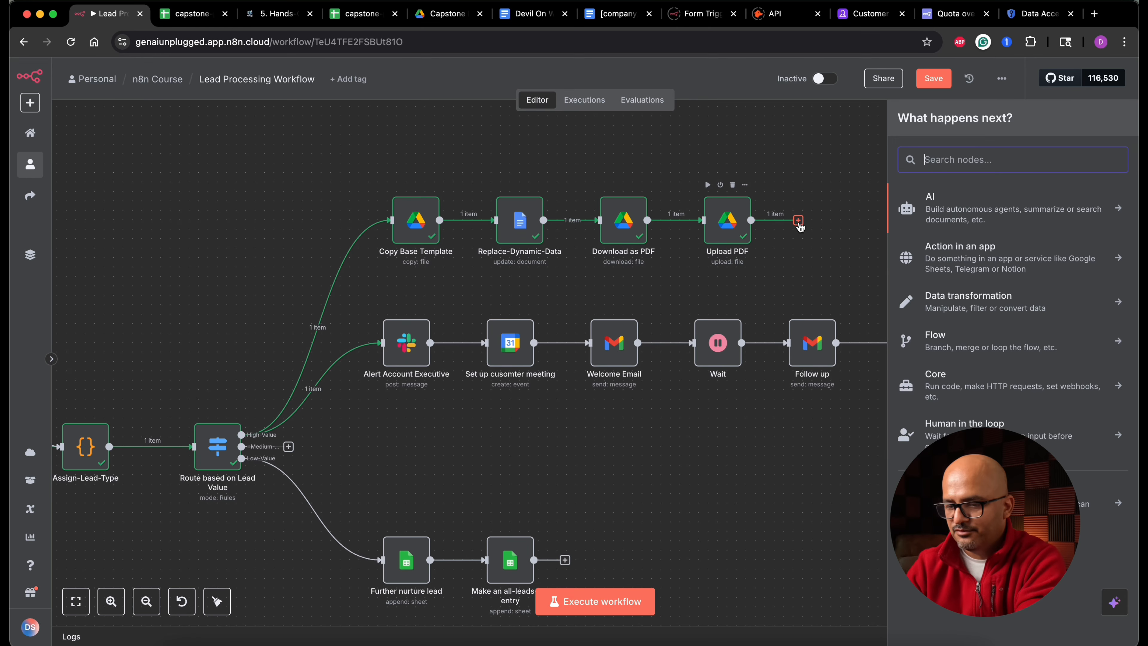
pyautogui.write('drive')
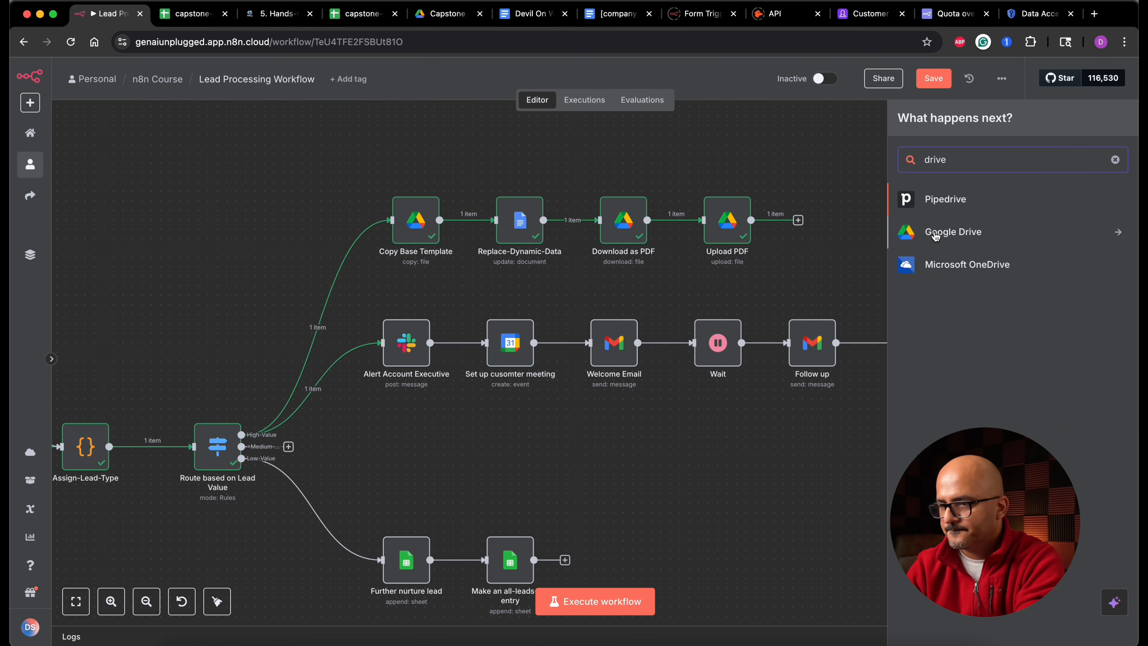
pyautogui.click(936, 234)
pyautogui.click(949, 230)
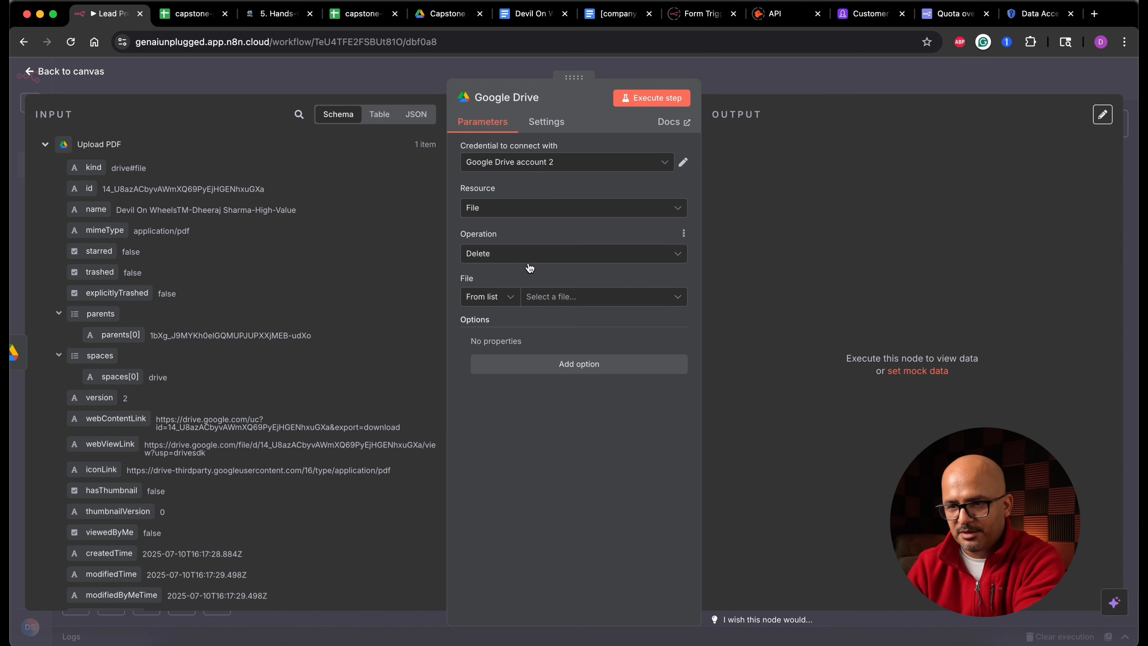
# - Set the file to delete by ID, using the documentId from Replace-Dynamic-Data
pyautogui.click(509, 301)
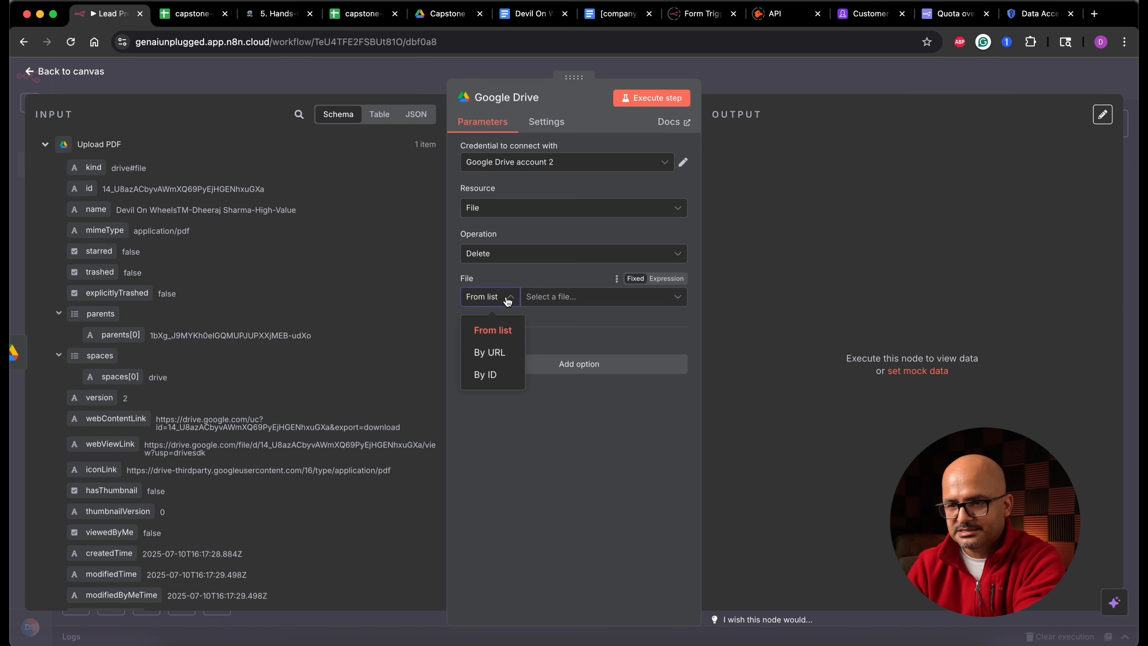
pyautogui.click(486, 375)
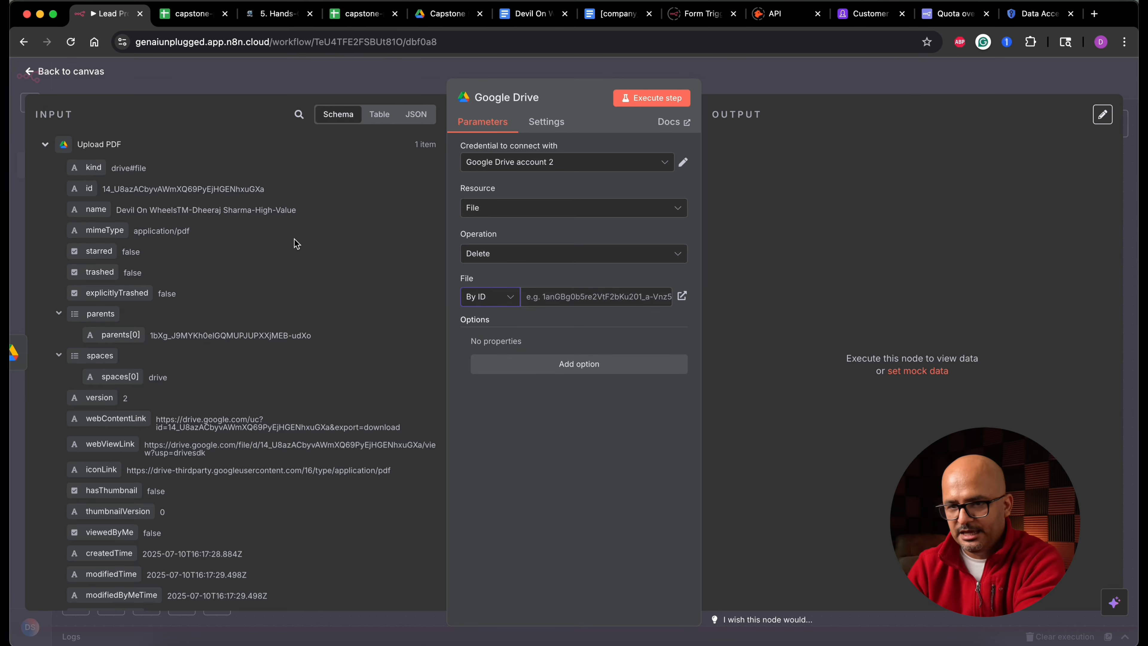
pyautogui.click(44, 195)
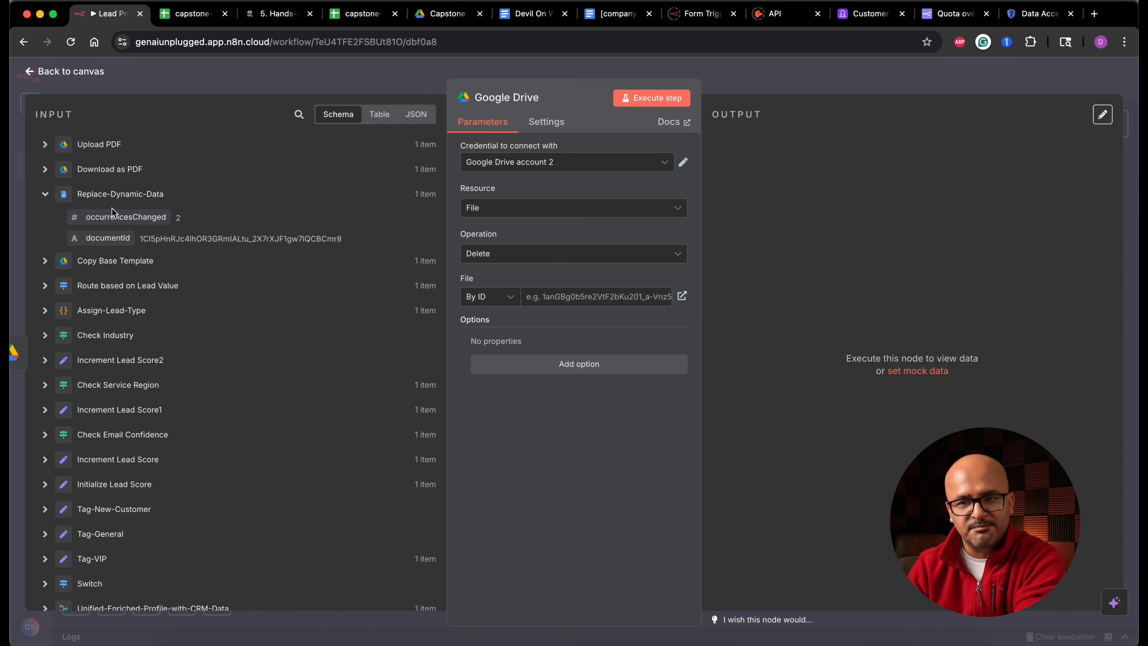
pyautogui.moveTo(104, 238); pyautogui.dragTo(562, 303)
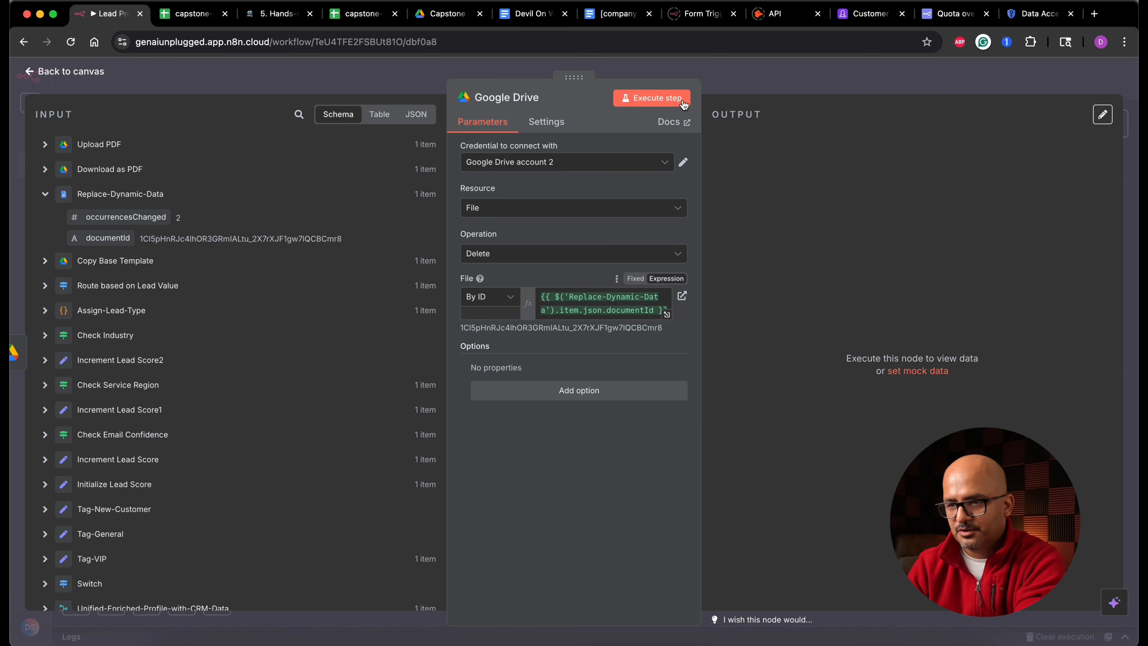
# - Execute the delete step, check the Capstone Project folder, and return to the canvas
pyautogui.click(674, 104)
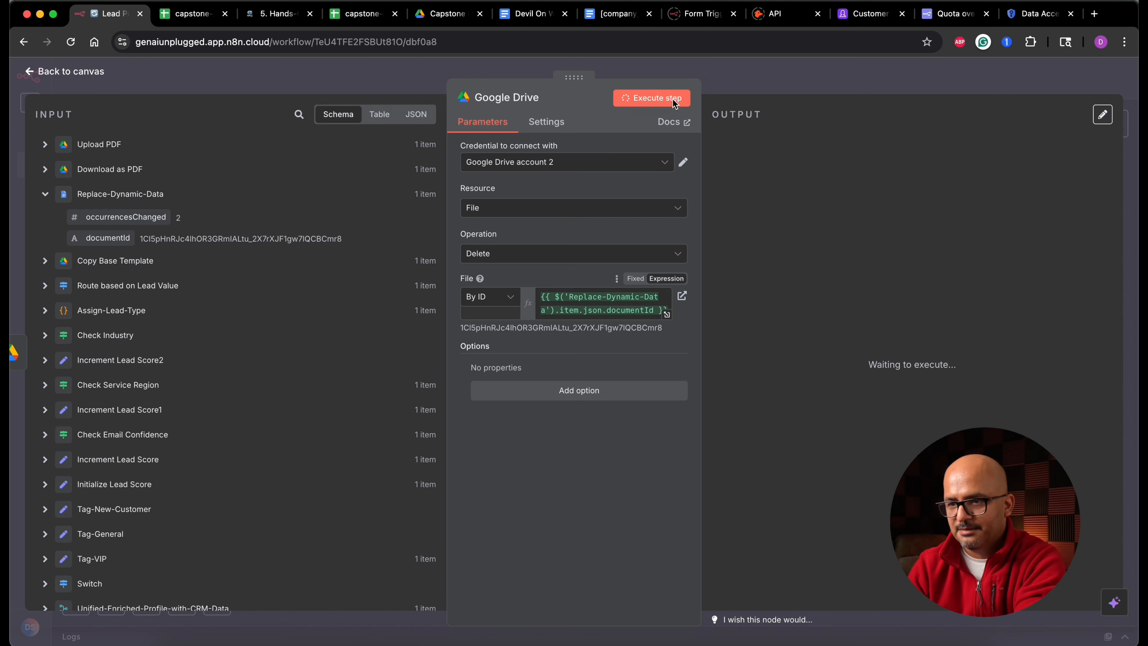
pyautogui.click(446, 14)
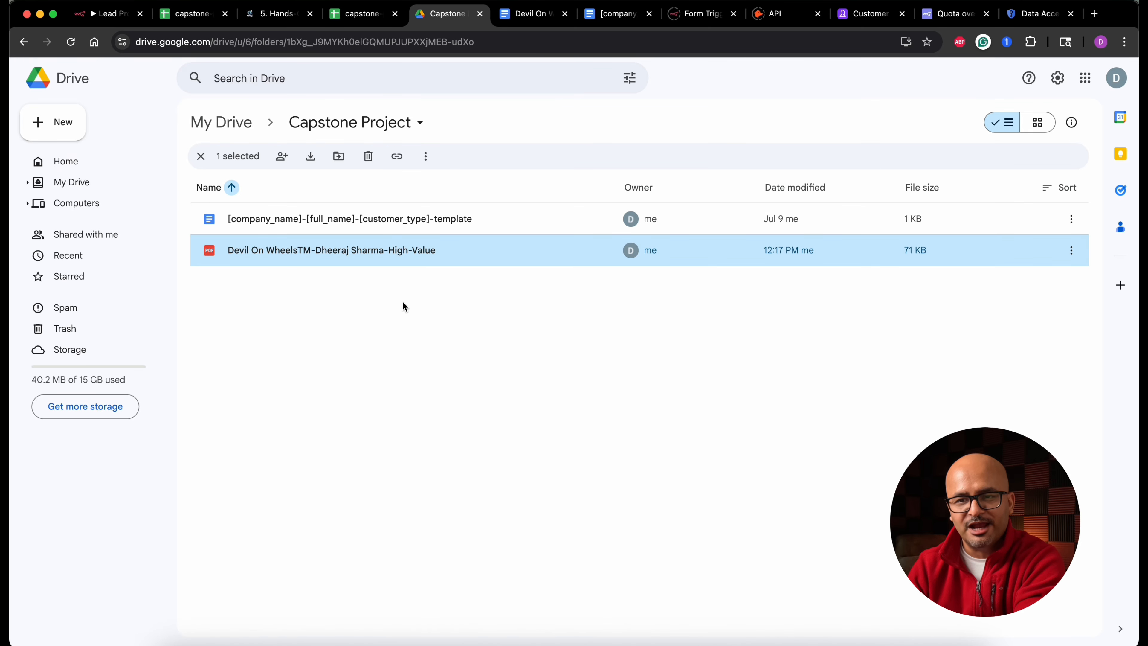
pyautogui.click(113, 14)
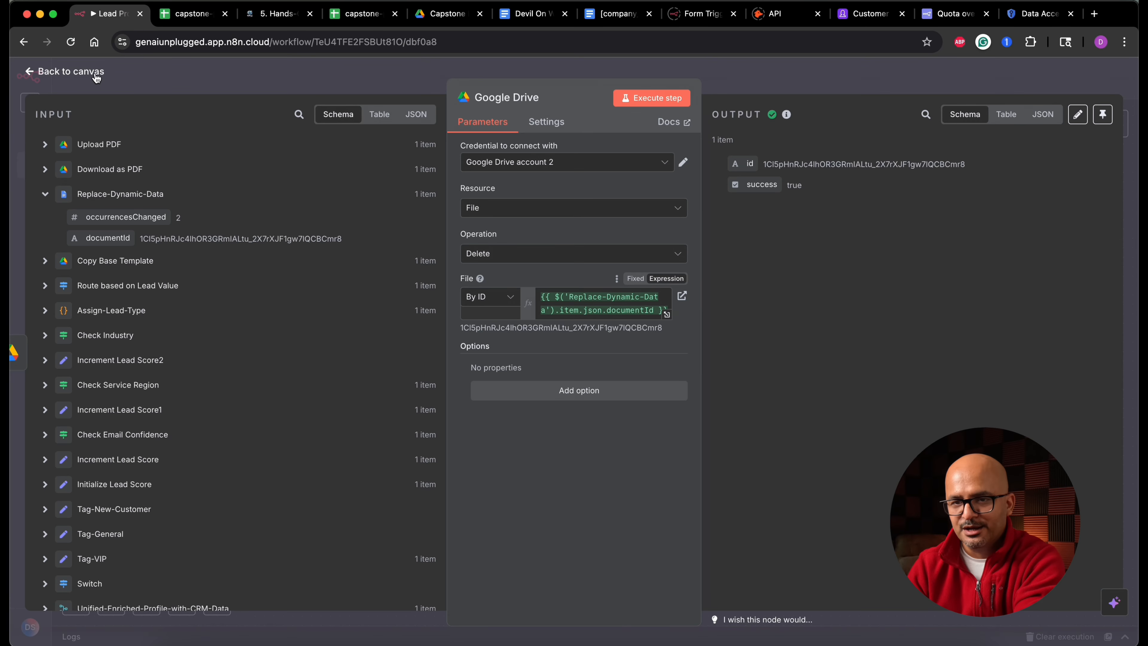
pyautogui.click(96, 75)
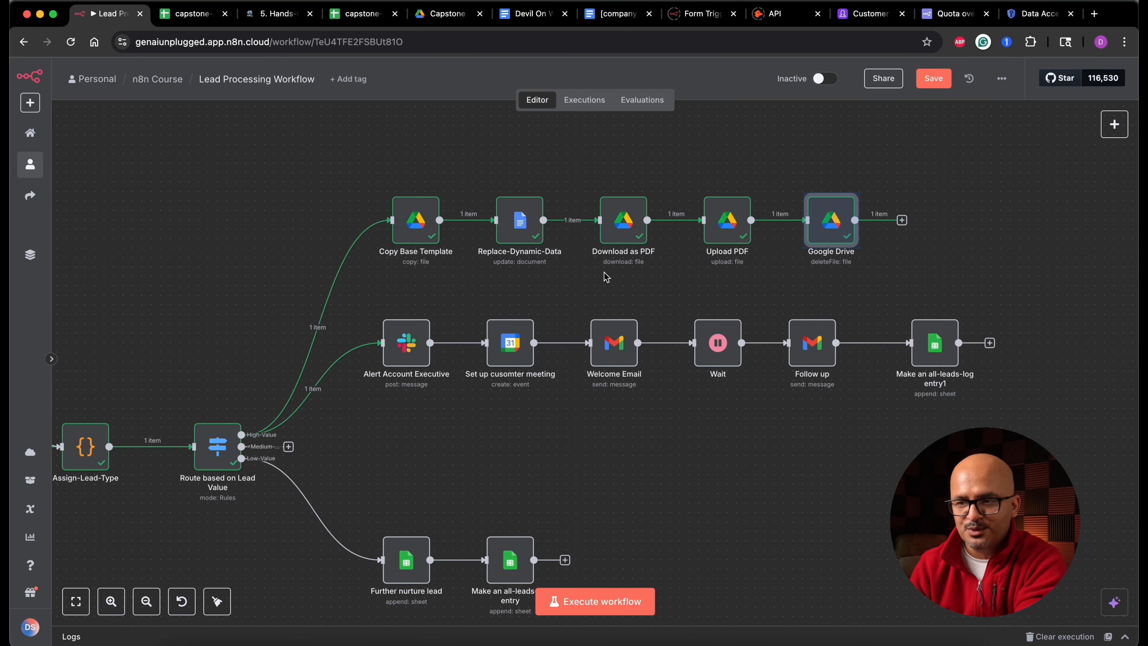
# - Add a Slack node with the Send a message action after the Google Drive delete node
pyautogui.click(902, 220)
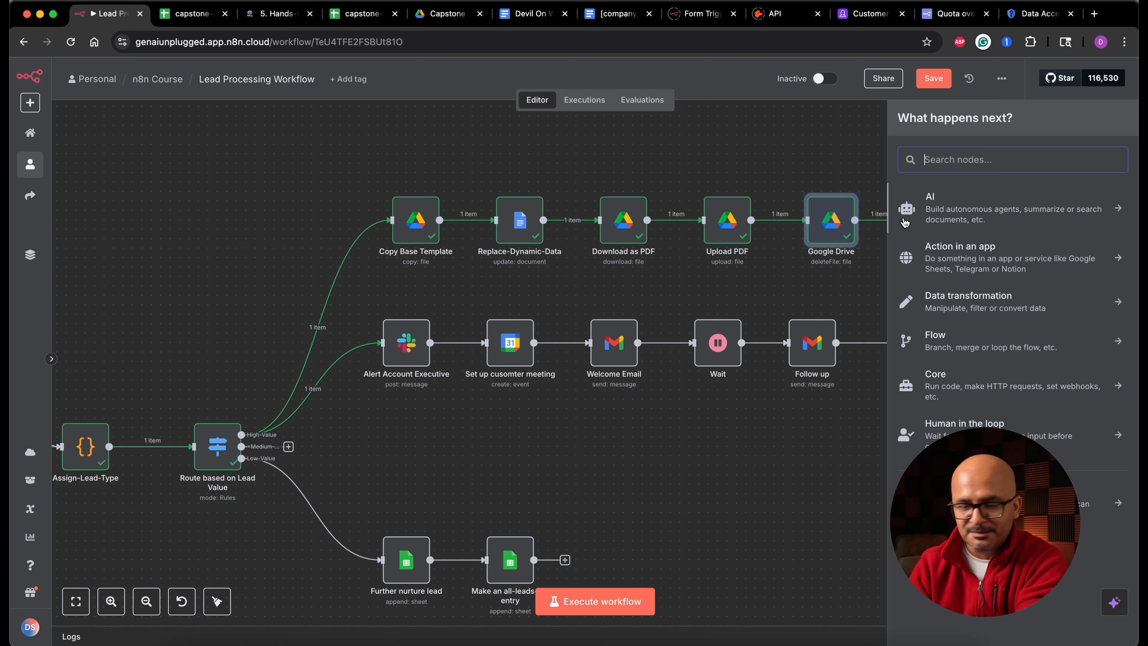
pyautogui.write('sla')
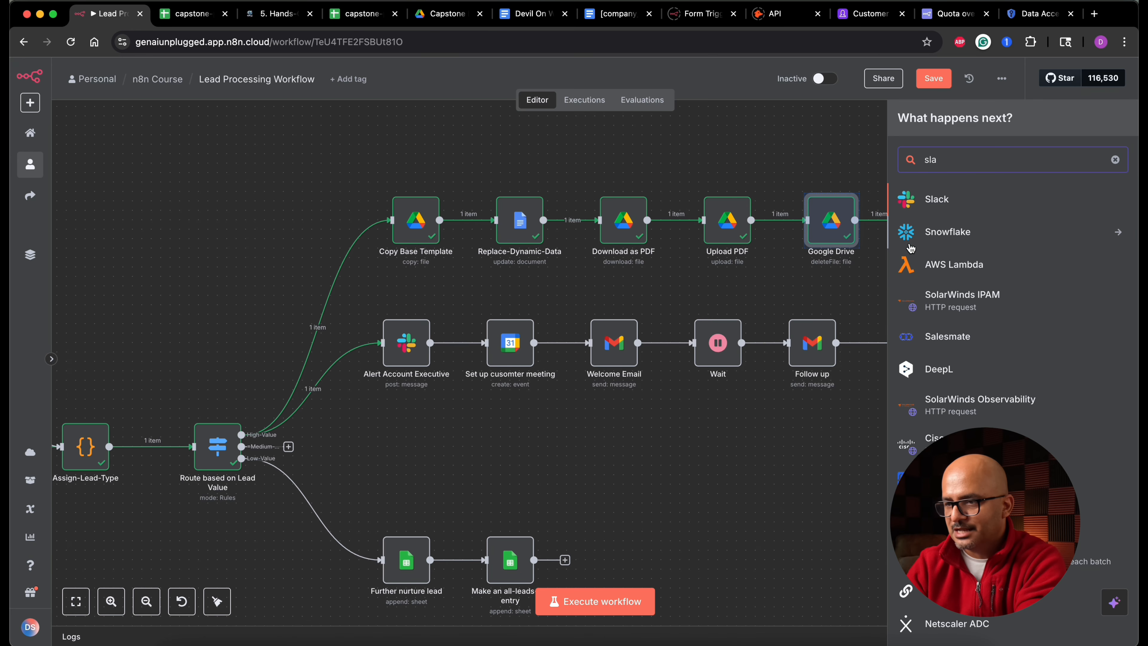
pyautogui.click(937, 200)
pyautogui.write('sen')
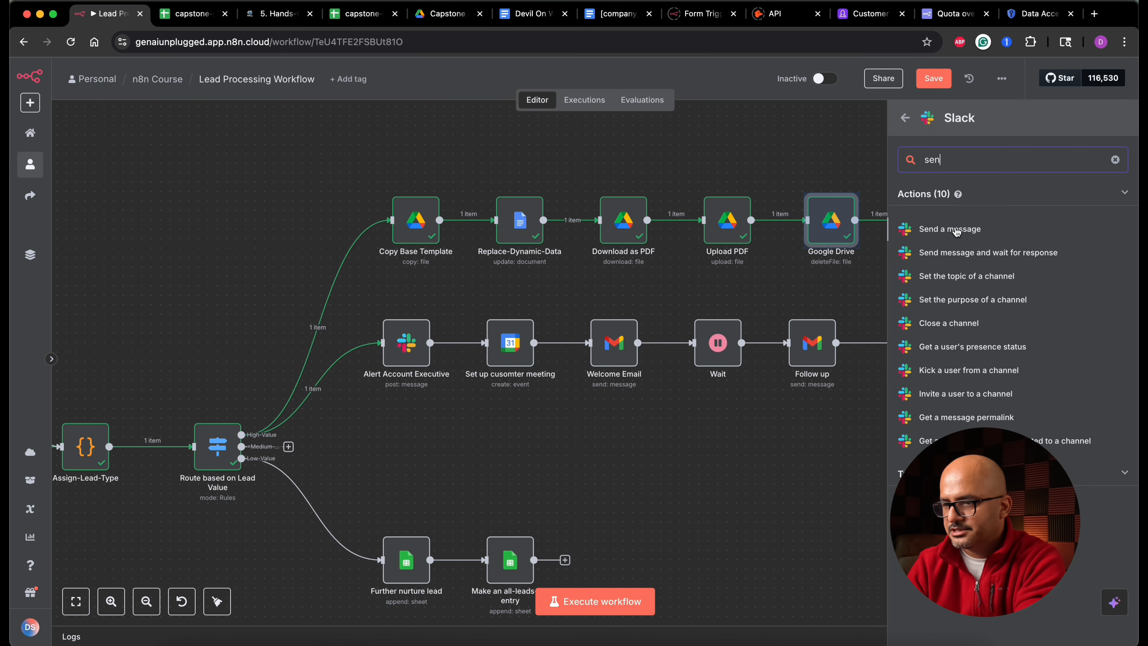
pyautogui.click(956, 231)
# - Send the message to a user picked from the list, with text "A new profile has been uploaded for your review and further processing in the google drive folder"
pyautogui.click(531, 296)
pyautogui.click(532, 355)
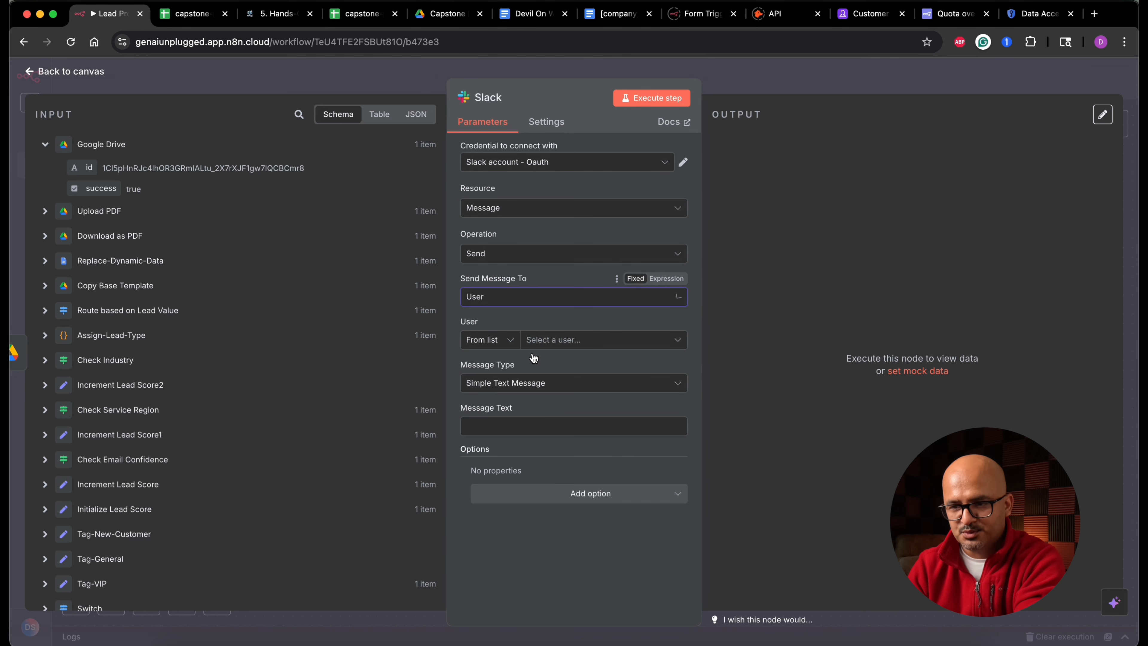
pyautogui.click(601, 342)
pyautogui.click(526, 440)
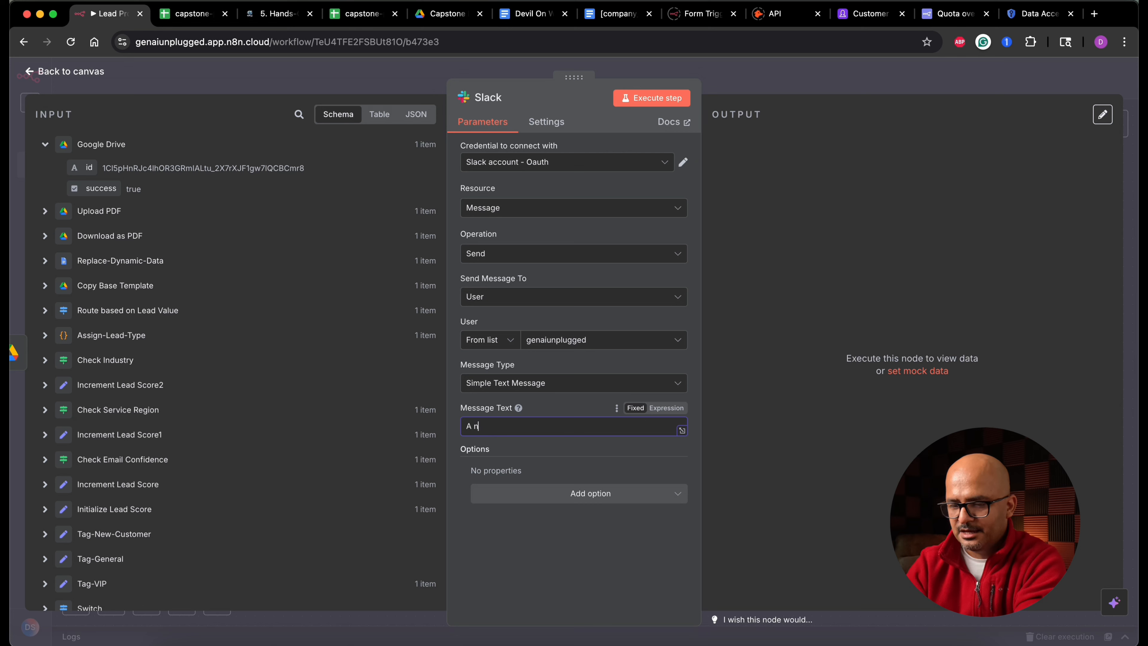
pyautogui.write('le has been uploaded for your review and')
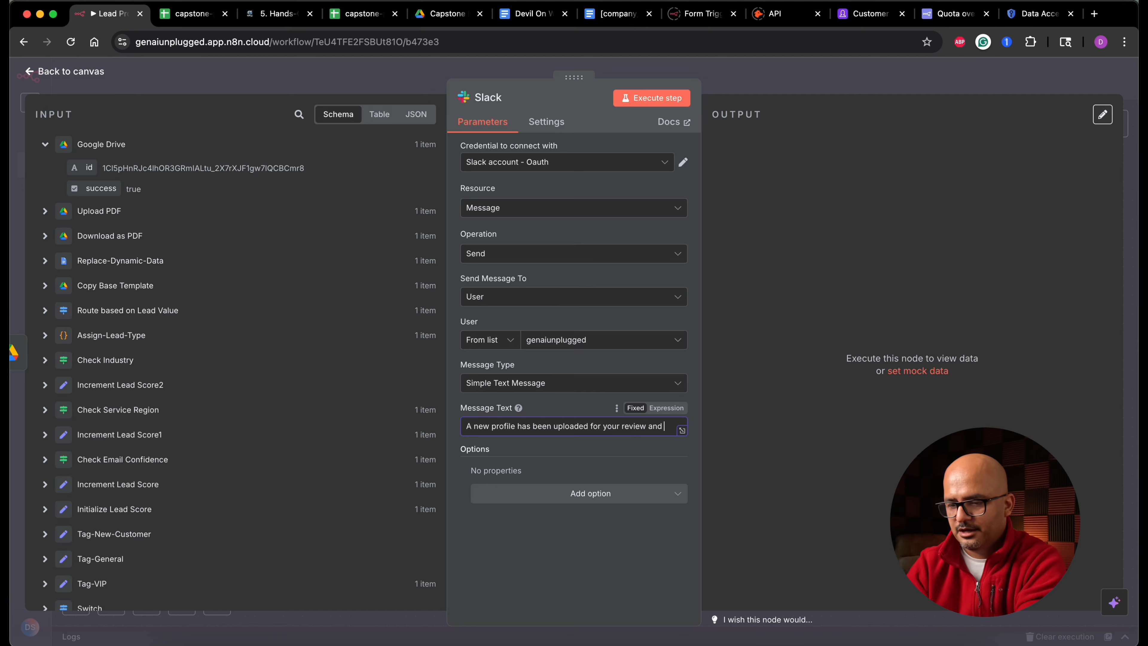
pyautogui.write('further proce')
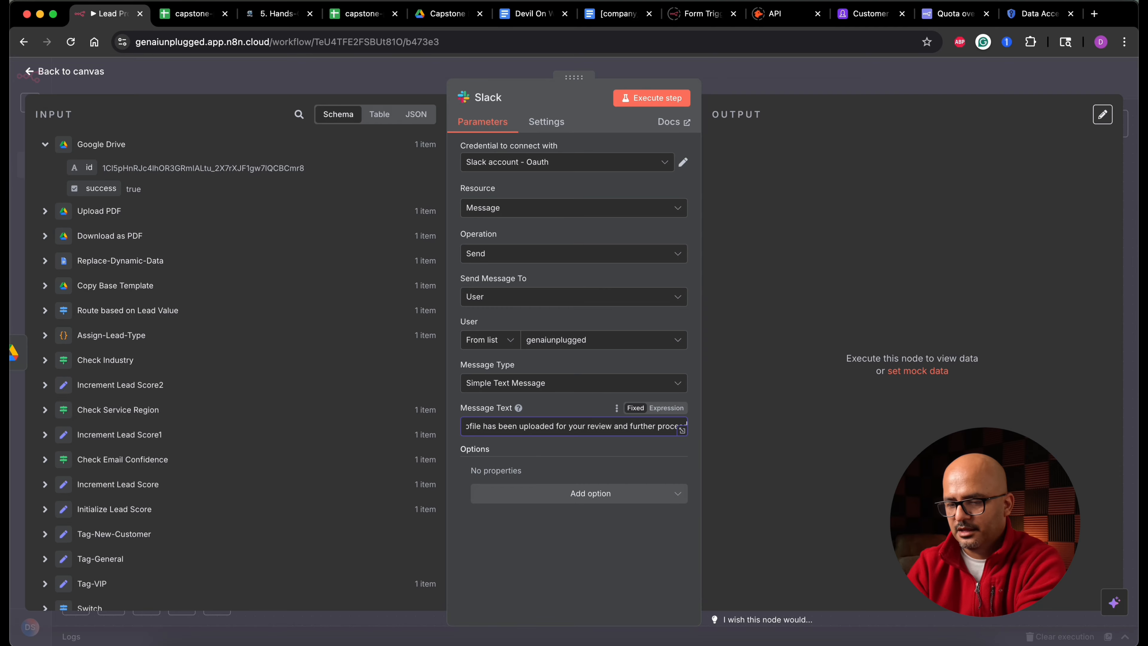
pyautogui.write('ssing in the google drive folder')
# - Rename the Slack node to Notify Content Coordinator, return to the canvas and save the workflow
pyautogui.click(489, 97)
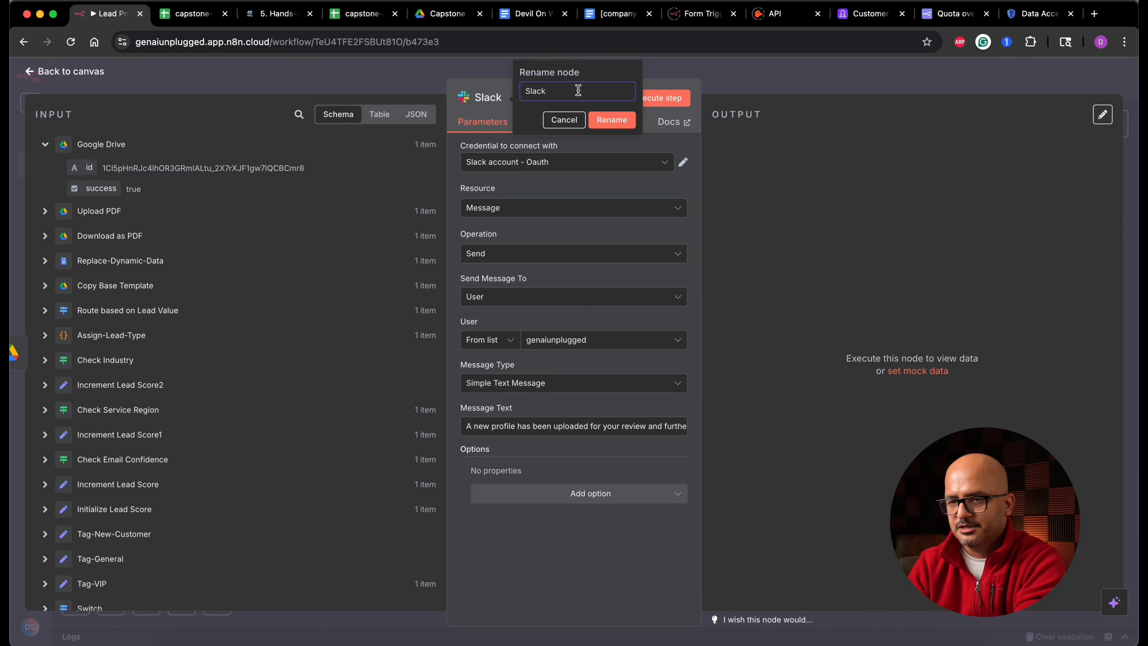
pyautogui.write('Notify Content Coordinator')
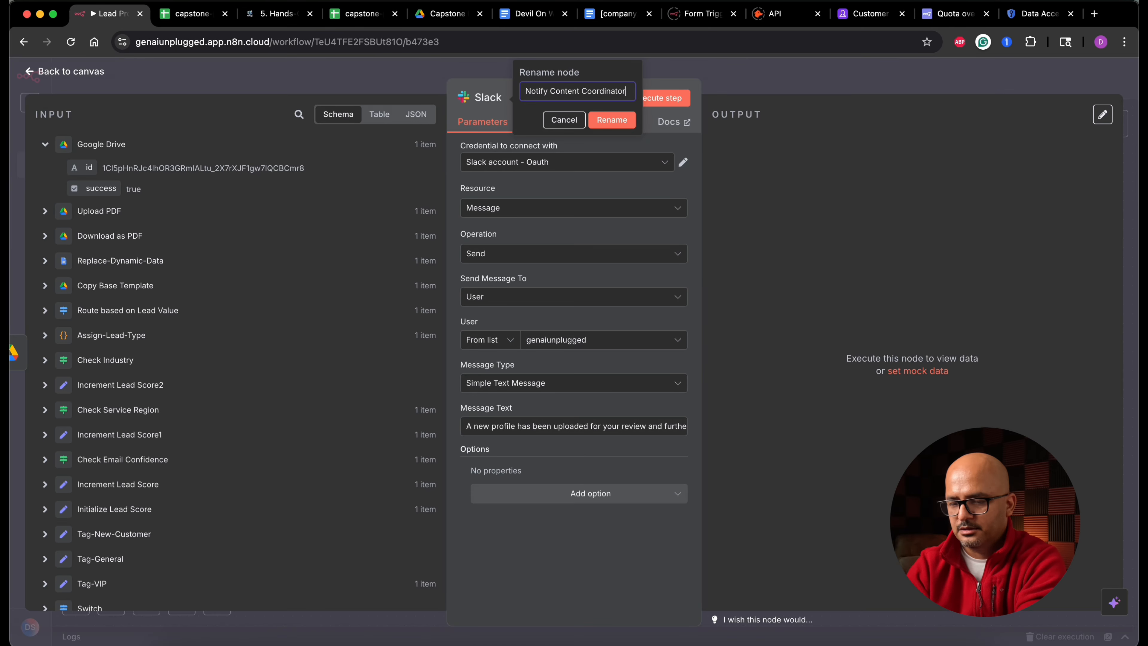
pyautogui.click(612, 120)
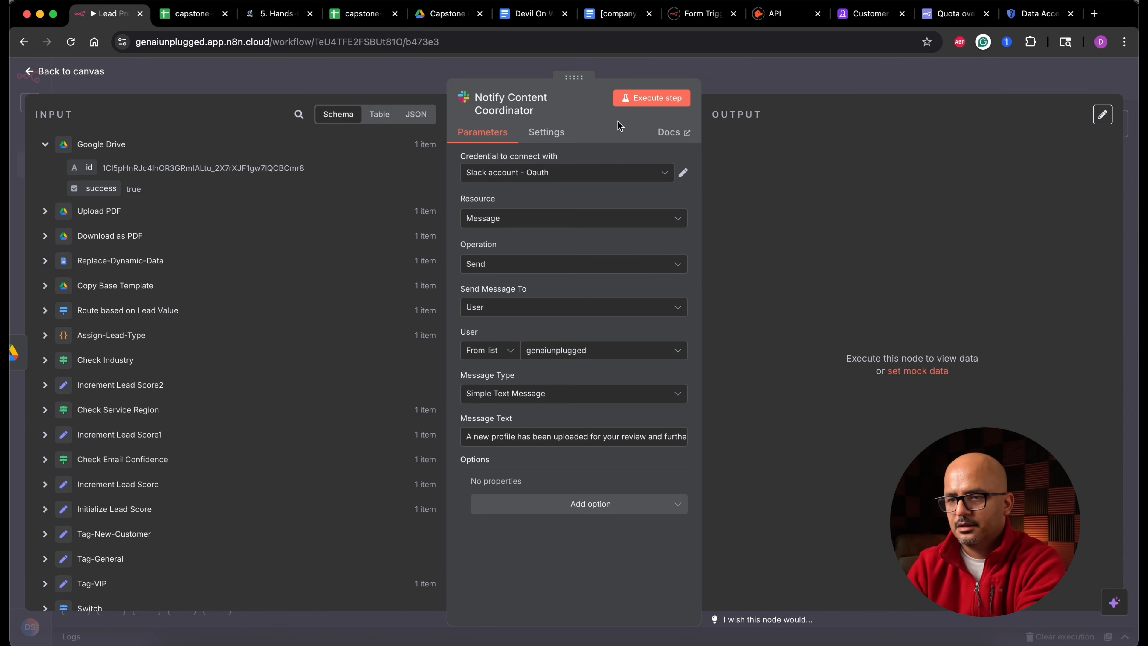
pyautogui.click(68, 72)
pyautogui.click(932, 79)
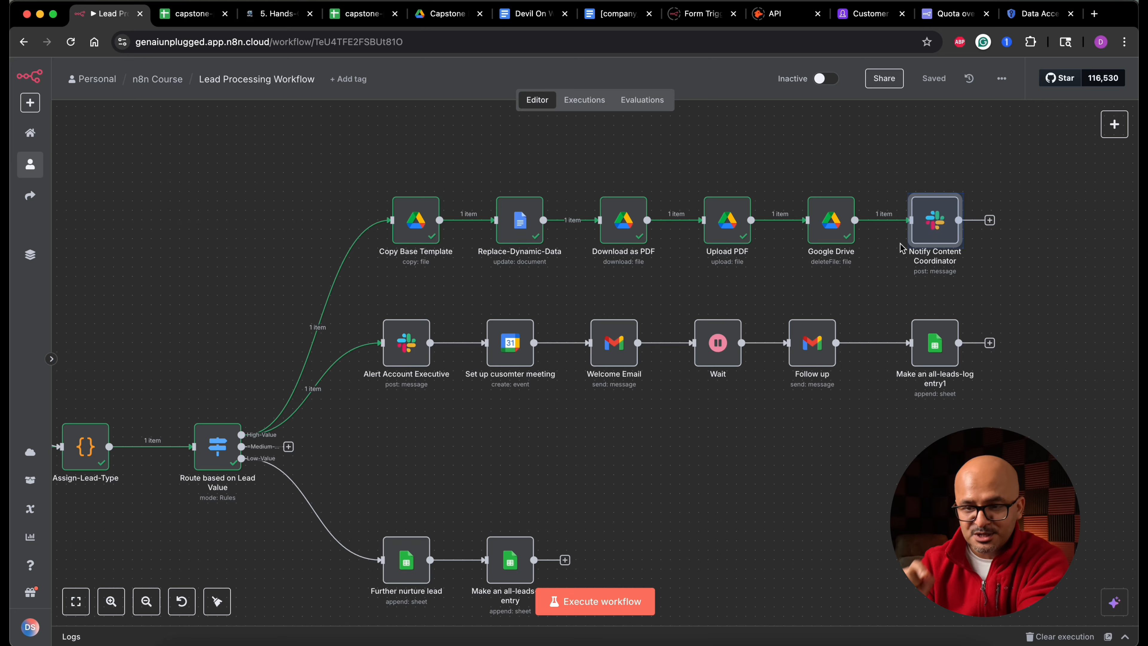
# - Connect the Medium-Value output of the router to Copy Base Template and save the workflow
pyautogui.moveTo(288, 447); pyautogui.dragTo(383, 241)
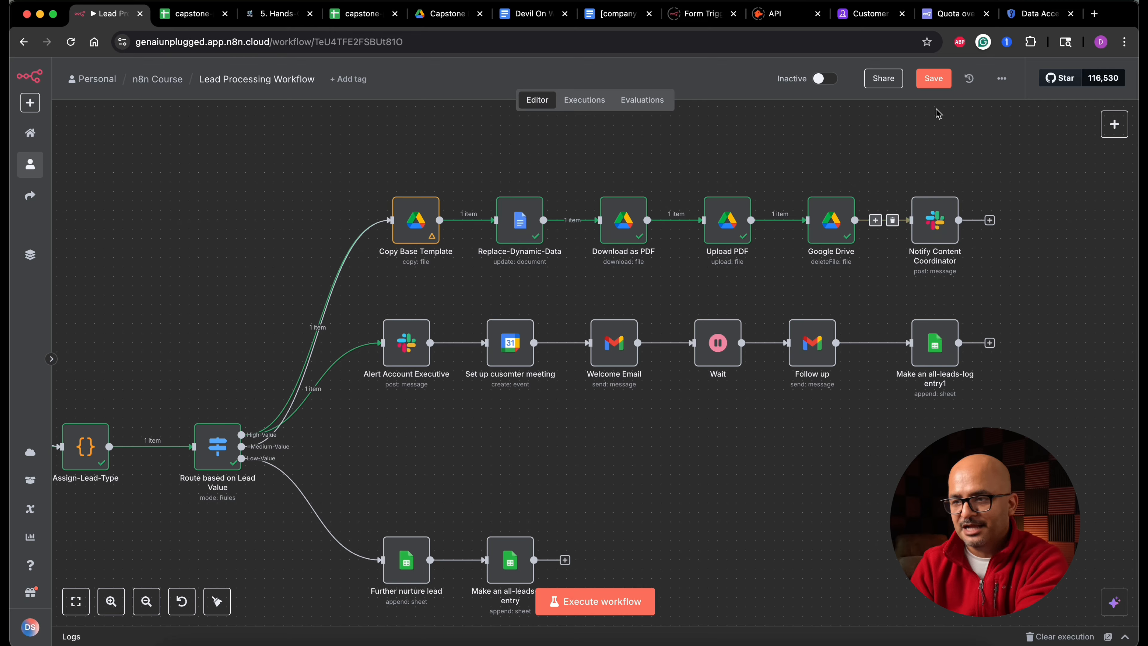
pyautogui.click(933, 78)
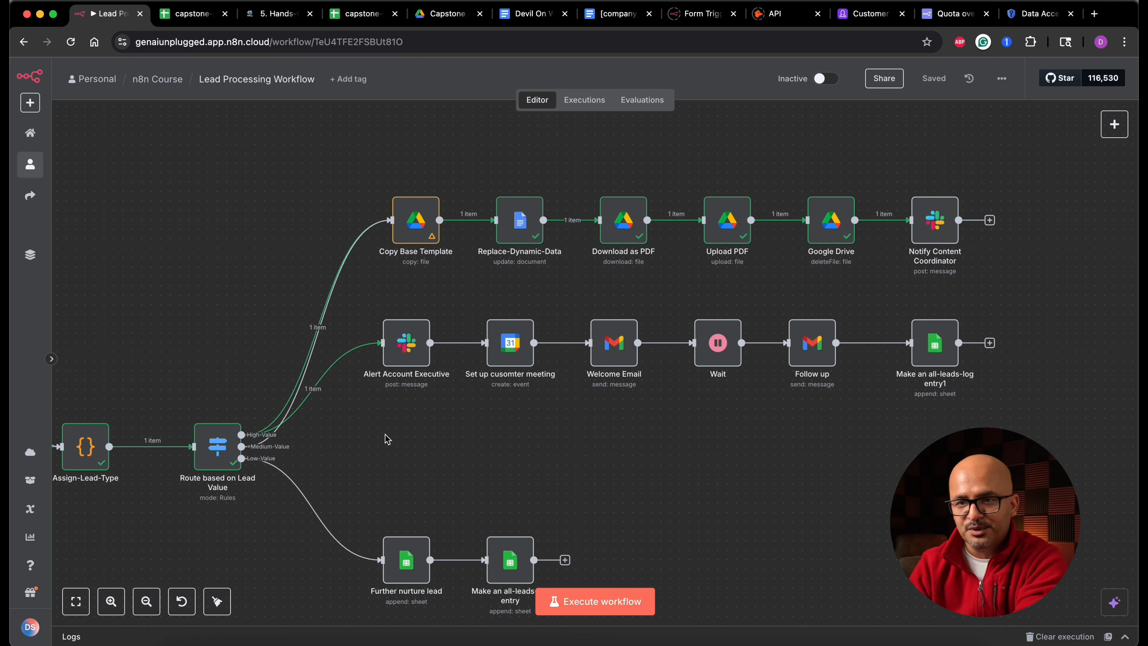
# - Review the content coordinator and sales manager approval steps in the project's process table
pyautogui.click(278, 11)
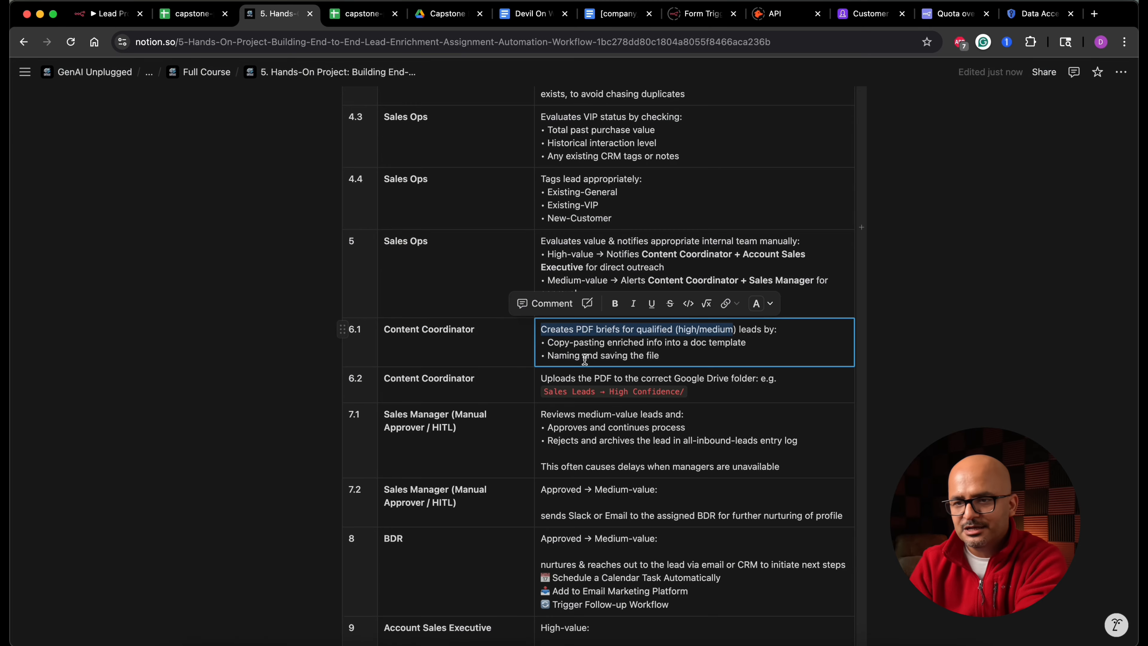
pyautogui.click(489, 356)
pyautogui.moveTo(489, 355); pyautogui.dragTo(576, 376)
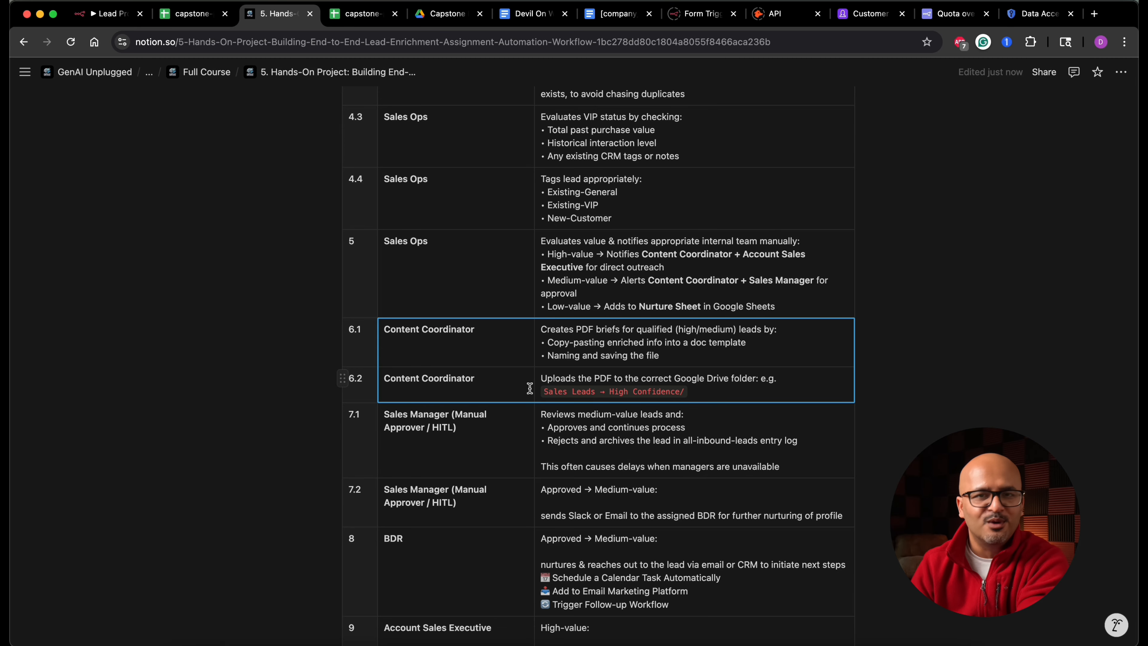
pyautogui.press('Up')
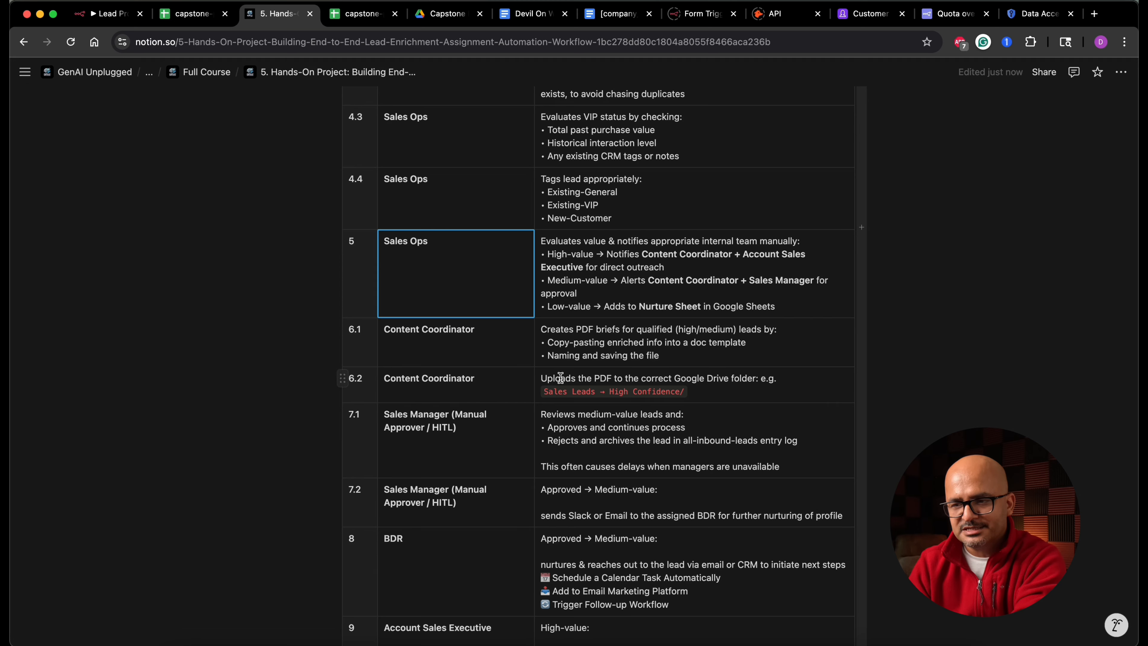
pyautogui.moveTo(750, 280); pyautogui.dragTo(770, 290)
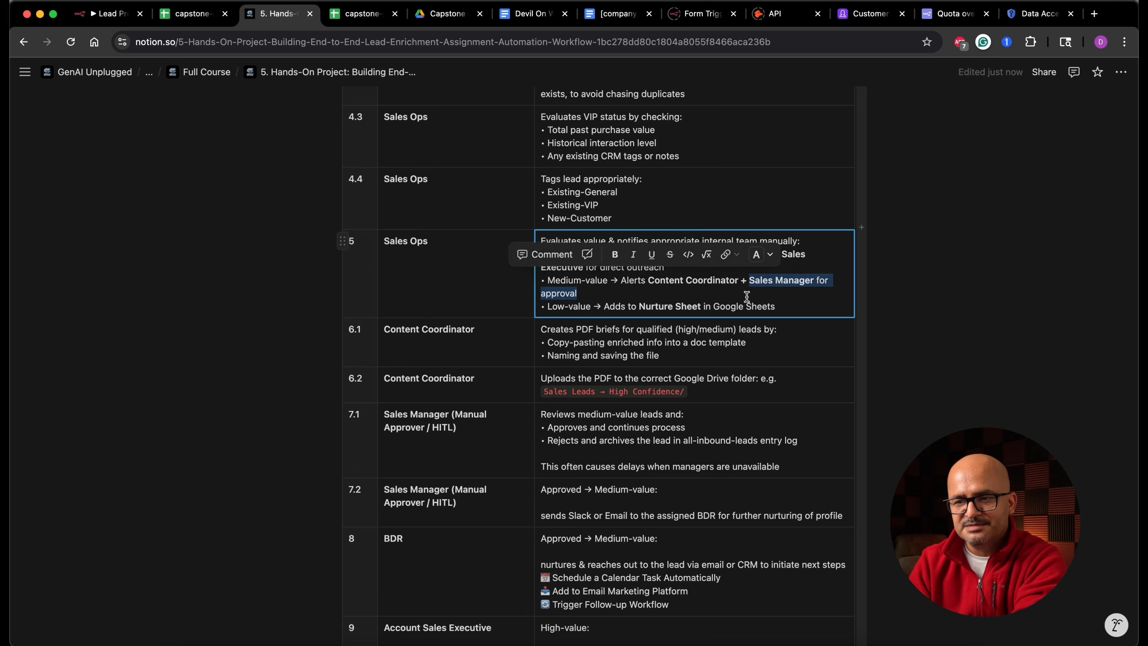
pyautogui.click(499, 441)
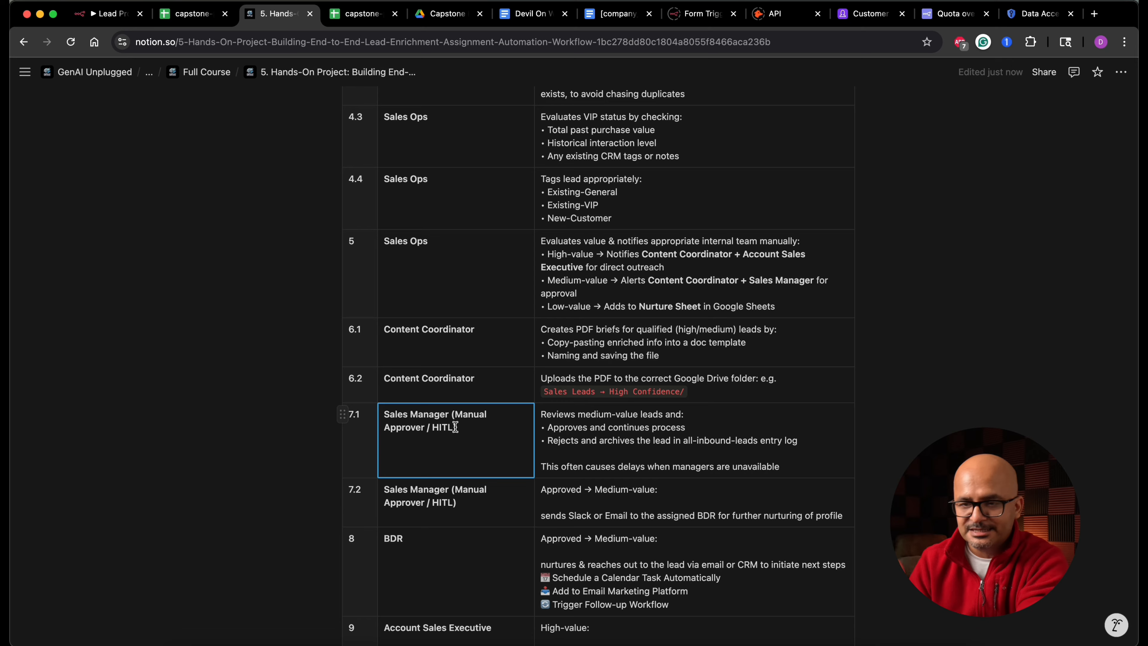
pyautogui.click(120, 18)
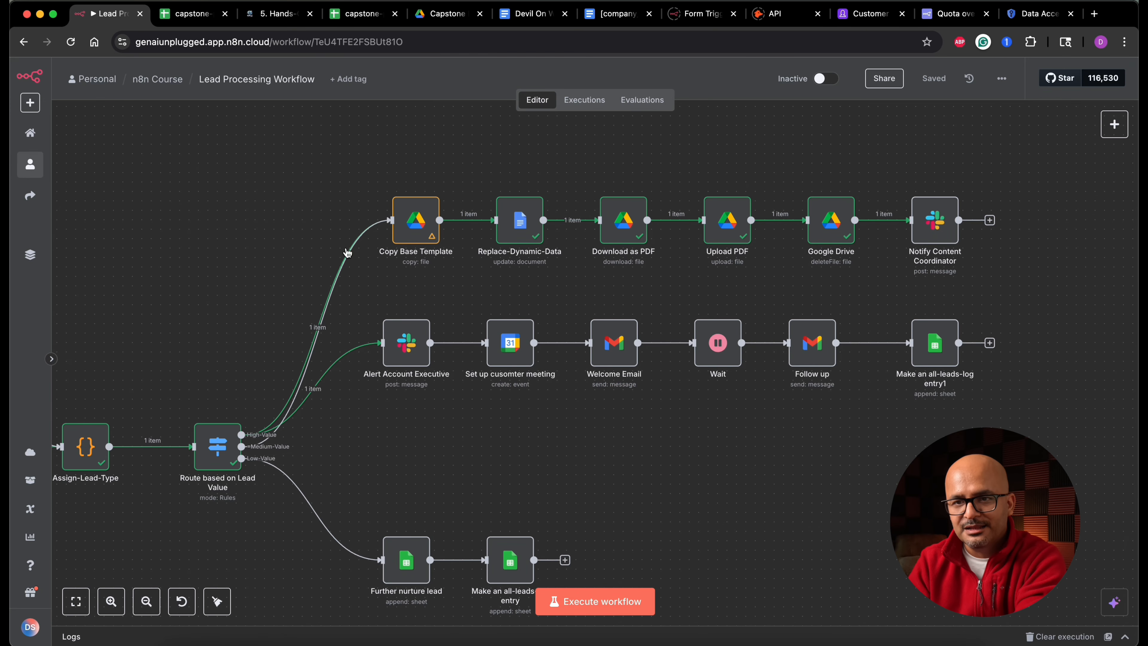
# - Add a Gmail node with Send message and wait for response from the router's Medium-Value output
pyautogui.moveTo(242, 446); pyautogui.dragTo(391, 438)
pyautogui.write('gm')
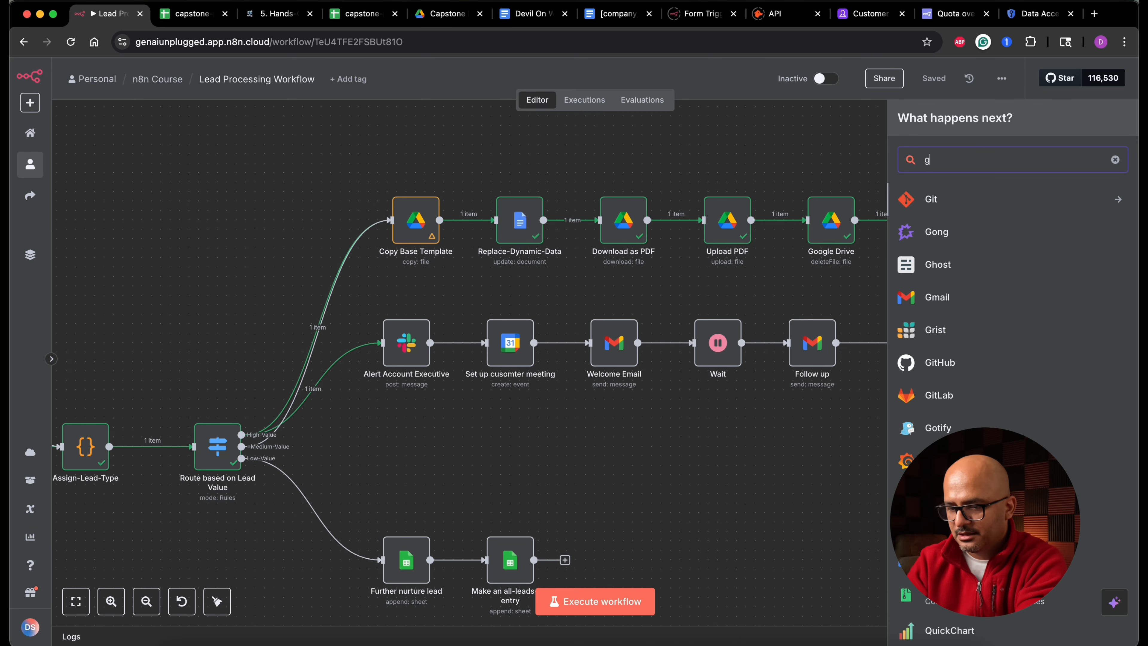
pyautogui.click(962, 208)
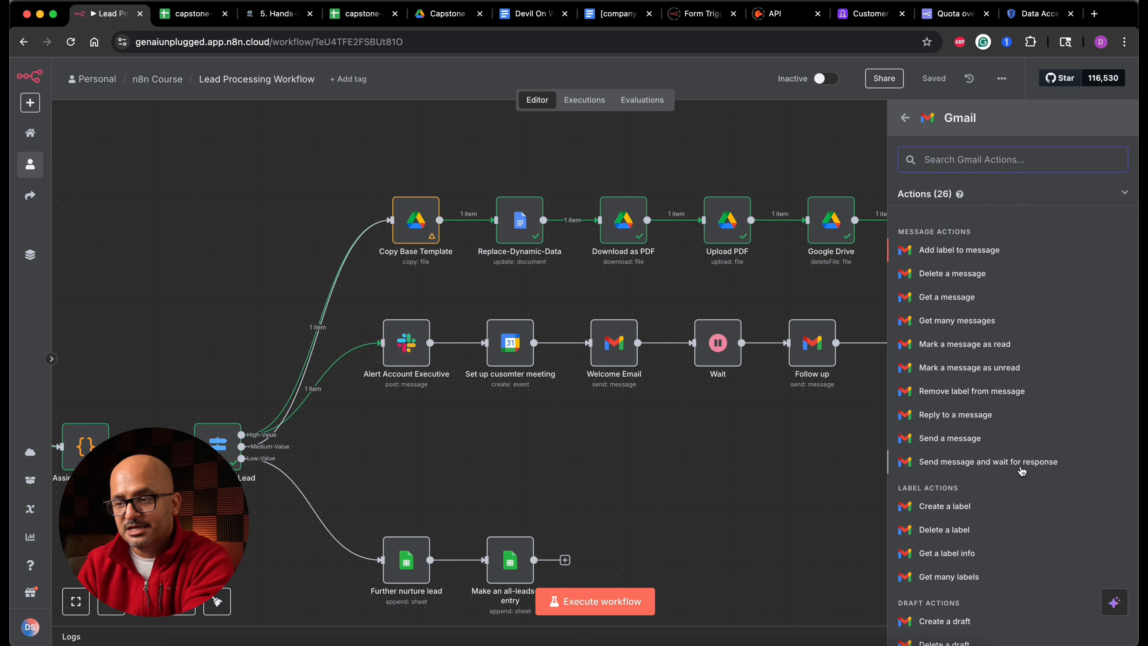
pyautogui.click(972, 466)
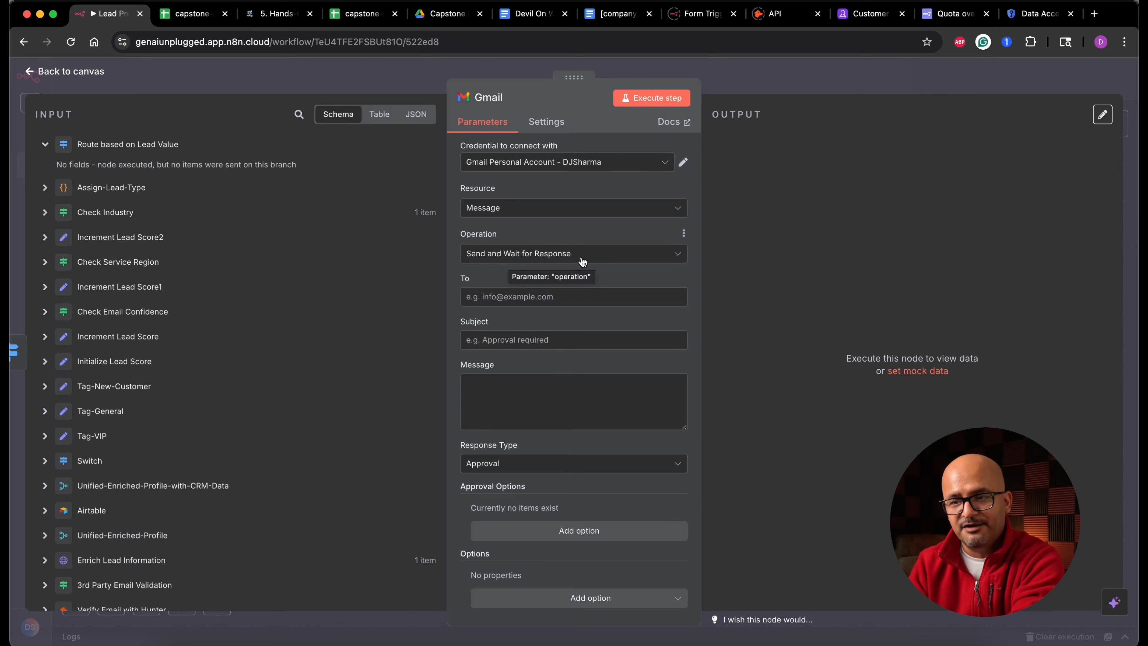
# - Enter the approver's e-mail address as the recipient
pyautogui.click(515, 300)
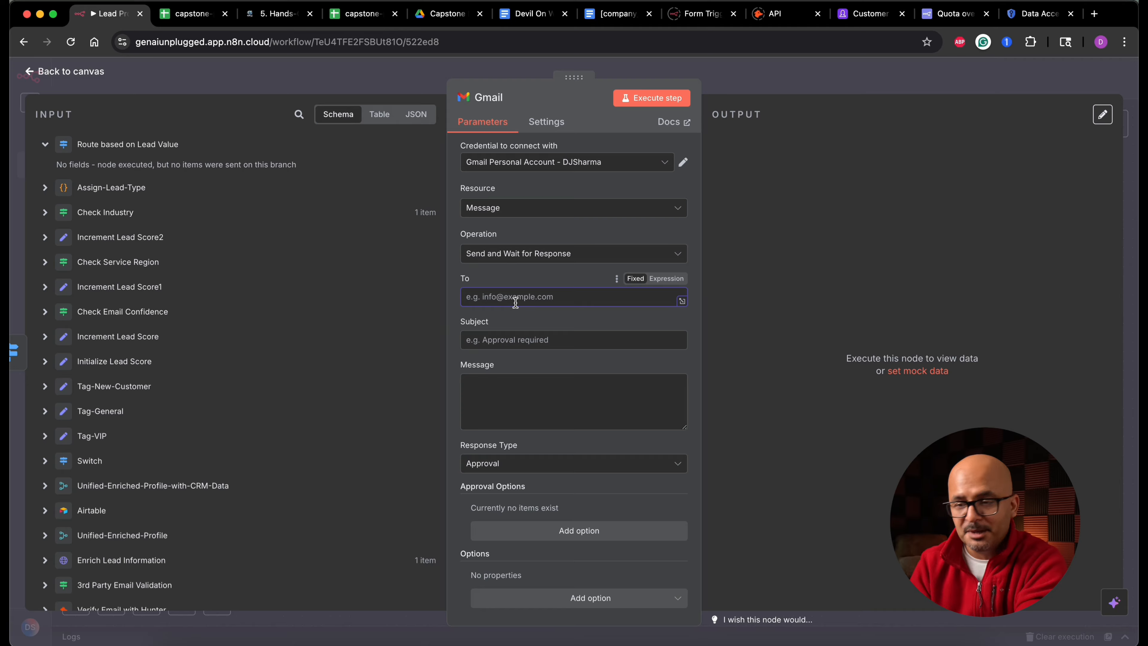
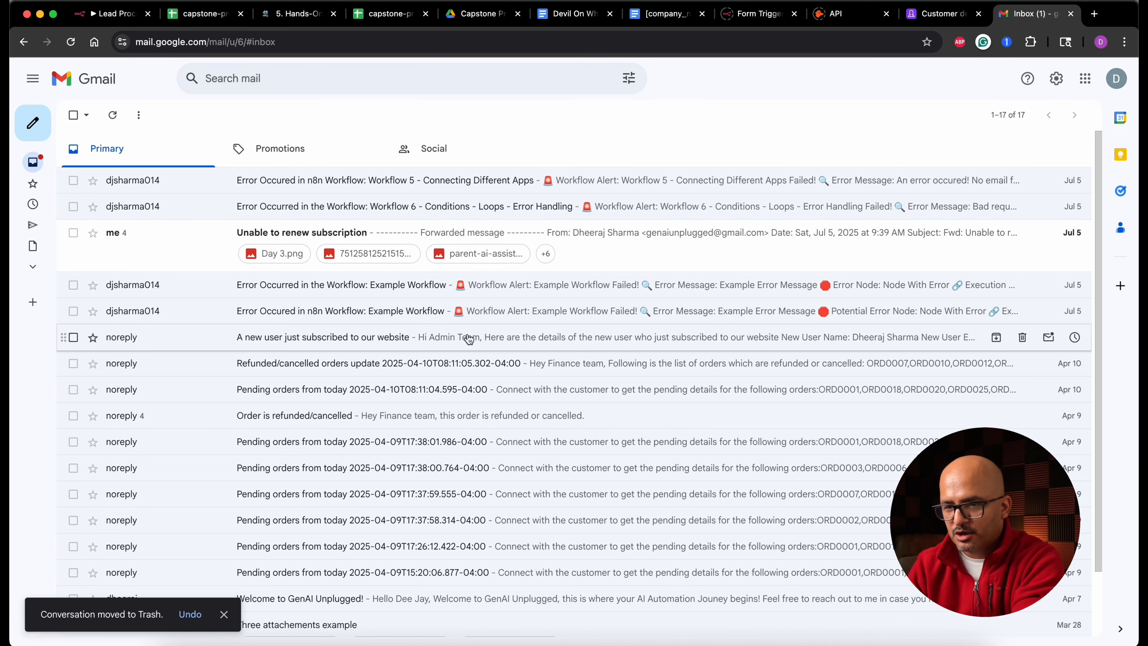
pyautogui.click(122, 18)
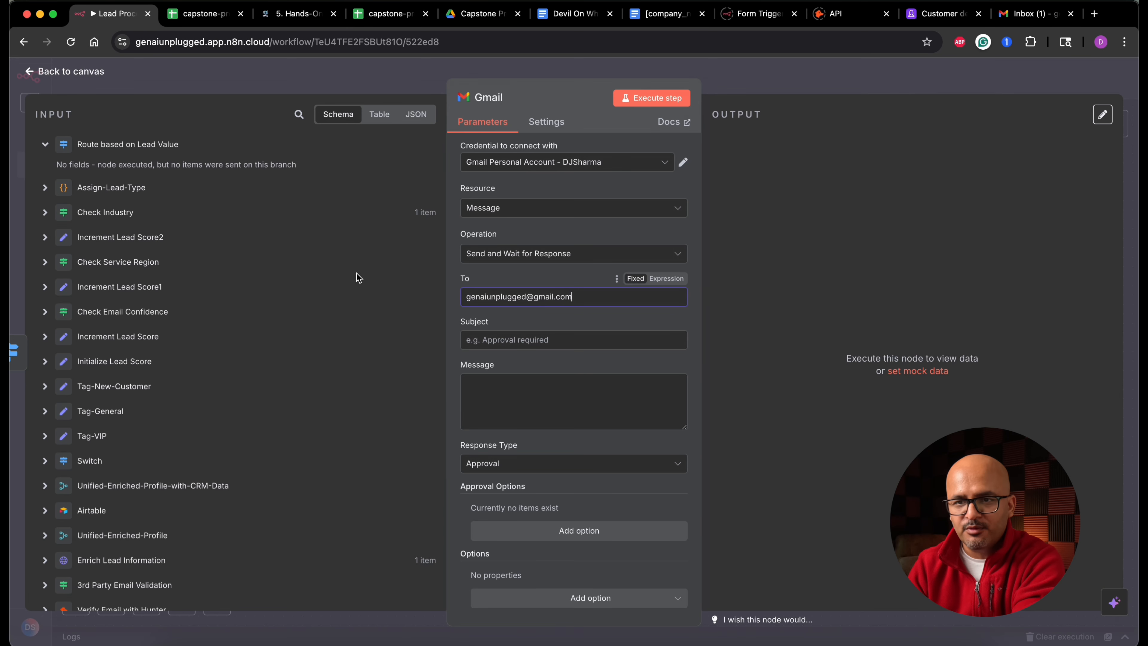
# - Set the subject to "Approval required for new medium-value lead"
pyautogui.click(527, 339)
pyautogui.write('Approval require')
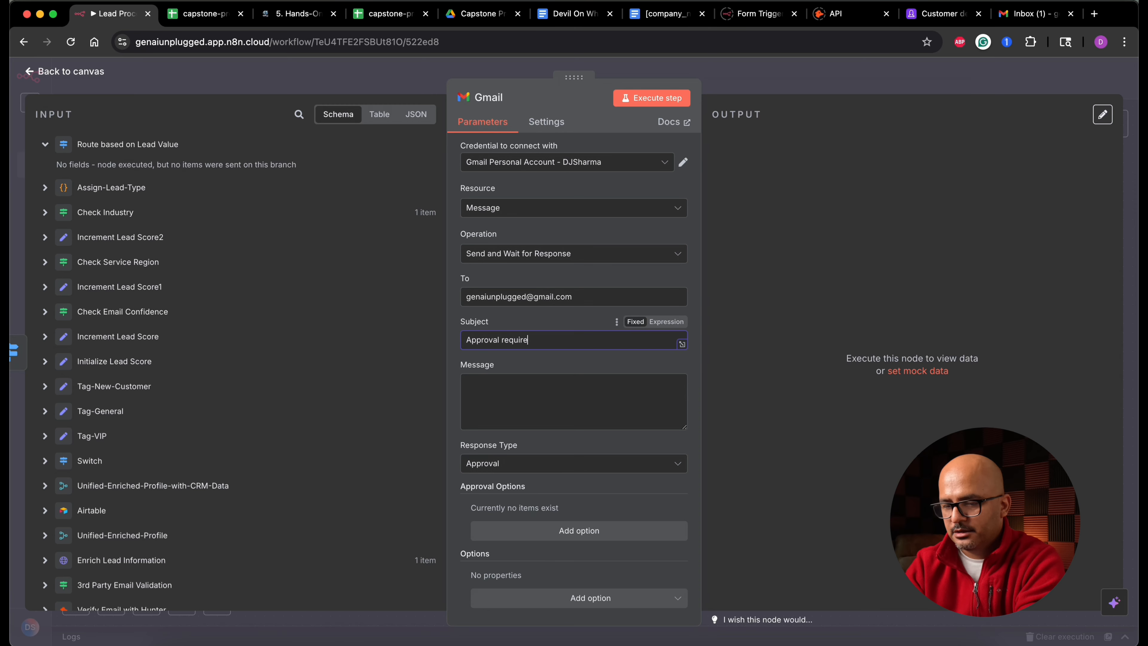
pyautogui.write('d for new medium-val')
pyautogui.write('u')
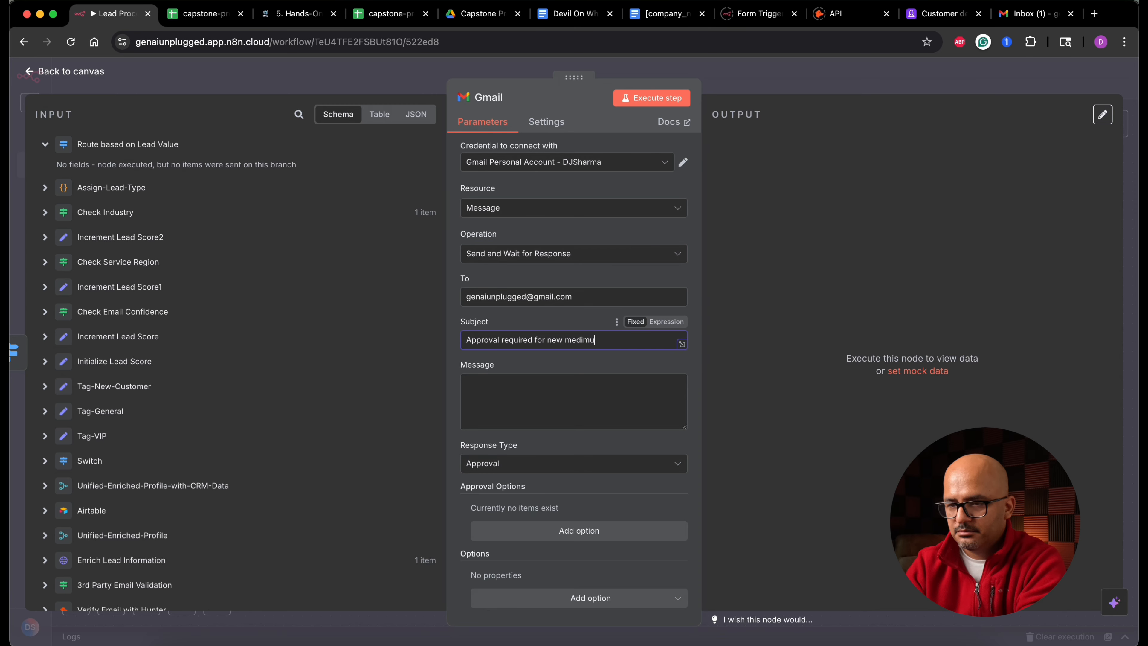
pyautogui.press('BackSpace')
pyautogui.press('BackSpace')
pyautogui.write('um-value')
# - Write the message "Hey Kindly review the google document uploaded in the google drive, and provide your guidance for further action."
pyautogui.press('Tab')
pyautogui.write('Hey Kindly review the google document uploaded in the google drive, and provide your approval fo')
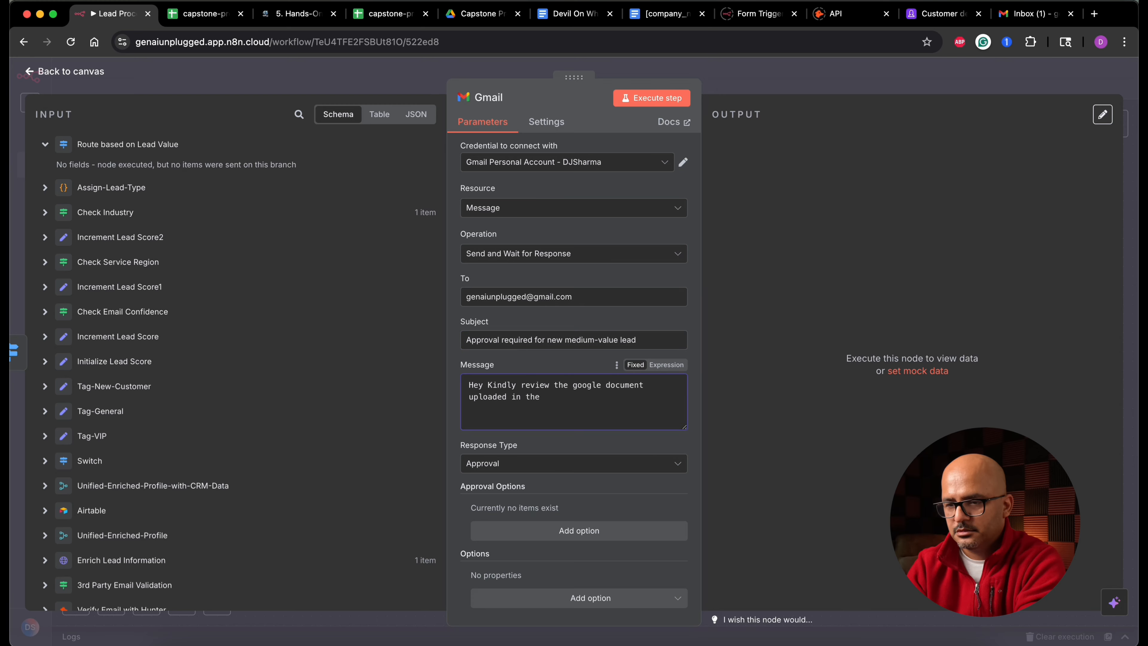
pyautogui.press('BackSpace')
pyautogui.press('BackSpace')
pyautogui.press('BackSpace')
pyautogui.press('BackSpace')
pyautogui.press('BackSpace')
pyautogui.press('BackSpace')
pyautogui.press('BackSpace')
pyautogui.press('BackSpace')
pyautogui.press('BackSpace')
pyautogui.press('BackSpace')
pyautogui.press('BackSpace')
pyautogui.write('guidance for further action.')
pyautogui.press('super+a')
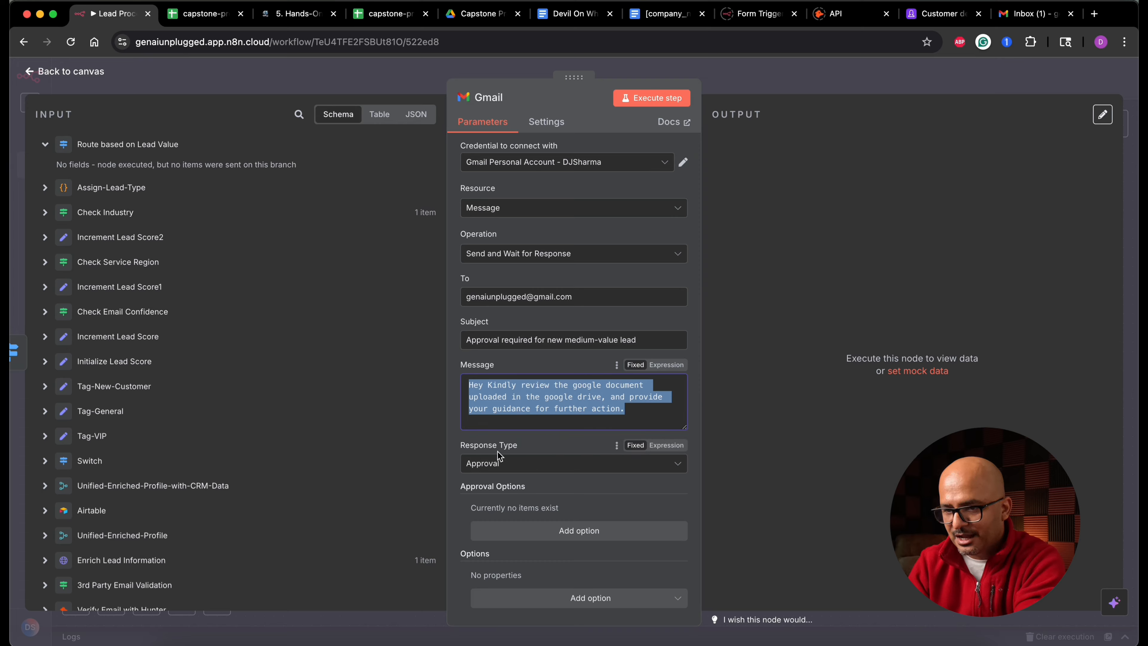
# - Keep the Approval response type and add an approval option with type Approve and Disapprove
pyautogui.click(493, 466)
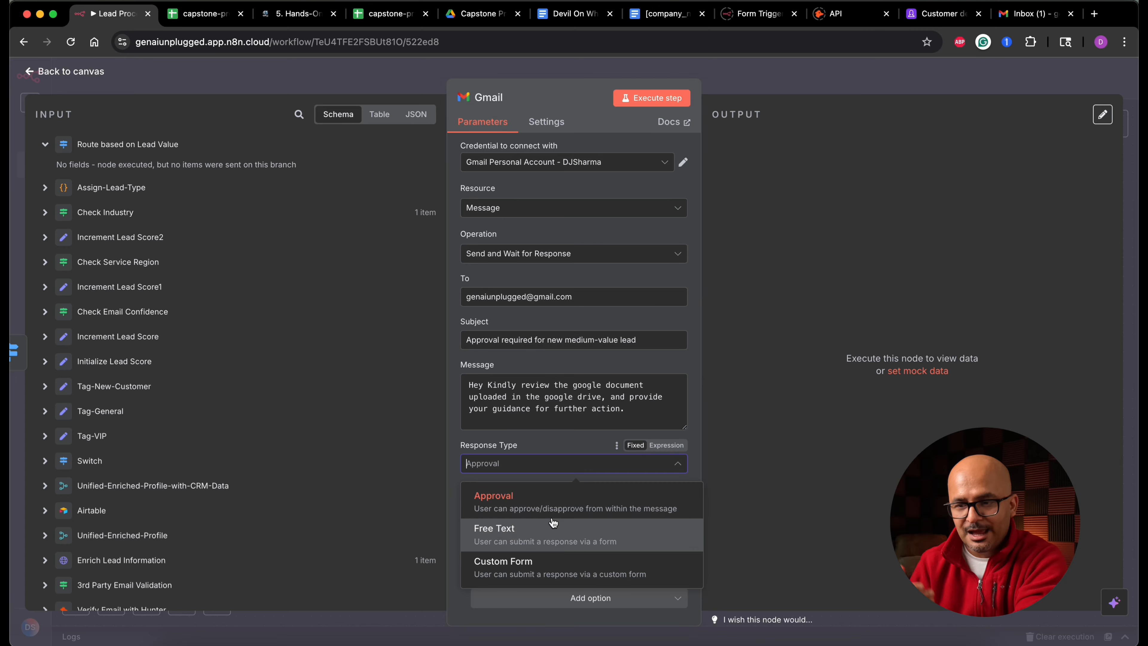
pyautogui.click(520, 496)
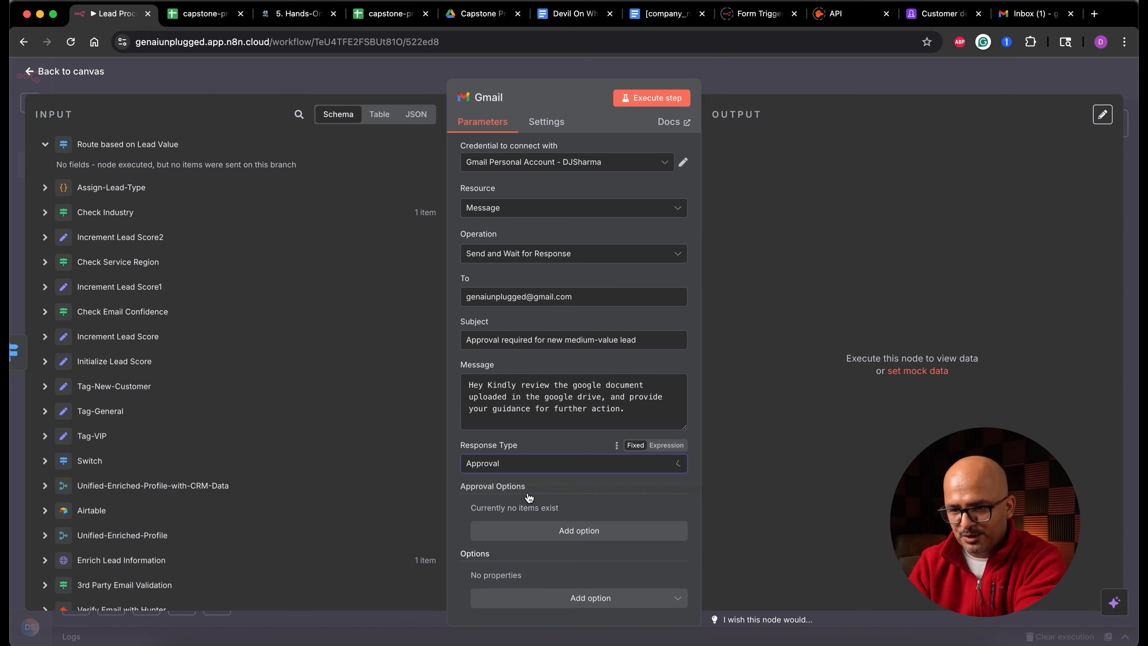
pyautogui.click(580, 525)
pyautogui.scroll(-3, 579, 531)
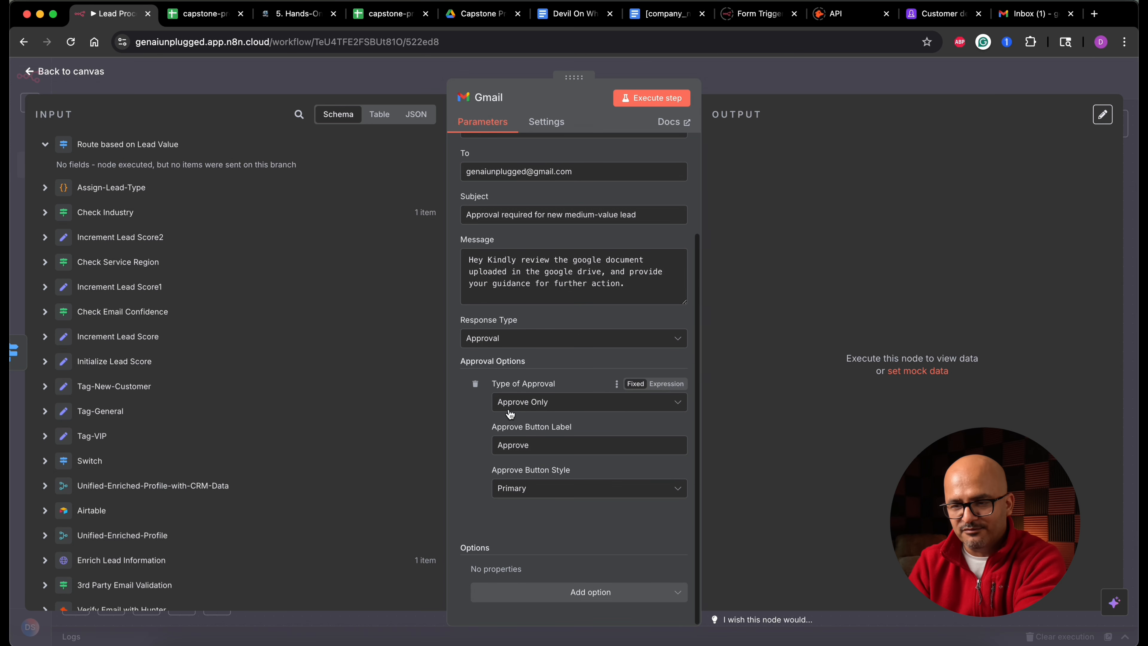
pyautogui.click(564, 402)
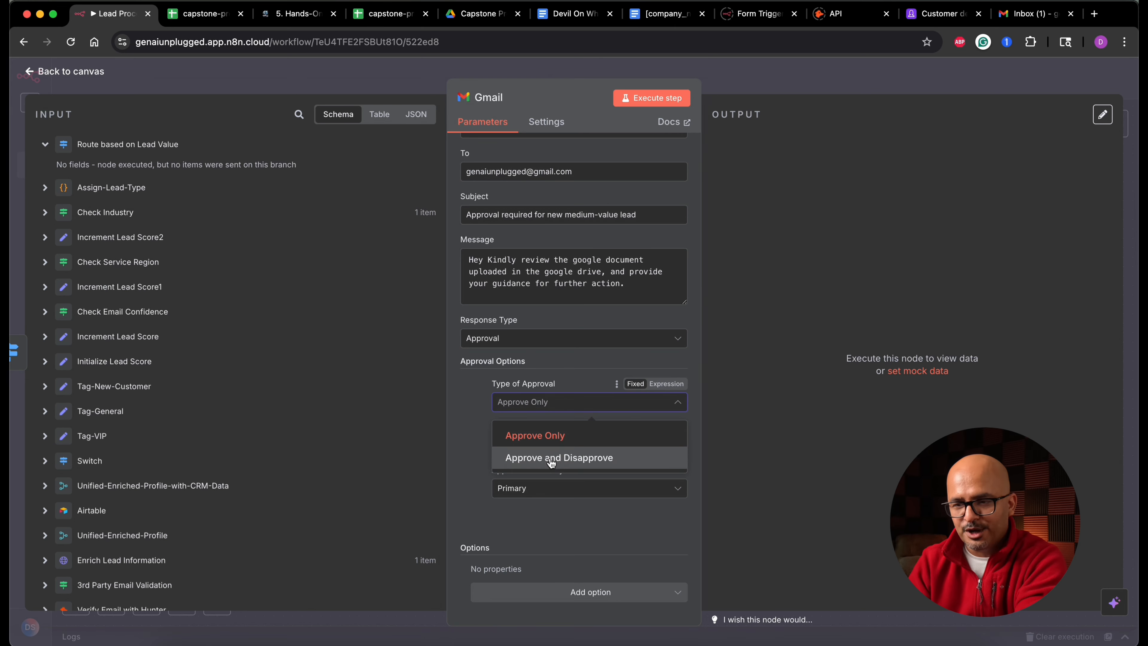
pyautogui.click(575, 459)
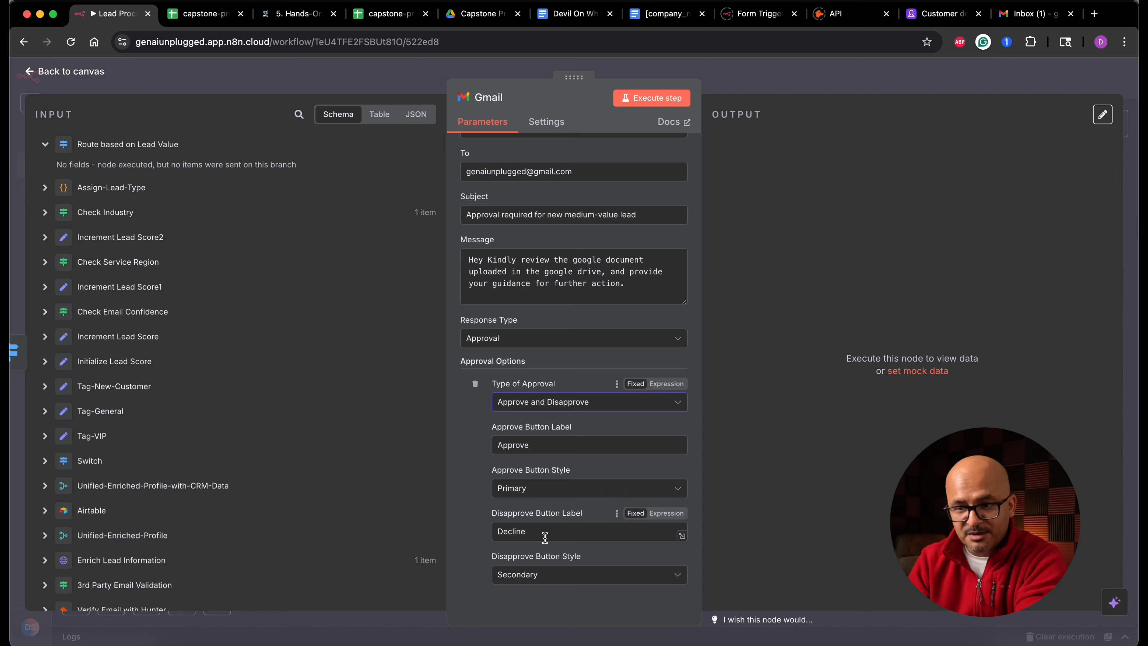
pyautogui.click(1035, 13)
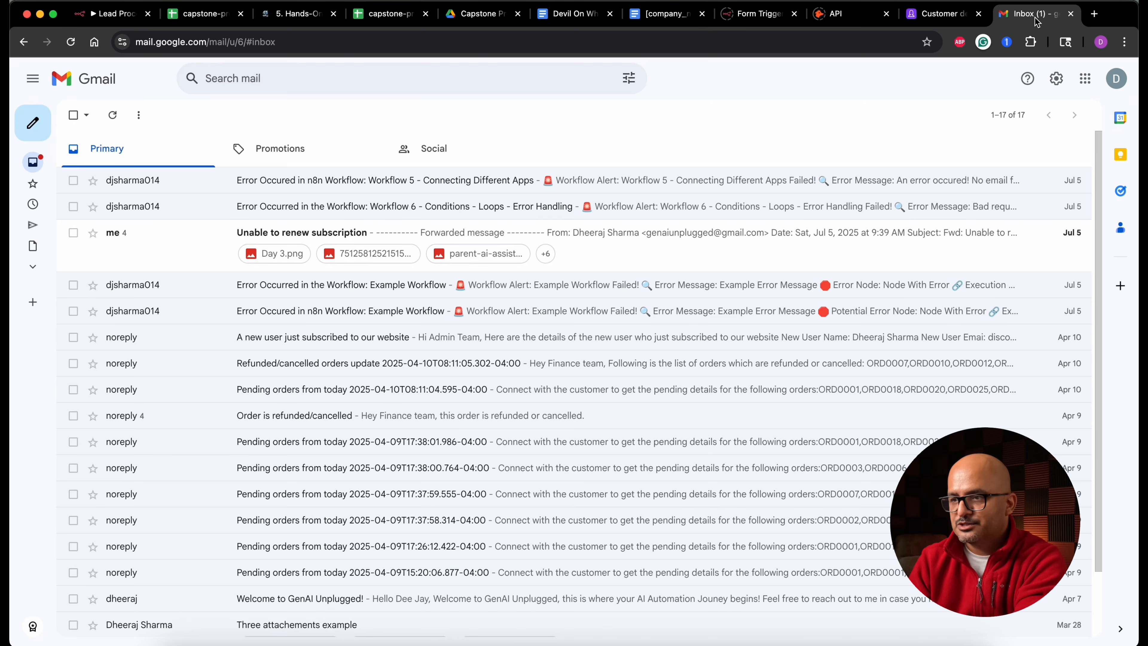
pyautogui.click(115, 14)
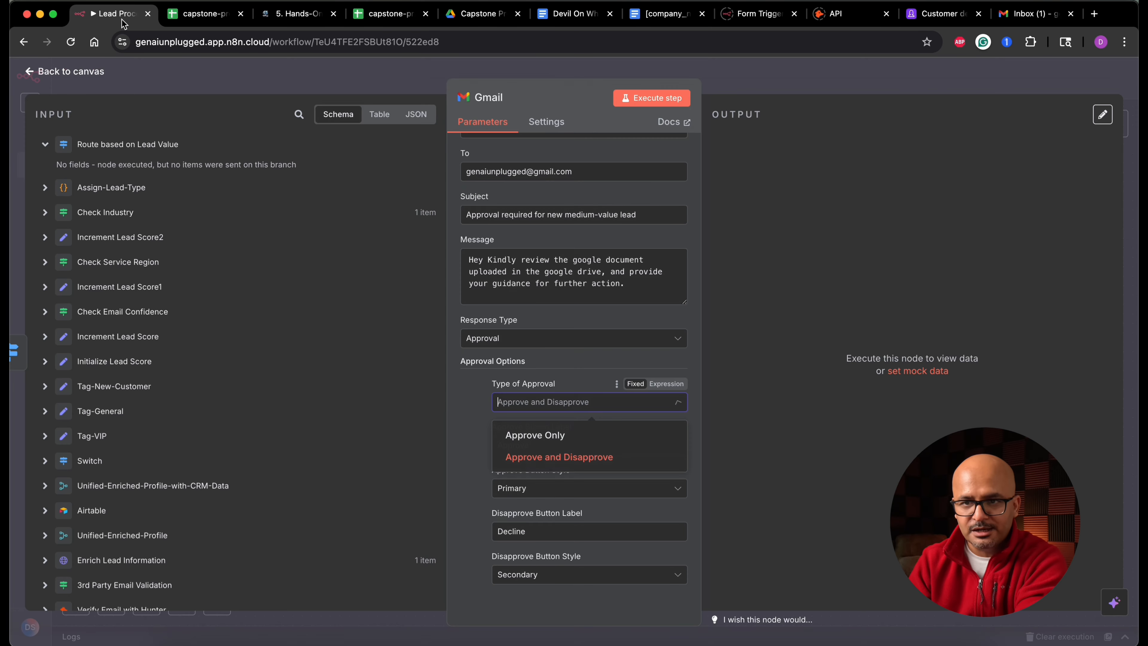
pyautogui.click(664, 99)
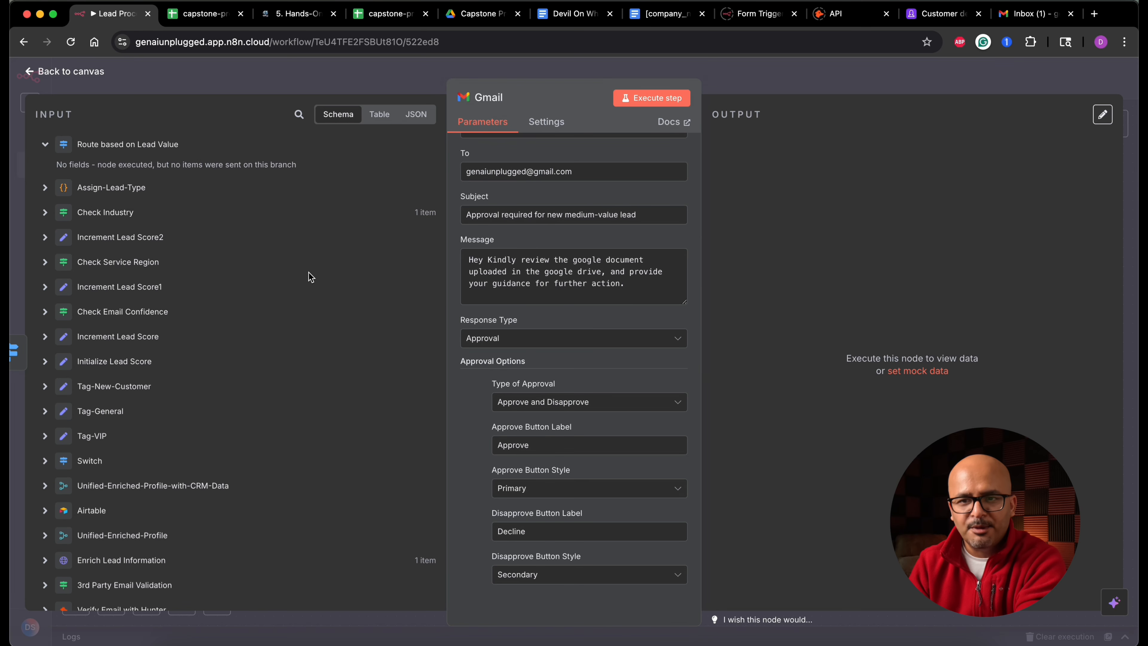
pyautogui.click(82, 70)
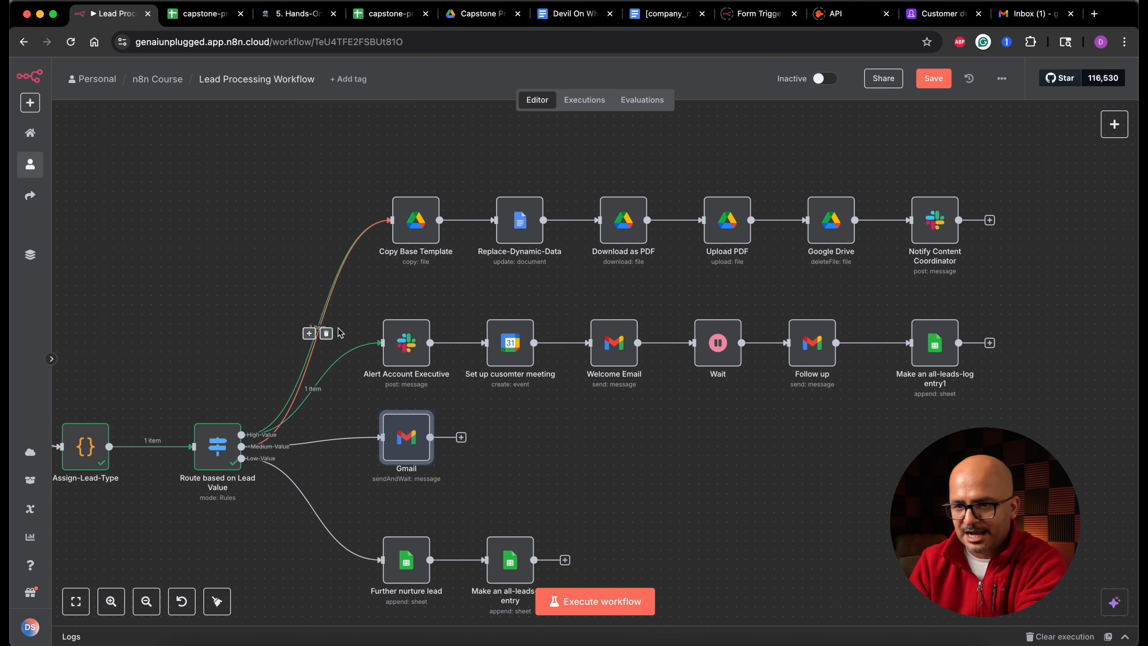
# - Change the Assign-Lead-Type code so the default lead_type is "Medium-Value", and execute the node
pyautogui.doubleClick(85, 445)
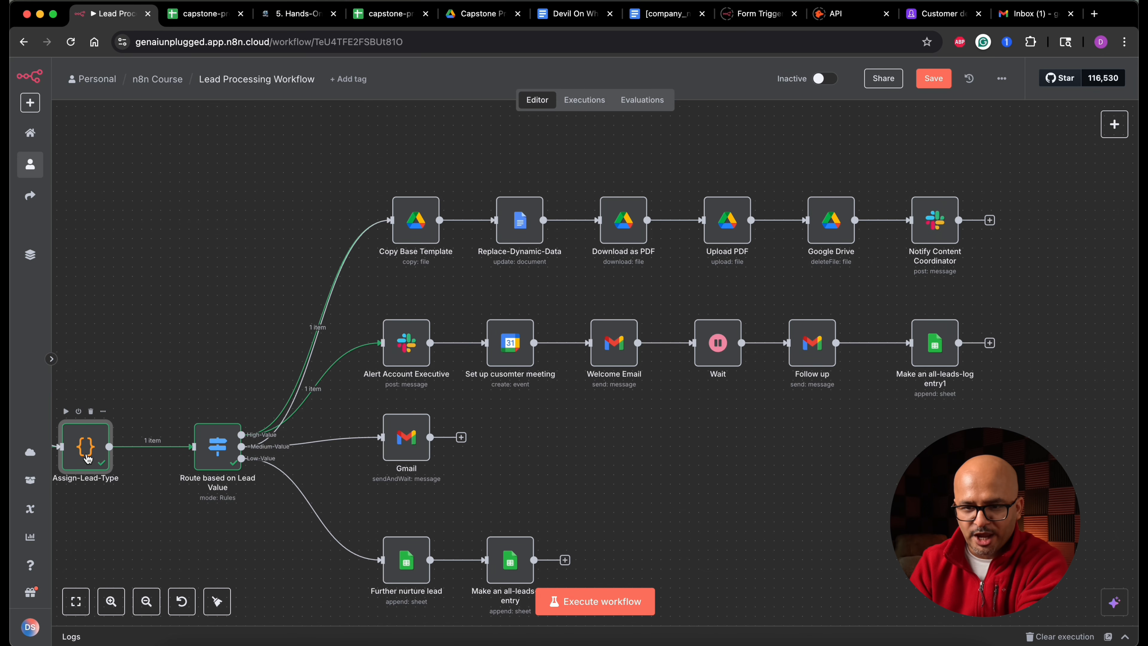
pyautogui.doubleClick(501, 300)
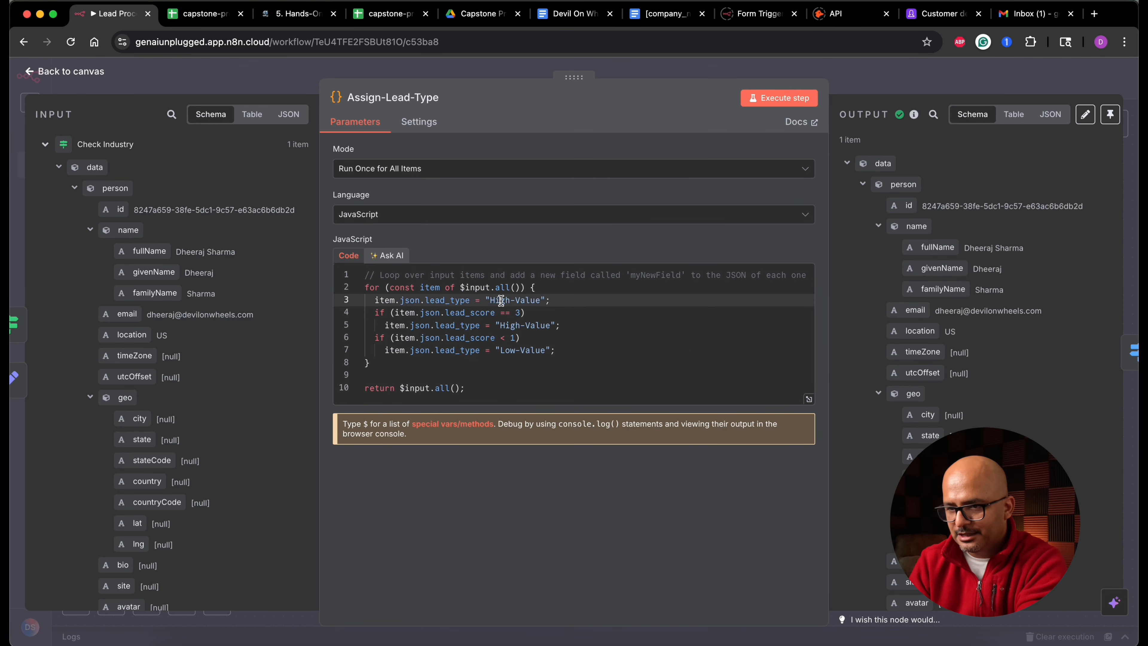
pyautogui.write('Medium')
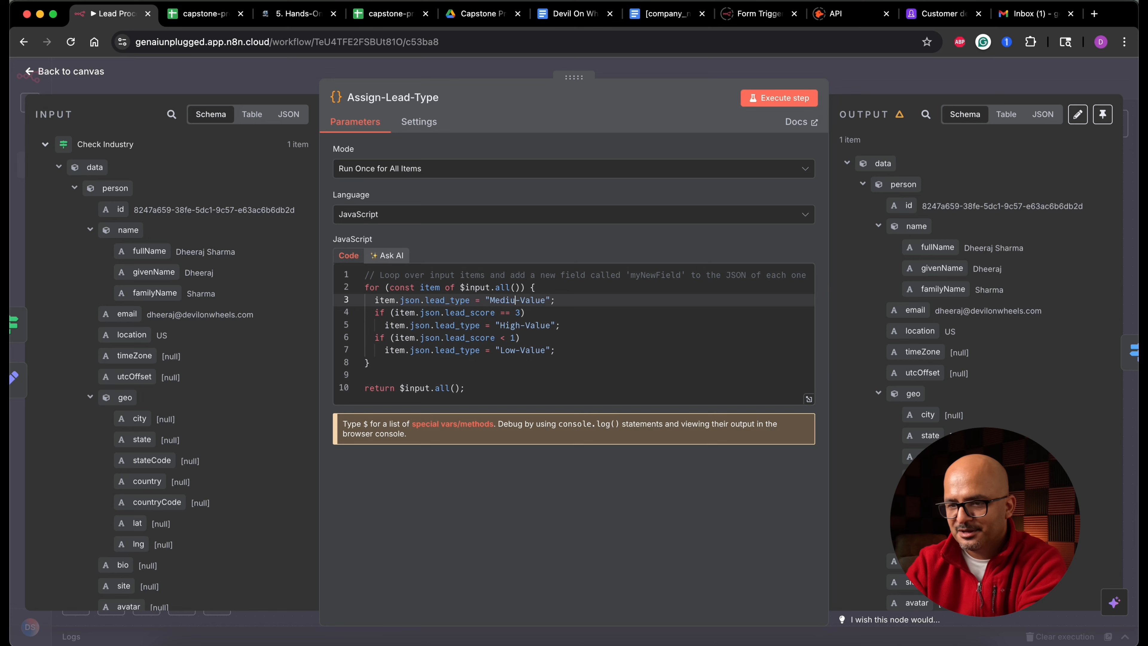
pyautogui.click(797, 98)
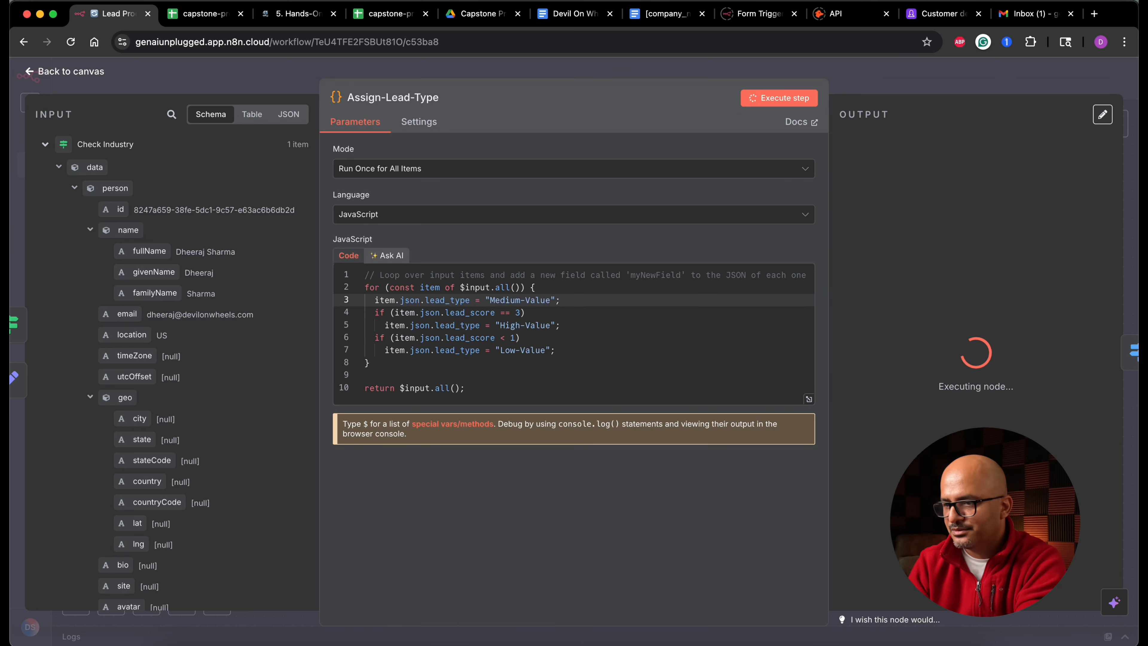
pyautogui.press('Escape')
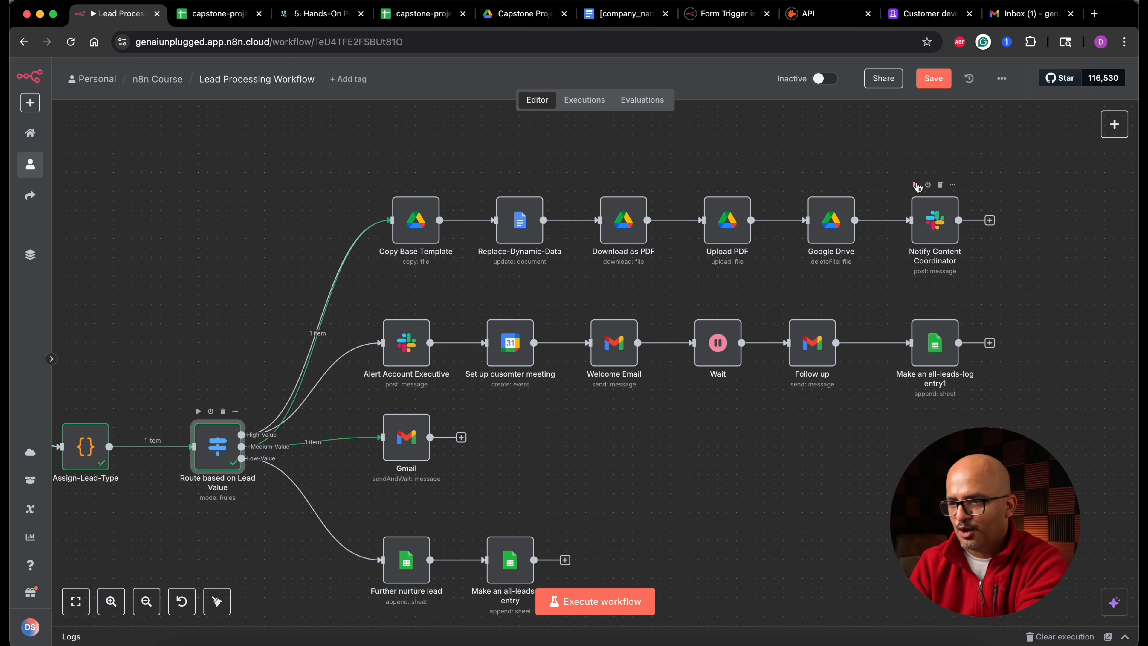
# - Execute the high-value branch through Notify Content Coordinator and check the Capstone Project Drive folder for the PDF
pyautogui.click(915, 185)
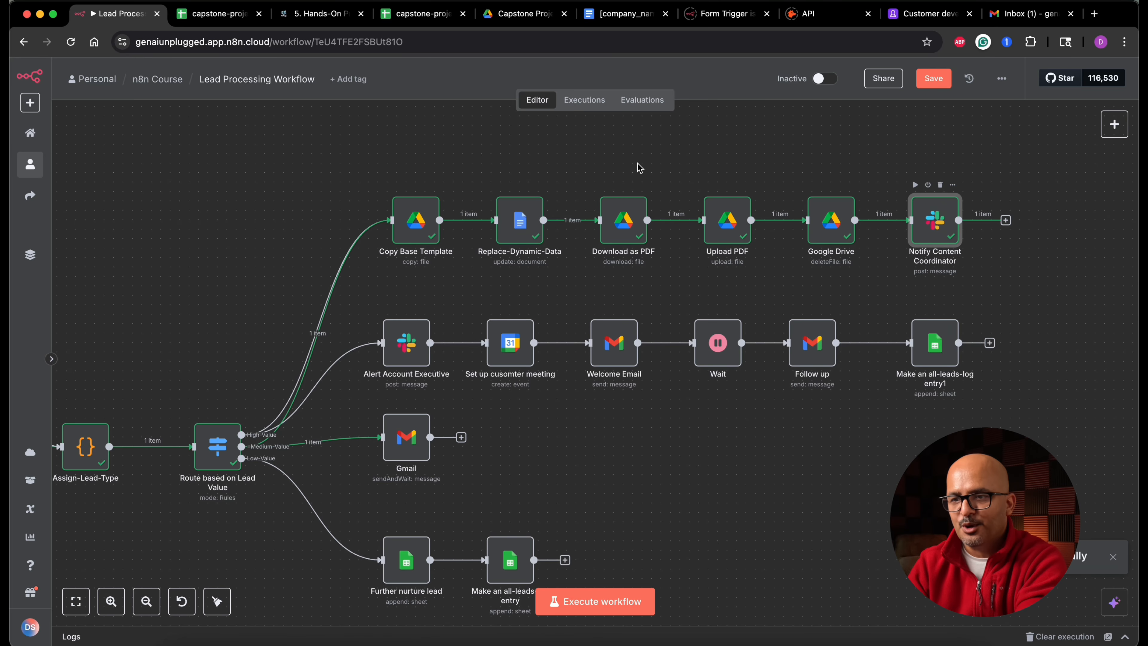
pyautogui.click(518, 22)
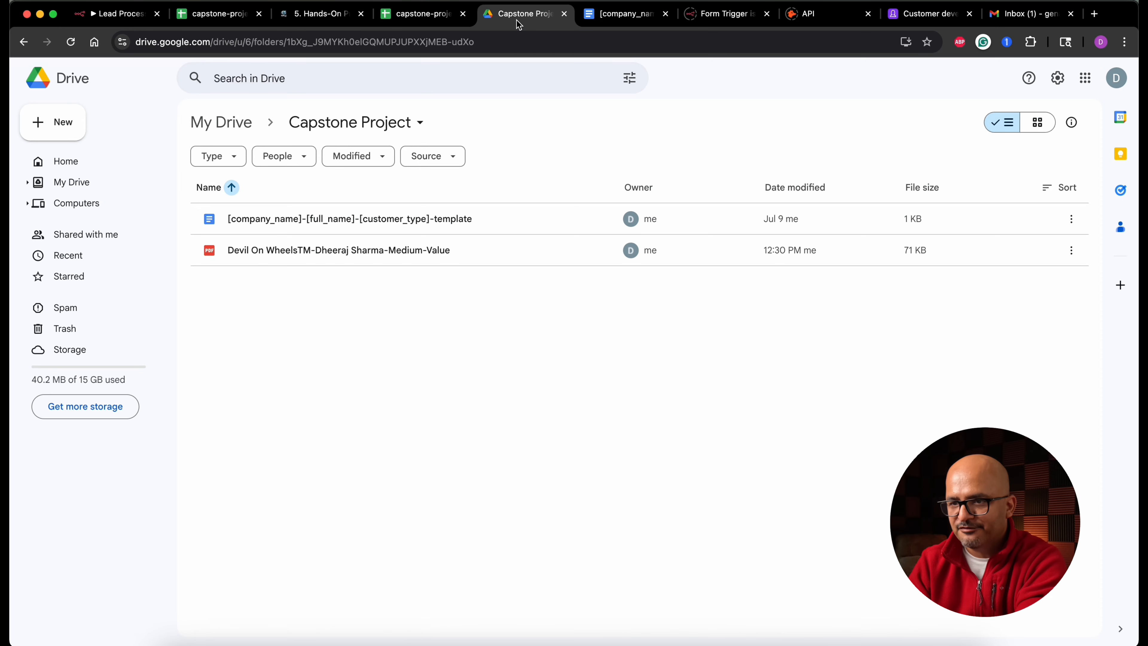
pyautogui.click(131, 15)
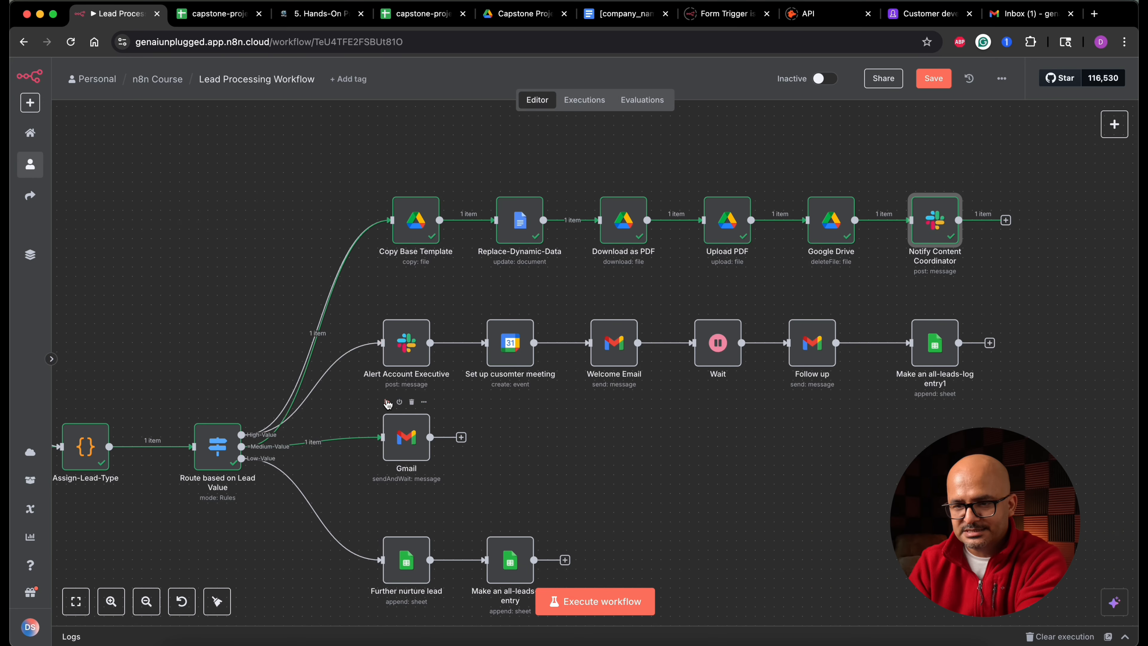
# - Execute the approval Gmail node, open the received approval e-mail and approve it
pyautogui.click(387, 402)
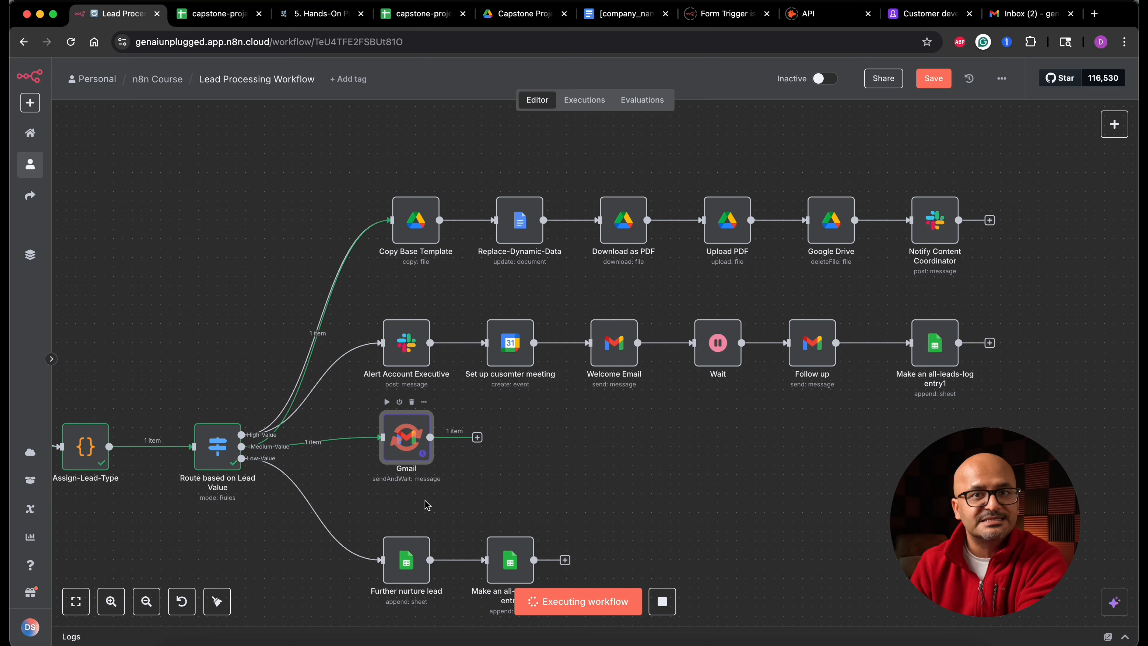
pyautogui.click(1018, 14)
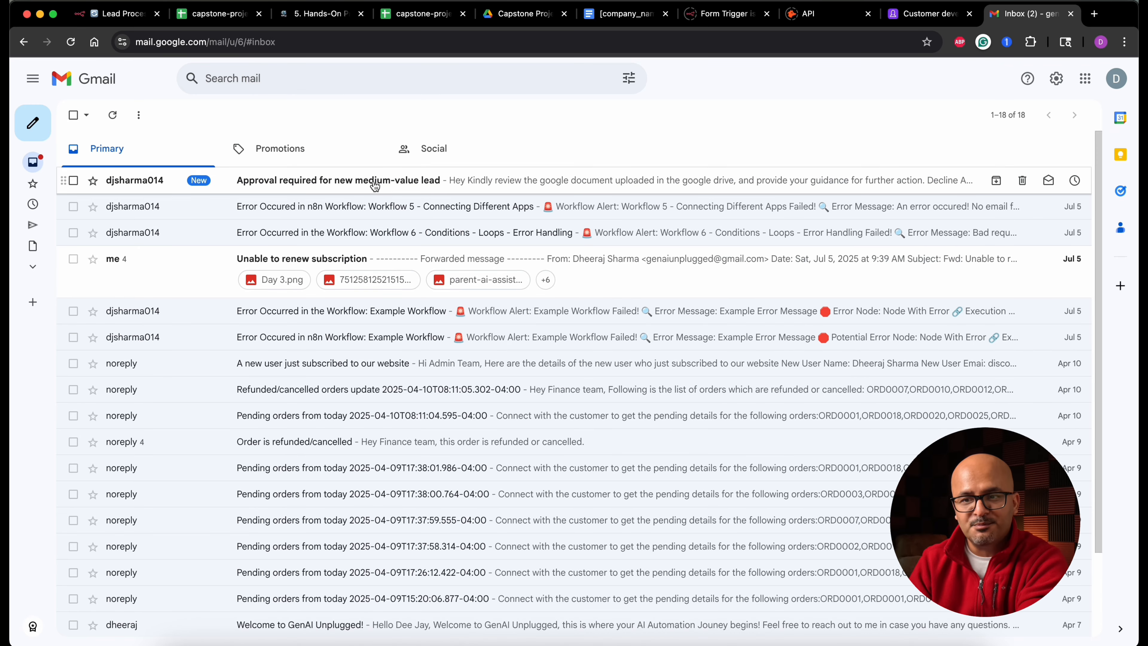
pyautogui.click(418, 187)
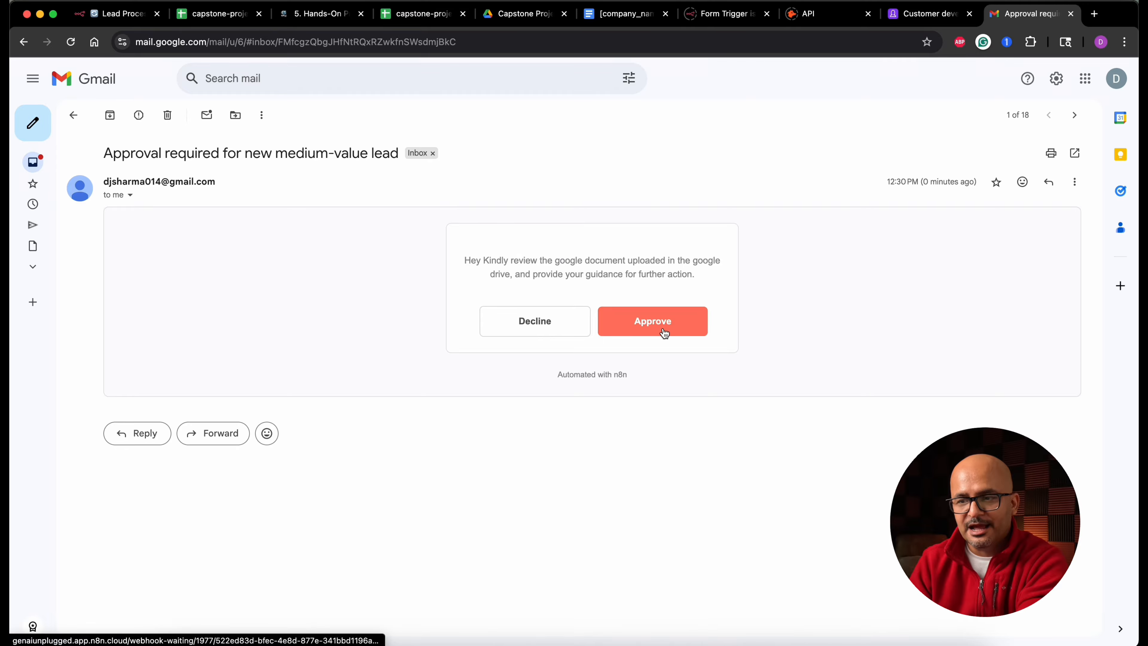
pyautogui.click(682, 327)
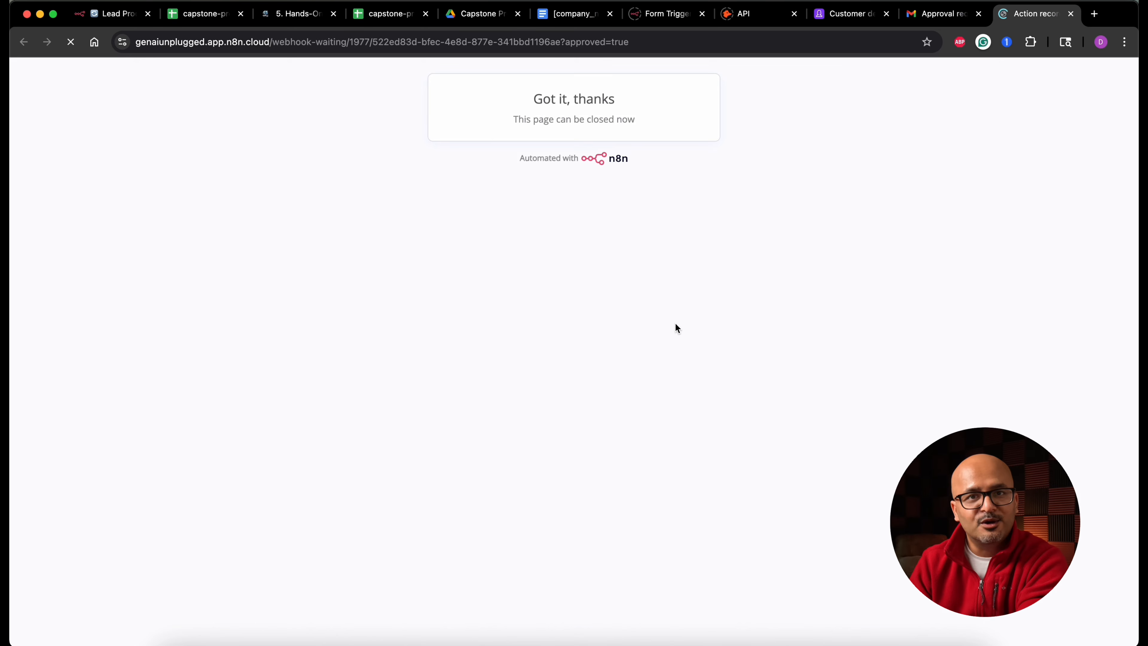
pyautogui.click(1071, 13)
pyautogui.click(138, 15)
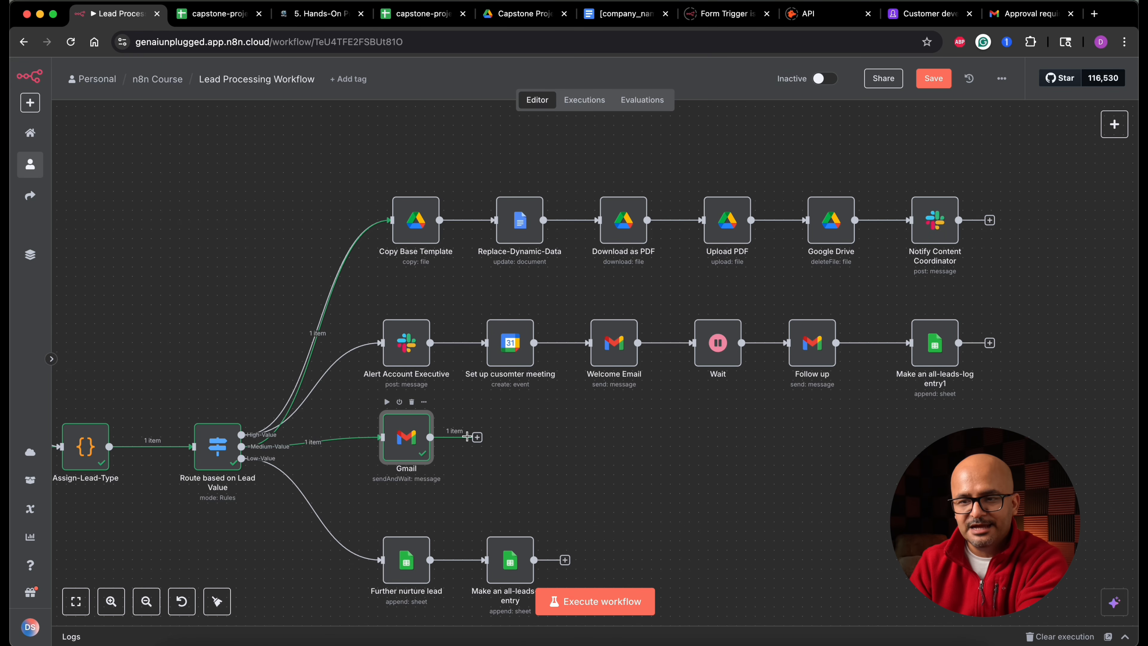
# - Rename the approval Gmail node to "Send for Sales Manager Approval"
pyautogui.doubleClick(409, 443)
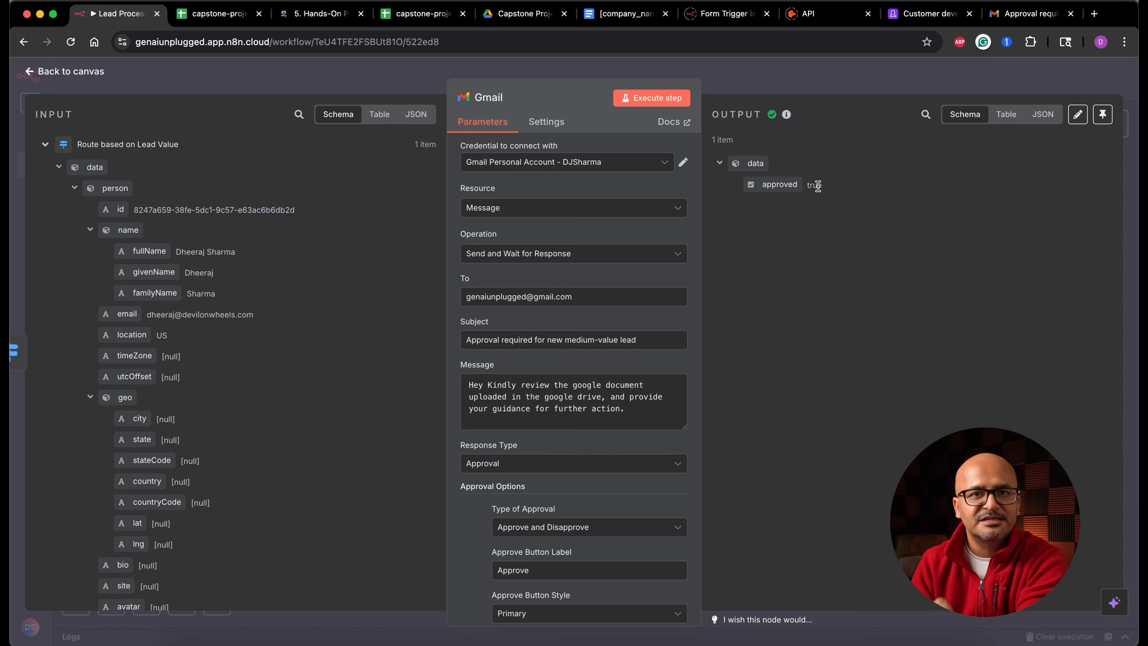
pyautogui.click(500, 98)
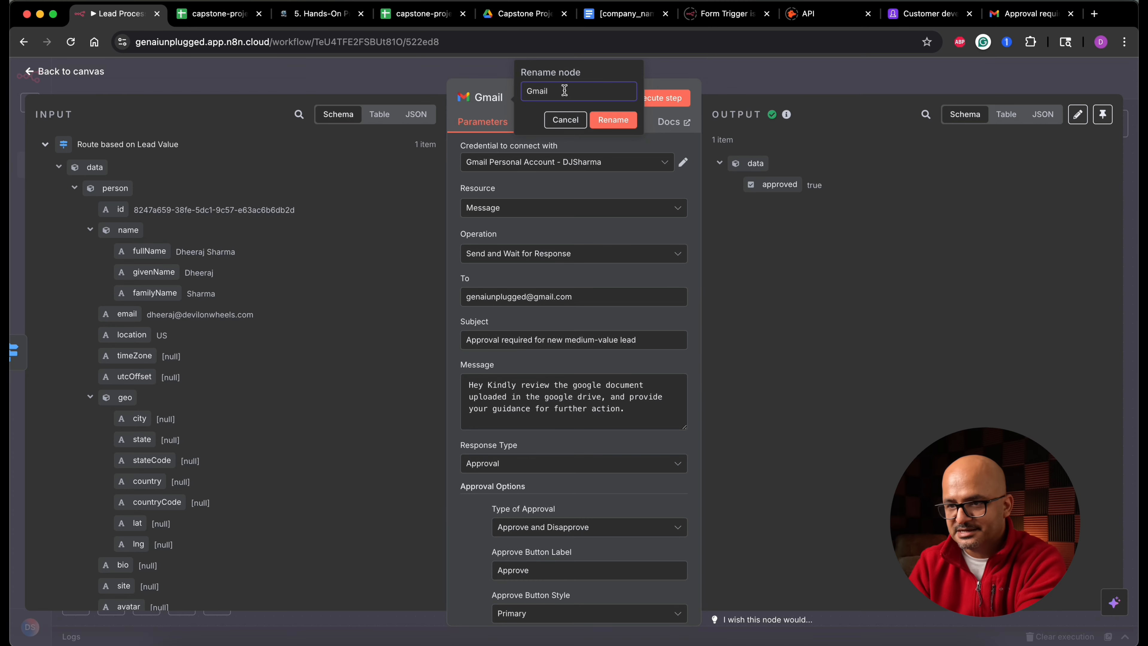
pyautogui.write('Send for Sales')
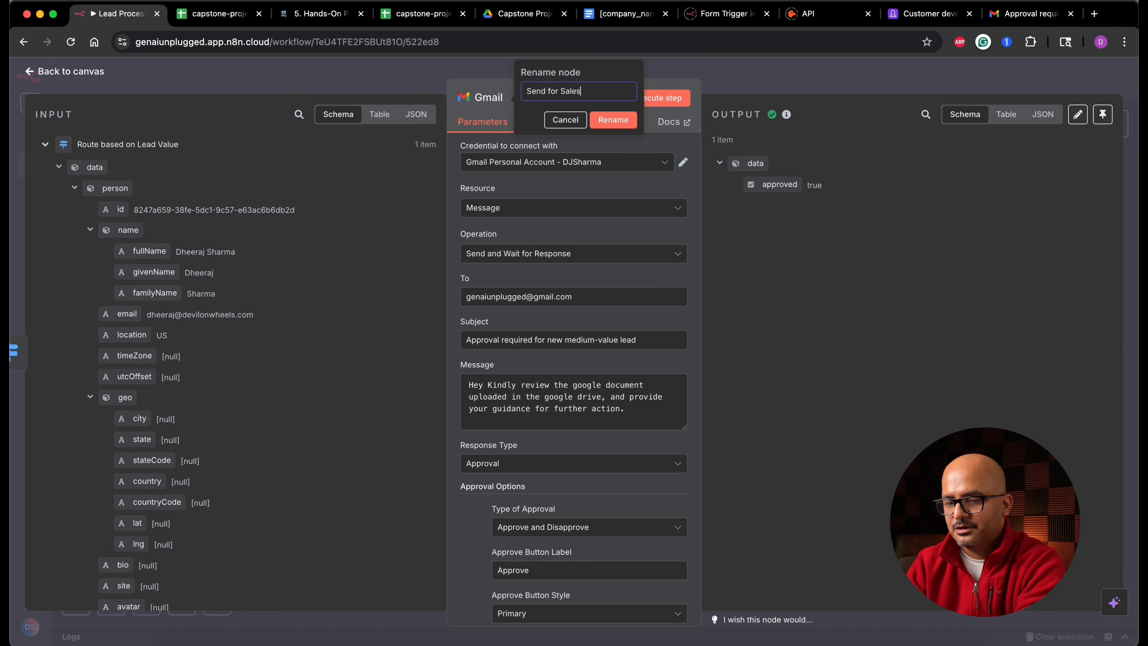
pyautogui.write(' Manager Approval')
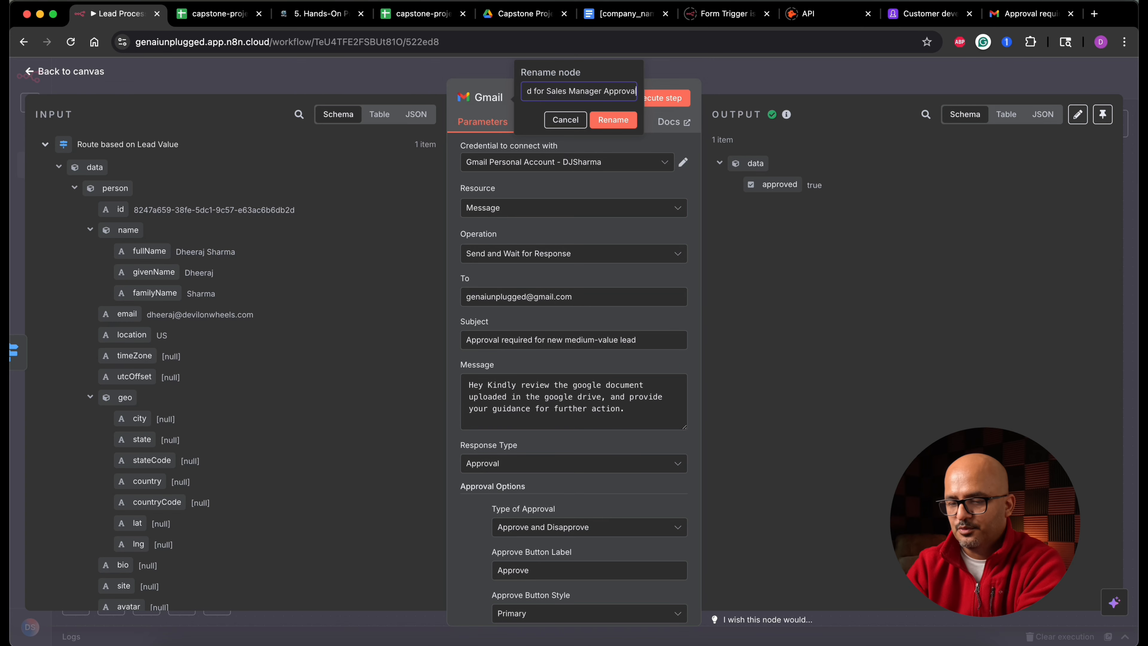
pyautogui.press('Return')
pyautogui.press('Escape')
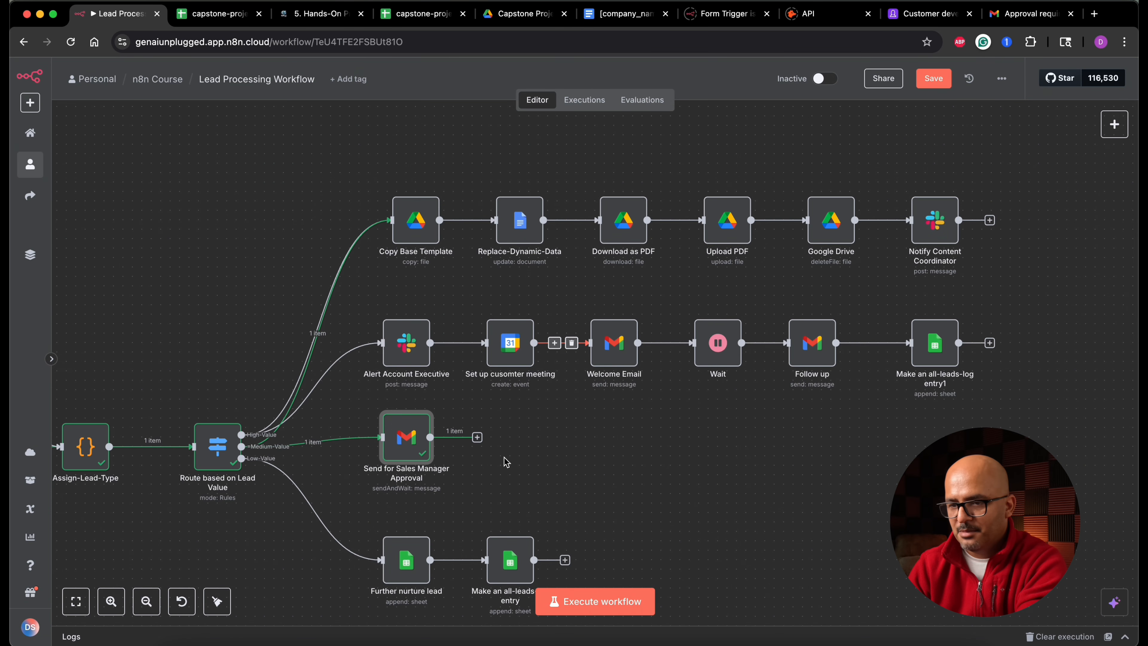
# - Add an If node after the approval node with the condition that approved is true, and execute it
pyautogui.click(477, 437)
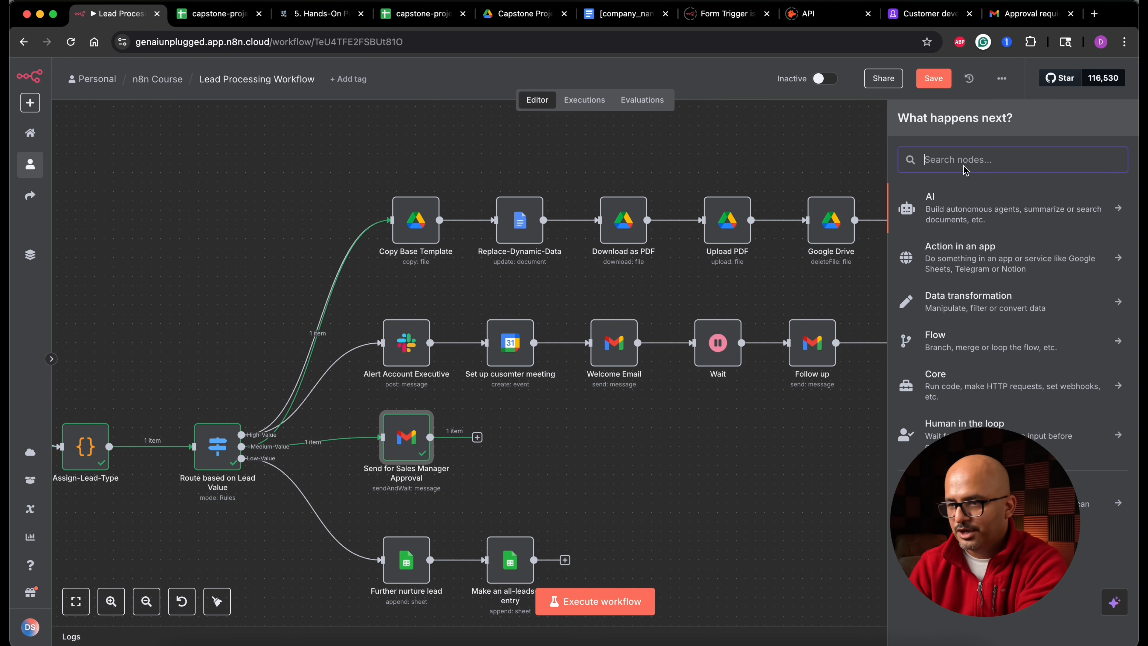
pyautogui.write('if')
pyautogui.click(979, 208)
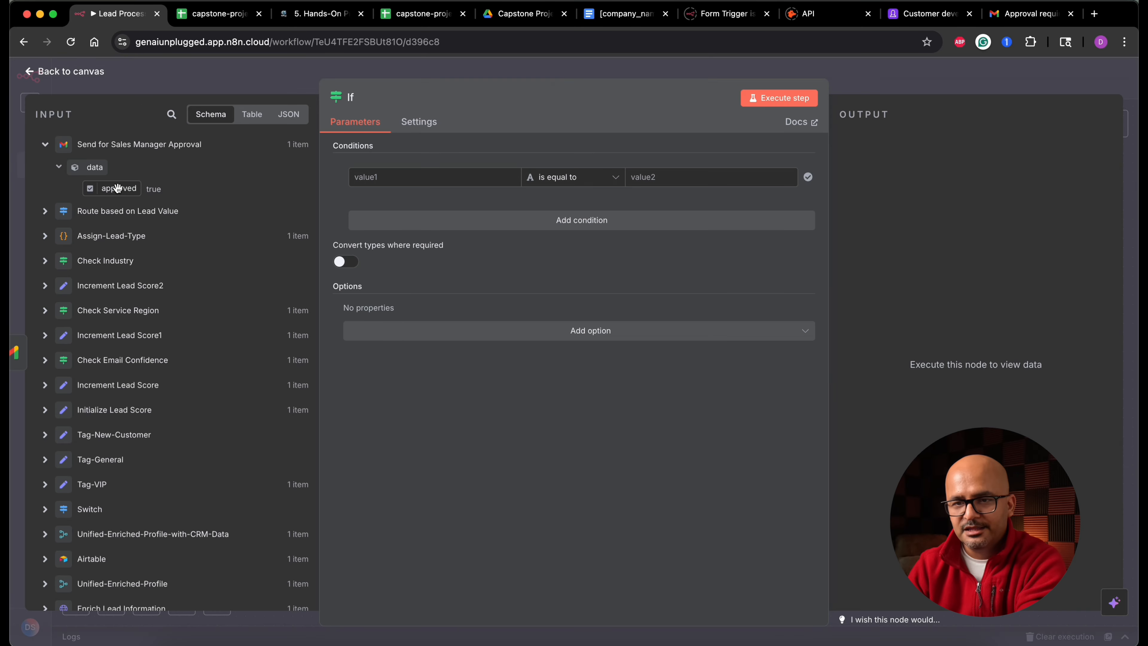
pyautogui.moveTo(119, 183); pyautogui.dragTo(407, 177)
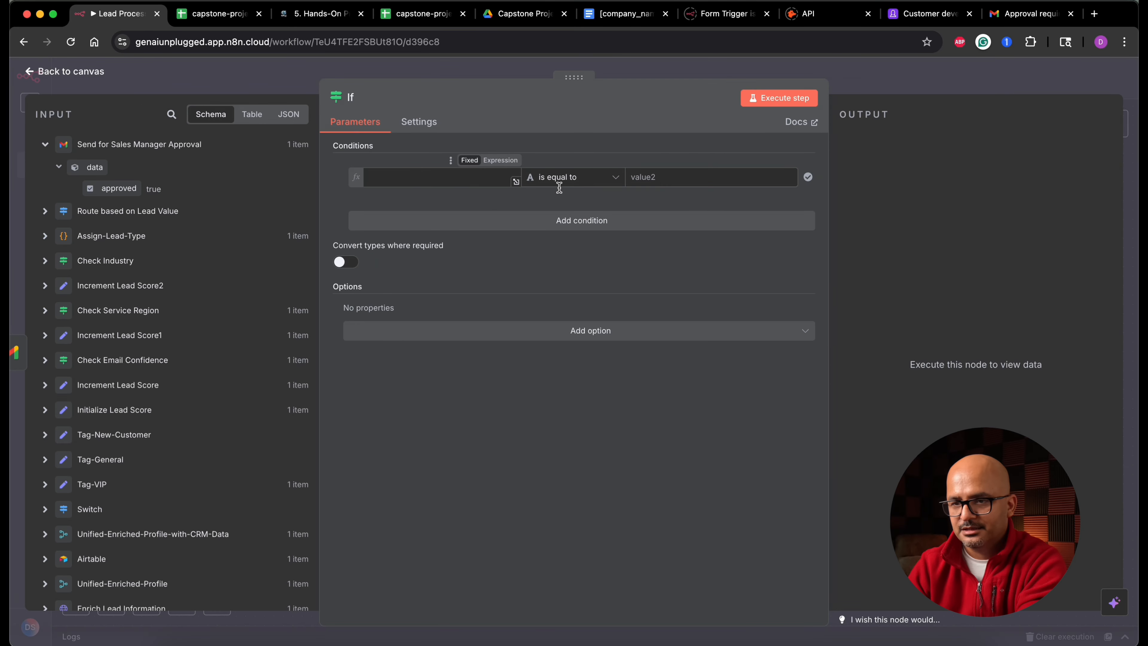
pyautogui.click(597, 178)
pyautogui.moveTo(606, 278)
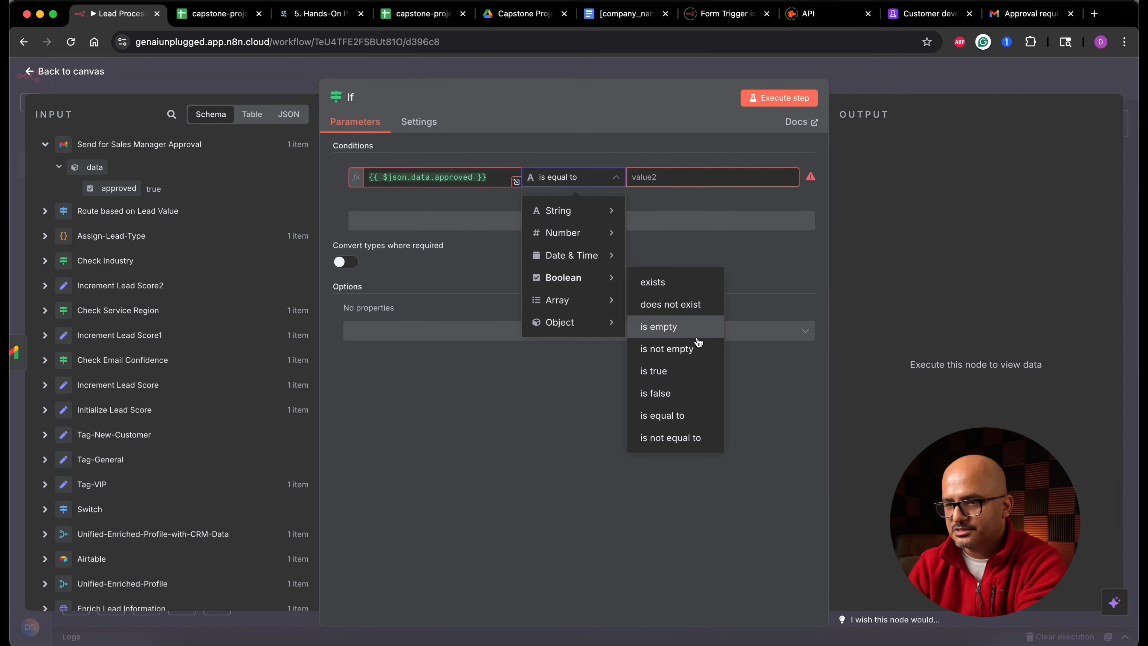
pyautogui.click(692, 366)
pyautogui.click(778, 100)
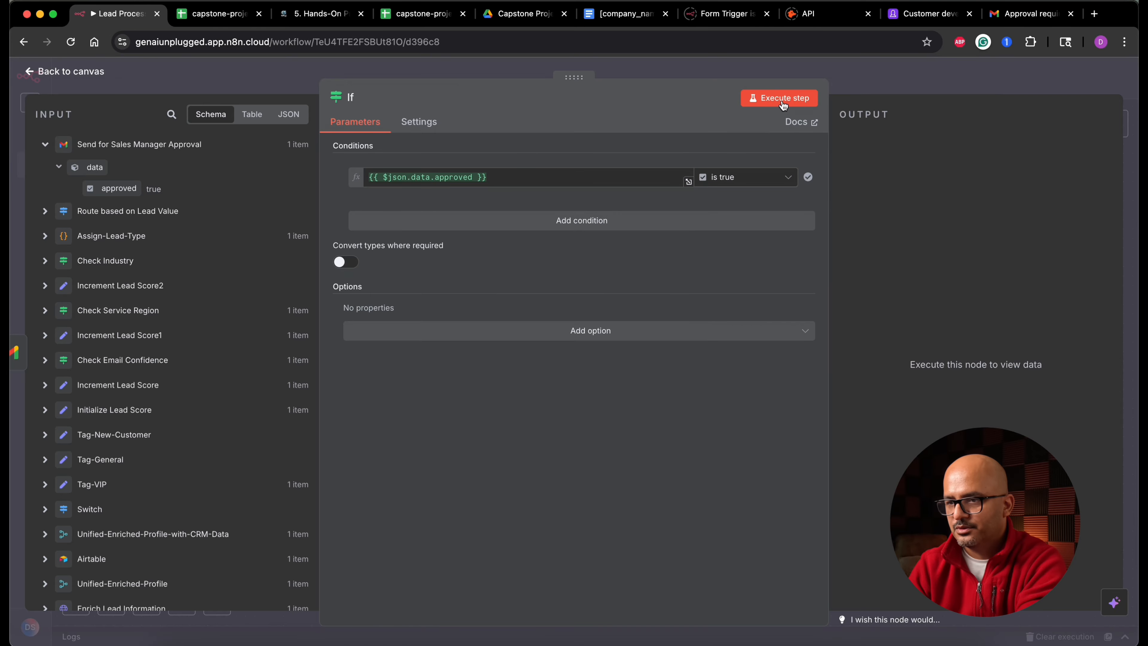
pyautogui.click(97, 75)
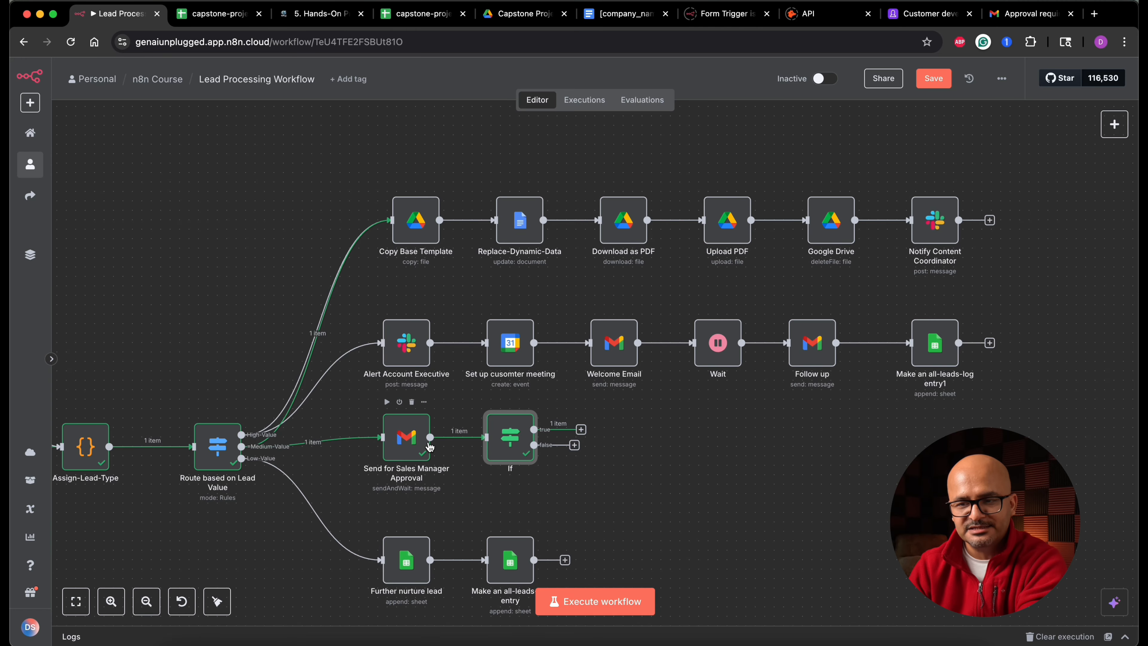
# - Connect the If node's true output to the Alert Account Executive node
pyautogui.click(323, 17)
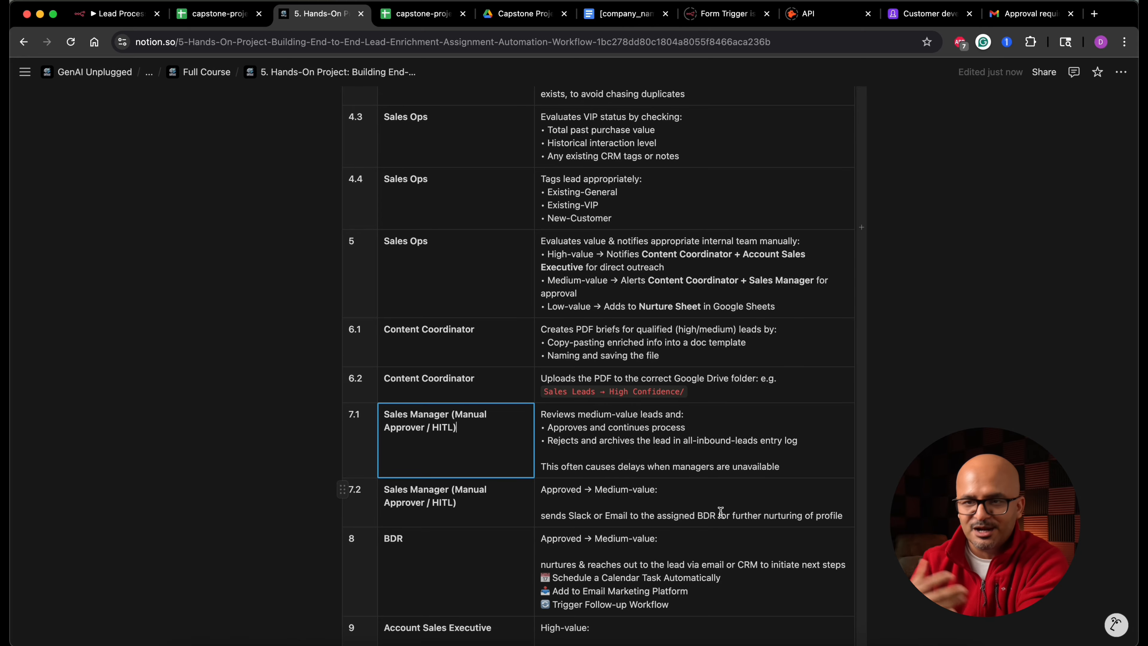
pyautogui.click(122, 13)
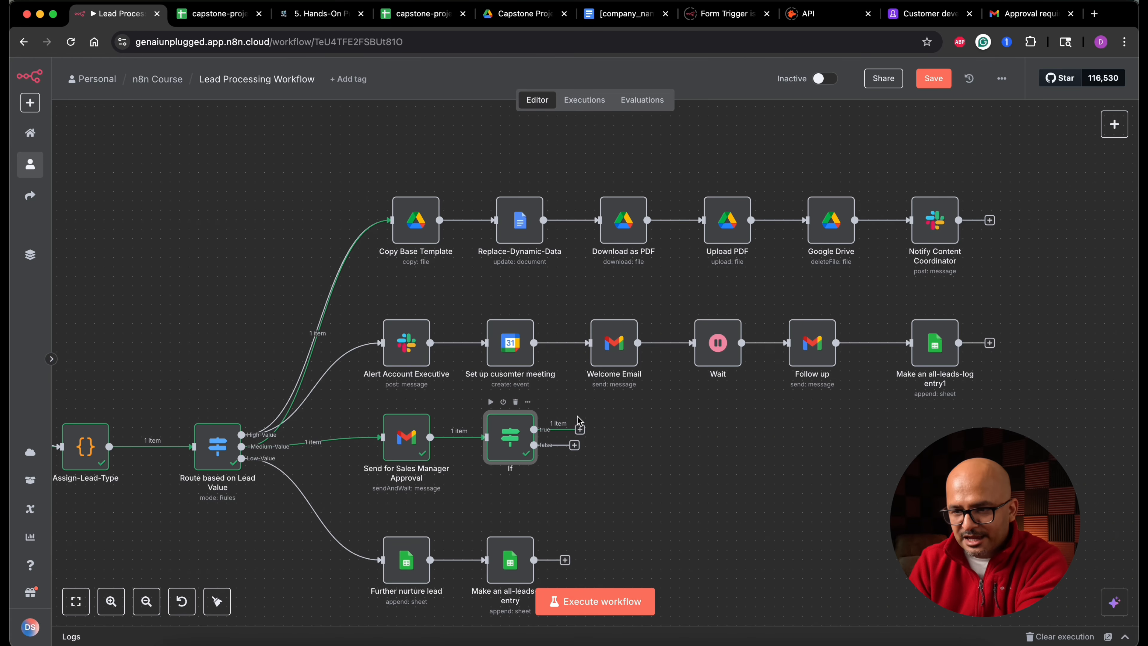
pyautogui.moveTo(580, 429); pyautogui.dragTo(386, 368)
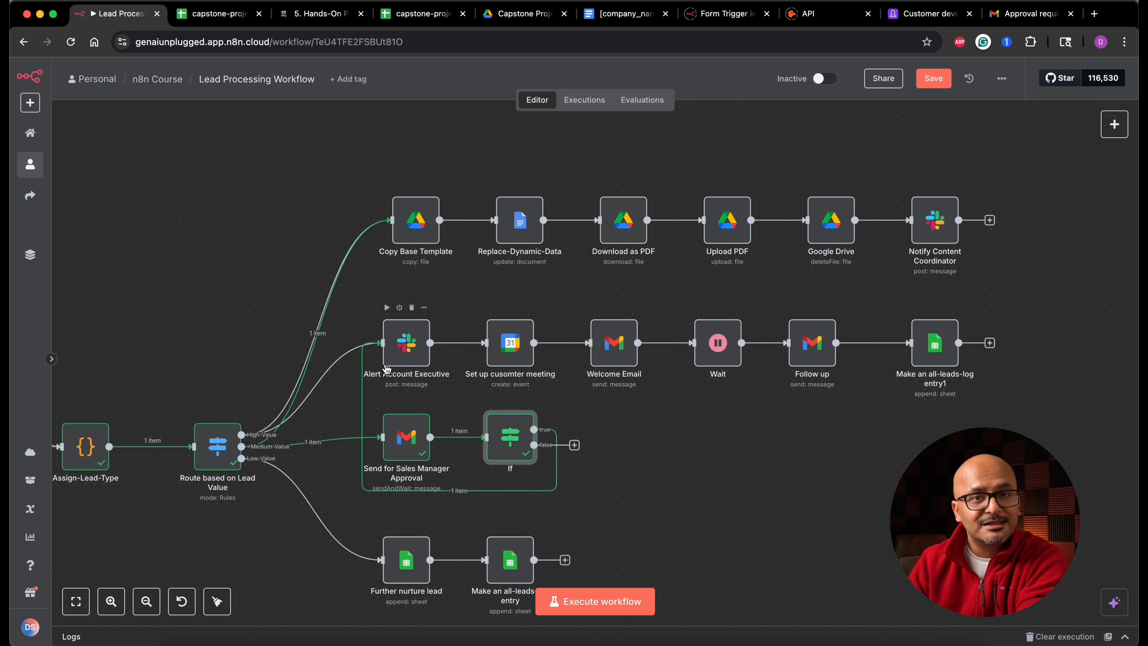
# - Move the account executive branch nodes up and to the right to make room
pyautogui.moveTo(378, 292); pyautogui.dragTo(981, 400)
pyautogui.moveTo(945, 359); pyautogui.dragTo(1020, 329)
pyautogui.click(490, 460)
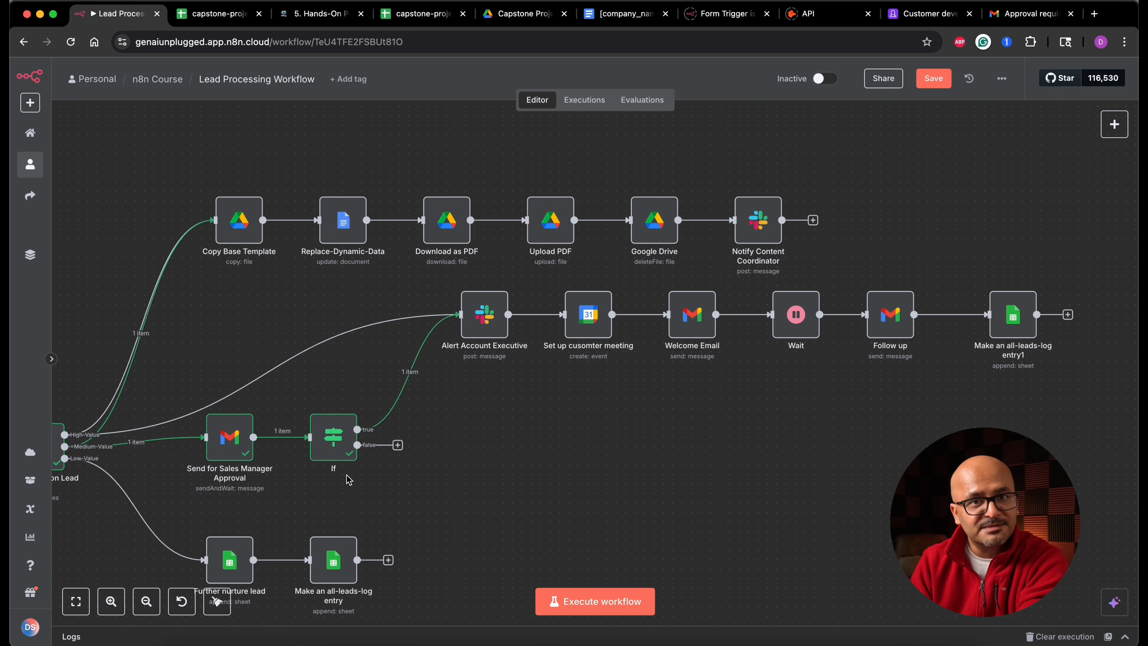
# - Rename the If node to "Sales Manager Approved?"
pyautogui.doubleClick(341, 452)
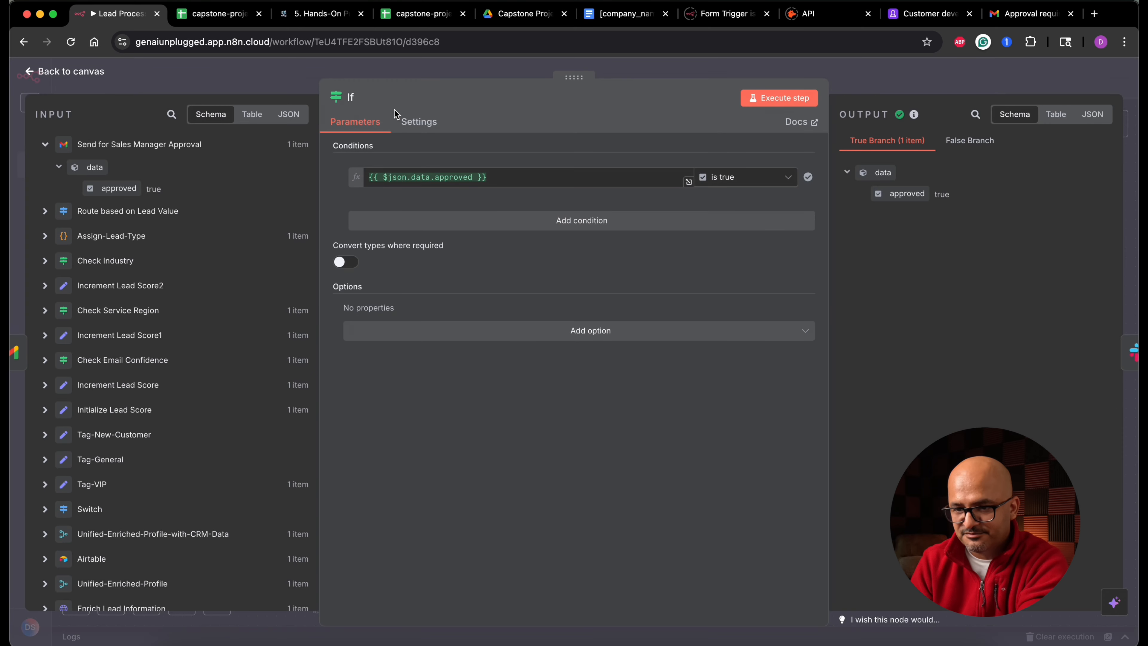
pyautogui.click(352, 97)
pyautogui.write('Sales Mana')
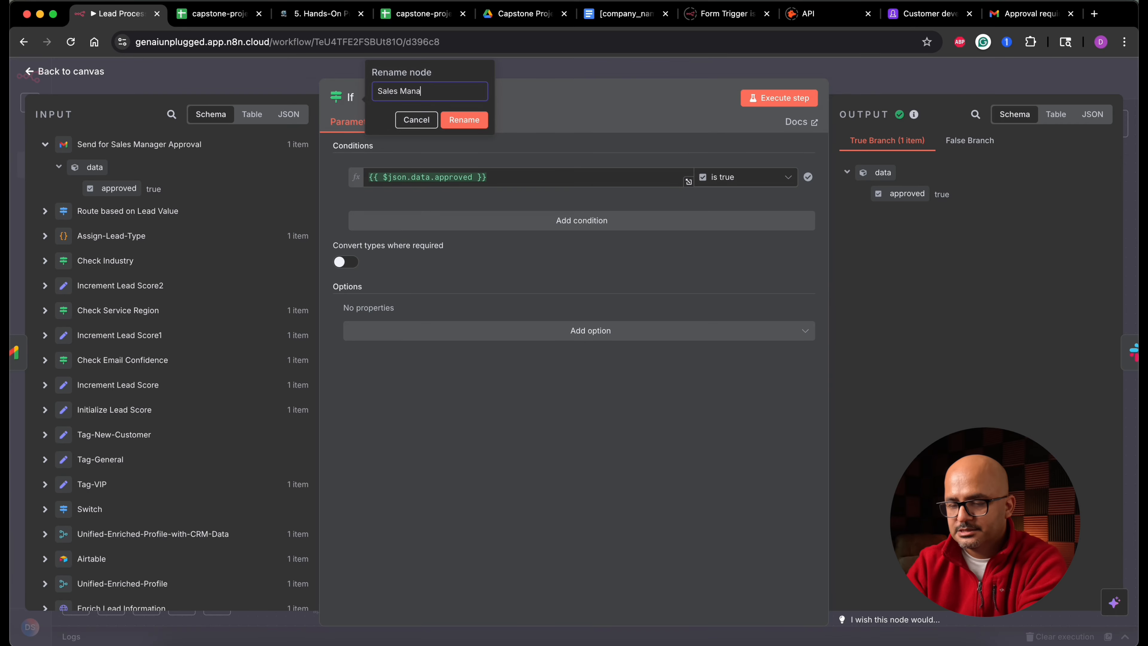
pyautogui.write('ger Approval?')
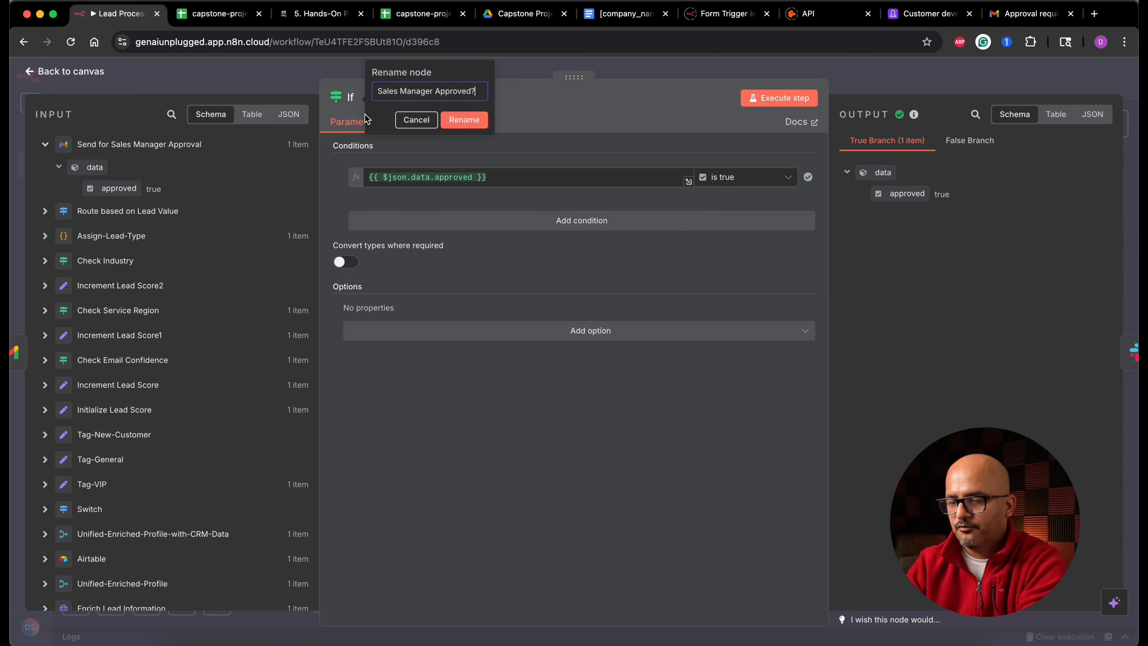
pyautogui.click(465, 119)
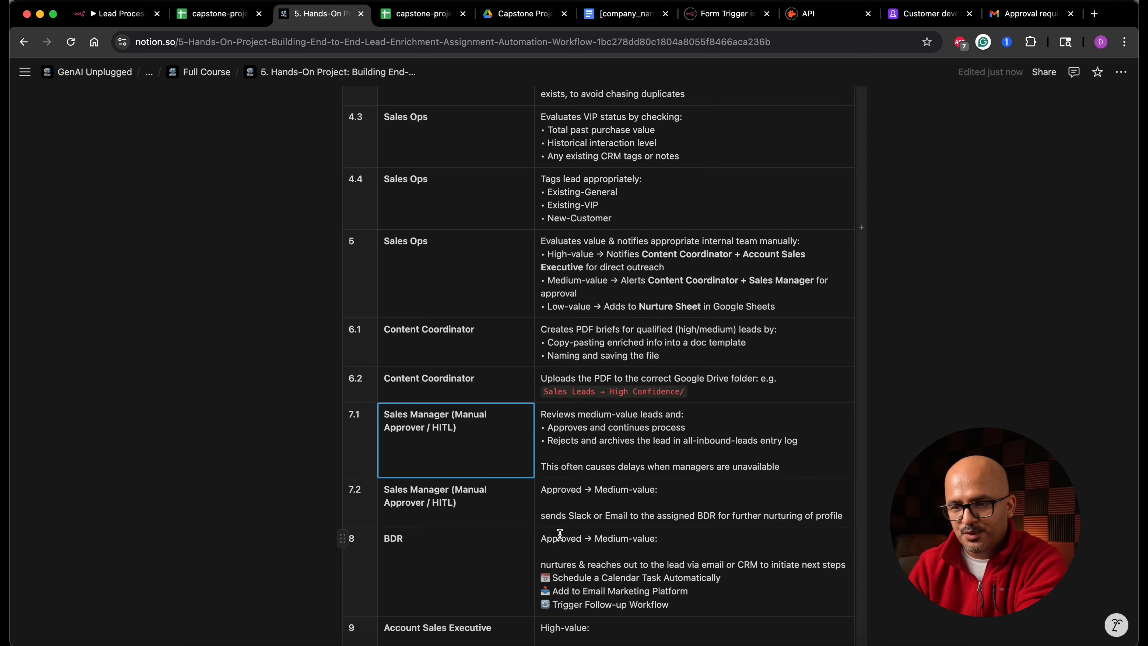
# - Duplicate the account executive branch's all-leads-log node and connect the copy to the If node's false output
pyautogui.moveTo(547, 441); pyautogui.dragTo(754, 441)
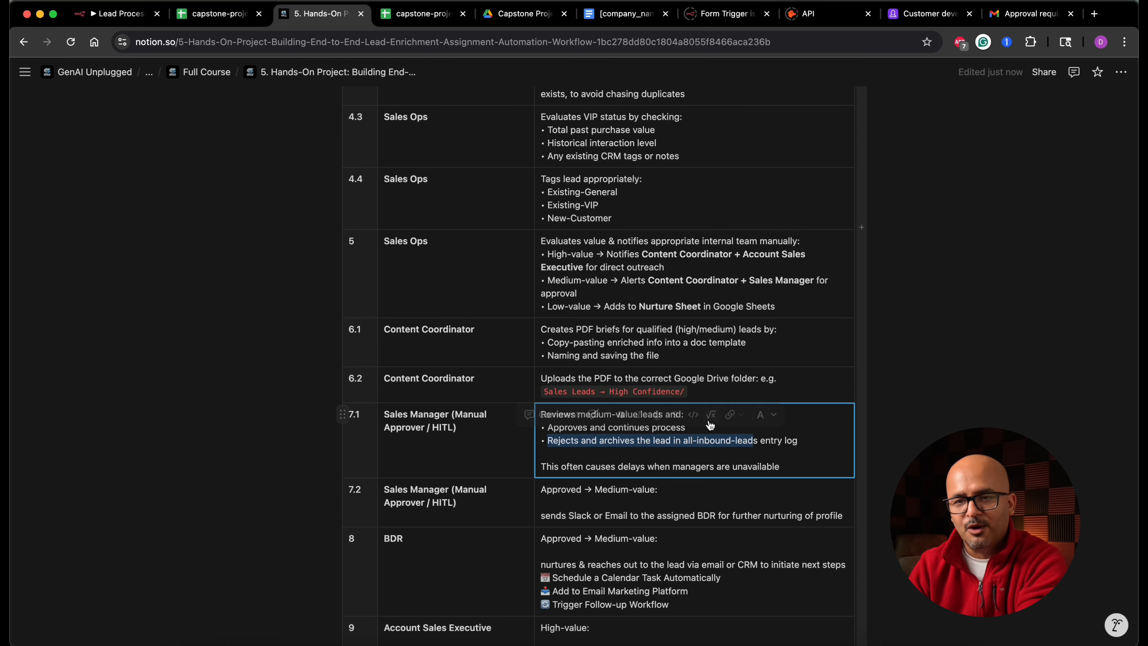
pyautogui.click(136, 15)
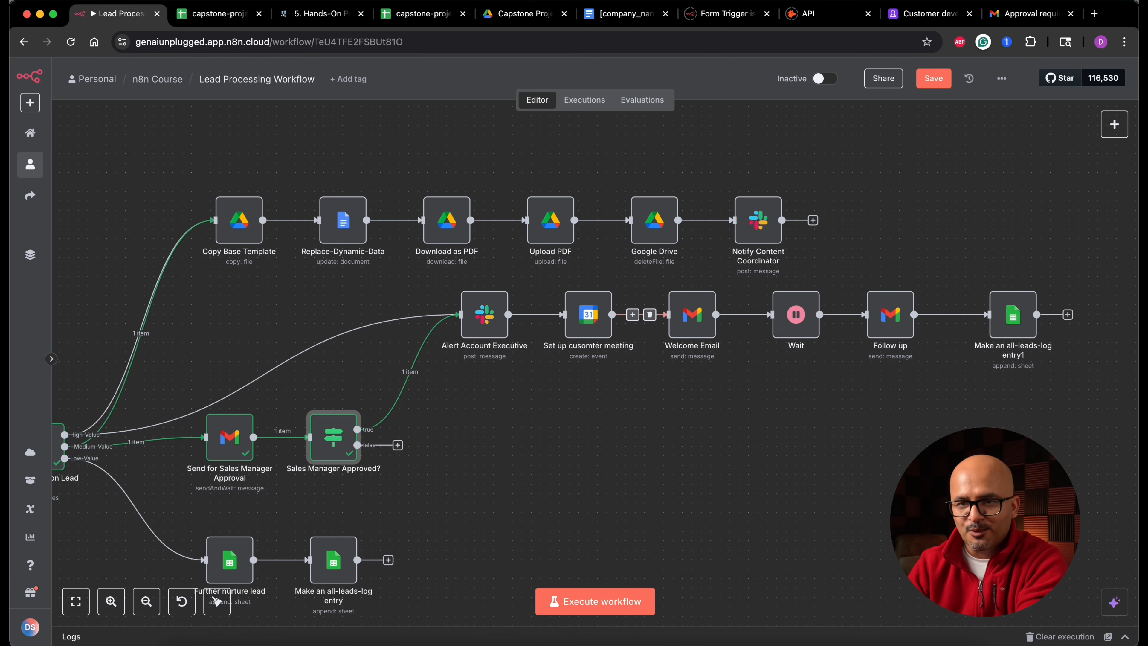
pyautogui.click(1018, 331)
pyautogui.press('super+c')
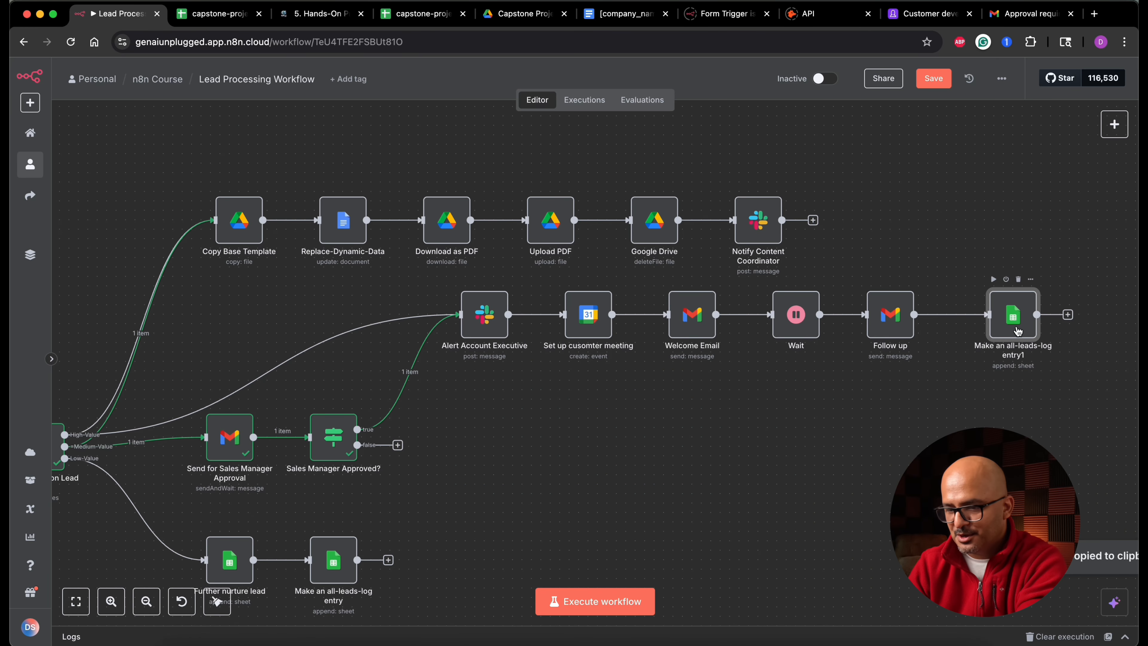
pyautogui.press('super+v')
pyautogui.moveTo(1057, 407); pyautogui.dragTo(480, 479)
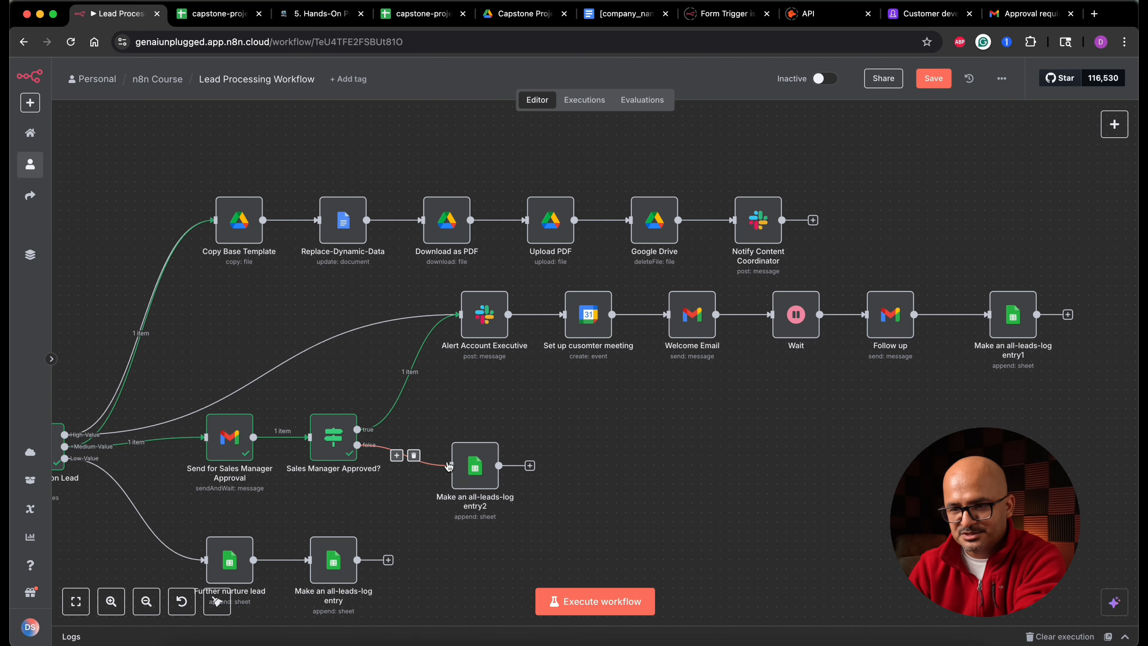
# - In the copied log node, set Status to "Disapproved" and Reason to "Sales manager did not deem the lead fit for further processing", then execute it
pyautogui.doubleClick(480, 477)
pyautogui.scroll(-5, 585, 417)
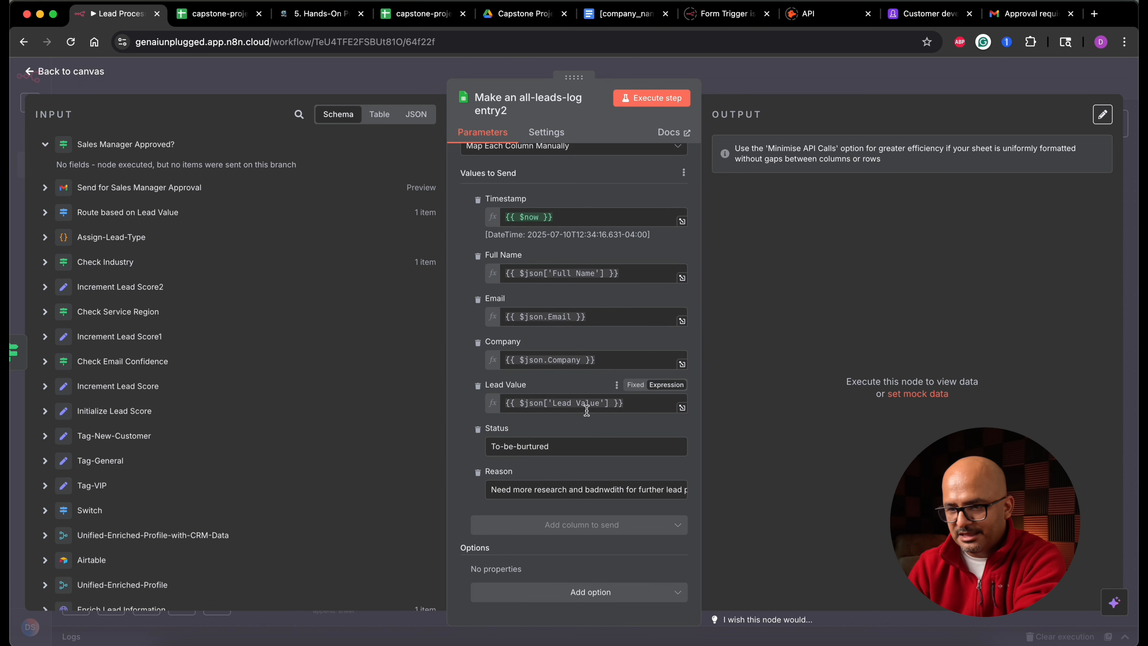
pyautogui.tripleClick(552, 447)
pyautogui.write('Disapp')
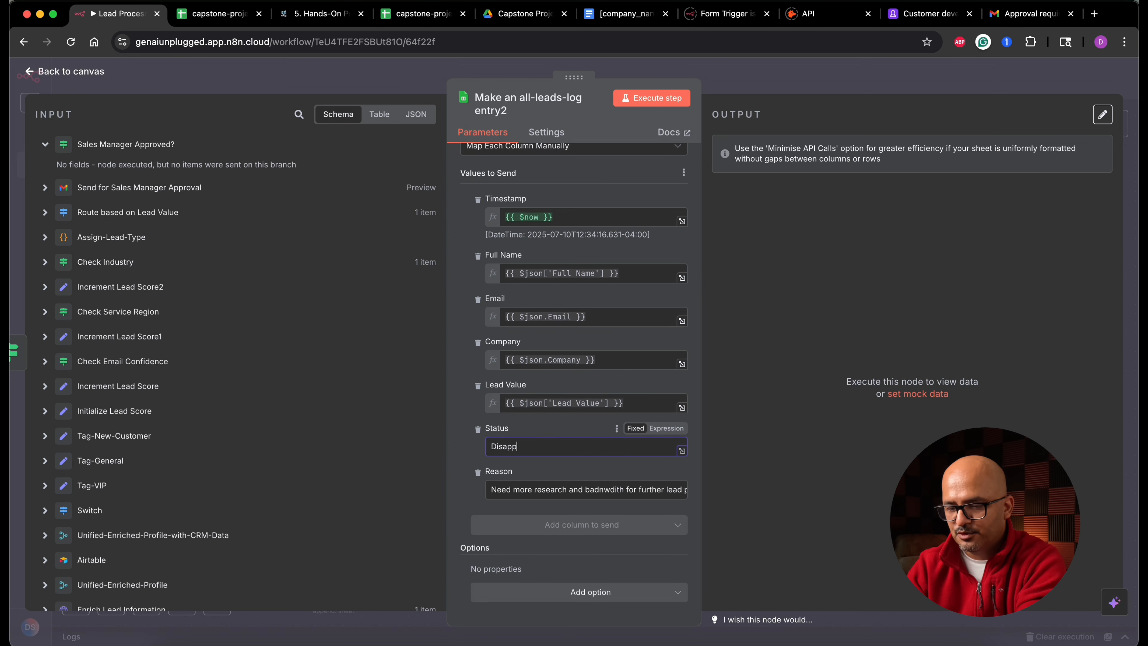
pyautogui.write('roved')
pyautogui.press('Tab')
pyautogui.press('BackSpace')
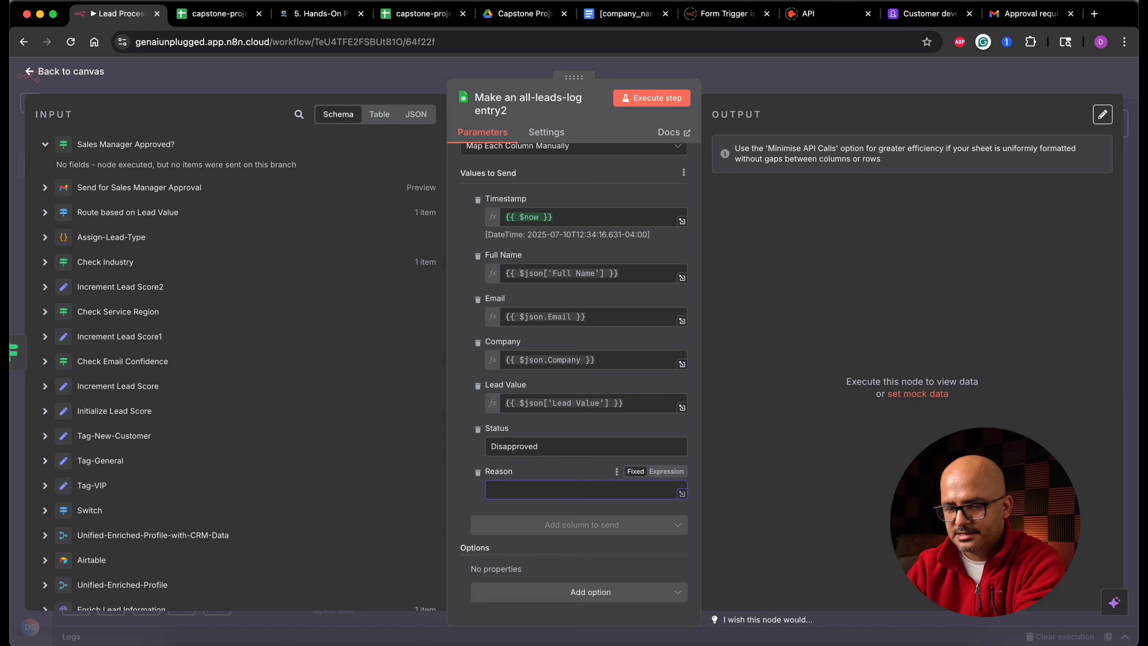
pyautogui.write('Sales manager did not deem the lead f')
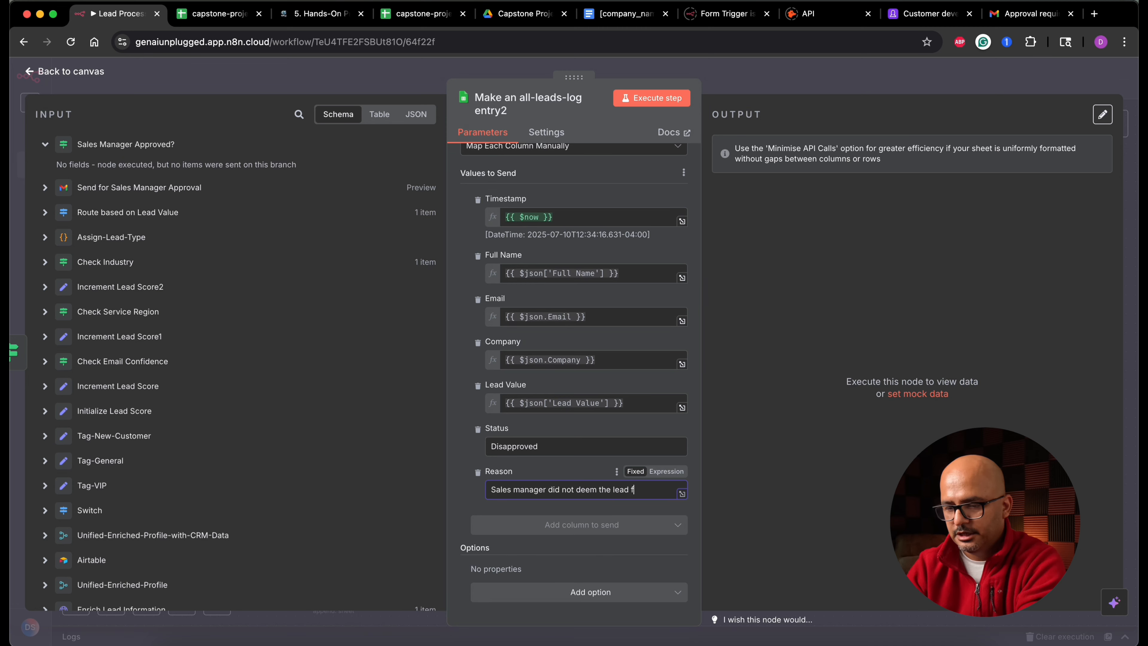
pyautogui.write('it for further processing')
pyautogui.click(656, 100)
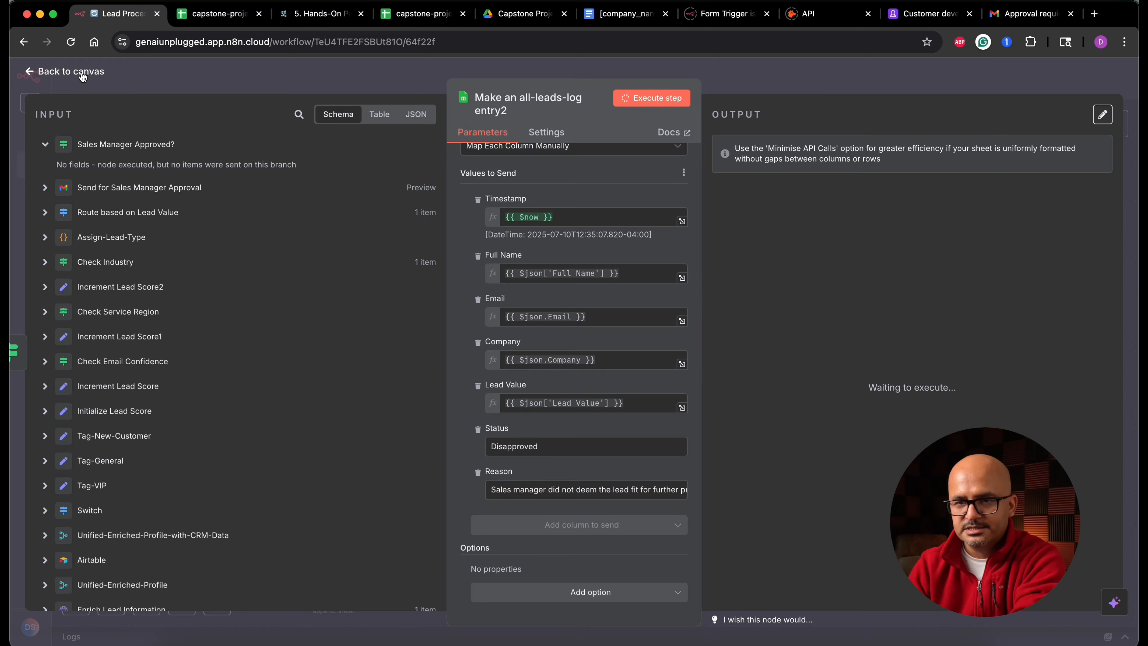
pyautogui.click(82, 74)
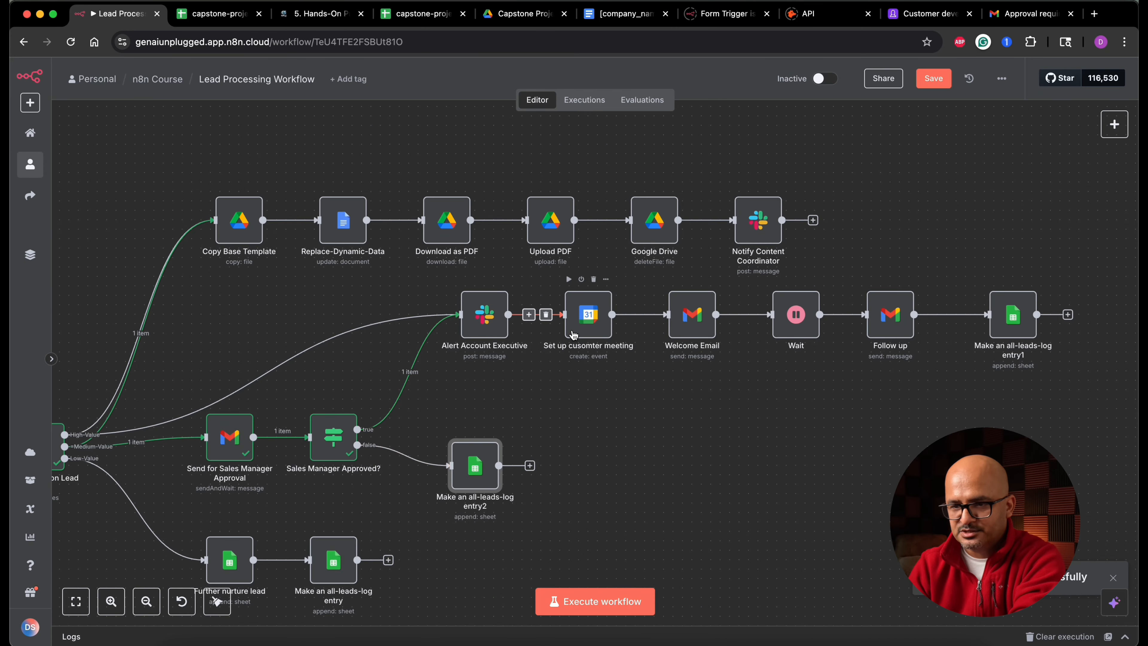
# - Set the Status of the account executive branch's all-leads-log node to Approved
pyautogui.click(1012, 329)
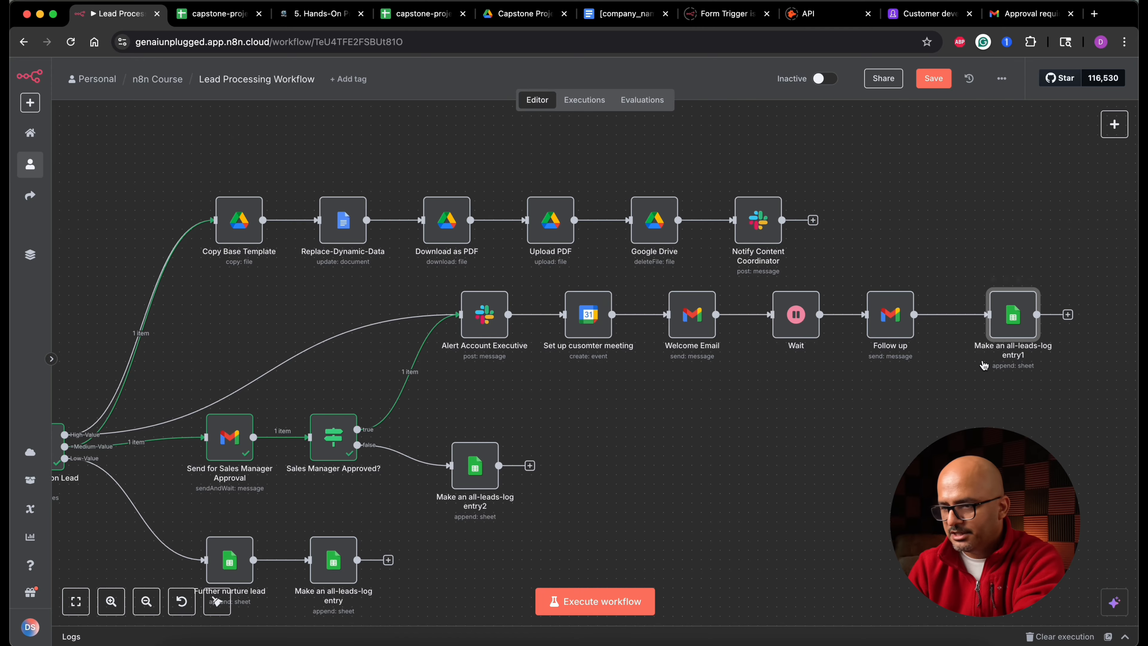
pyautogui.doubleClick(1011, 329)
pyautogui.scroll(-5, 569, 434)
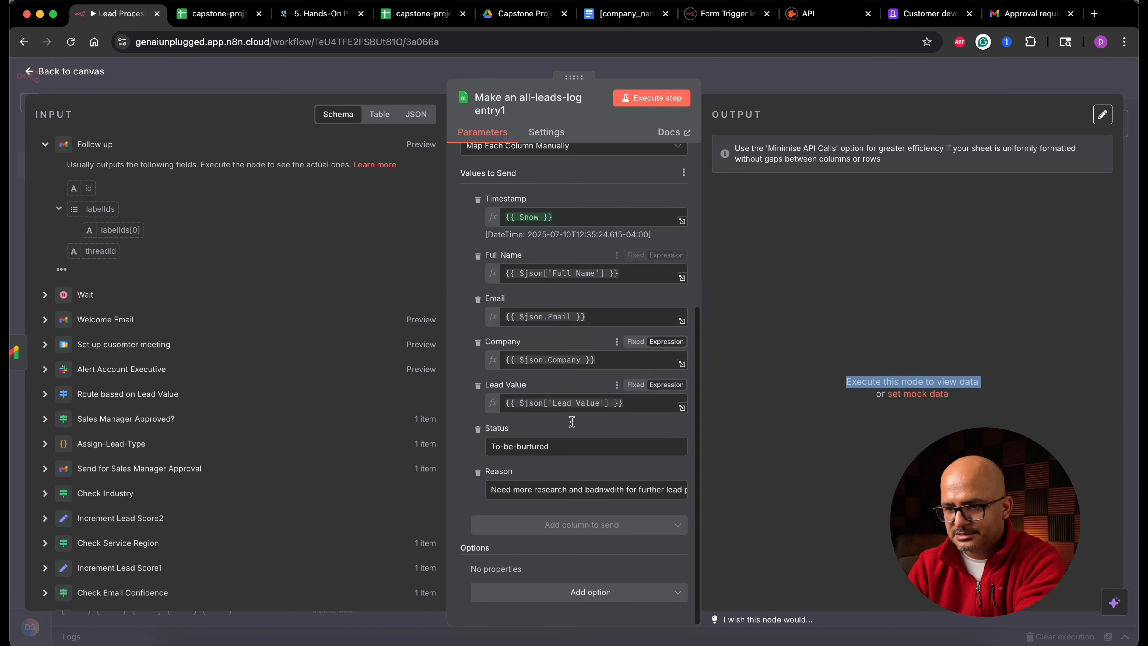
pyautogui.click(557, 444)
pyautogui.press('super+a')
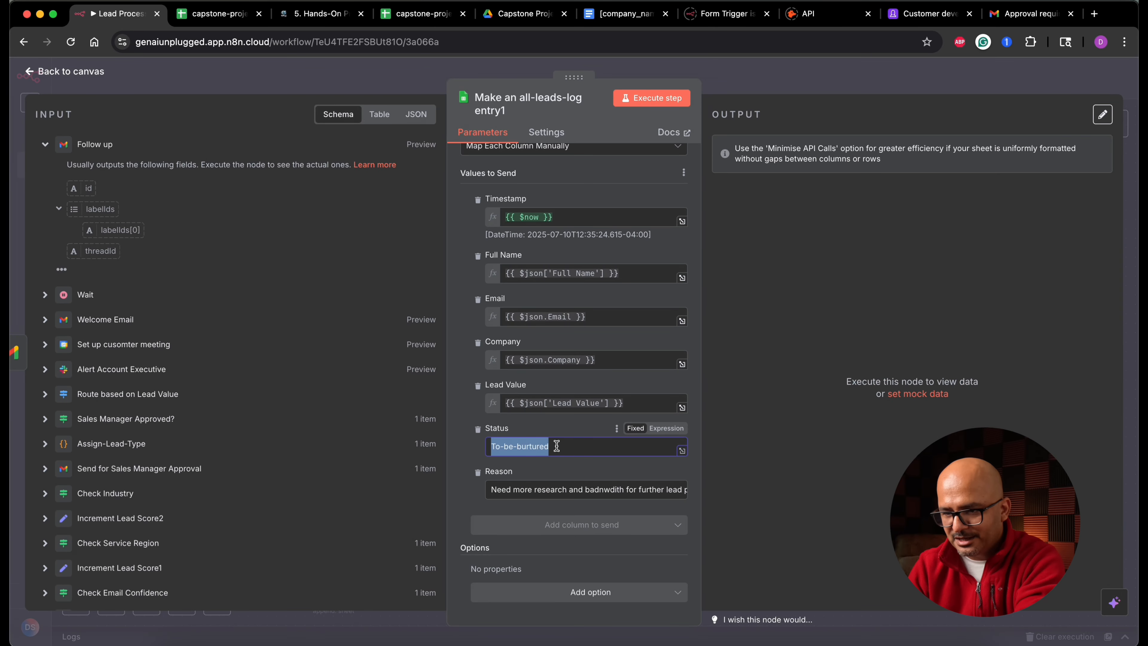
pyautogui.write('Approved')
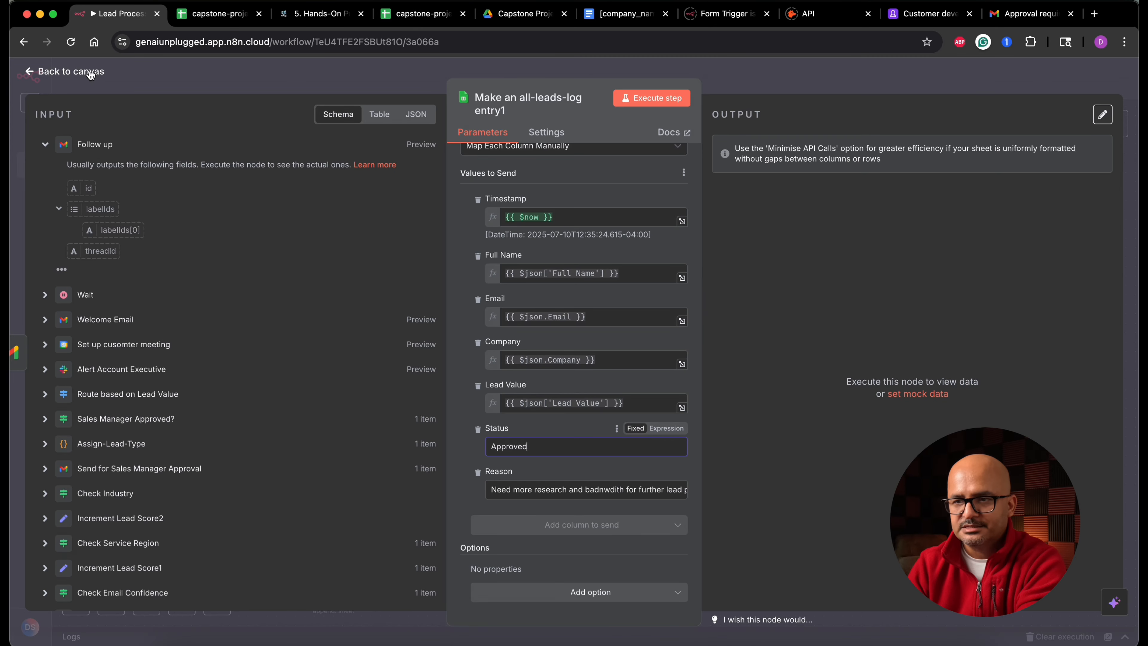
pyautogui.press('Escape')
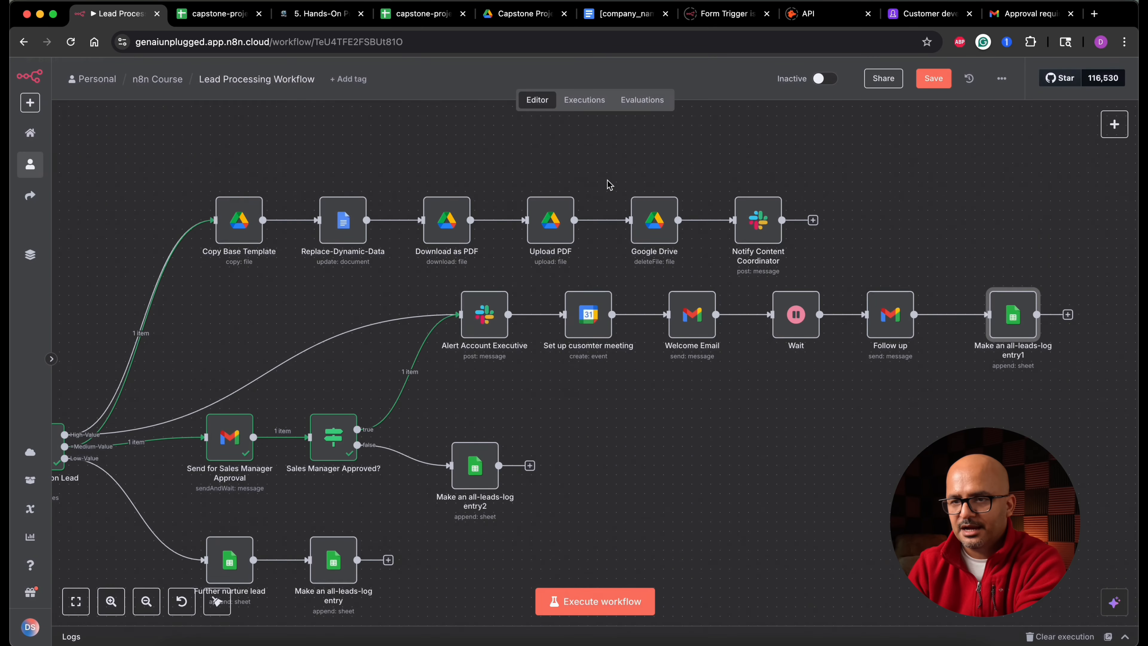
# - Save the workflow
pyautogui.hotkey('ctrl', 's')
pyautogui.moveTo(1089, 284); pyautogui.dragTo(475, 345)
pyautogui.hotkey('ctrl', 's')
# - Review the remaining process steps and roles in the requirements document table
pyautogui.click(320, 13)
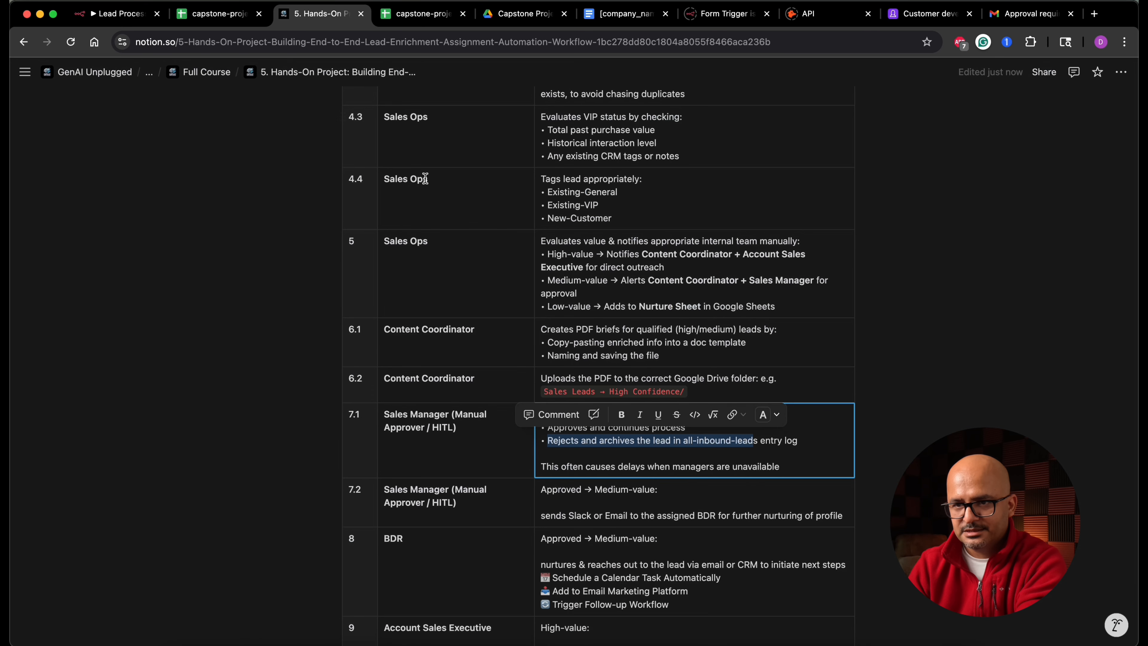
pyautogui.click(456, 436)
pyautogui.moveTo(465, 363); pyautogui.dragTo(588, 383)
pyautogui.moveTo(466, 455); pyautogui.dragTo(589, 490)
pyautogui.scroll(-5, 590, 493)
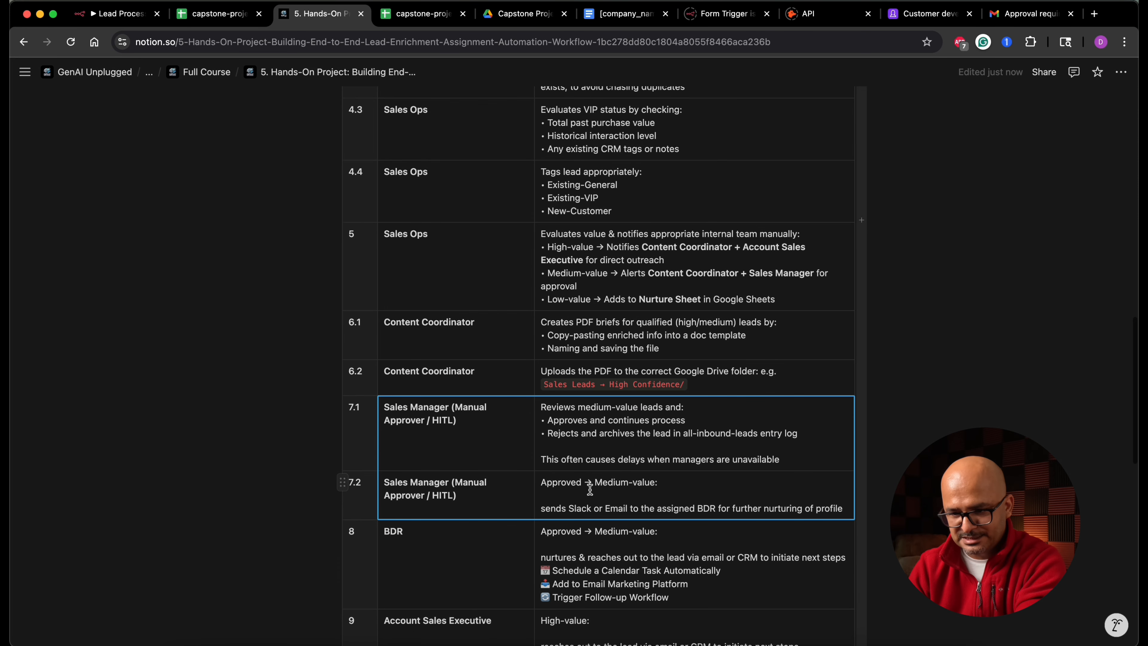
pyautogui.moveTo(498, 452); pyautogui.dragTo(568, 452)
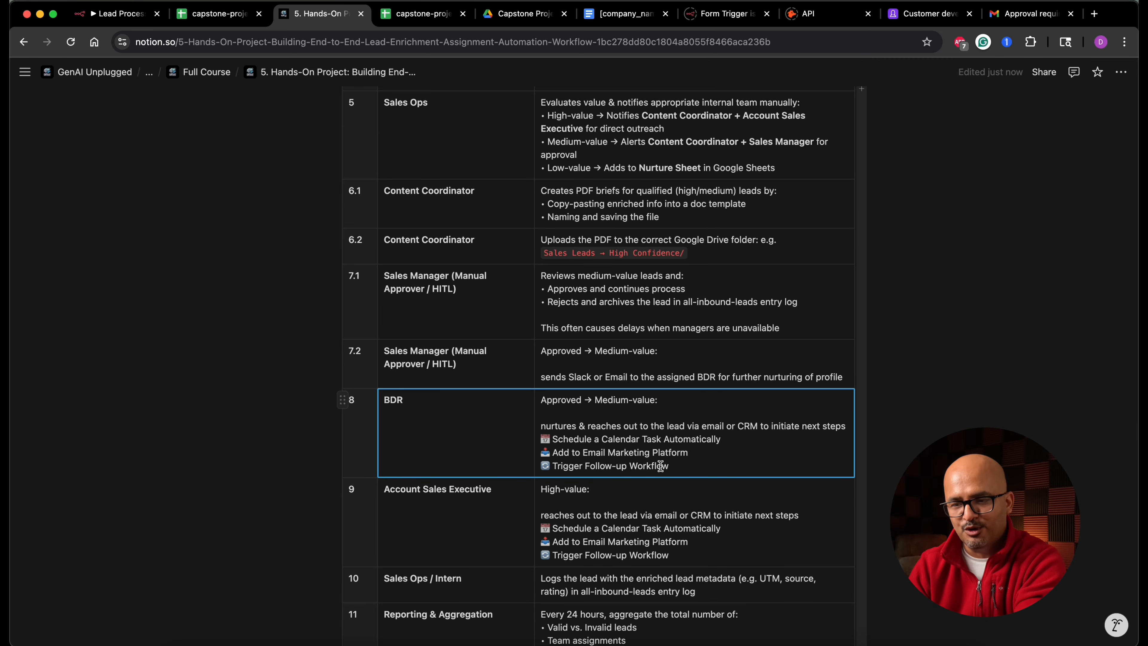
pyautogui.scroll(-3, 661, 465)
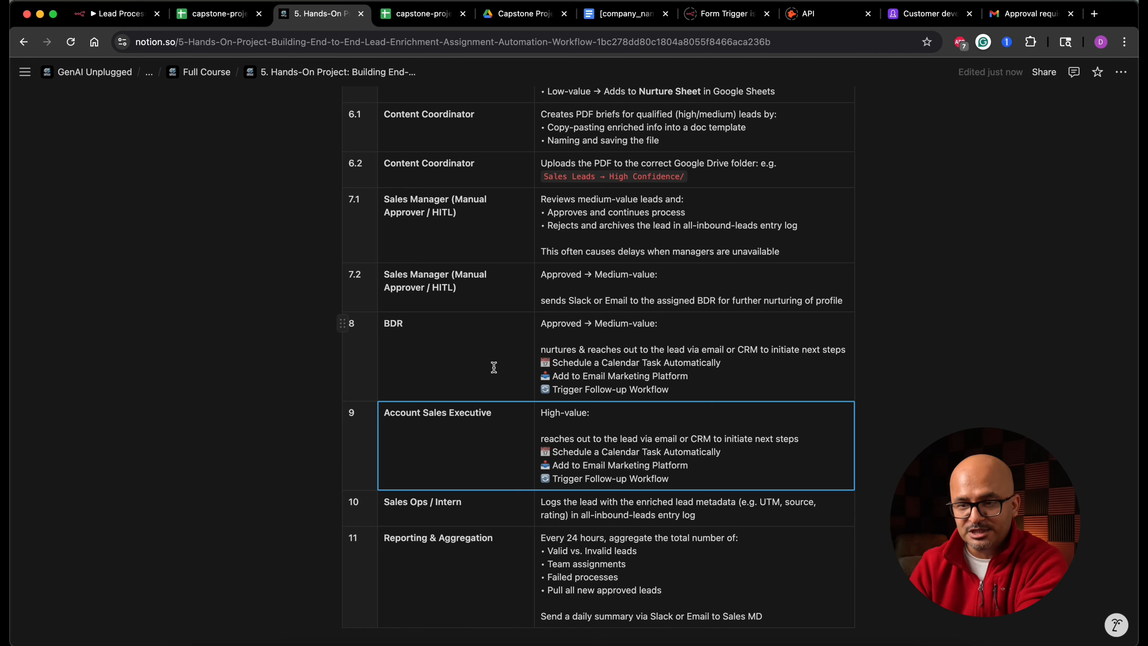
pyautogui.moveTo(494, 367); pyautogui.dragTo(492, 425)
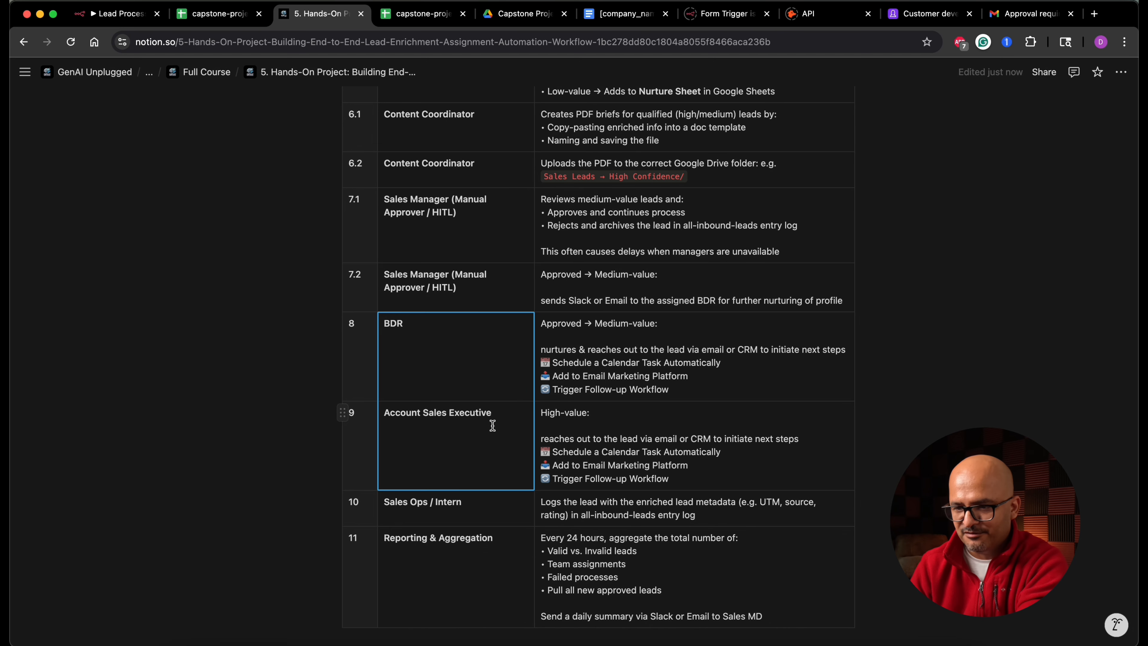
pyautogui.scroll(-2, 493, 425)
pyautogui.moveTo(475, 452); pyautogui.dragTo(577, 447)
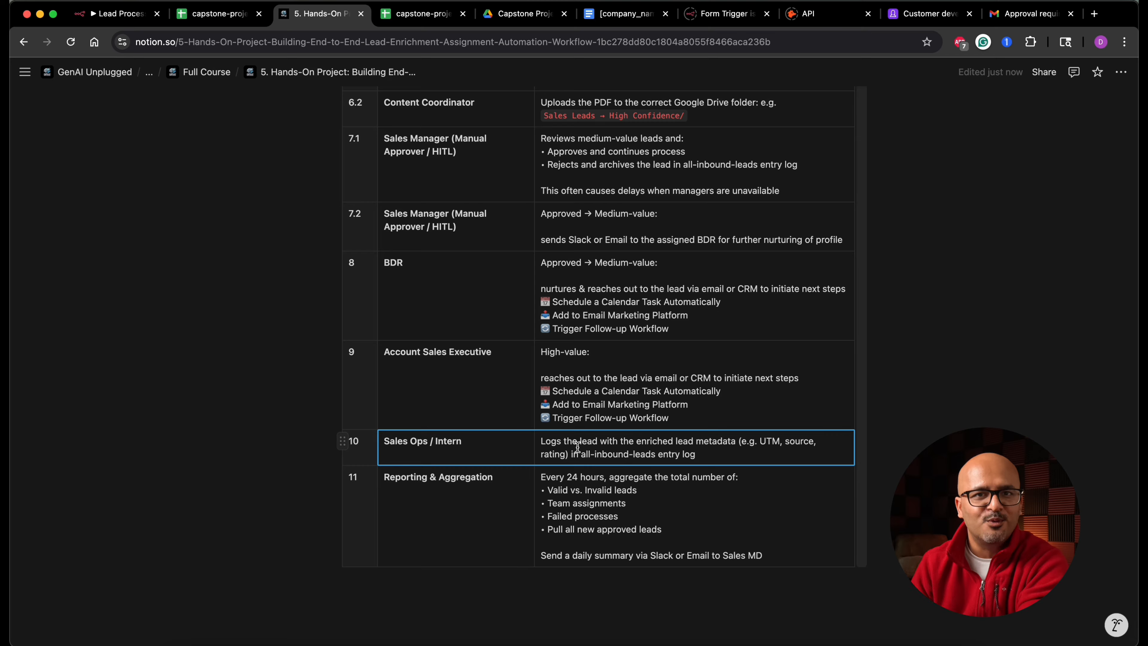
pyautogui.moveTo(493, 512); pyautogui.dragTo(599, 515)
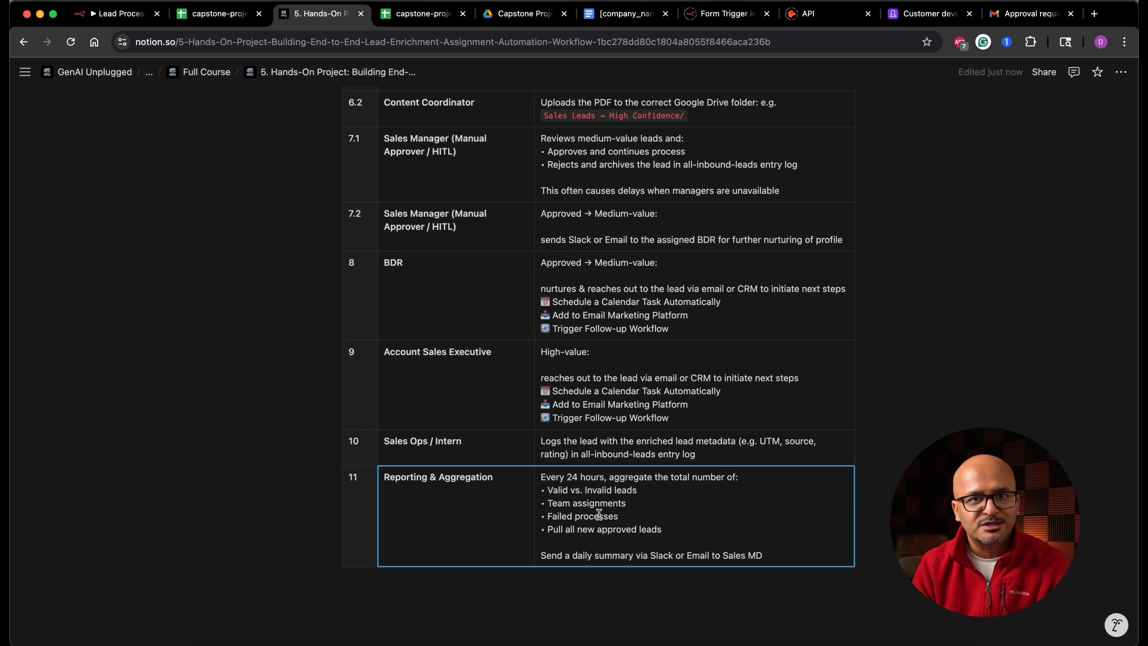
pyautogui.click(427, 20)
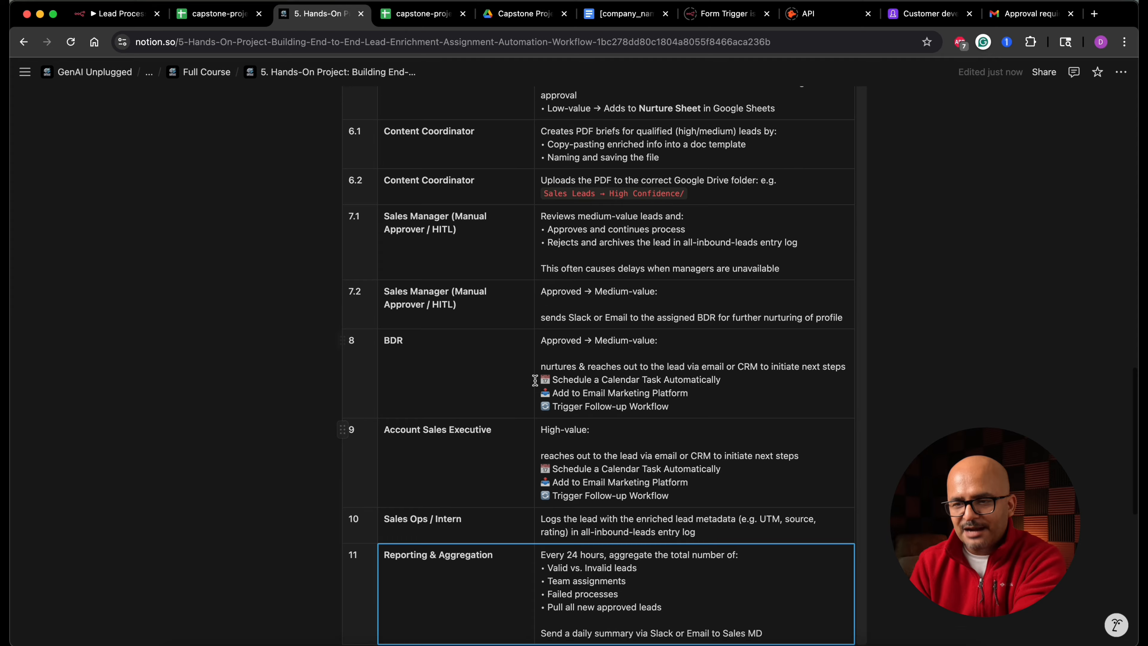
pyautogui.scroll(15, 533, 380)
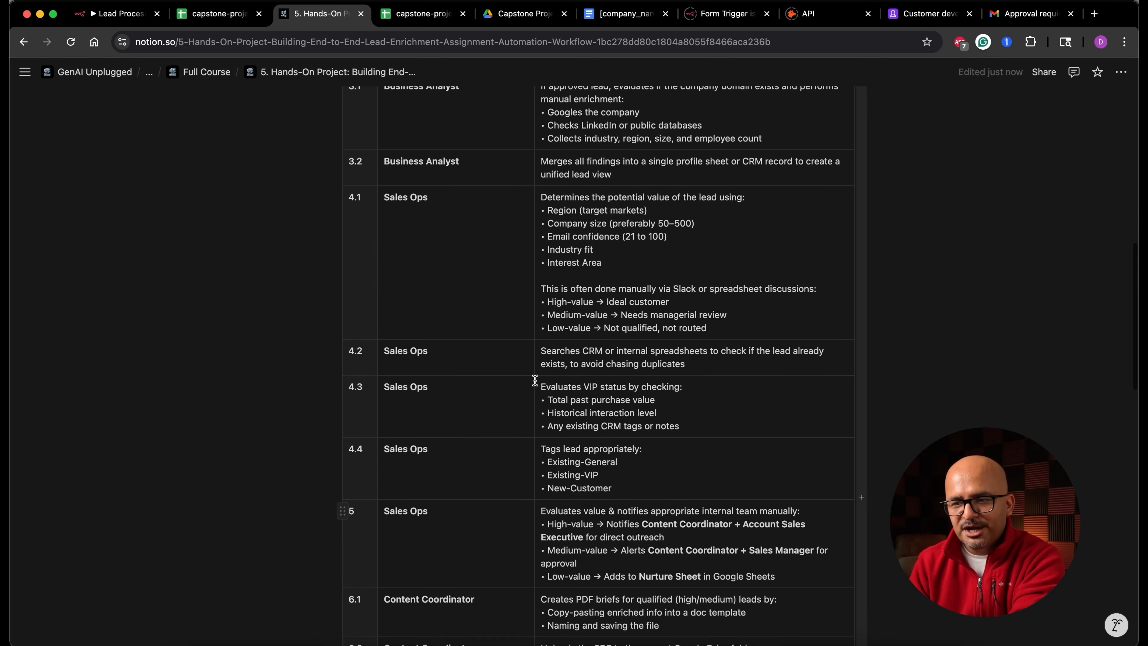
pyautogui.scroll(1, 535, 380)
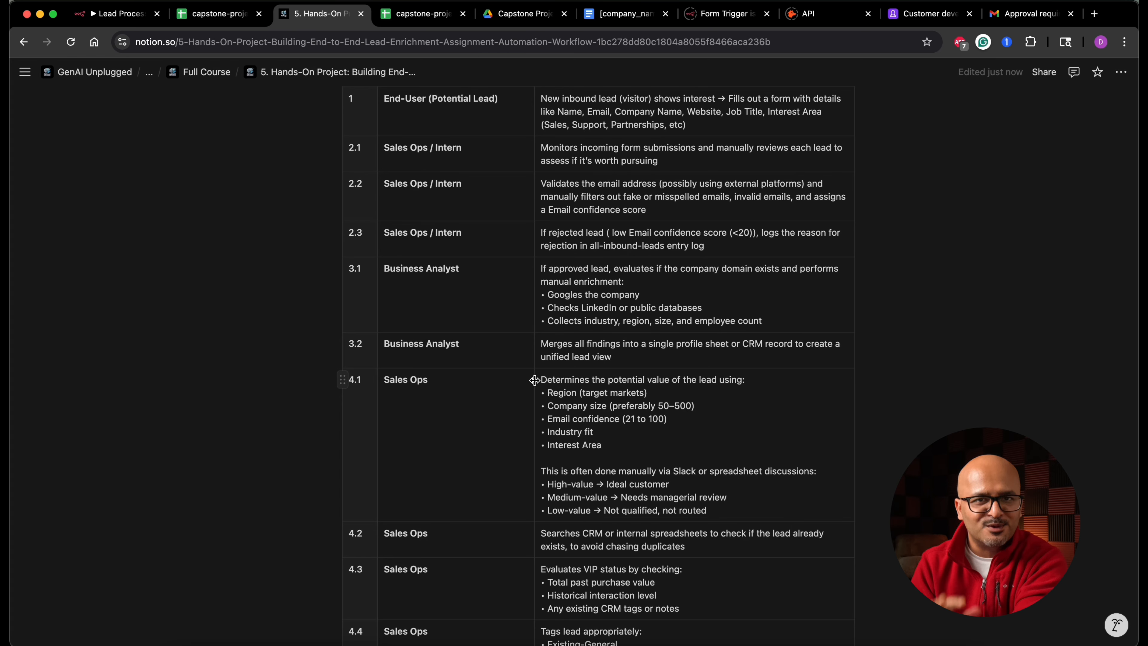
# - Unpin the test data on the On New Lead Received trigger node
pyautogui.click(124, 14)
pyautogui.scroll(-10, 646, 300)
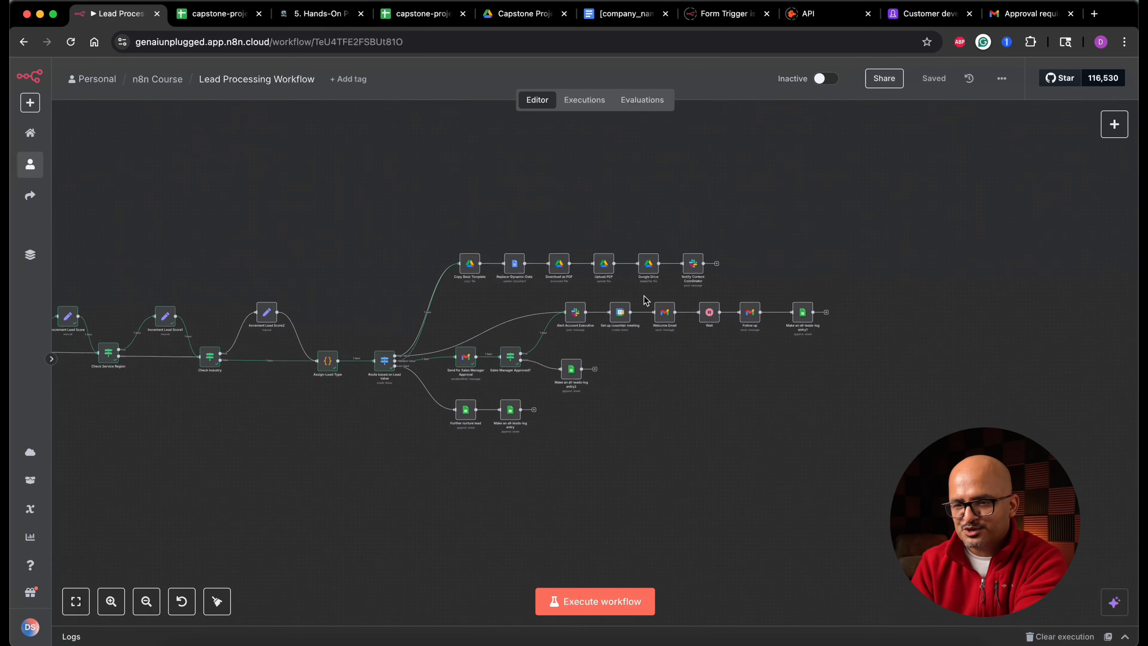
pyautogui.hscroll(-10, 645, 300)
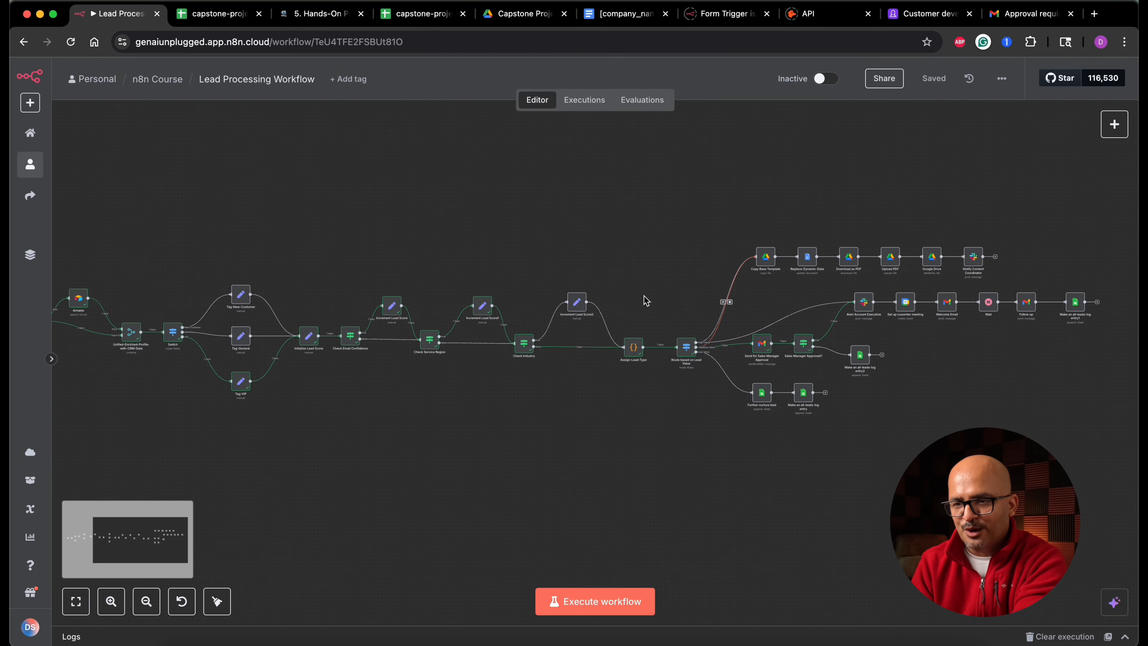
pyautogui.scroll(-3, 646, 300)
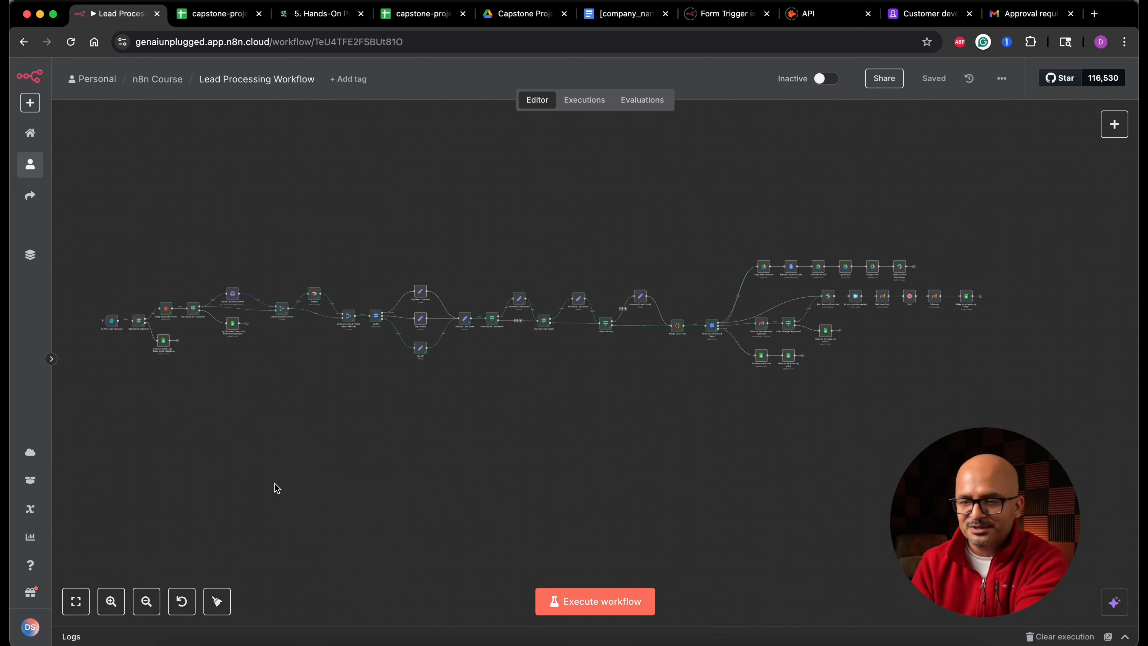
pyautogui.scroll(5, 302, 411)
pyautogui.scroll(5, 301, 412)
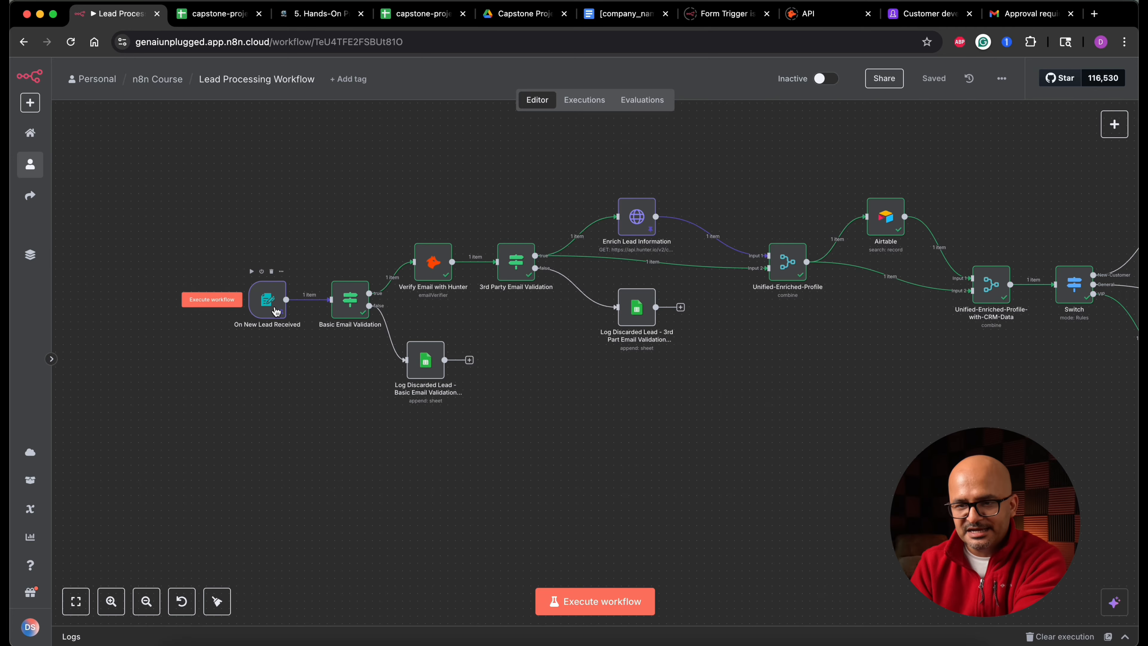
pyautogui.doubleClick(267, 299)
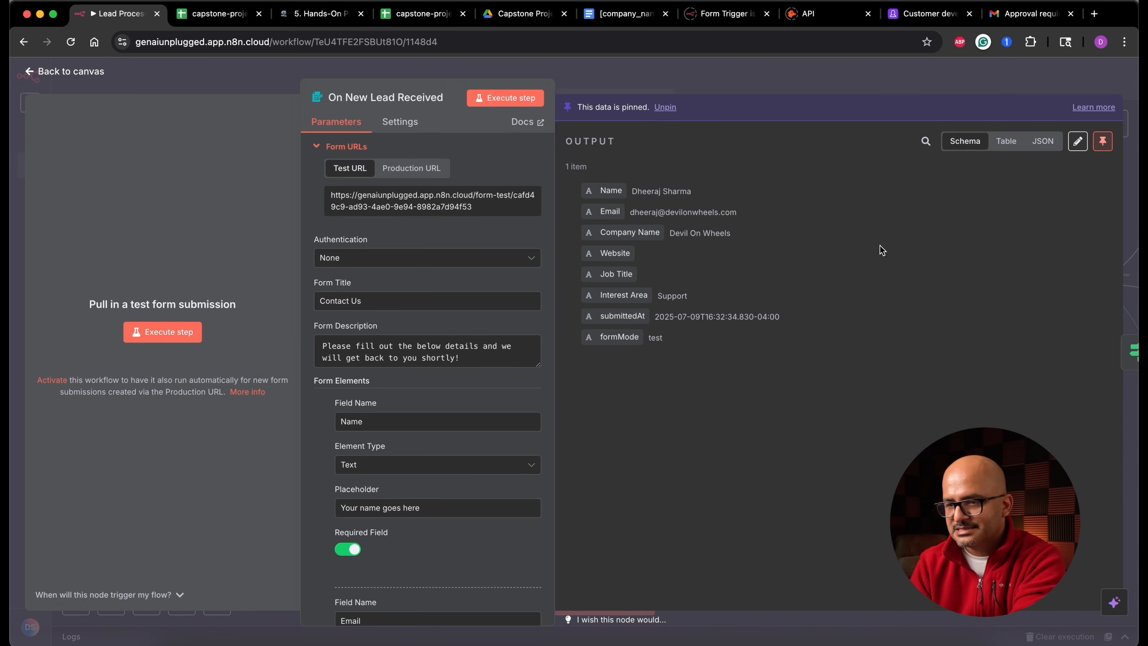
pyautogui.click(665, 108)
pyautogui.click(91, 72)
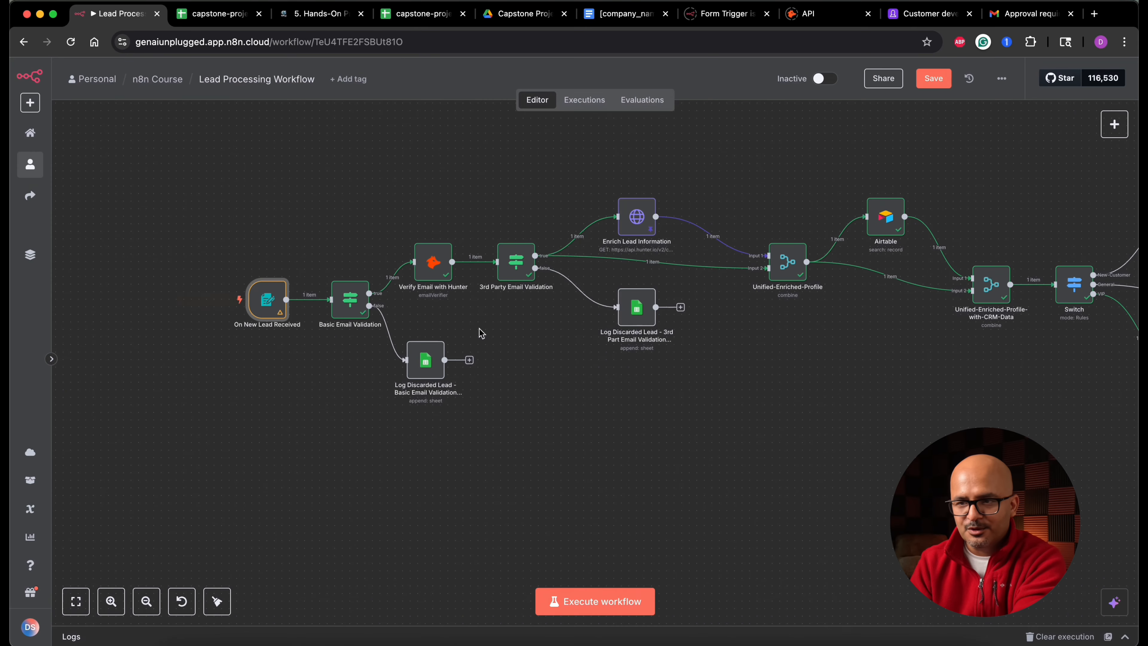
# - Unpin the test data on the Enrich Lead Information node and return to the canvas
pyautogui.doubleClick(644, 225)
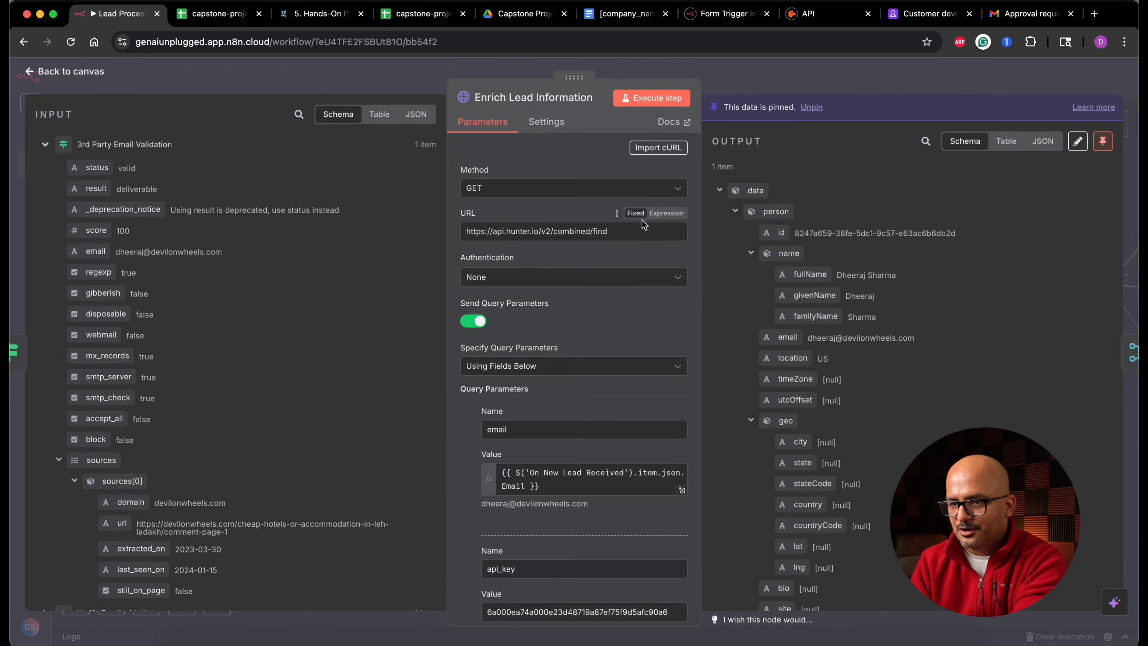
pyautogui.click(812, 108)
pyautogui.click(67, 71)
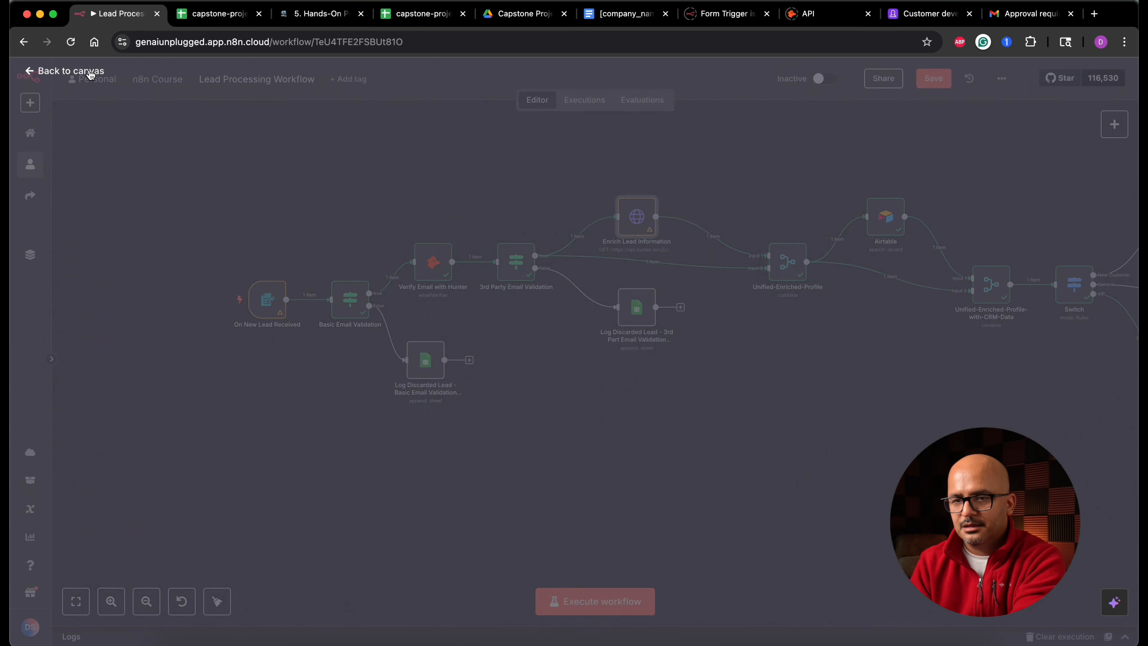
# - Save the workflow and clear the execution data
pyautogui.click(934, 78)
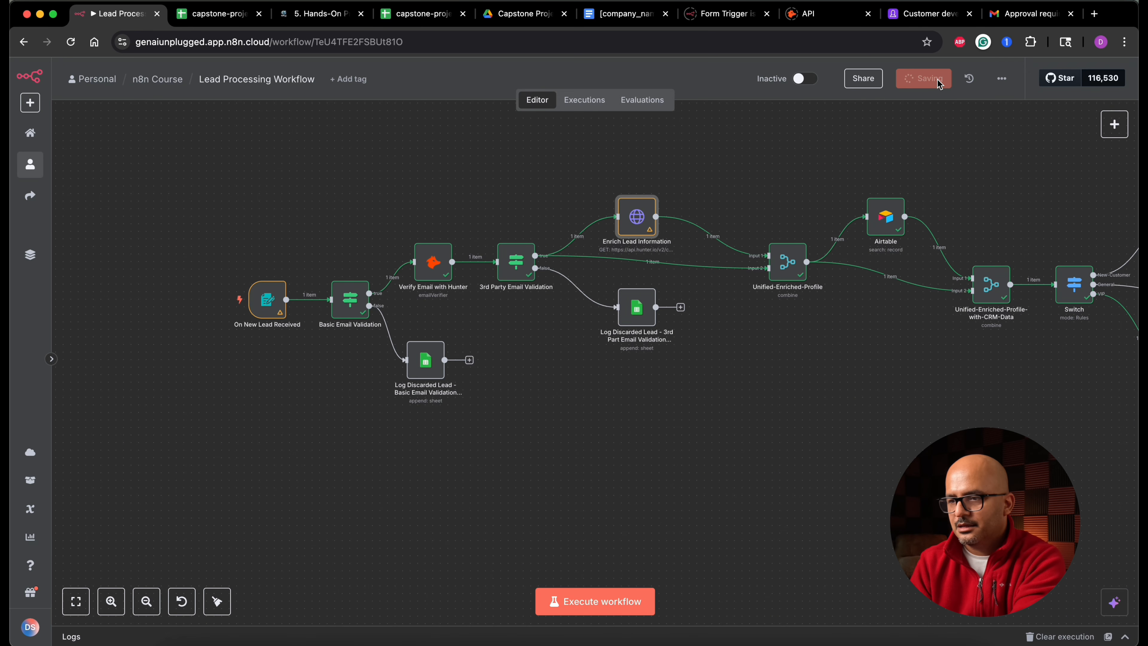
pyautogui.click(1056, 637)
# - Deactivate the Wait node in the account executive branch
pyautogui.scroll(-5, 762, 465)
pyautogui.hscroll(5, 762, 465)
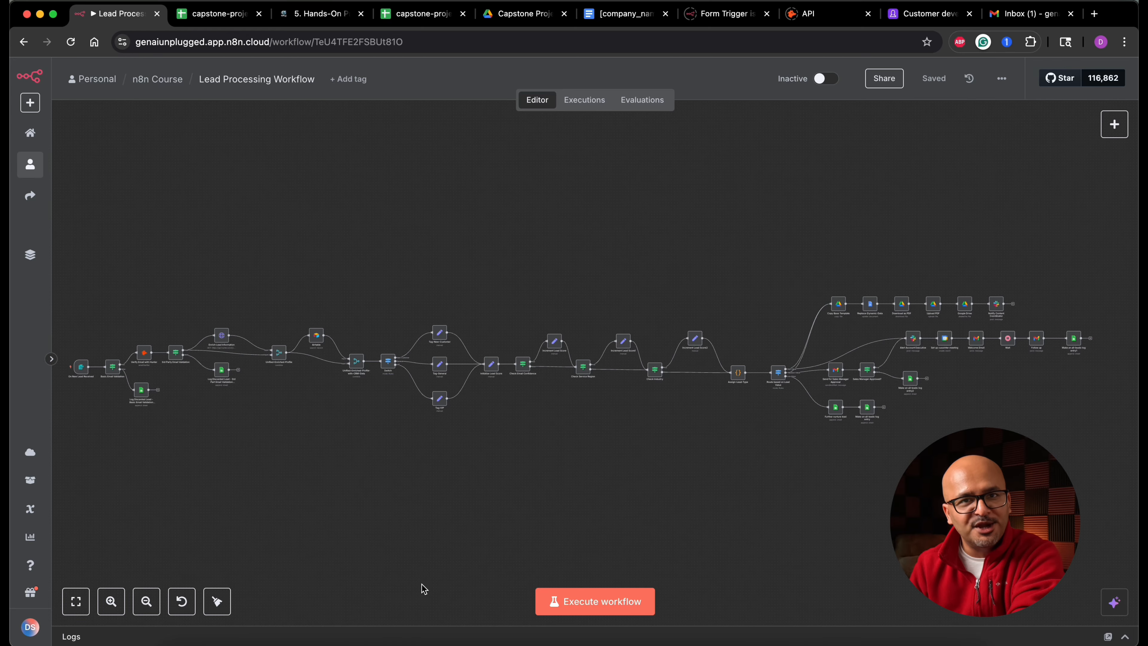
pyautogui.scroll(5, 952, 416)
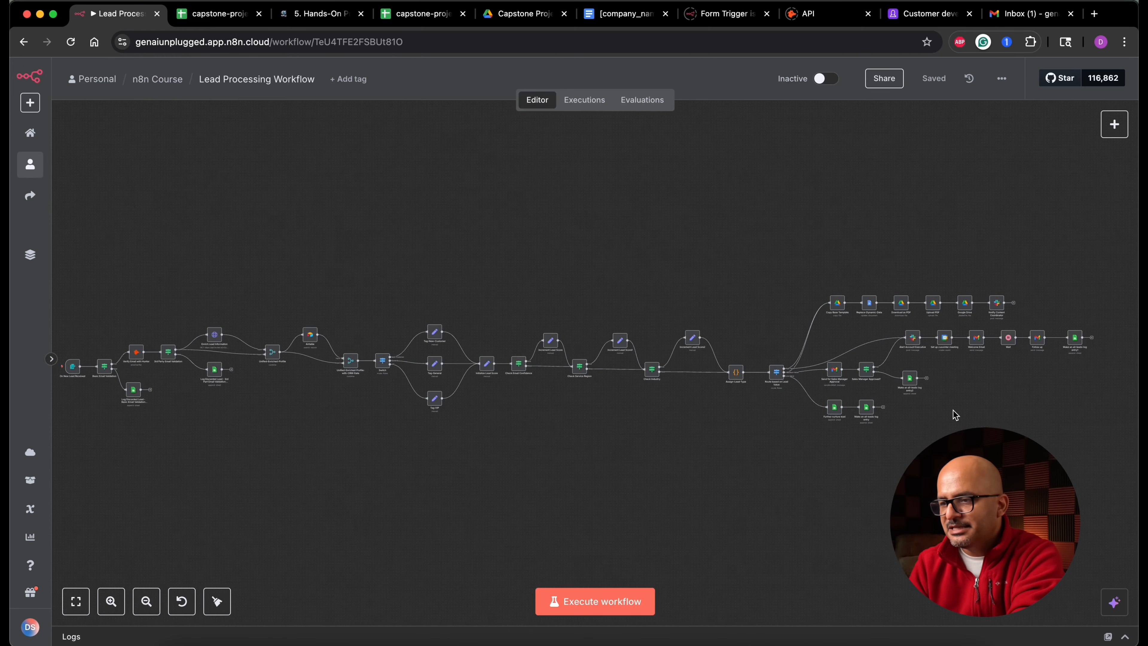
pyautogui.hscroll(5, 955, 413)
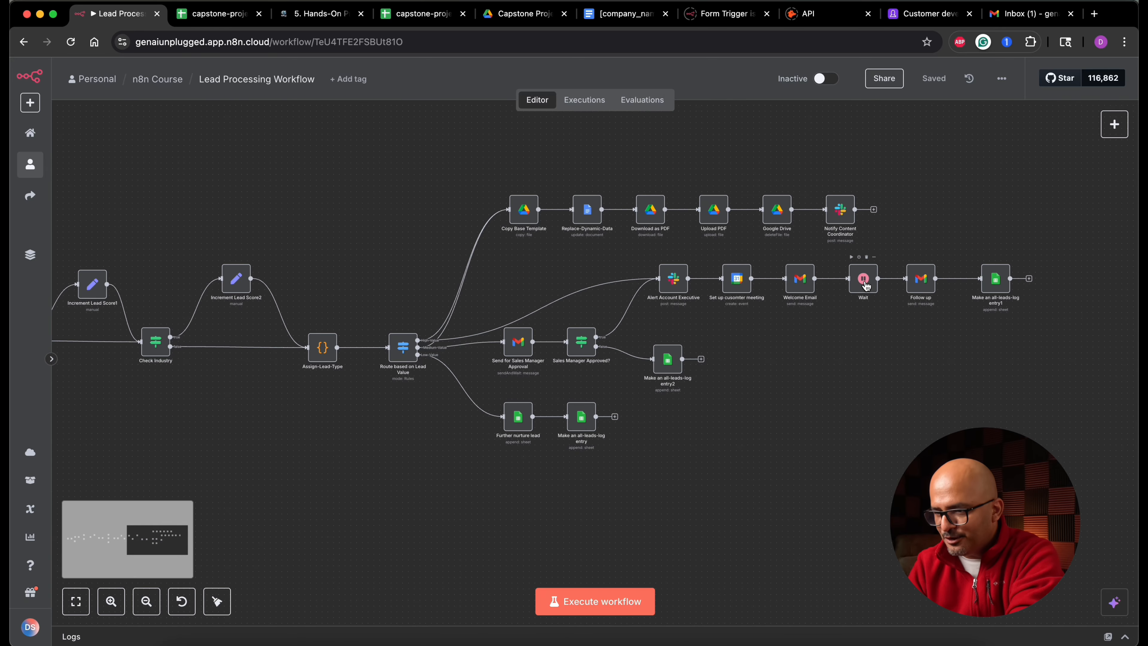
pyautogui.scroll(5, 865, 285)
pyautogui.rightClick(864, 285)
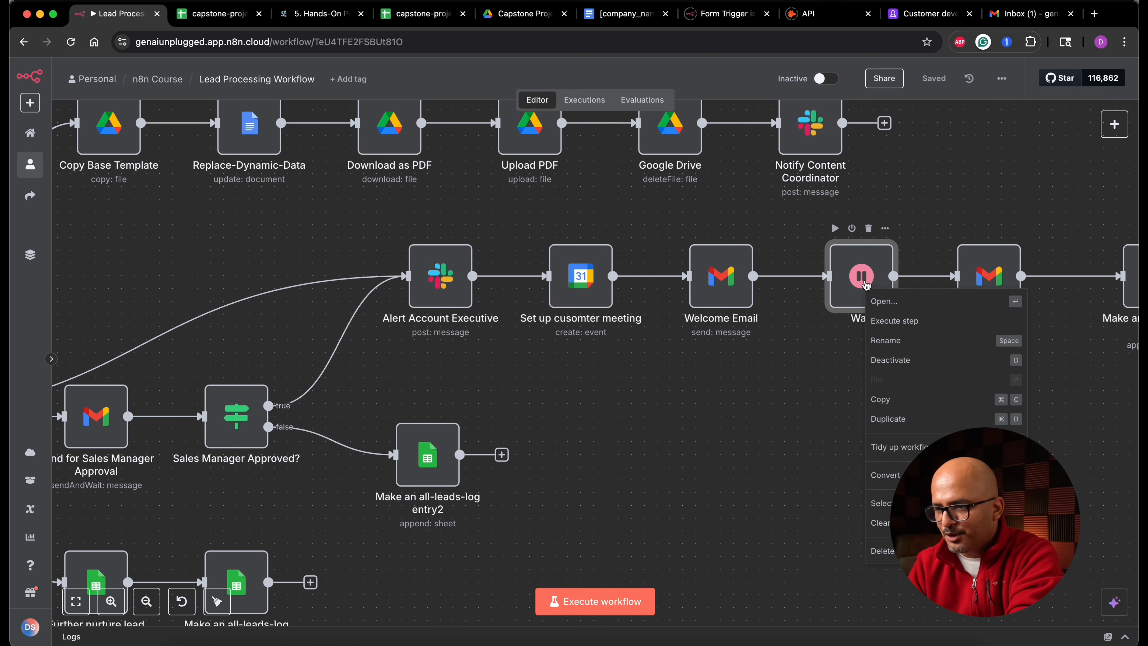
pyautogui.click(890, 361)
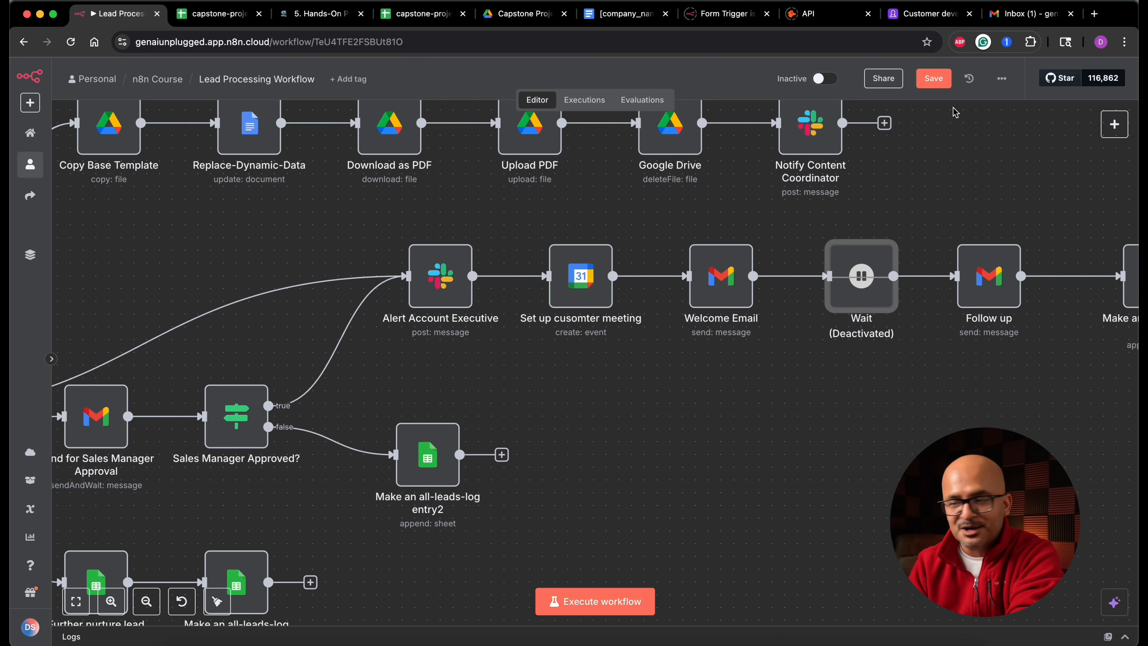
# - Save the workflow
pyautogui.click(933, 78)
pyautogui.press('1')
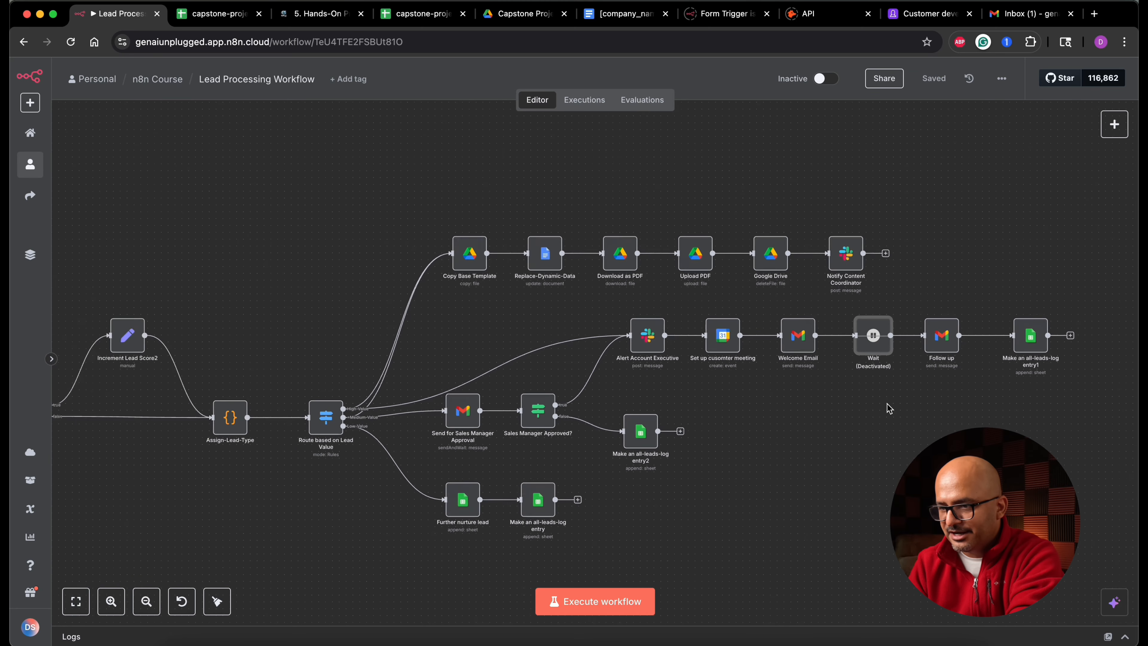
pyautogui.scroll(-5, 888, 408)
pyautogui.hscroll(-3, 888, 408)
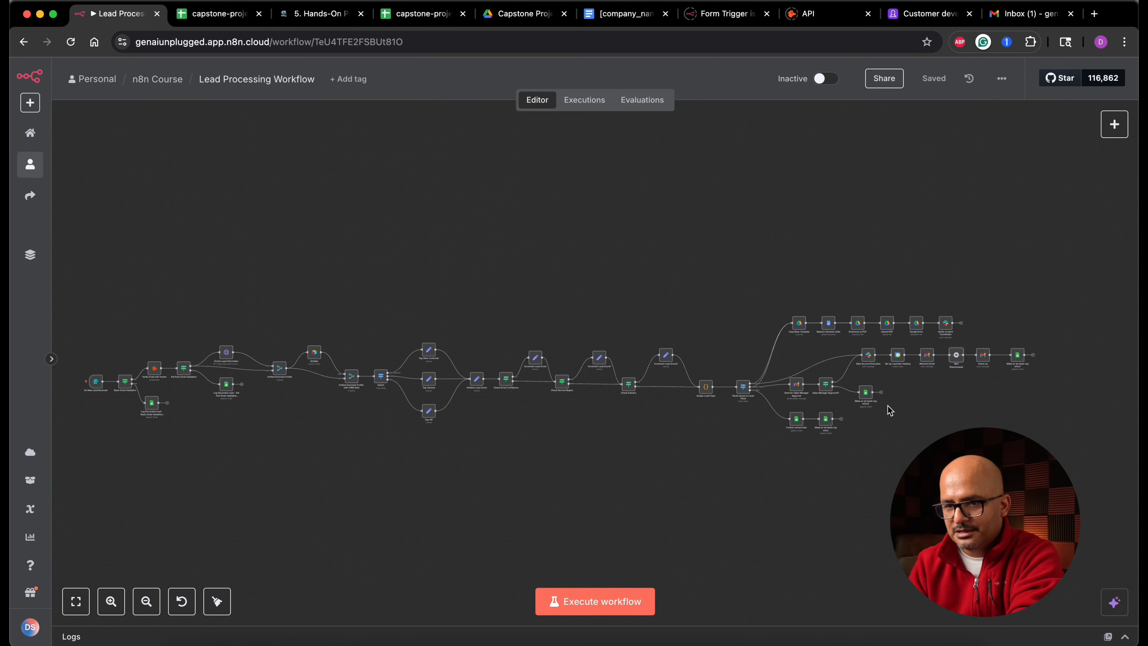
# - Execute the workflow and fill the test form with the lead's name, e-mail, and company DevilOnWheels
pyautogui.click(588, 601)
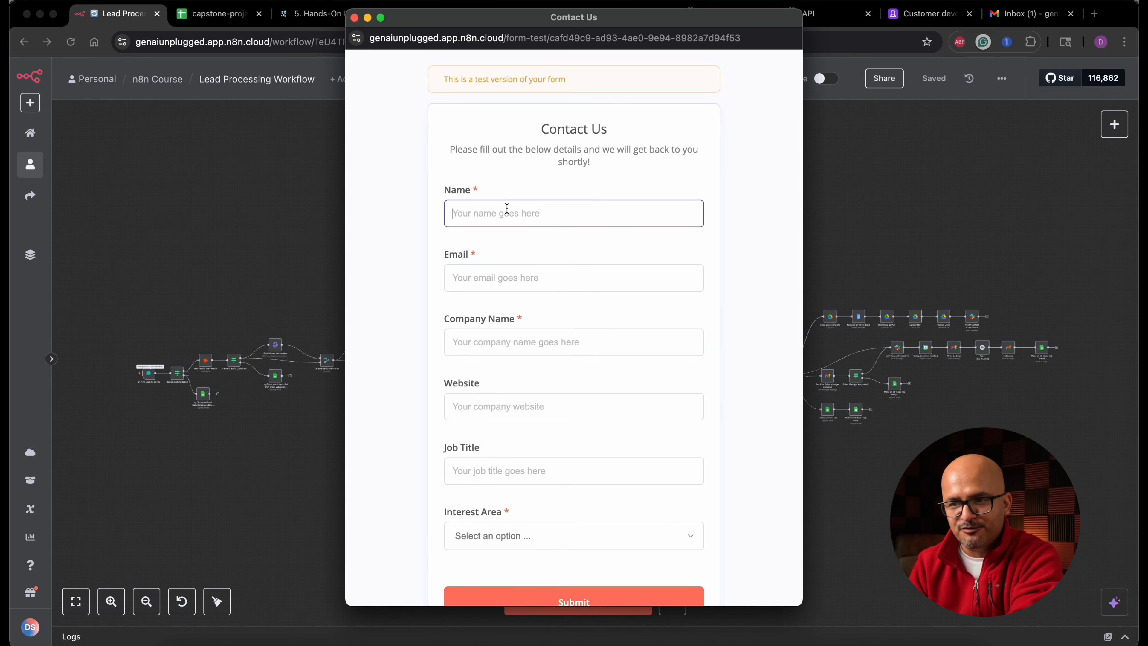
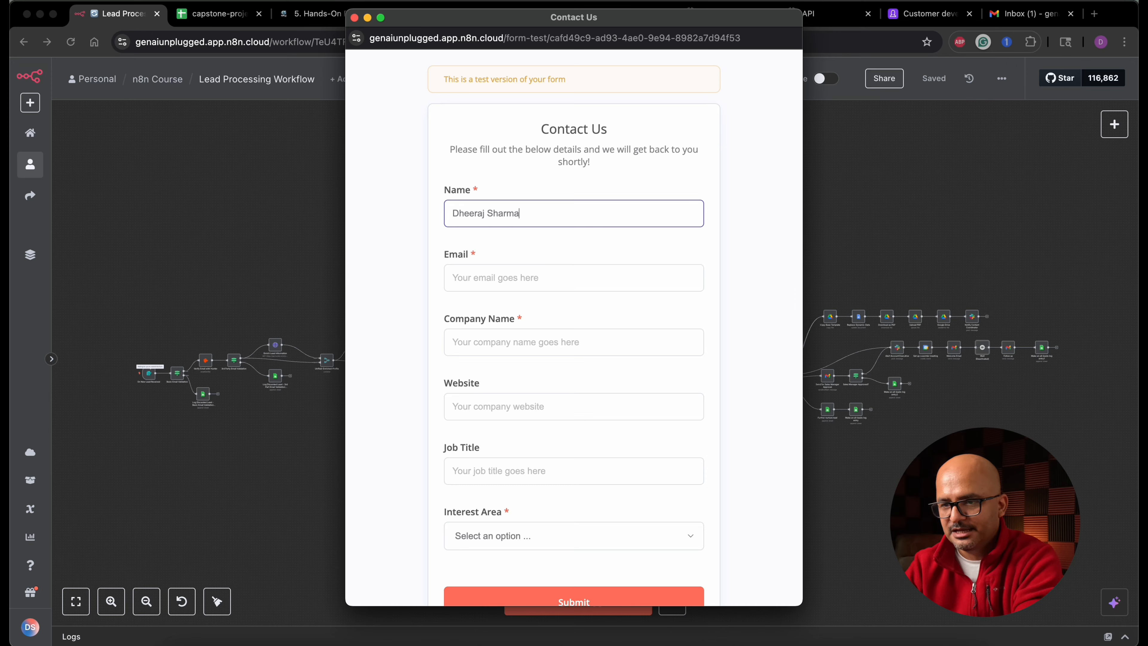
pyautogui.press('Tab')
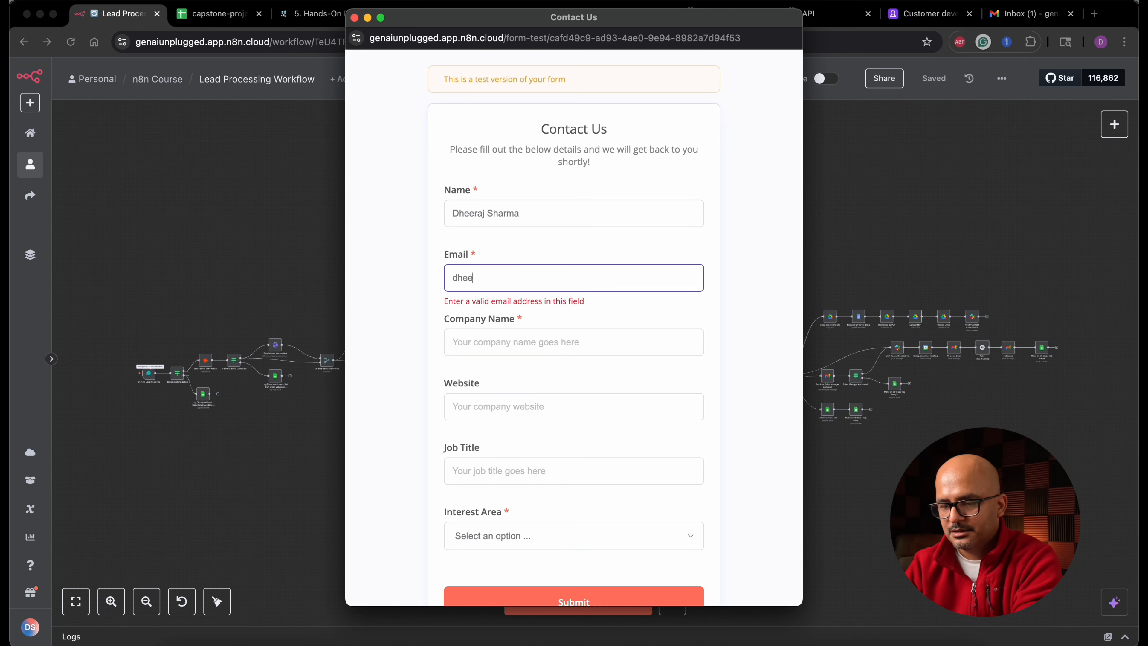
pyautogui.press('Tab')
pyautogui.write('DevilOnWheels')
# - Set the Interest Area to Support and submit the test form
pyautogui.click(524, 400)
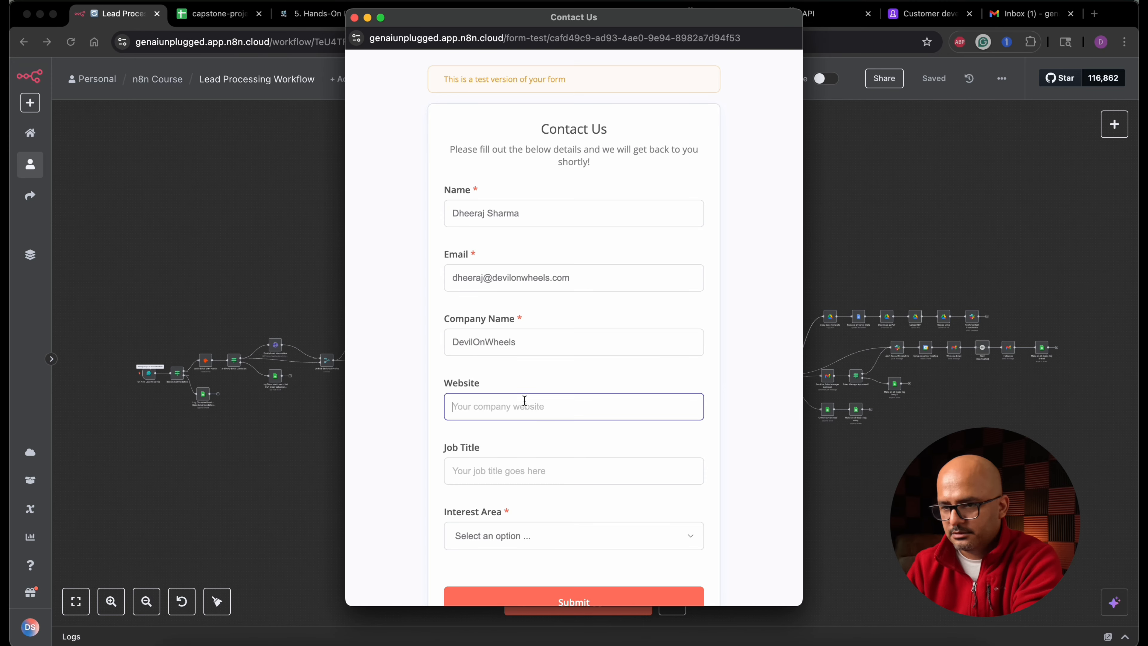
pyautogui.click(525, 466)
pyautogui.scroll(-2, 497, 468)
pyautogui.click(539, 474)
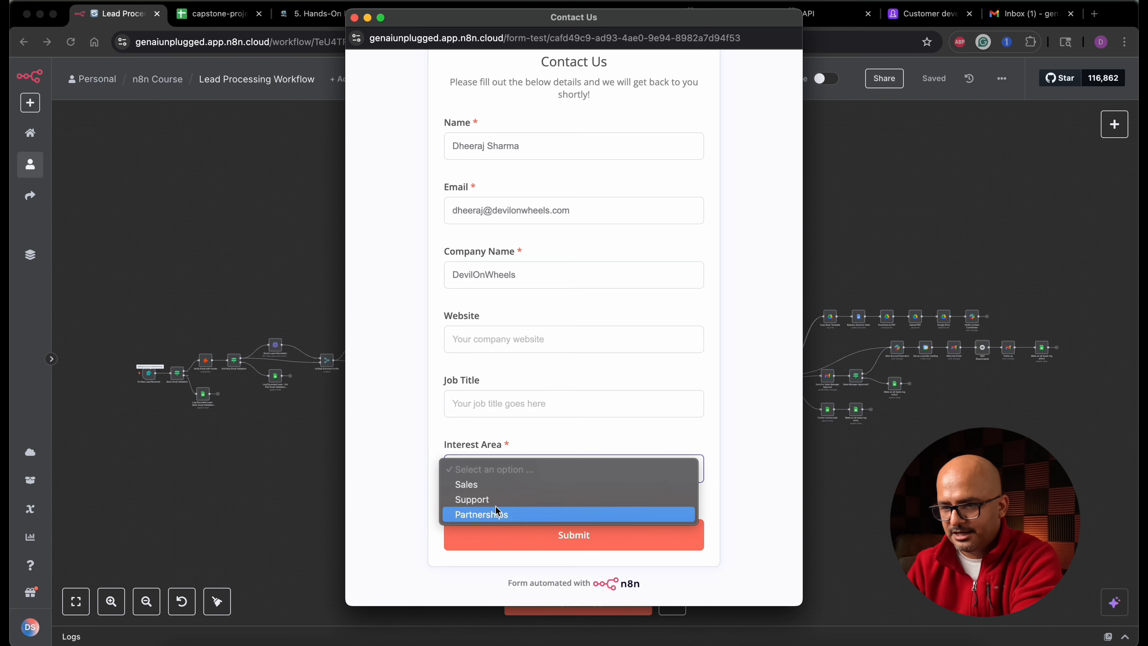
pyautogui.click(504, 501)
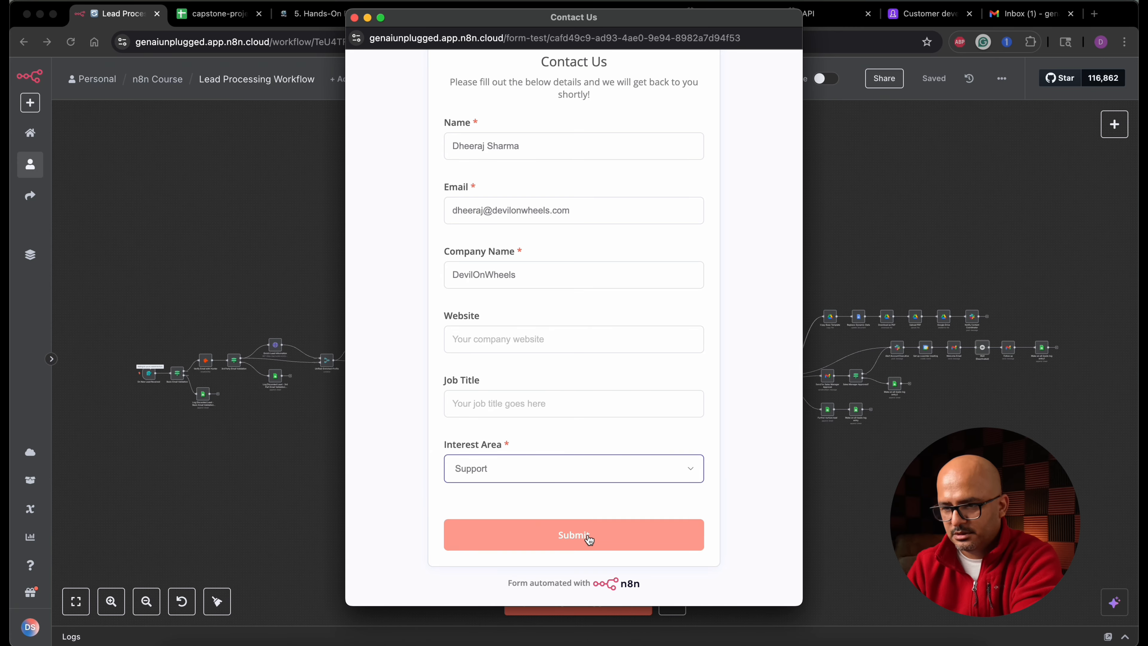
pyautogui.click(573, 535)
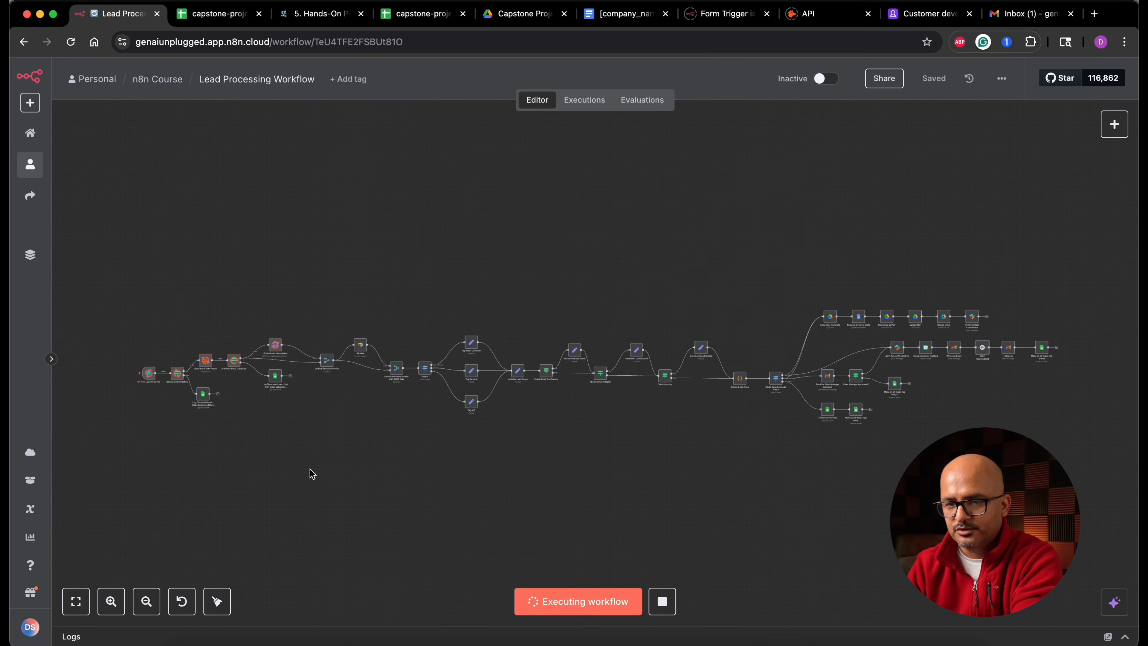
# - Follow the workflow execution across the canvas nodes
pyautogui.scroll(5, 310, 468)
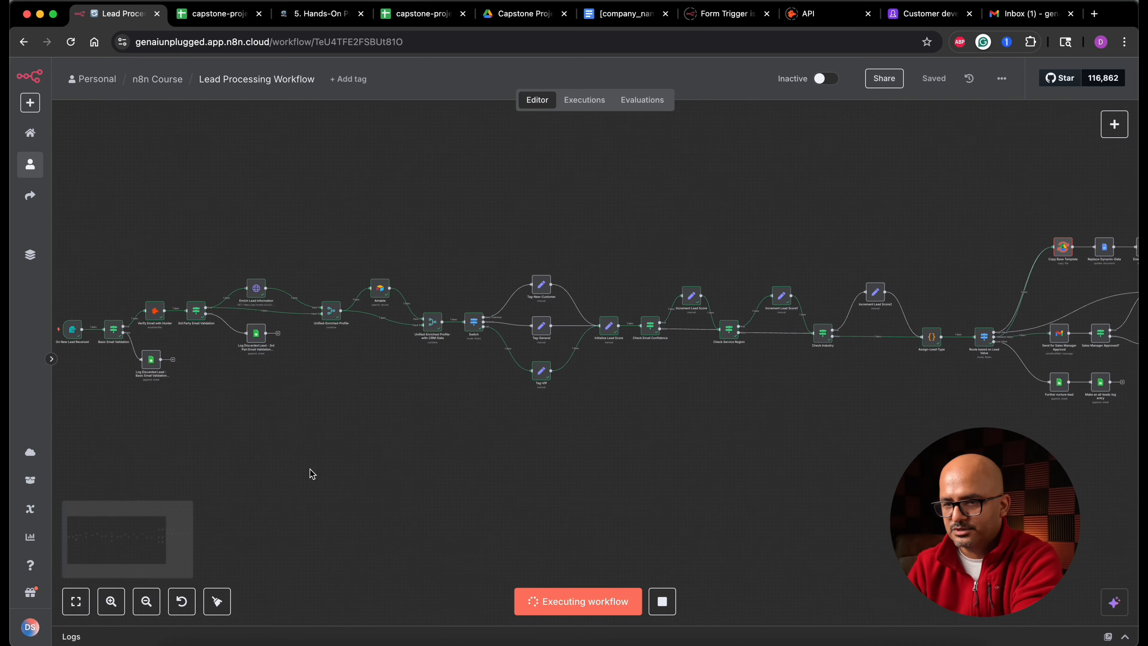
pyautogui.hscroll(5, 310, 468)
pyautogui.scroll(2, 728, 464)
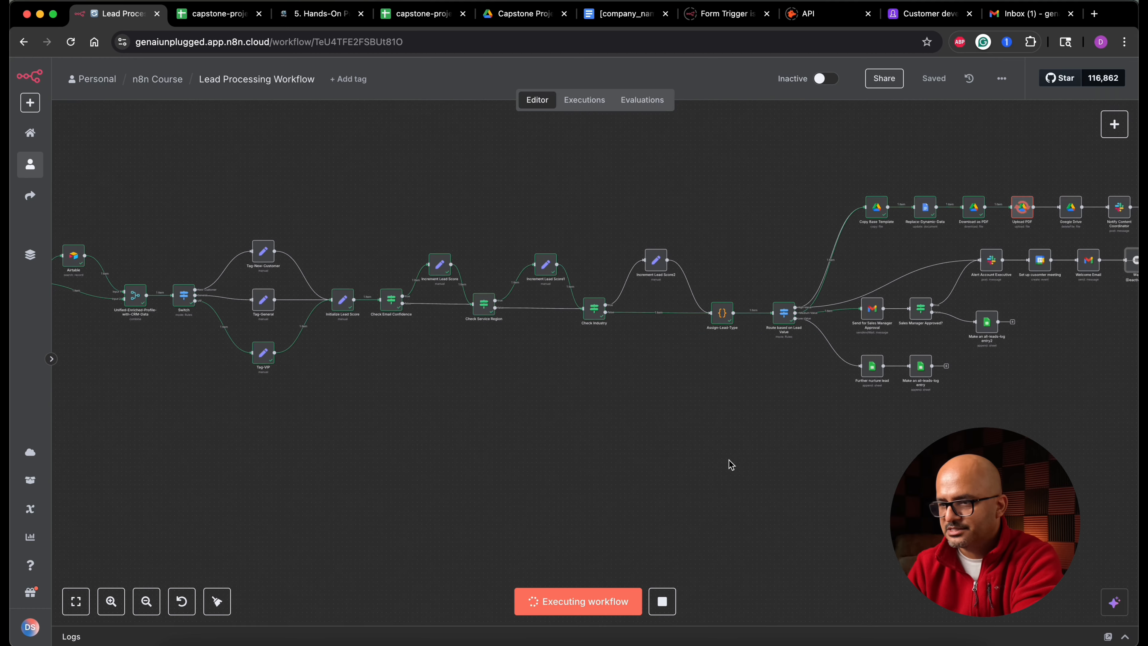
pyautogui.hscroll(5, 729, 460)
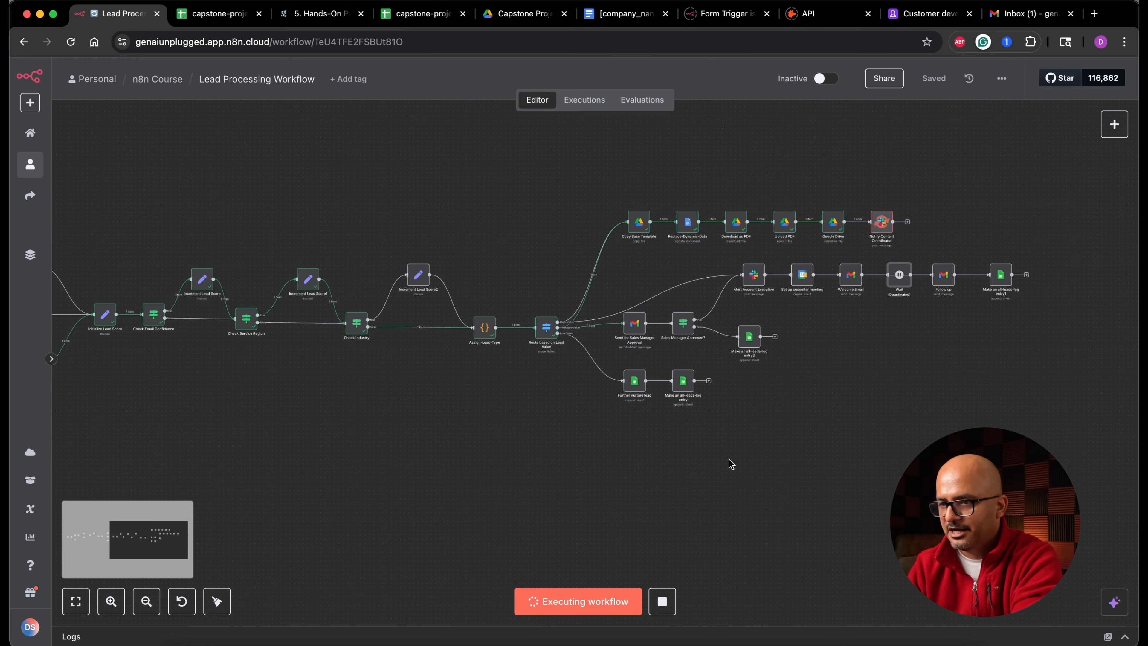
pyautogui.scroll(3, 731, 465)
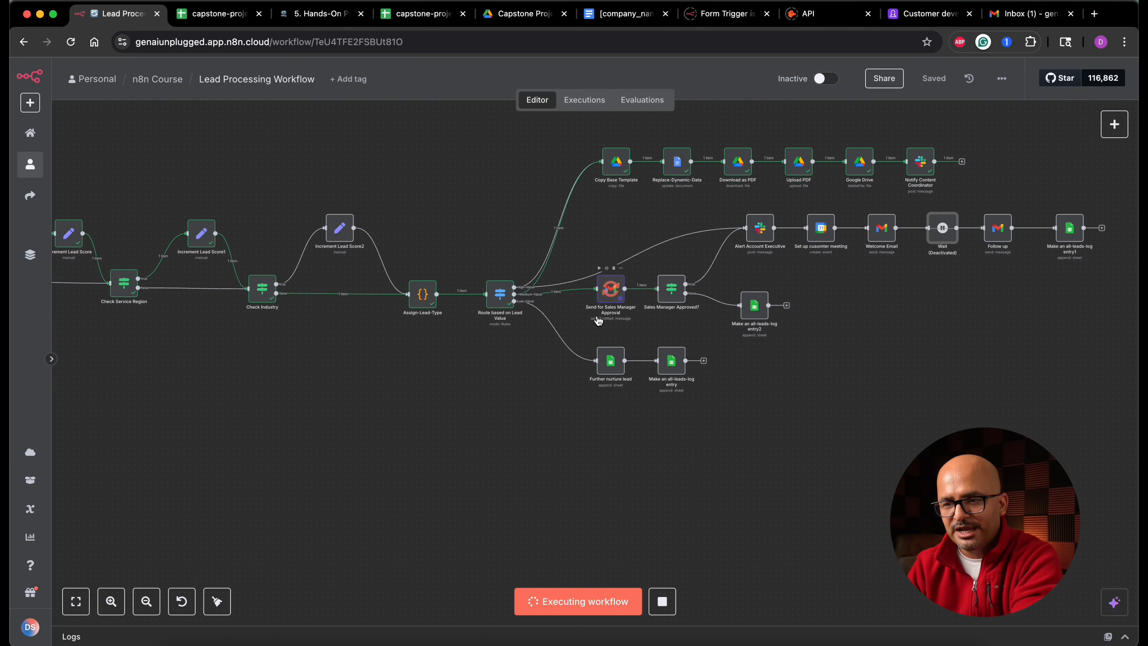
pyautogui.scroll(2, 608, 318)
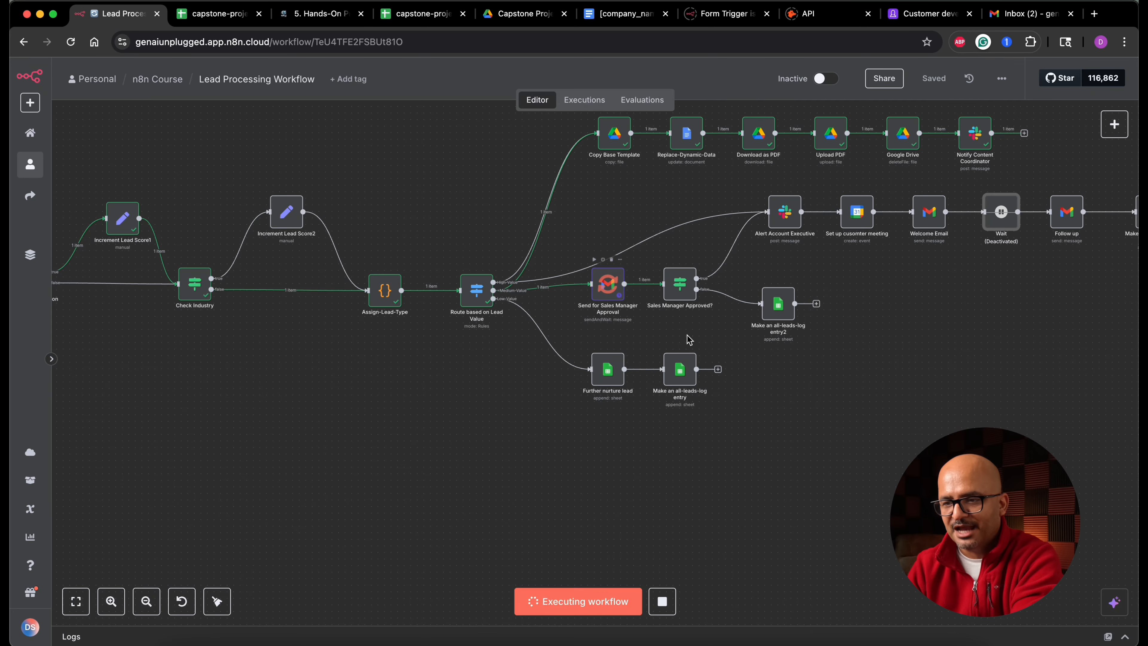
pyautogui.hscroll(1, 777, 343)
pyautogui.scroll(-3, 872, 351)
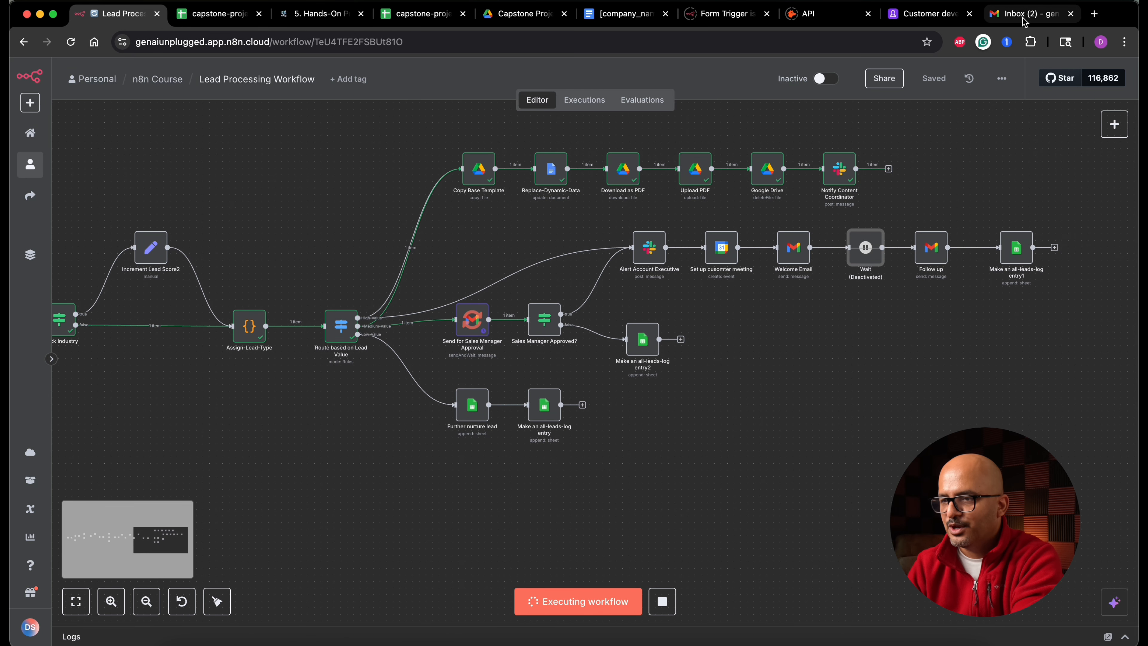
# - Open the approval request e-mail in Gmail and approve the lead
pyautogui.click(999, 22)
pyautogui.click(349, 180)
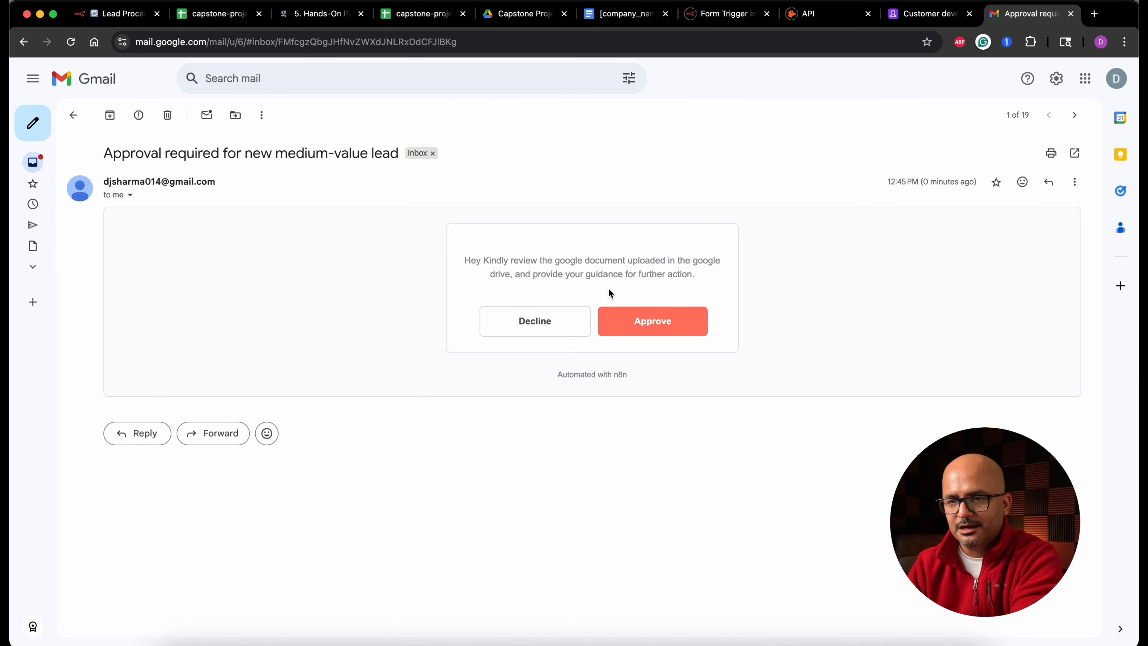
pyautogui.click(647, 329)
# - Check the generated PDF briefs in the Capstone Project Drive folder and return to the workflow
pyautogui.click(113, 13)
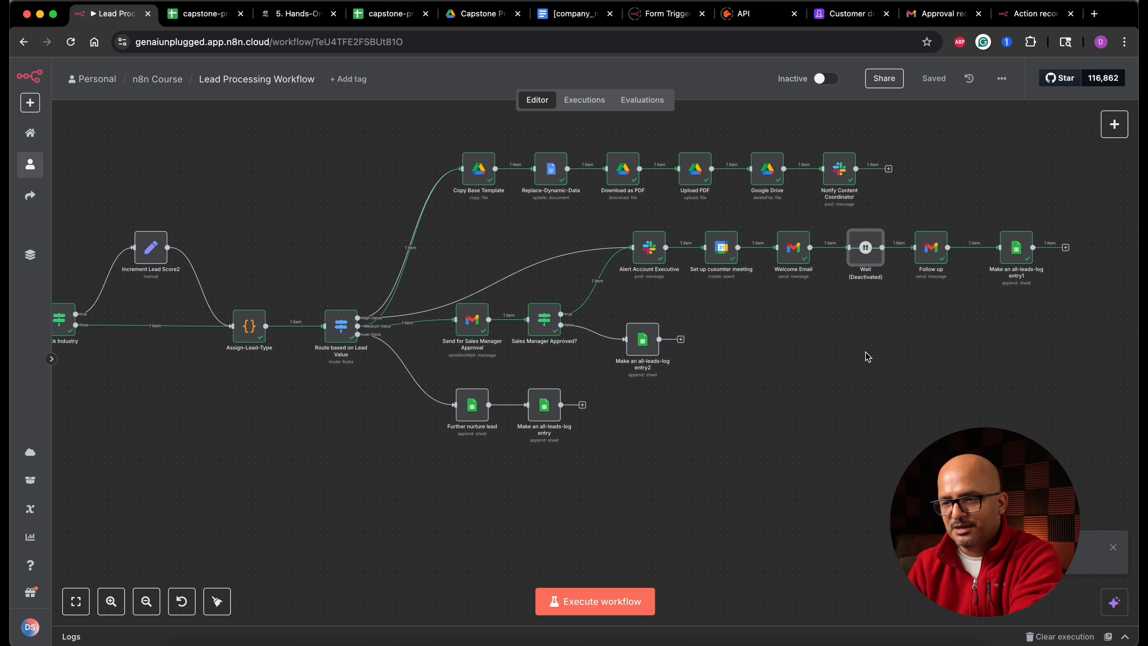
pyautogui.click(477, 14)
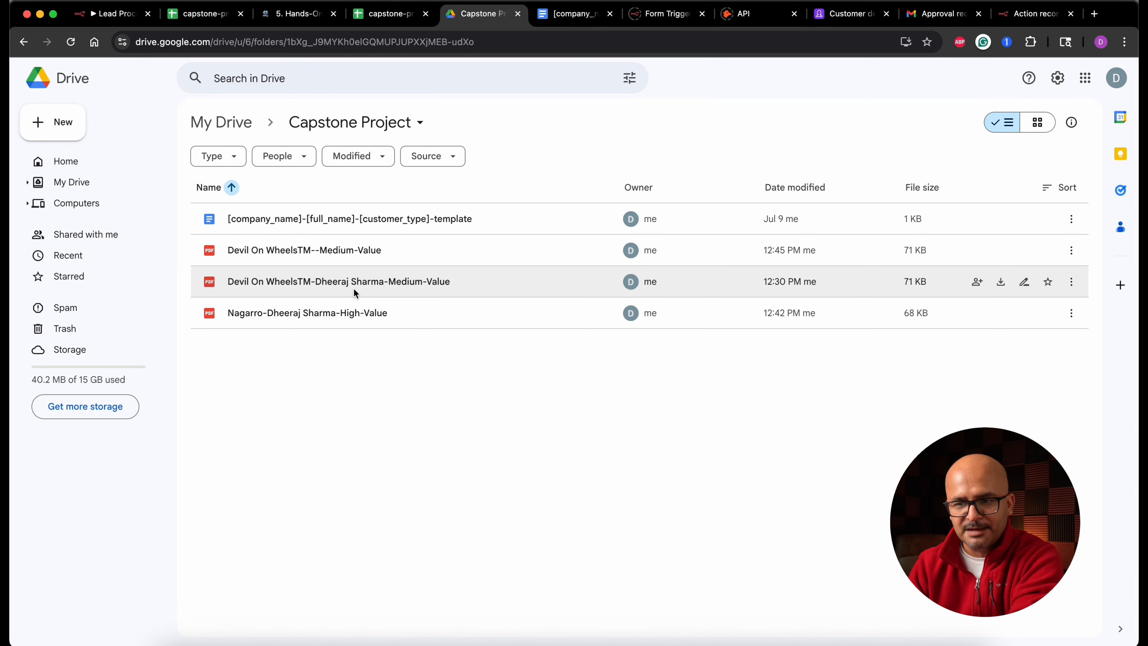
pyautogui.click(132, 18)
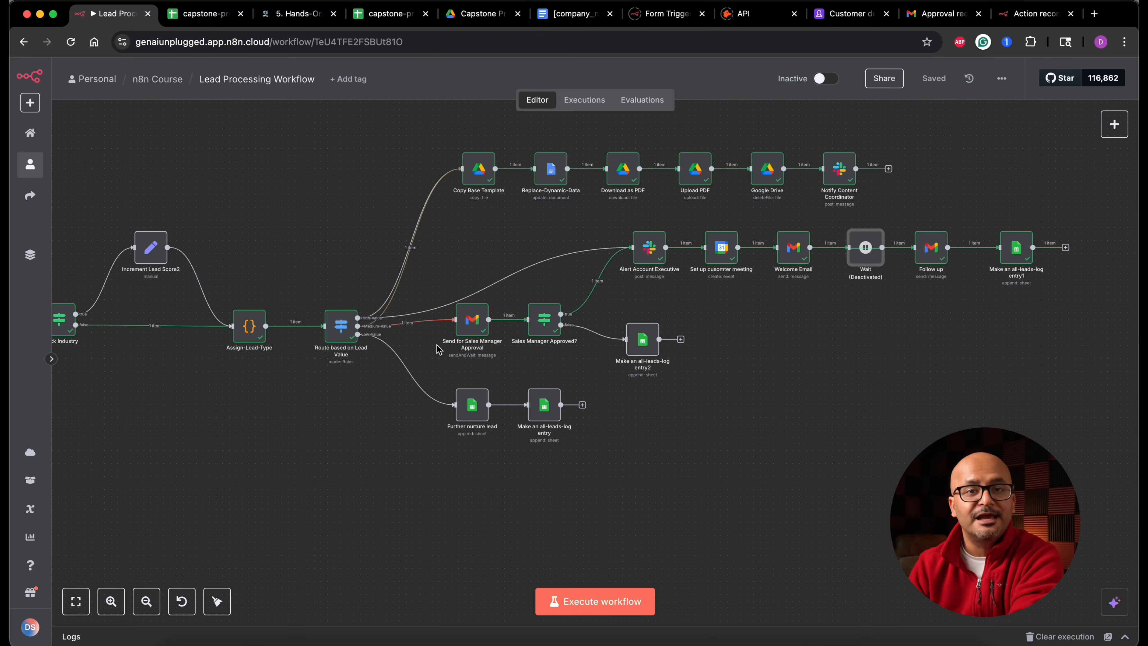